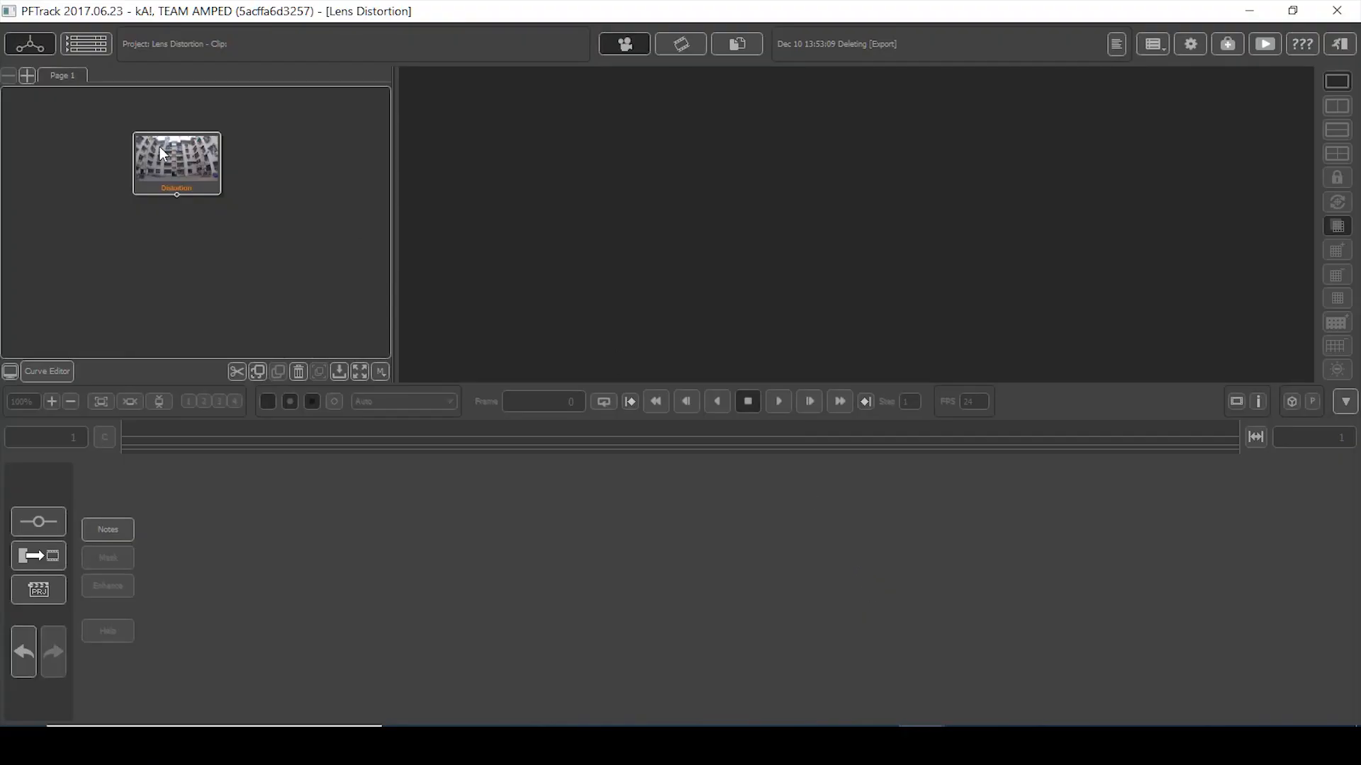
# - Open the Distortion clip node to show its footage and clip settings
pyautogui.moveTo(177, 165)
pyautogui.mouseDown()
pyautogui.moveTo(200, 179)
pyautogui.moveTo(184, 173)
pyautogui.mouseUp()
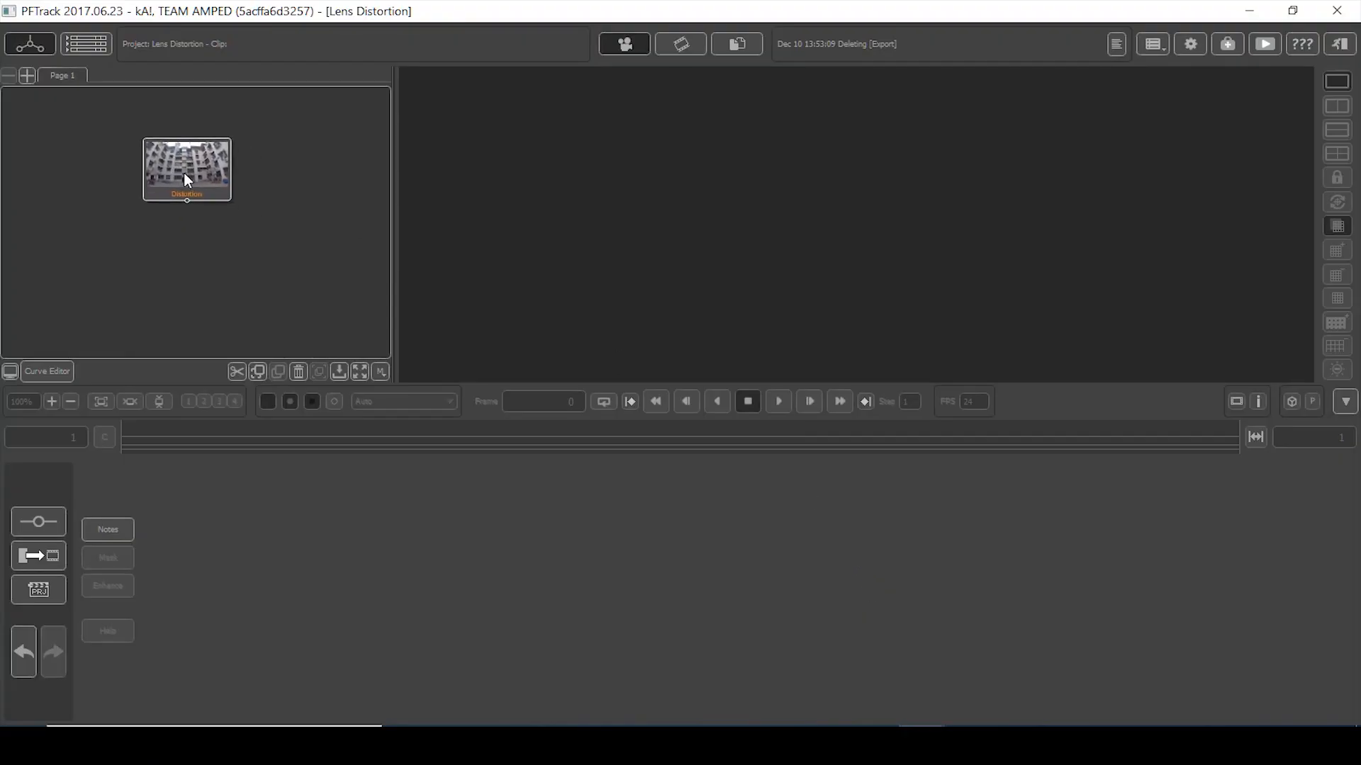
pyautogui.doubleClick(185, 171)
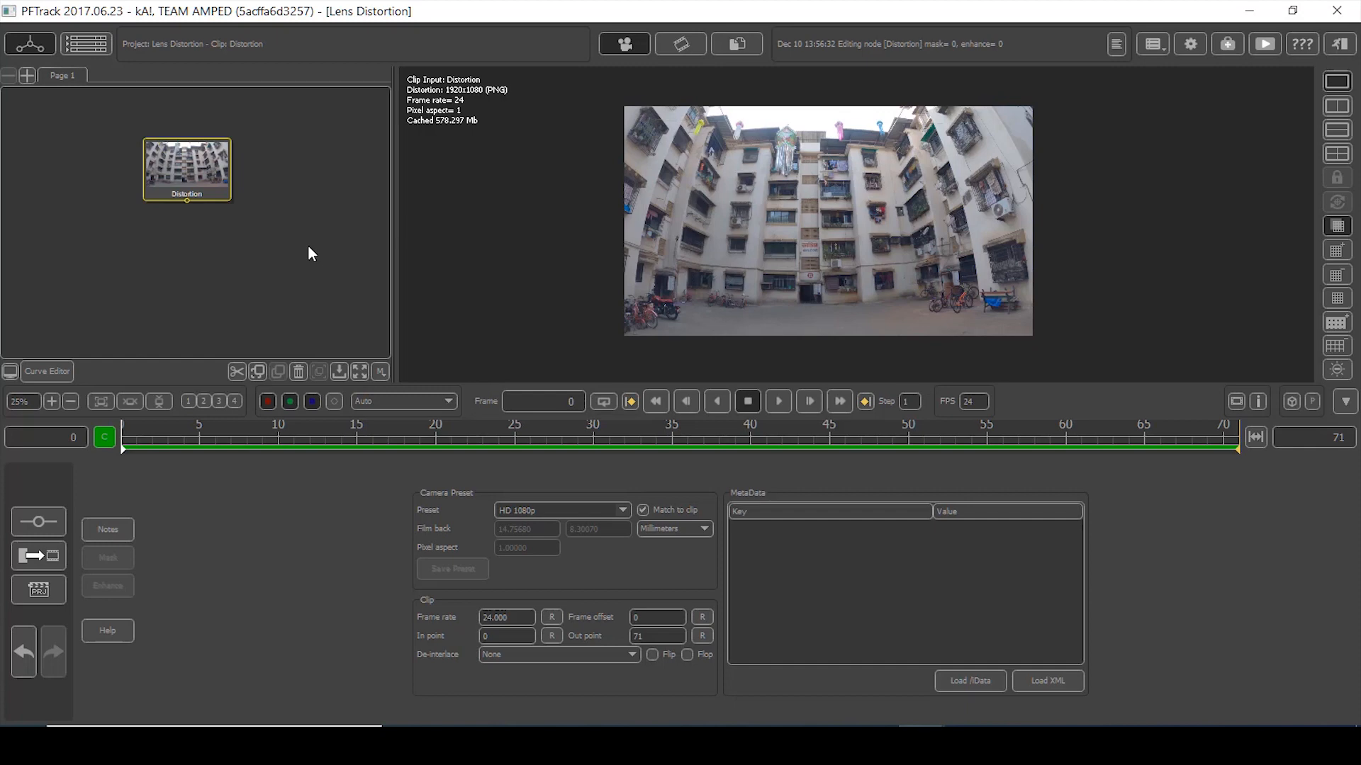
pyautogui.moveTo(200, 168); pyautogui.dragTo(214, 181)
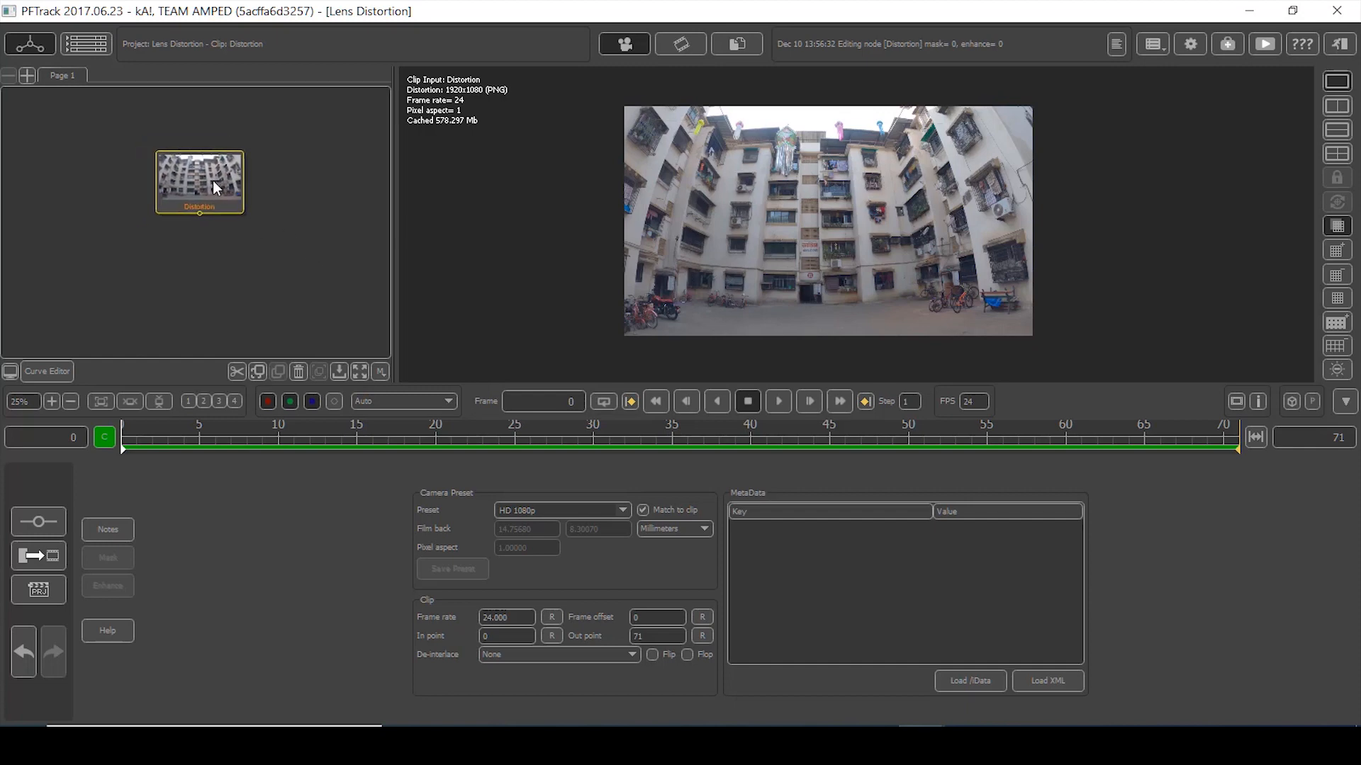
# - Play the clip through at 100% and fit-to-view, then stop and return to frame 0
pyautogui.click(773, 404)
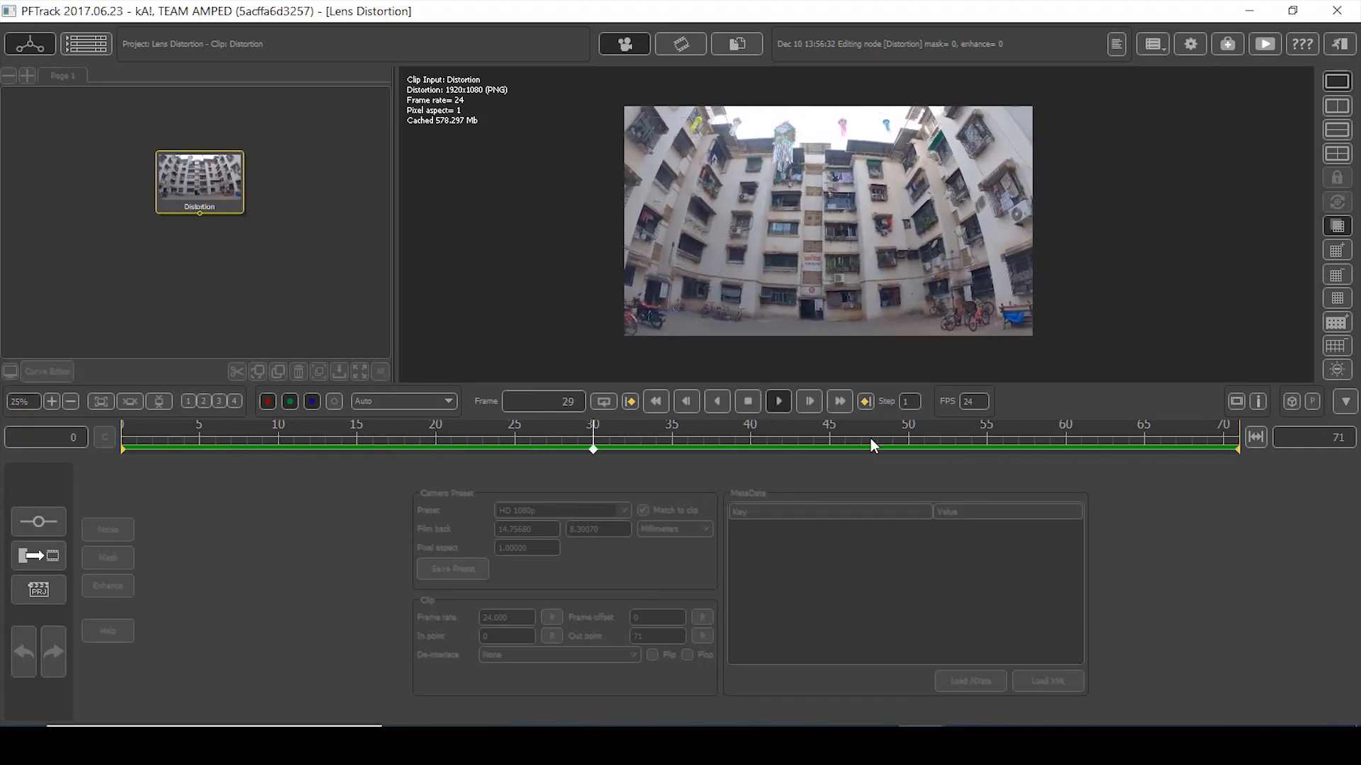
pyautogui.scroll(2, 962, 253)
pyautogui.scroll(-3, 720, 312)
pyautogui.scroll(3, 910, 218)
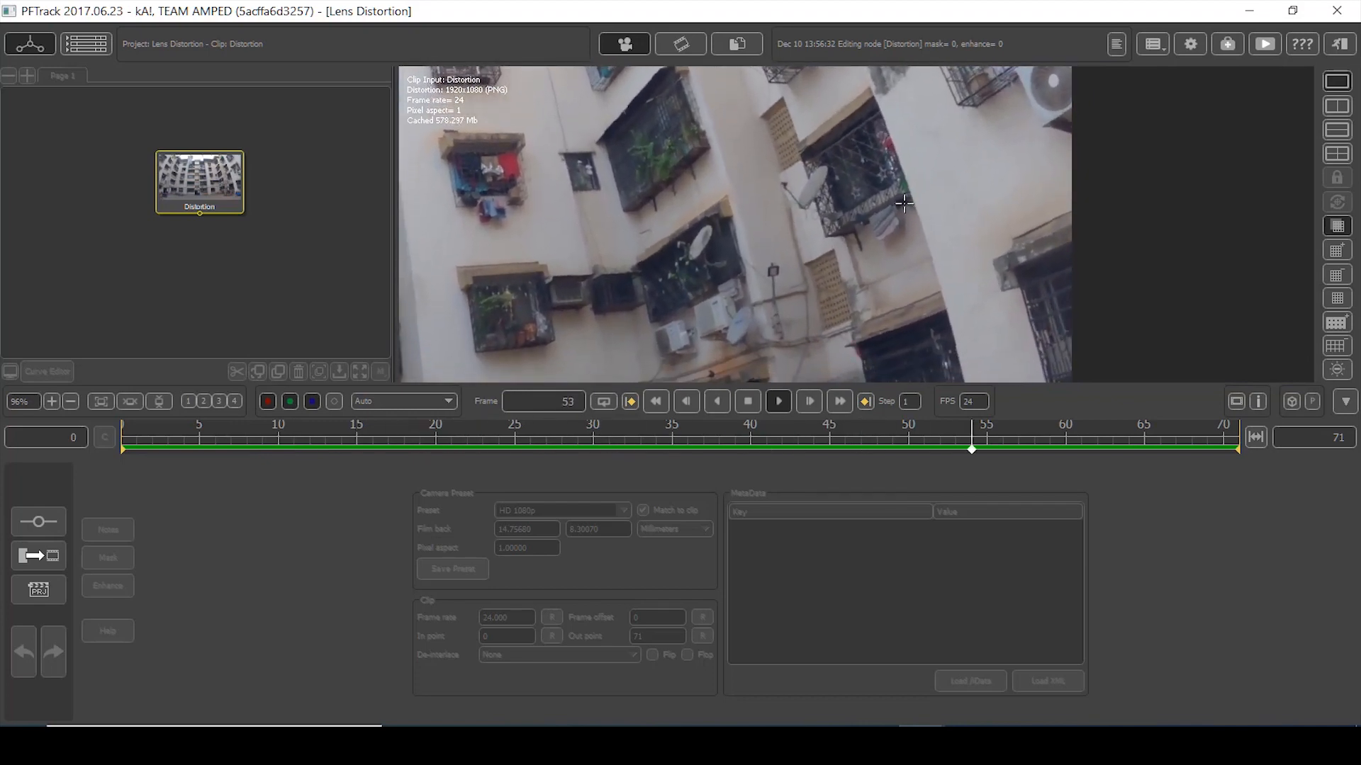
pyautogui.scroll(-1, 441, 333)
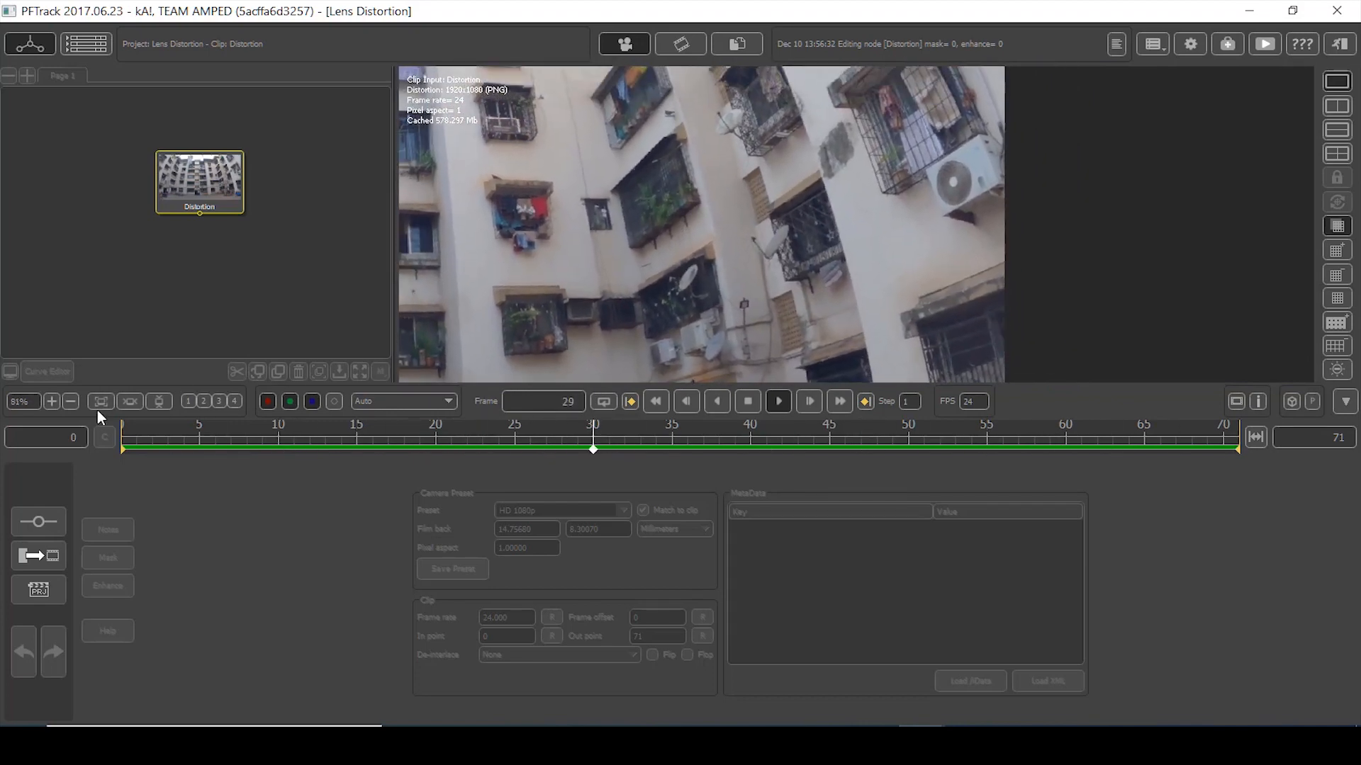
pyautogui.click(100, 402)
pyautogui.click(157, 401)
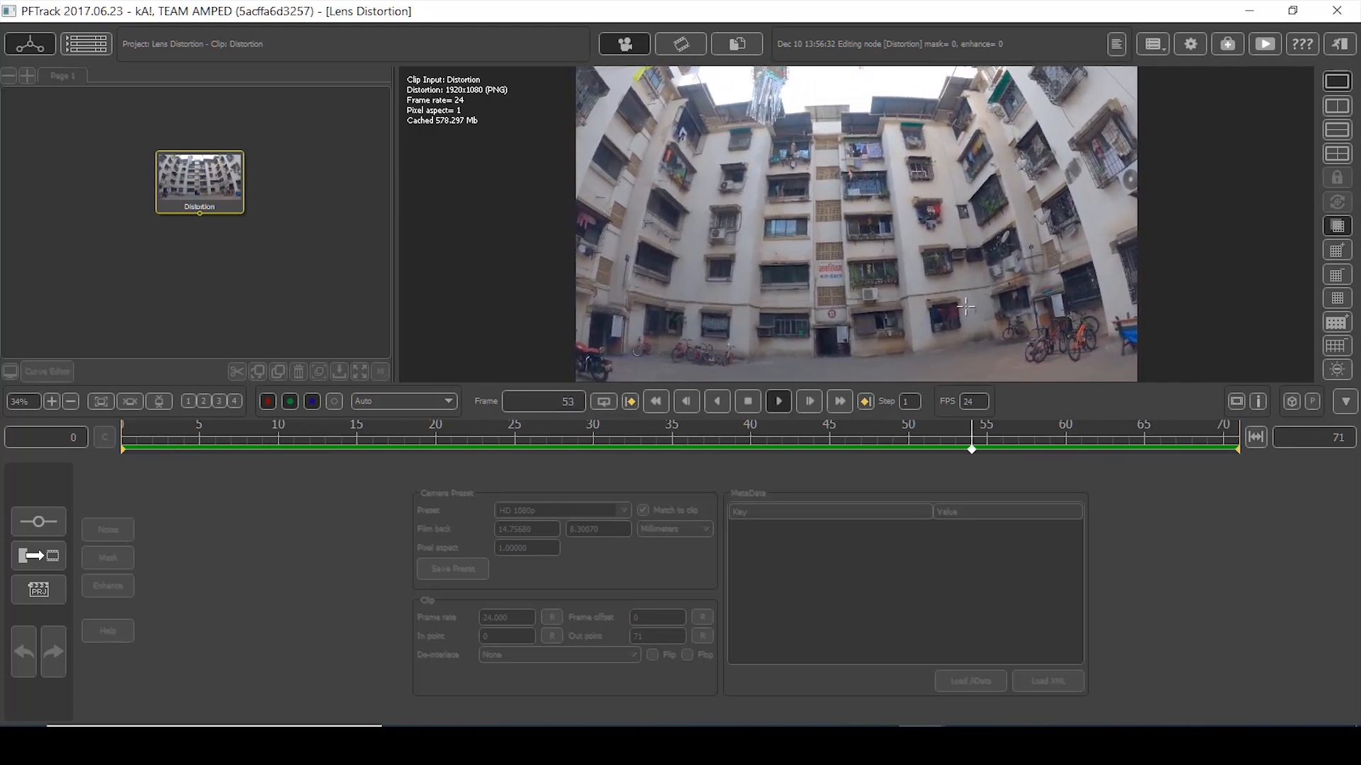
pyautogui.click(777, 401)
pyautogui.click(649, 401)
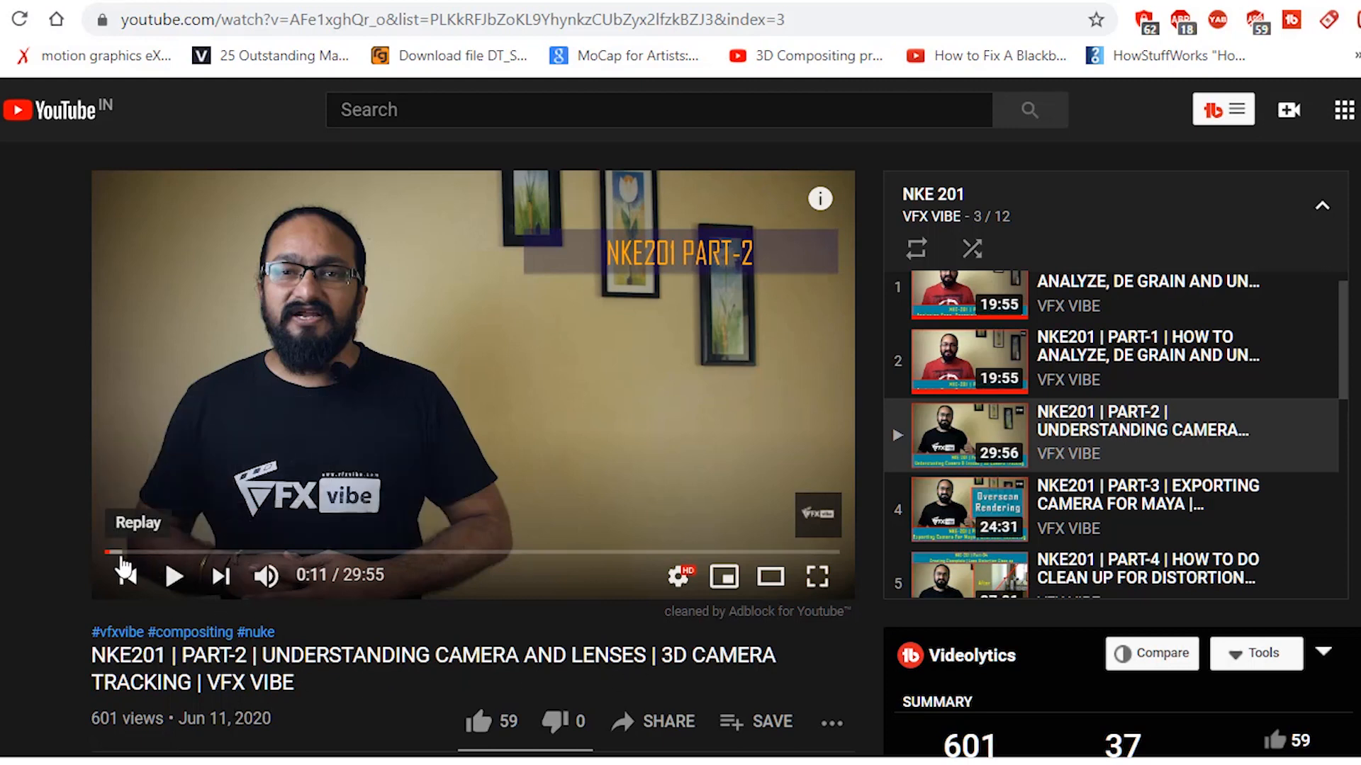
pyautogui.click(177, 552)
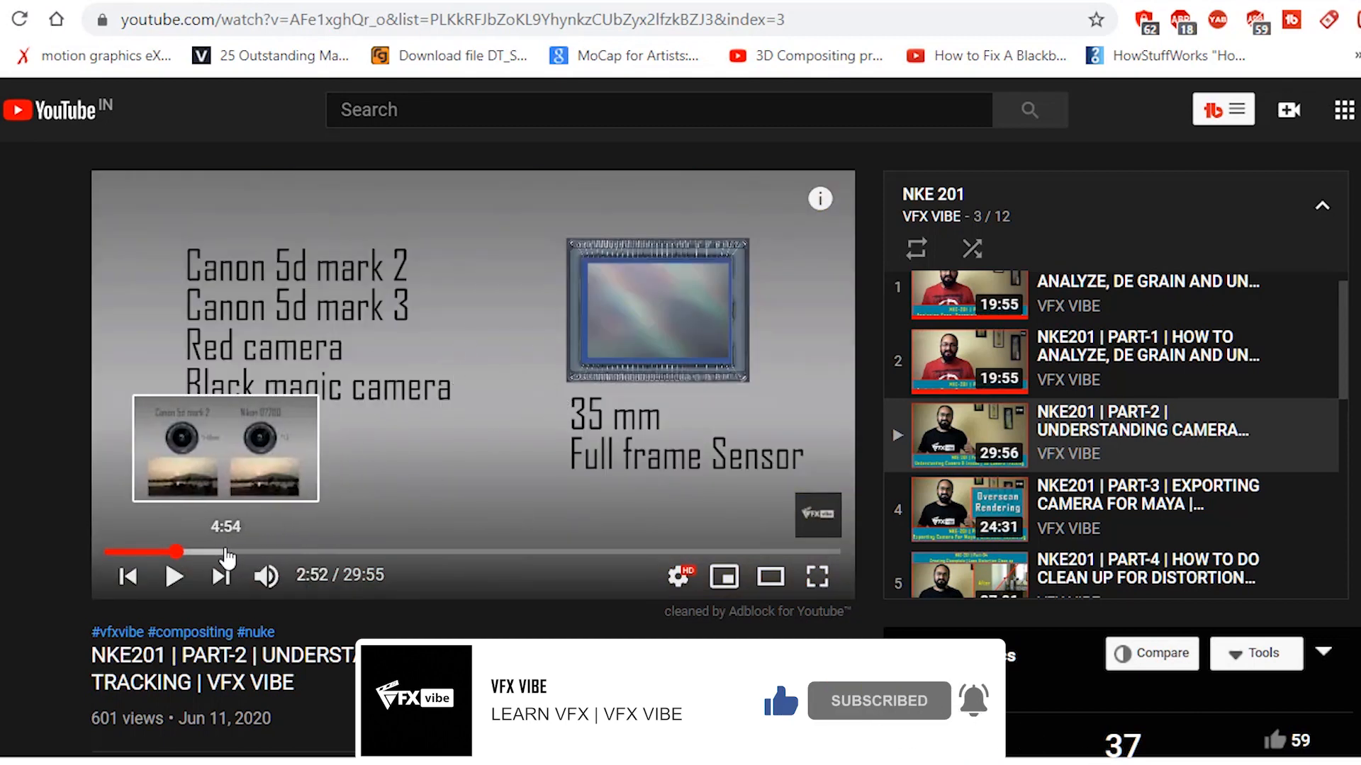
pyautogui.click(233, 552)
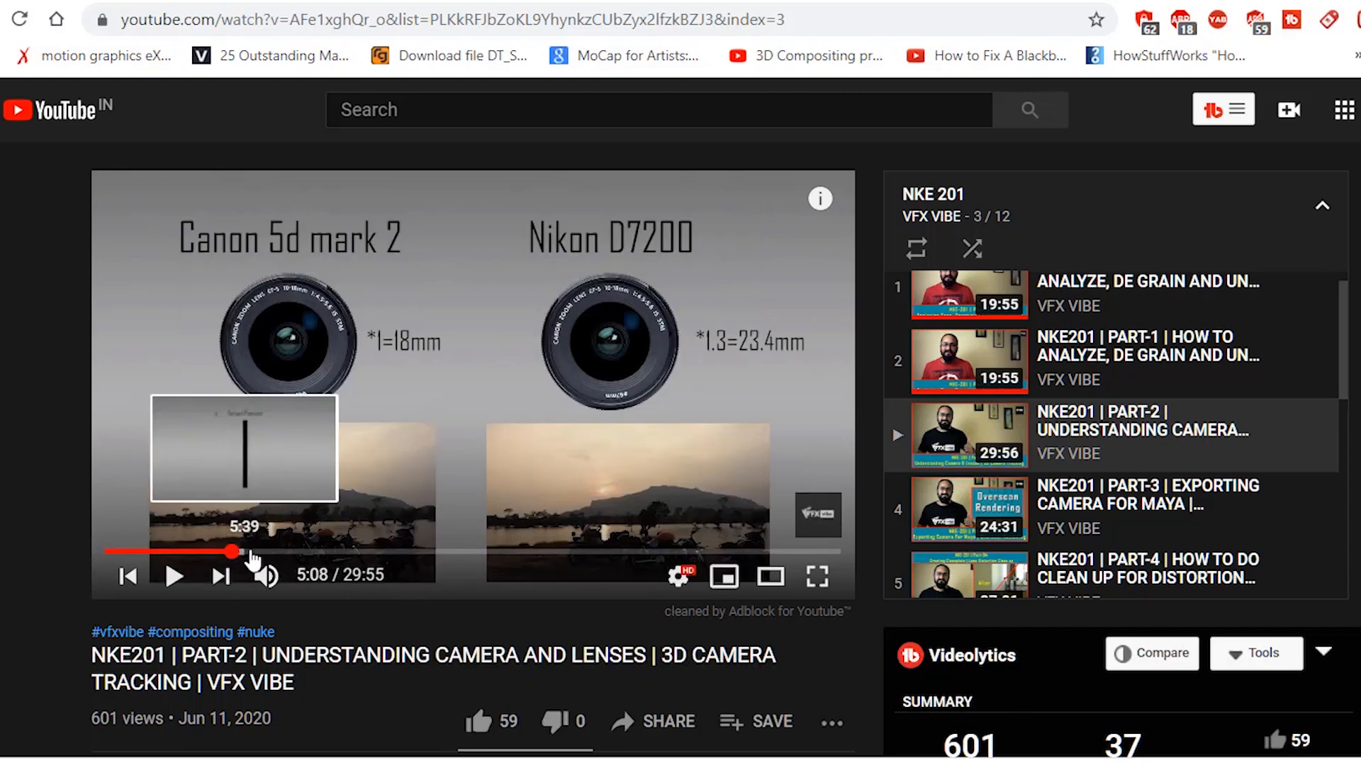
pyautogui.click(277, 552)
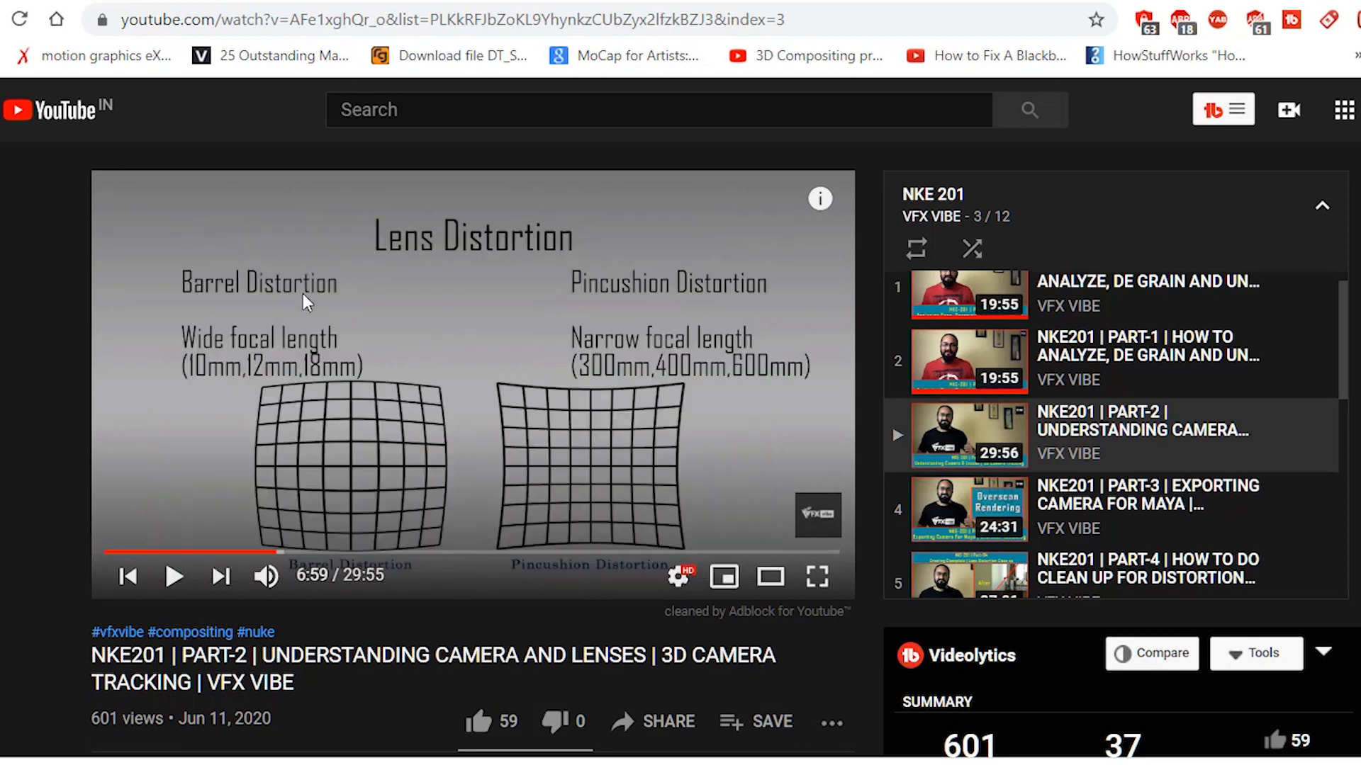
pyautogui.click(260, 552)
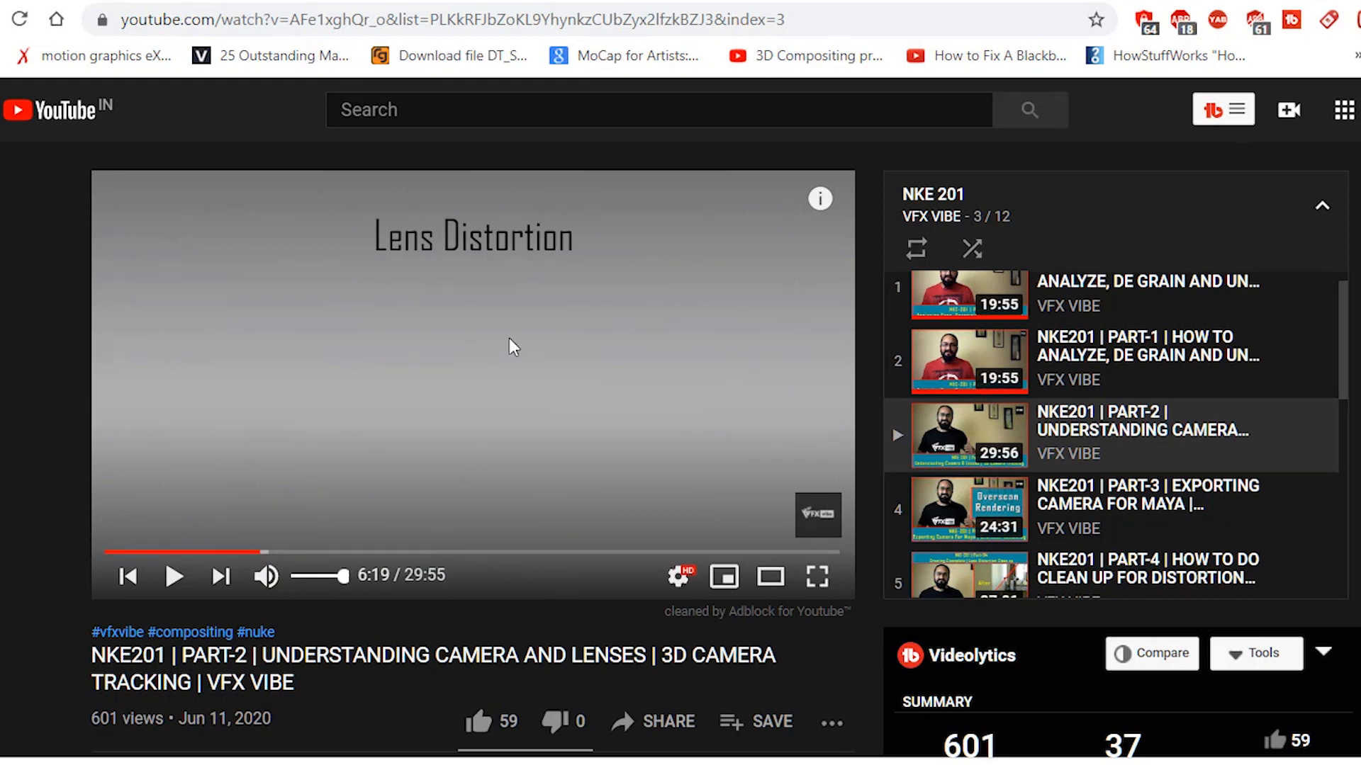
pyautogui.click(481, 333)
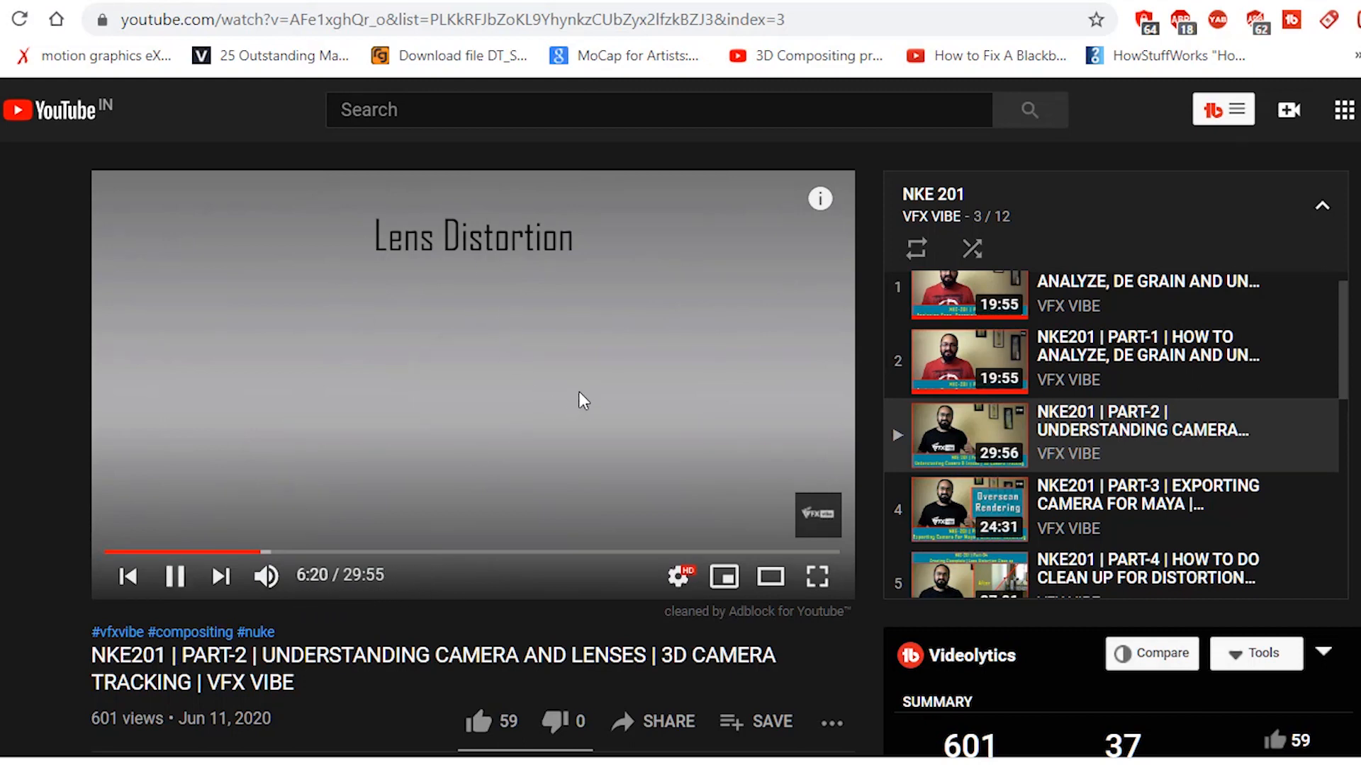
pyautogui.click(266, 576)
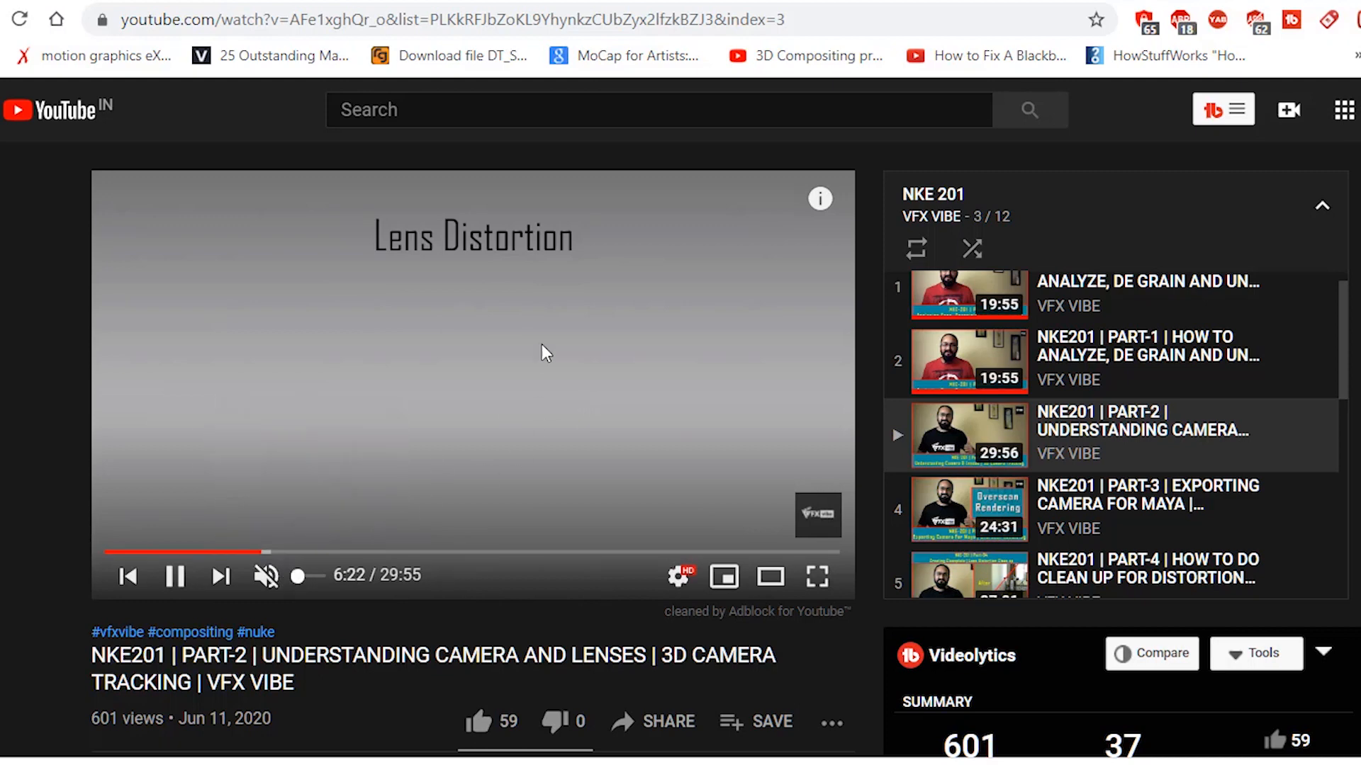
pyautogui.click(277, 552)
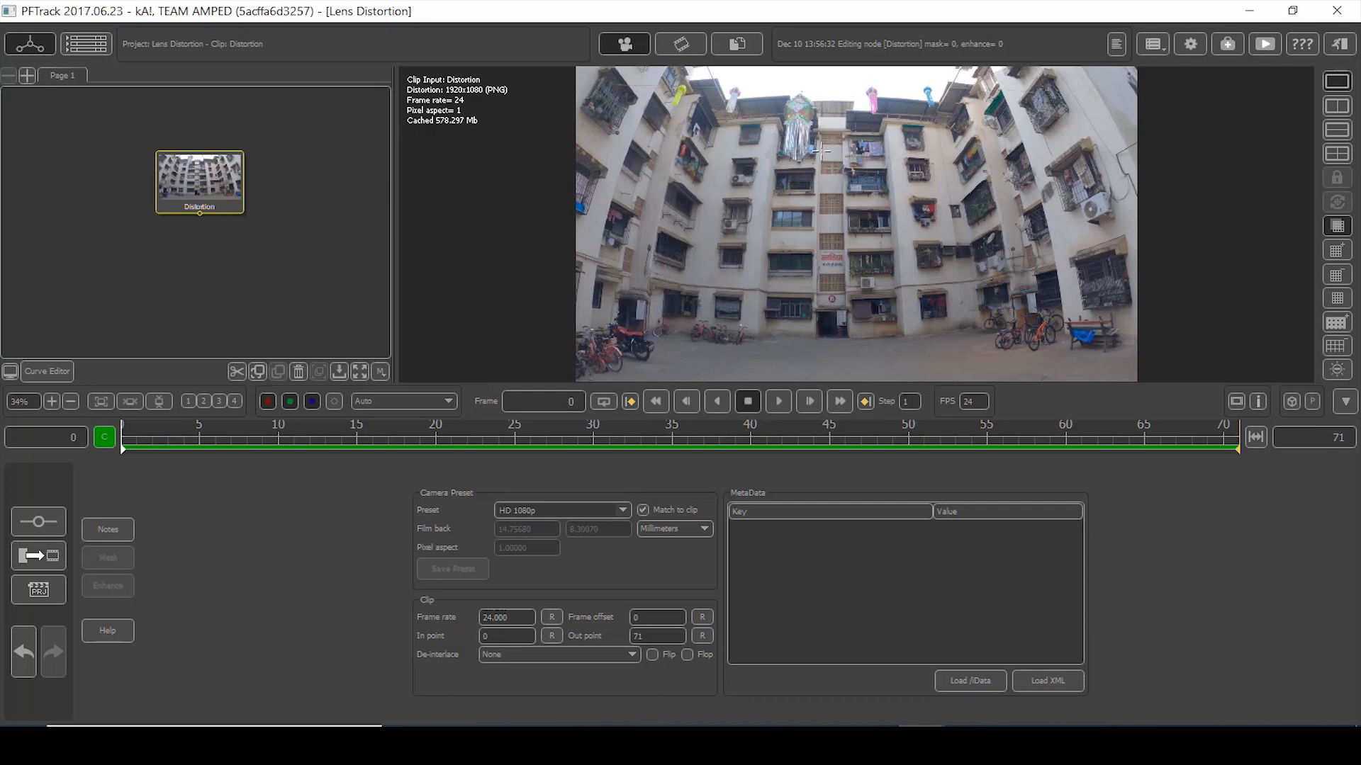
# - Add a Lens Distortion > Undistort node after Distortion, hide its grid, and start measurement line Line001
pyautogui.rightClick(225, 177)
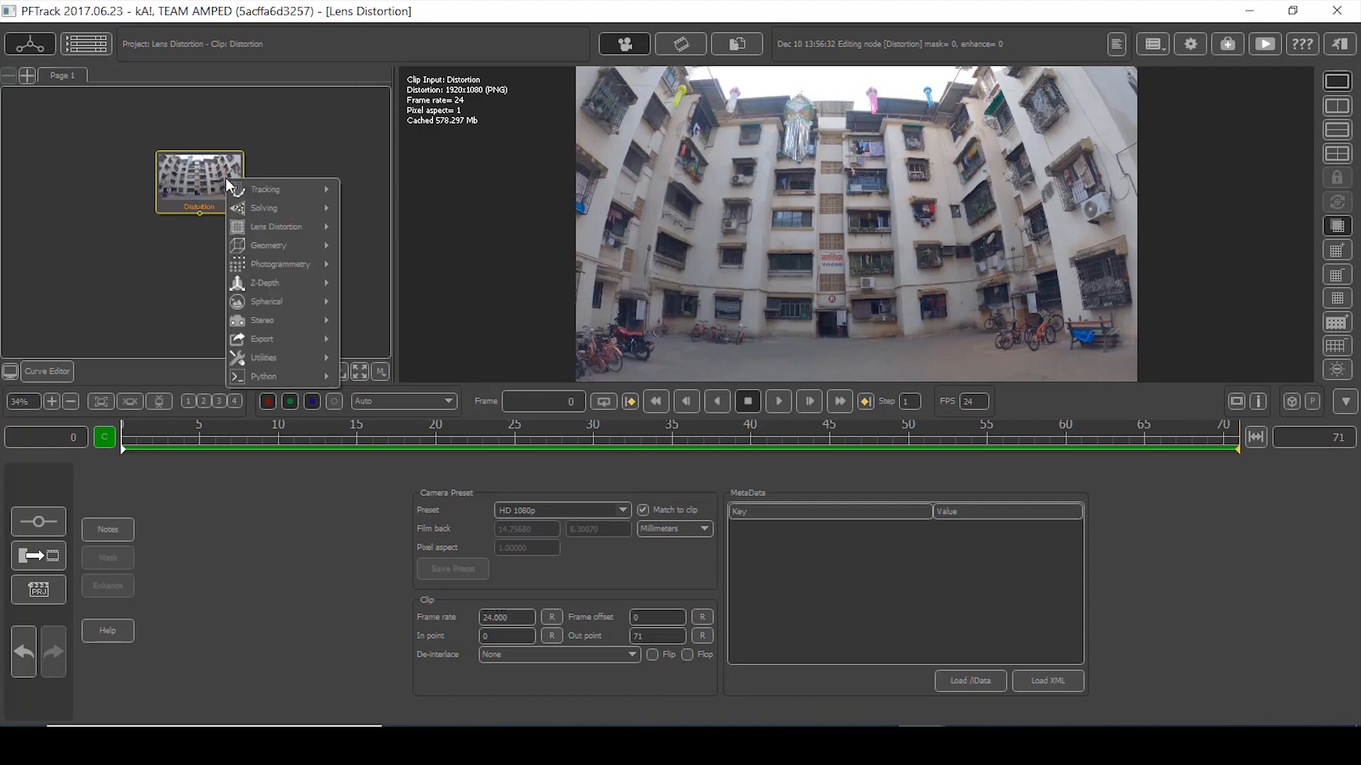
pyautogui.moveTo(283, 227)
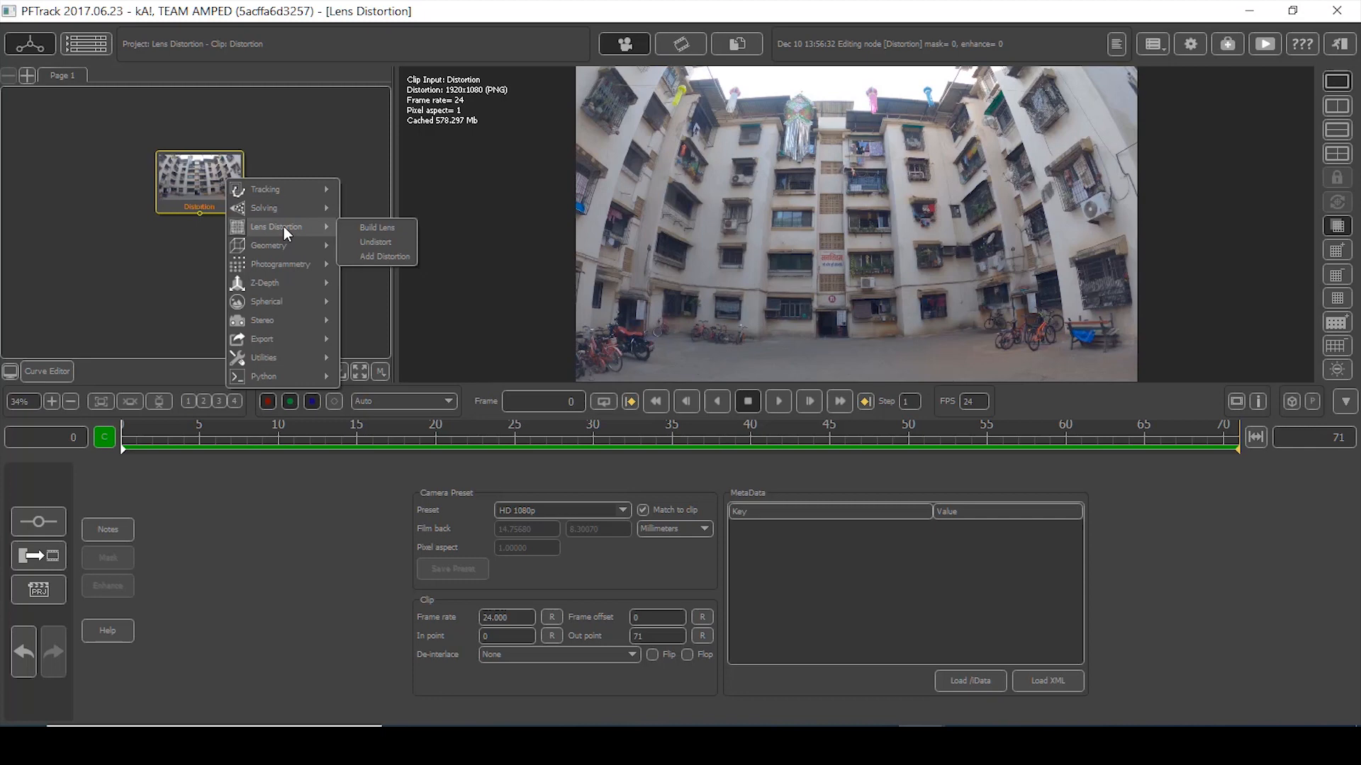
pyautogui.click(377, 242)
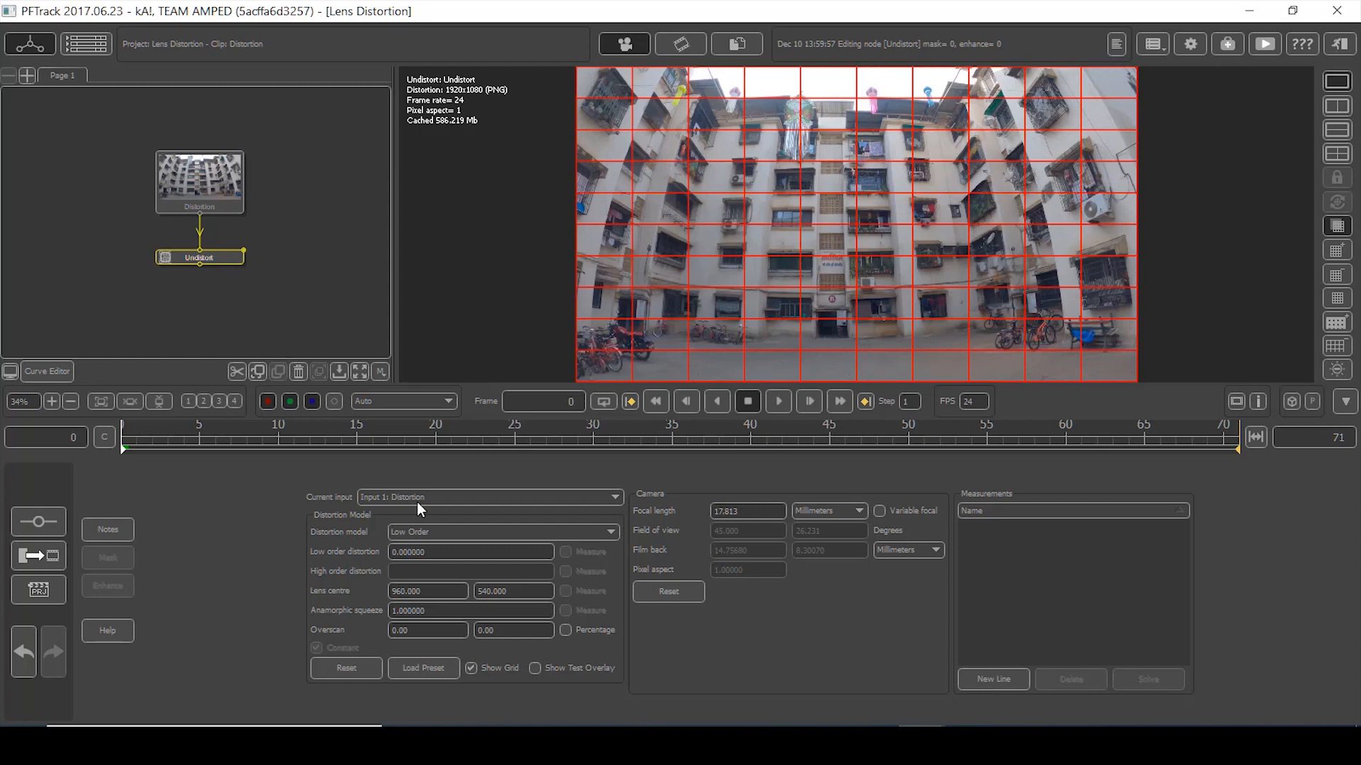
pyautogui.click(470, 667)
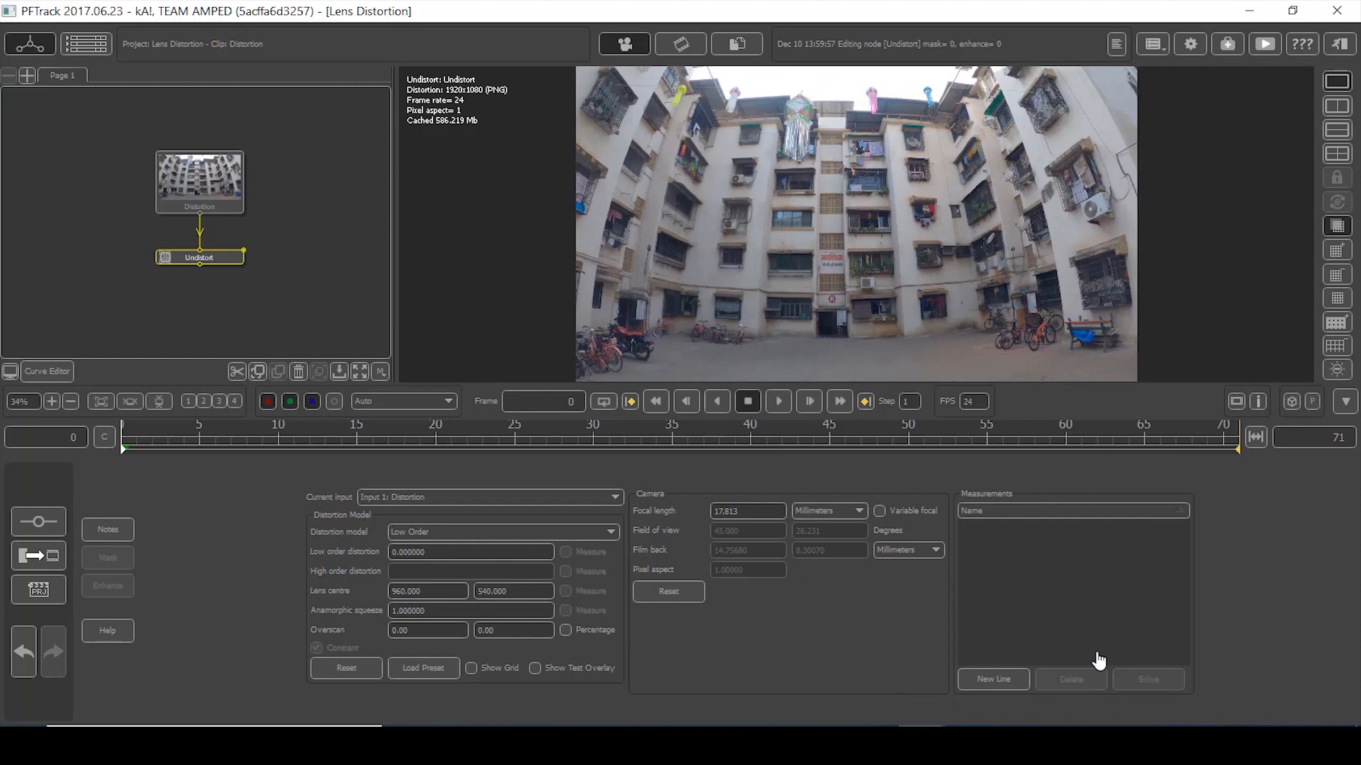
pyautogui.click(990, 679)
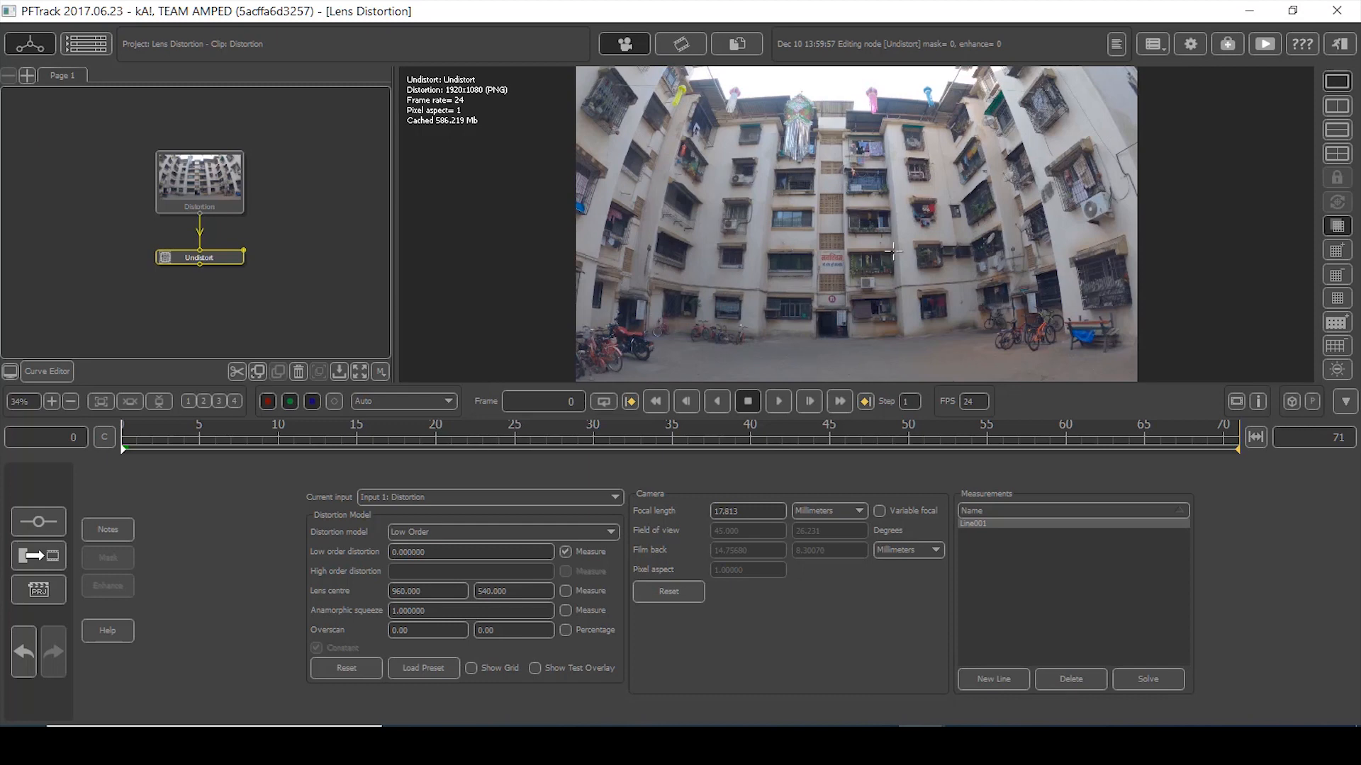
# - Bend Line001 onto the upper left wall edge, adding a bend at the balcony corner
pyautogui.scroll(2, 668, 313)
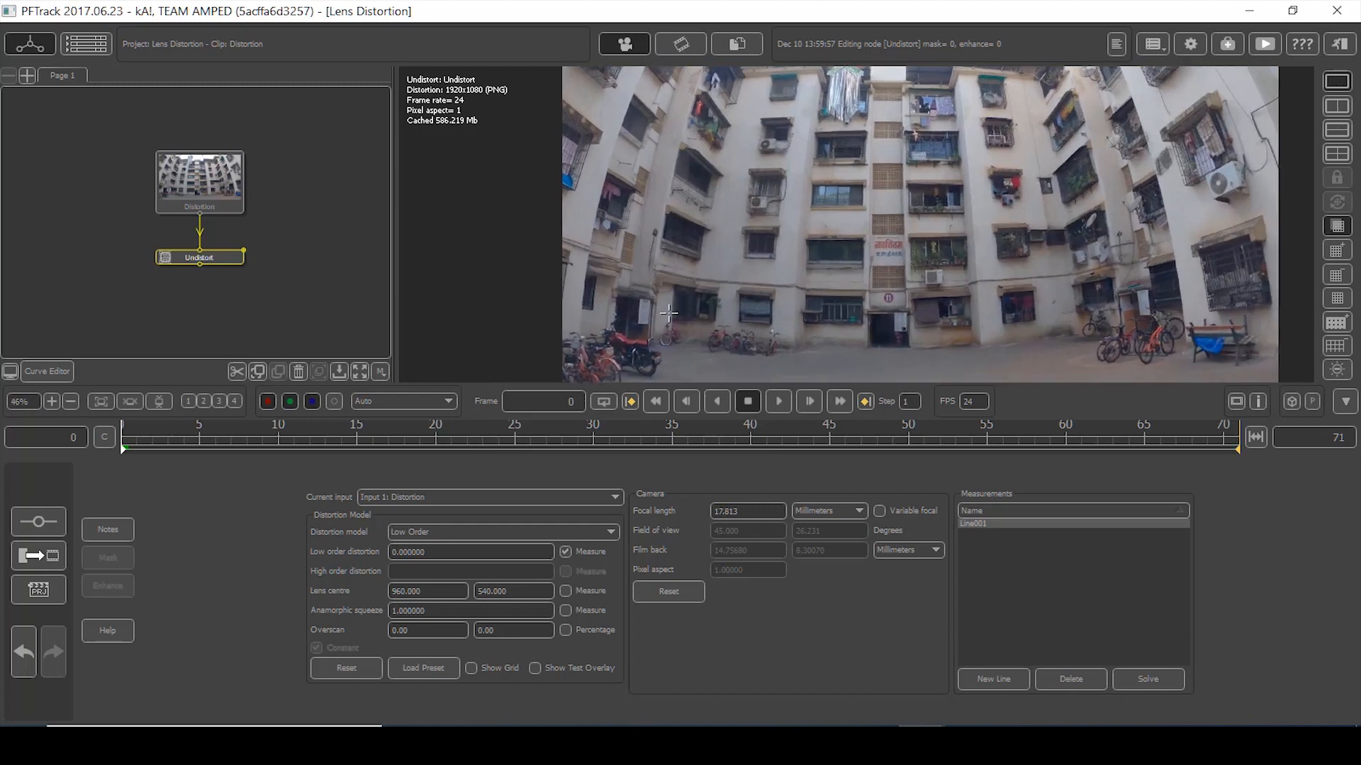
pyautogui.scroll(5, 652, 306)
pyautogui.moveTo(557, 289); pyautogui.dragTo(644, 212, button='middle')
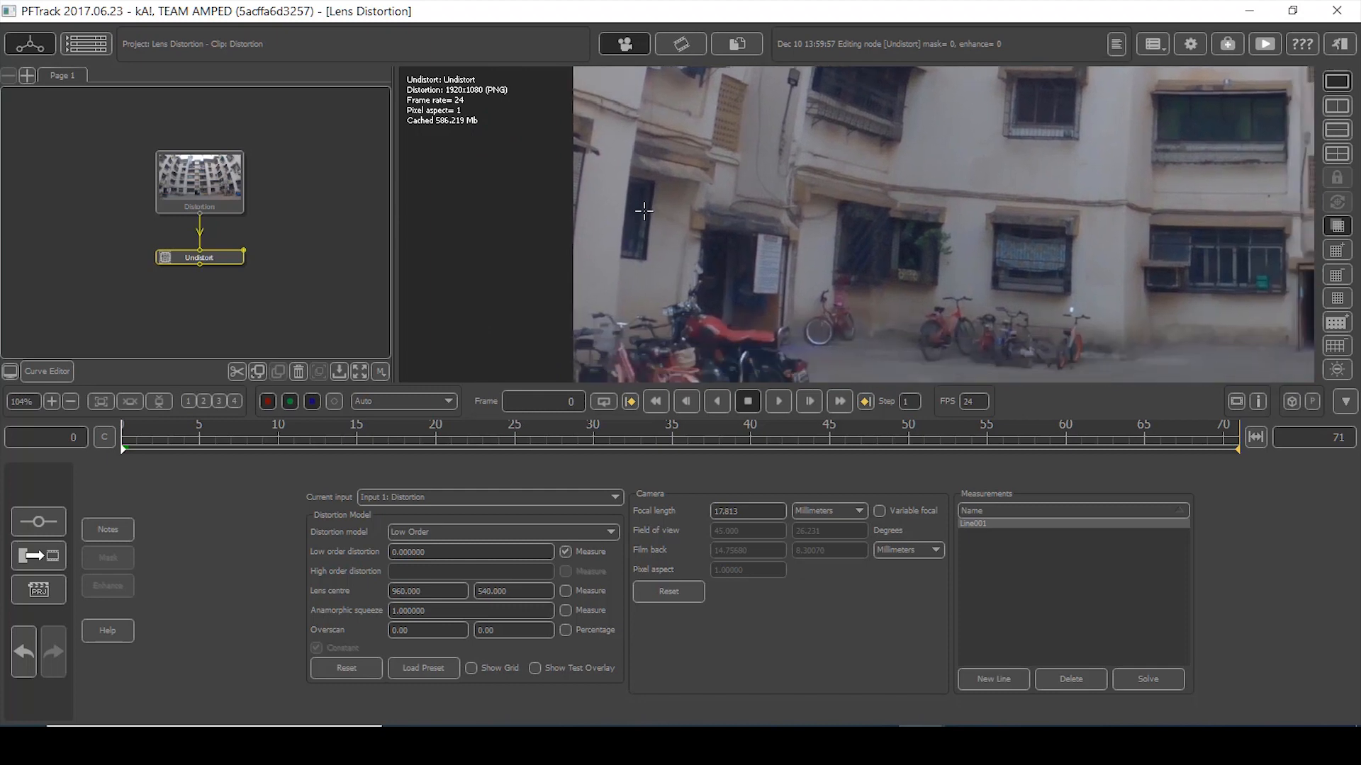
pyautogui.scroll(3, 601, 272)
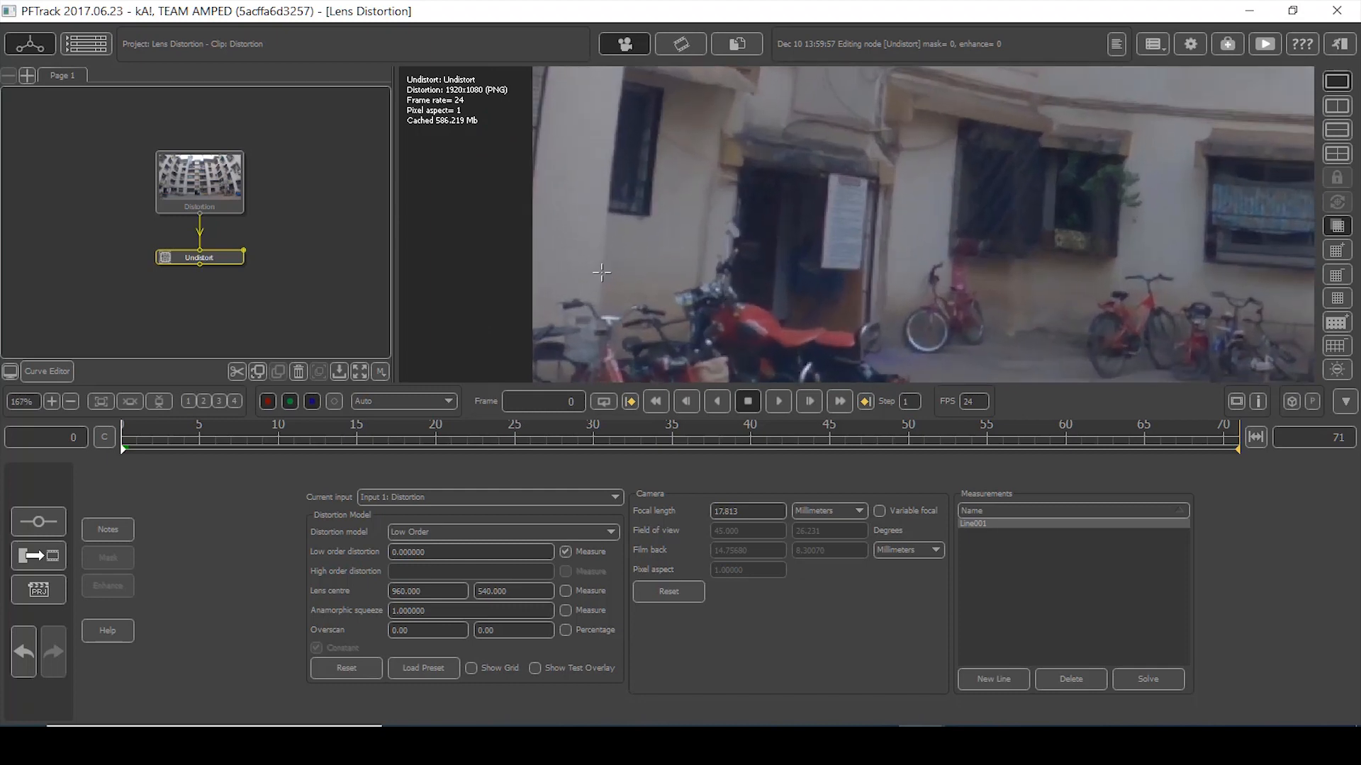
pyautogui.scroll(-3, 659, 115)
pyautogui.moveTo(679, 69); pyautogui.dragTo(693, 324, button='middle')
pyautogui.moveTo(749, 160)
pyautogui.mouseDown(button='middle')
pyautogui.moveTo(719, 305)
pyautogui.moveTo(624, 333)
pyautogui.mouseUp(button='middle')
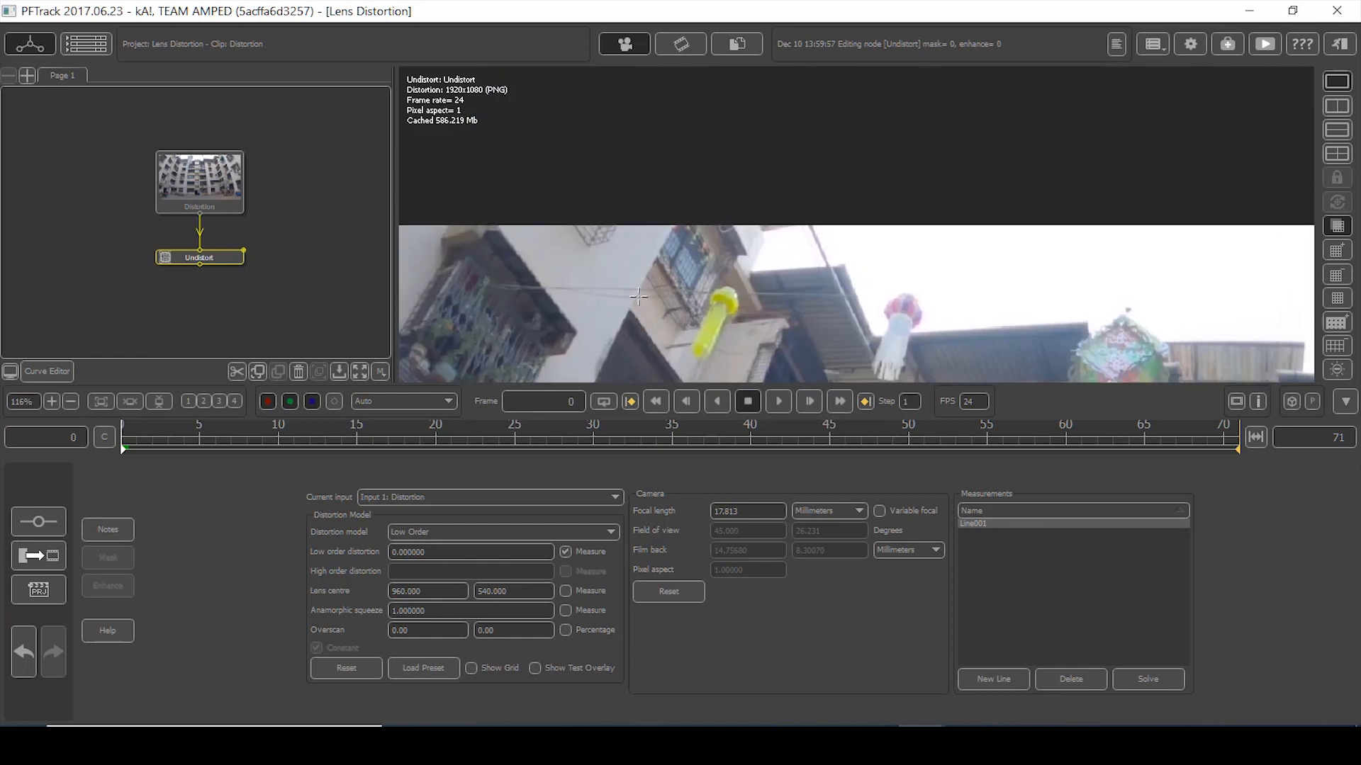
pyautogui.scroll(3, 639, 296)
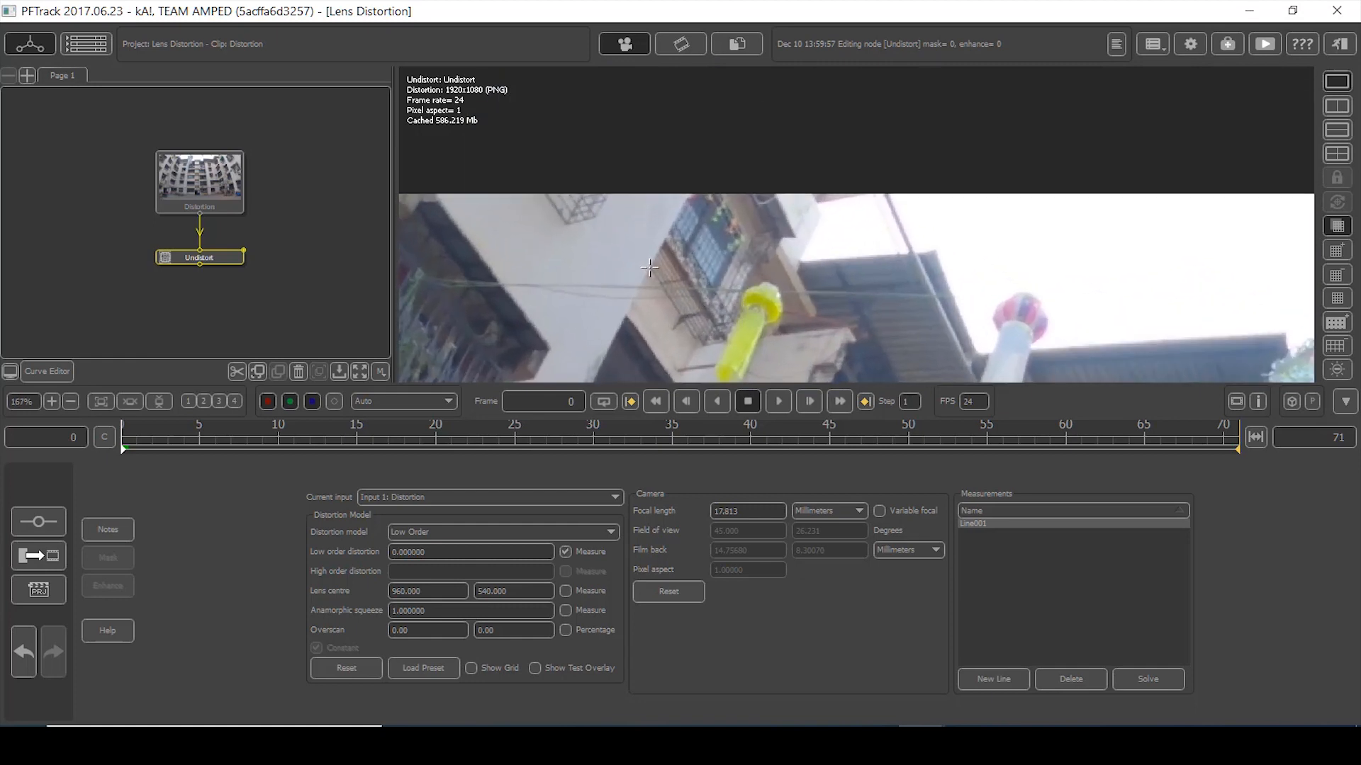
pyautogui.scroll(5, 647, 273)
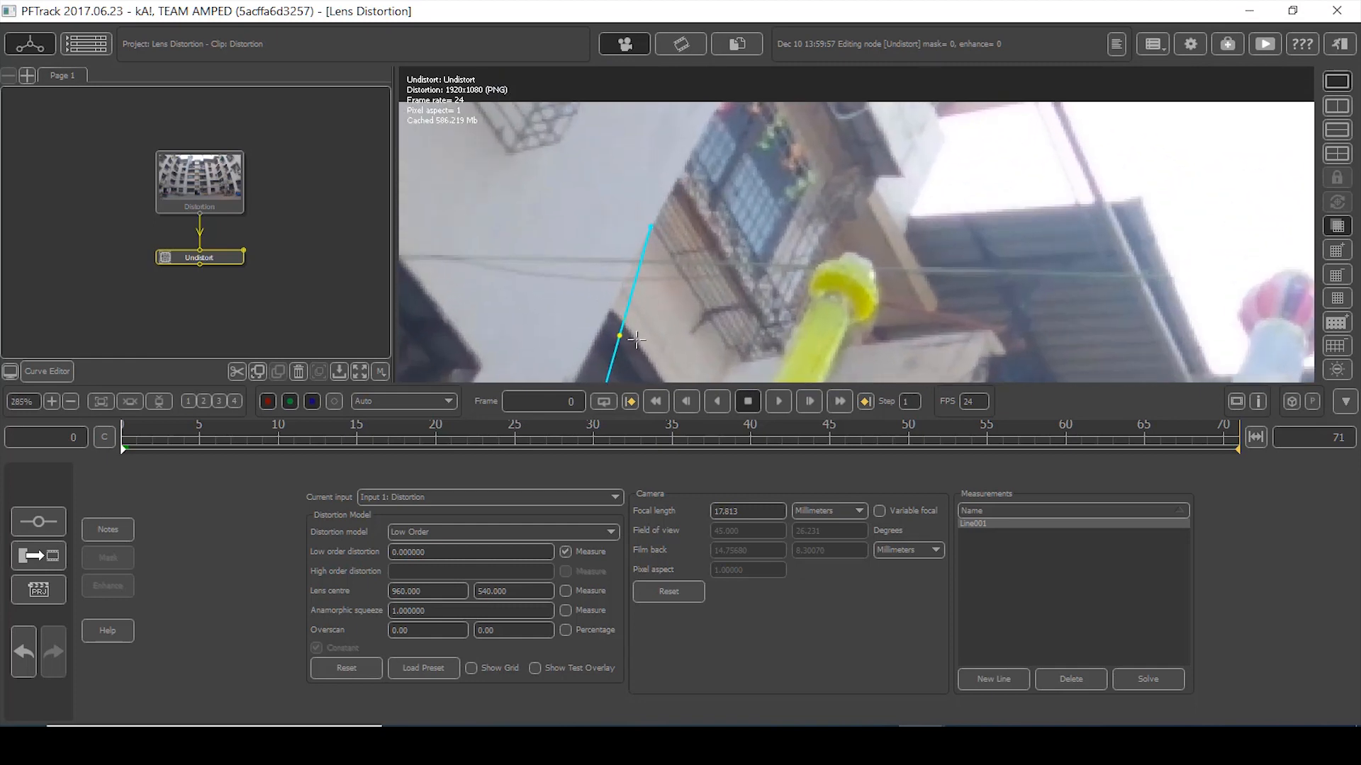
pyautogui.moveTo(637, 341); pyautogui.dragTo(713, 204, button='middle')
pyautogui.moveTo(690, 214); pyautogui.dragTo(667, 212)
pyautogui.scroll(3, 647, 309)
pyautogui.moveTo(647, 285); pyautogui.dragTo(765, 69, button='middle')
pyautogui.moveTo(718, 231); pyautogui.dragTo(674, 214)
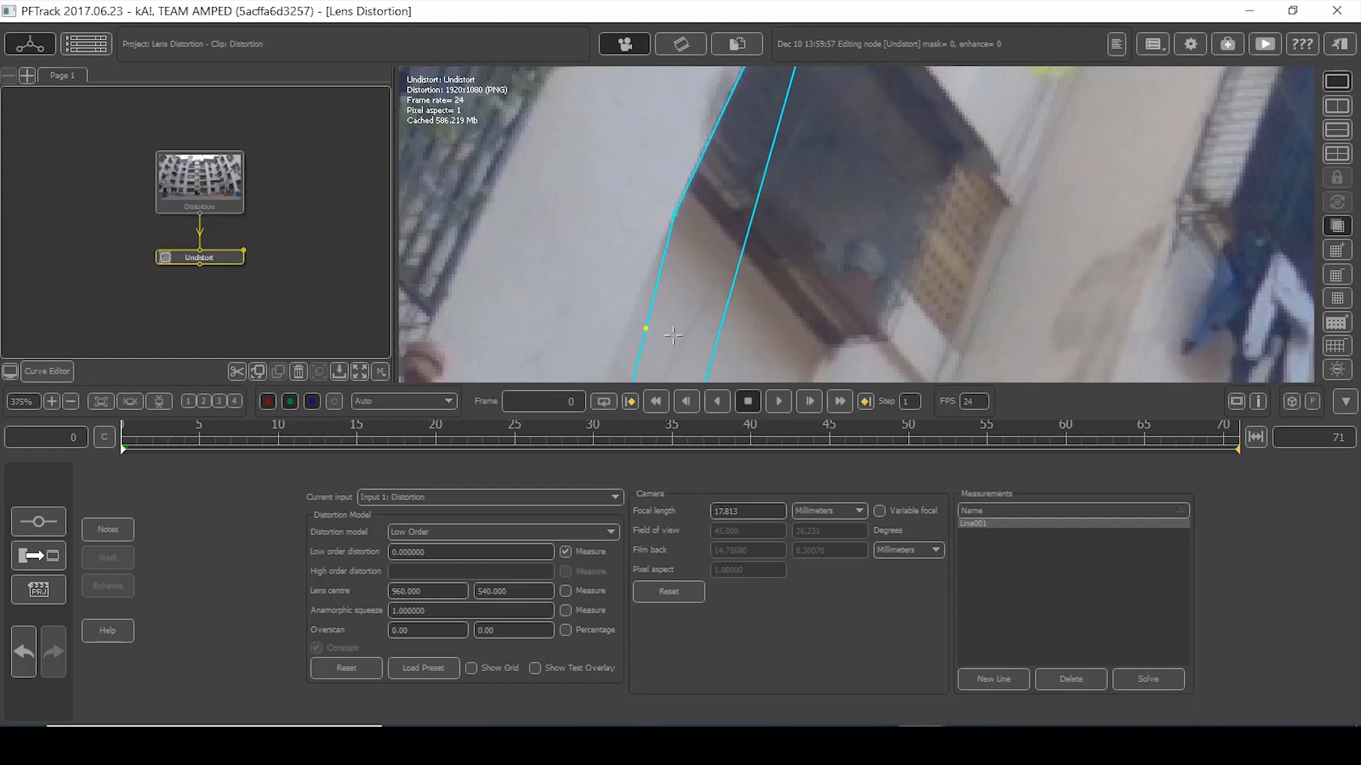
pyautogui.moveTo(673, 333); pyautogui.dragTo(651, 215, button='middle')
pyautogui.moveTo(651, 216); pyautogui.dragTo(634, 214)
# - Pull Line001's points left onto the building edge around the balconies
pyautogui.scroll(2, 669, 297)
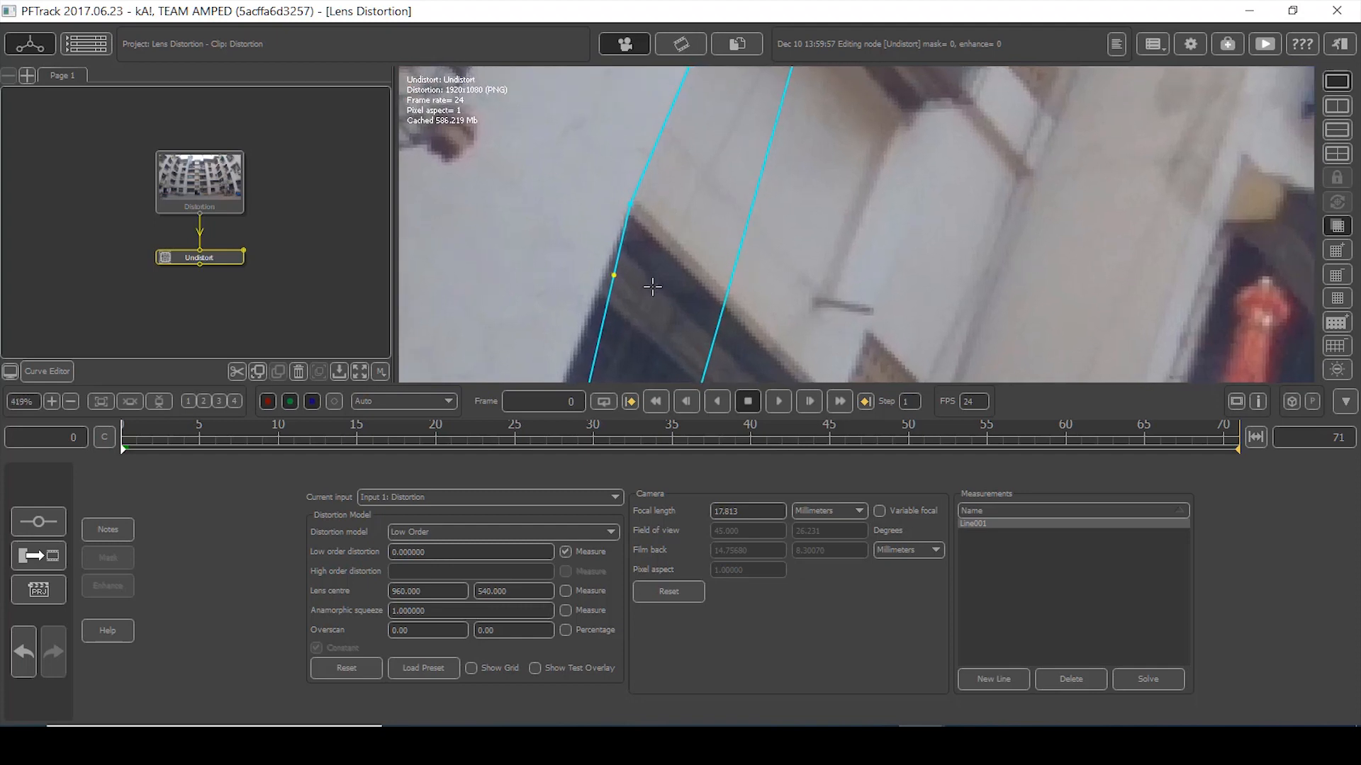
pyautogui.moveTo(663, 350); pyautogui.dragTo(754, 79, button='middle')
pyautogui.moveTo(629, 365); pyautogui.dragTo(657, 209, button='middle')
pyautogui.moveTo(645, 213); pyautogui.dragTo(584, 190)
pyautogui.scroll(-2, 634, 132)
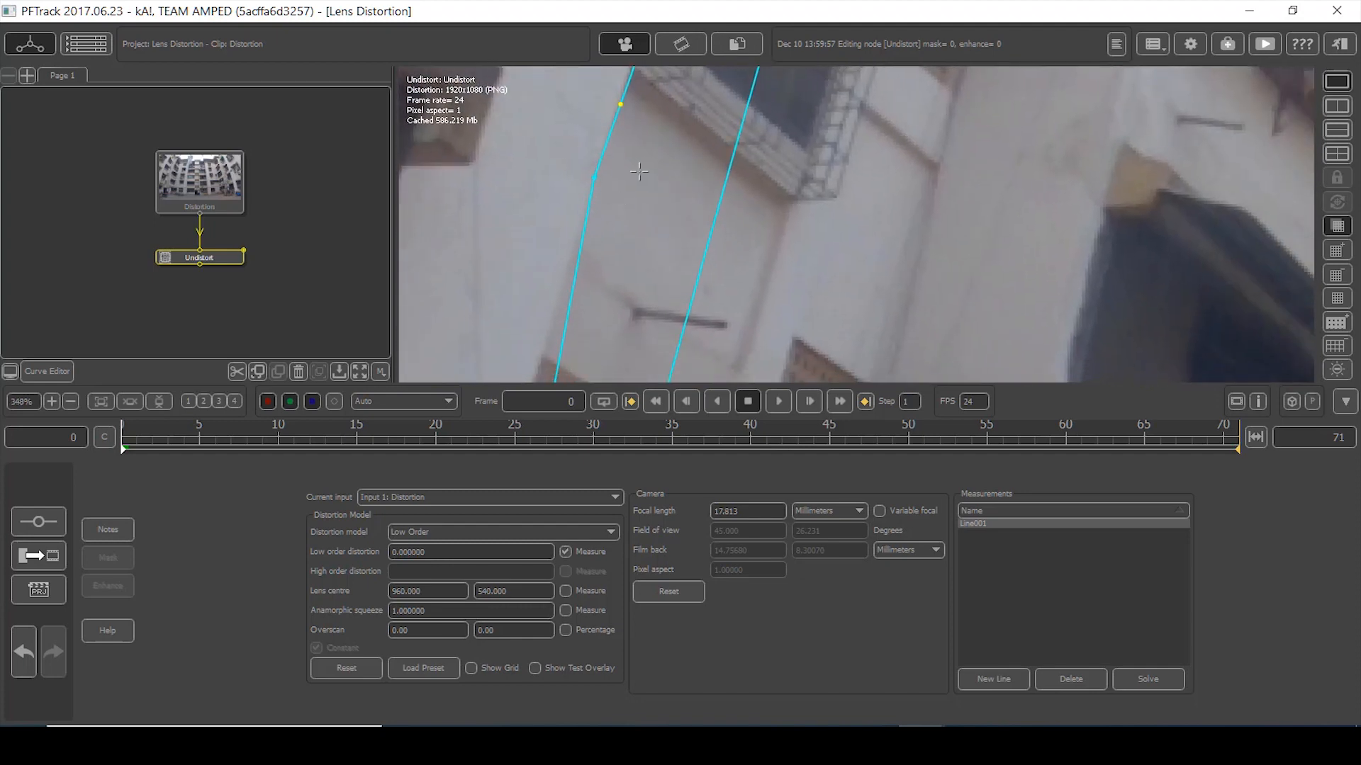
pyautogui.moveTo(640, 110); pyautogui.dragTo(622, 273, button='middle')
pyautogui.moveTo(654, 182); pyautogui.dragTo(640, 244, button='middle')
pyautogui.scroll(1, 658, 213)
pyautogui.moveTo(642, 176); pyautogui.dragTo(637, 180)
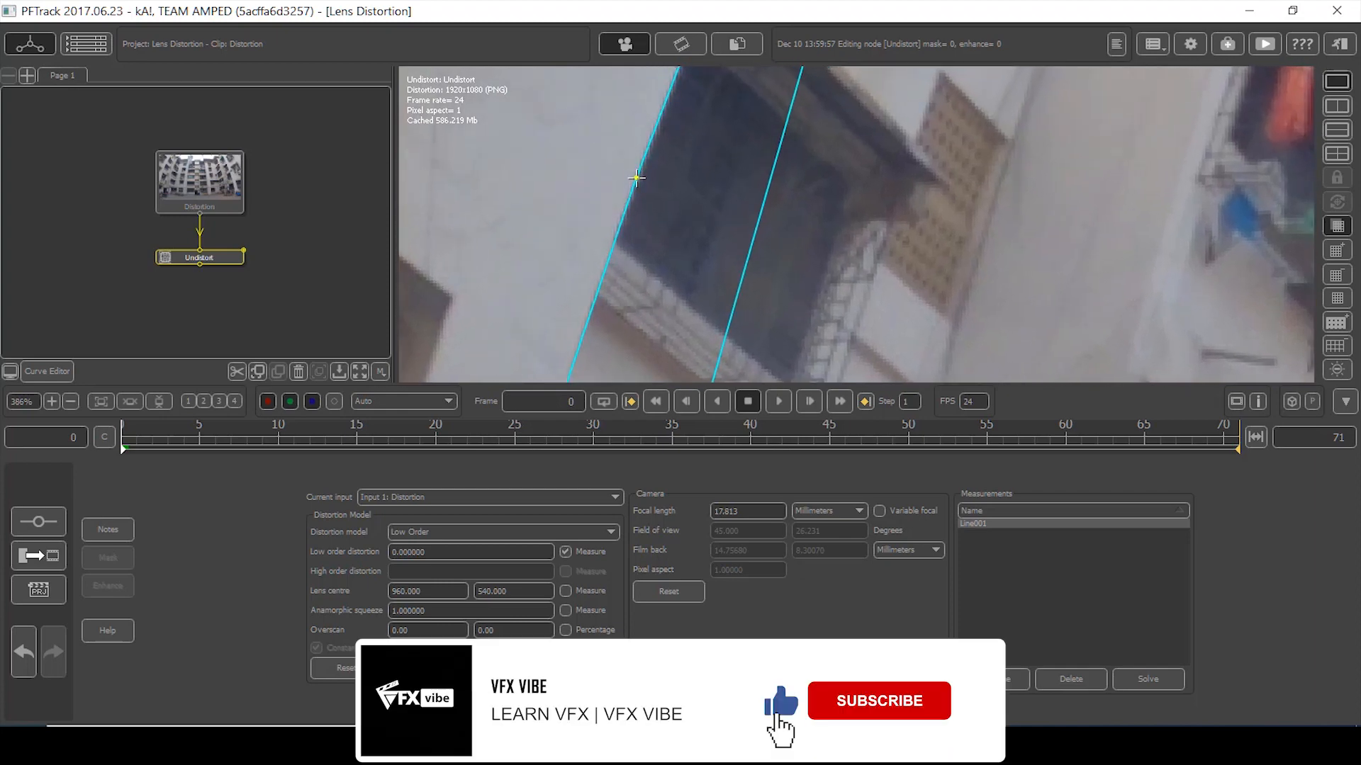
pyautogui.moveTo(593, 305); pyautogui.dragTo(649, 73, button='middle')
pyautogui.moveTo(648, 273); pyautogui.dragTo(692, 71, button='middle')
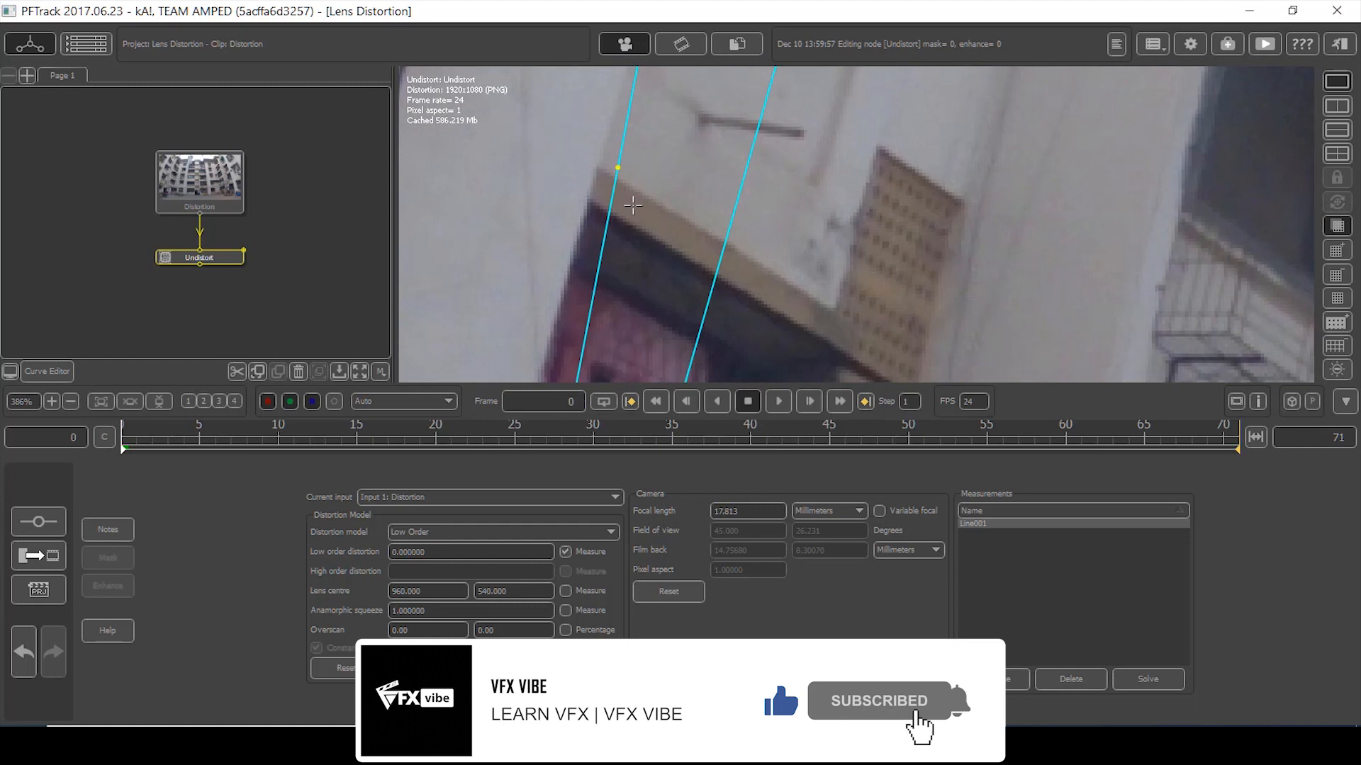
pyautogui.moveTo(608, 222); pyautogui.dragTo(580, 223)
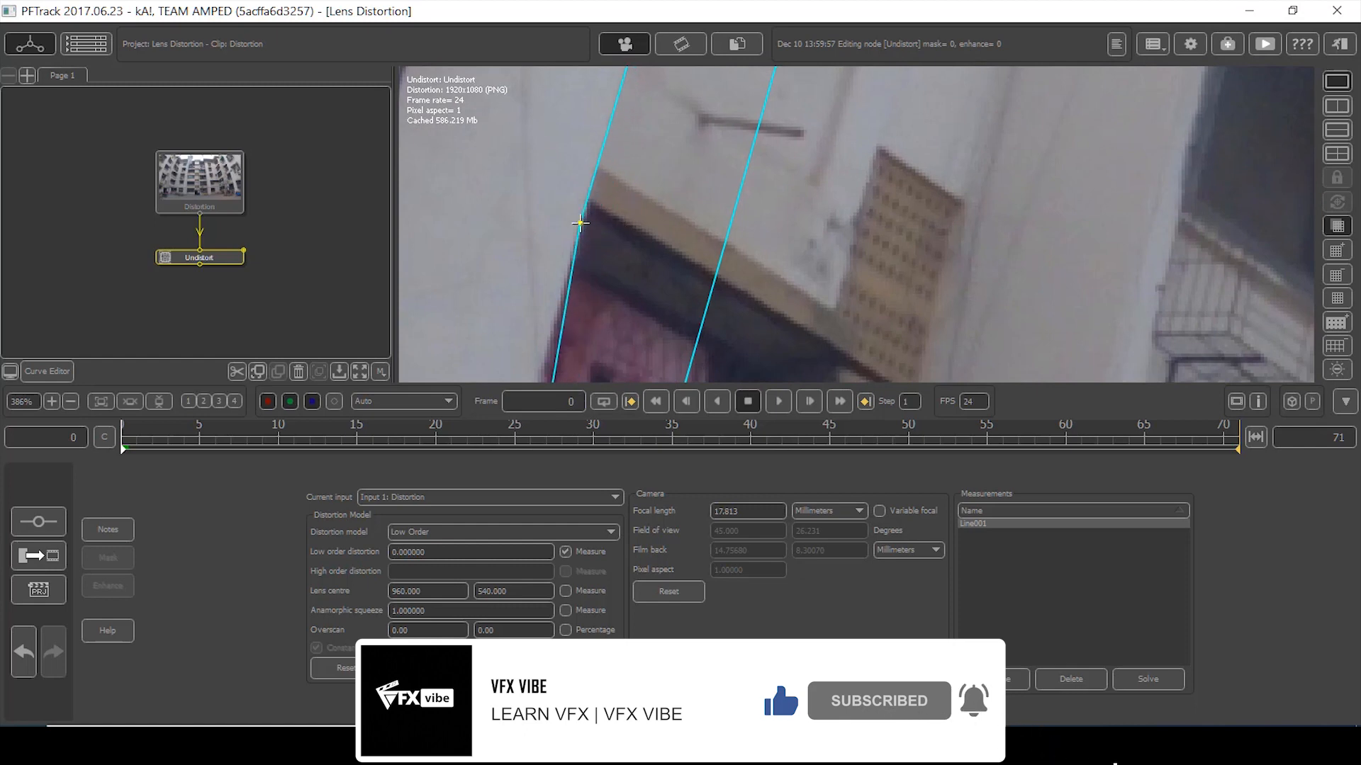
pyautogui.moveTo(648, 128); pyautogui.dragTo(691, 281, button='middle')
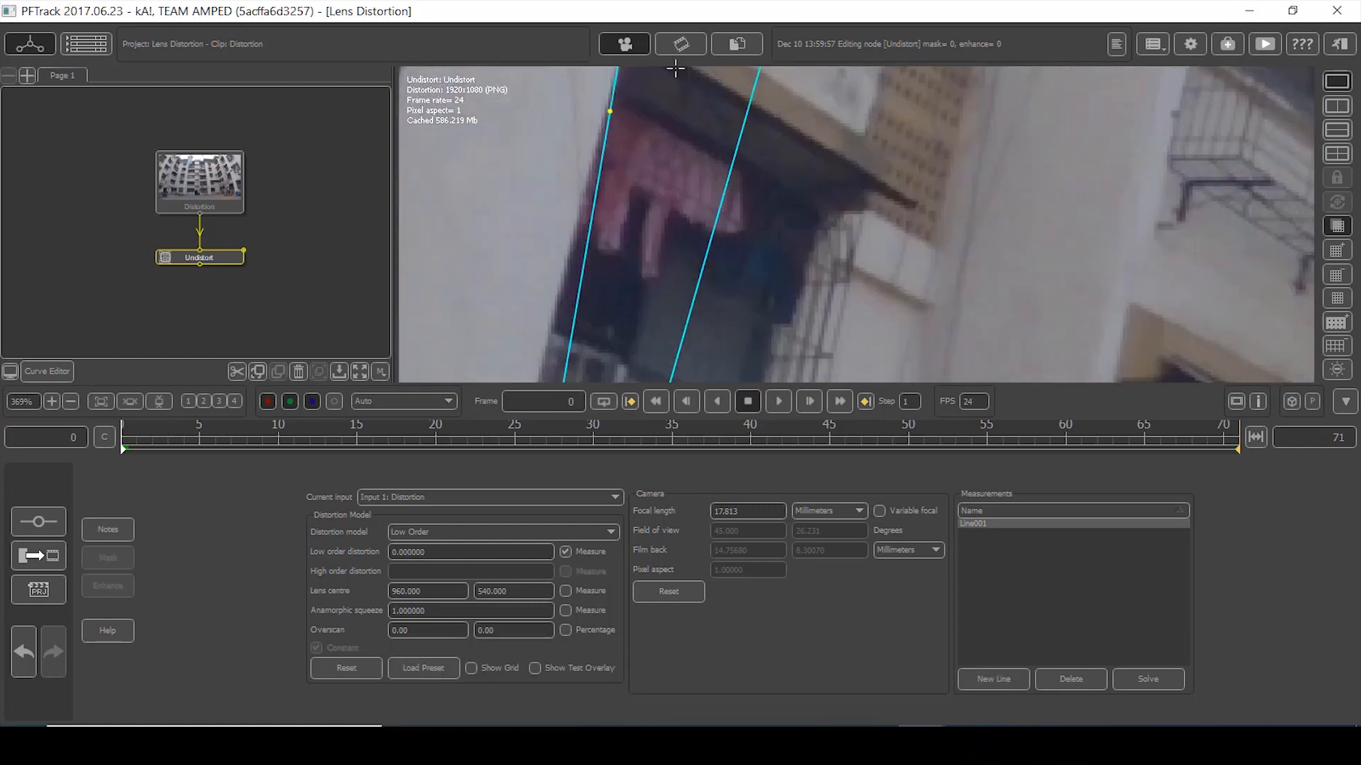
pyautogui.moveTo(676, 68); pyautogui.dragTo(686, 3, button='middle')
pyautogui.moveTo(591, 215); pyautogui.dragTo(573, 207)
pyautogui.scroll(-1, 621, 172)
pyautogui.moveTo(603, 275); pyautogui.dragTo(638, 205, button='middle')
pyautogui.moveTo(629, 219); pyautogui.dragTo(604, 219)
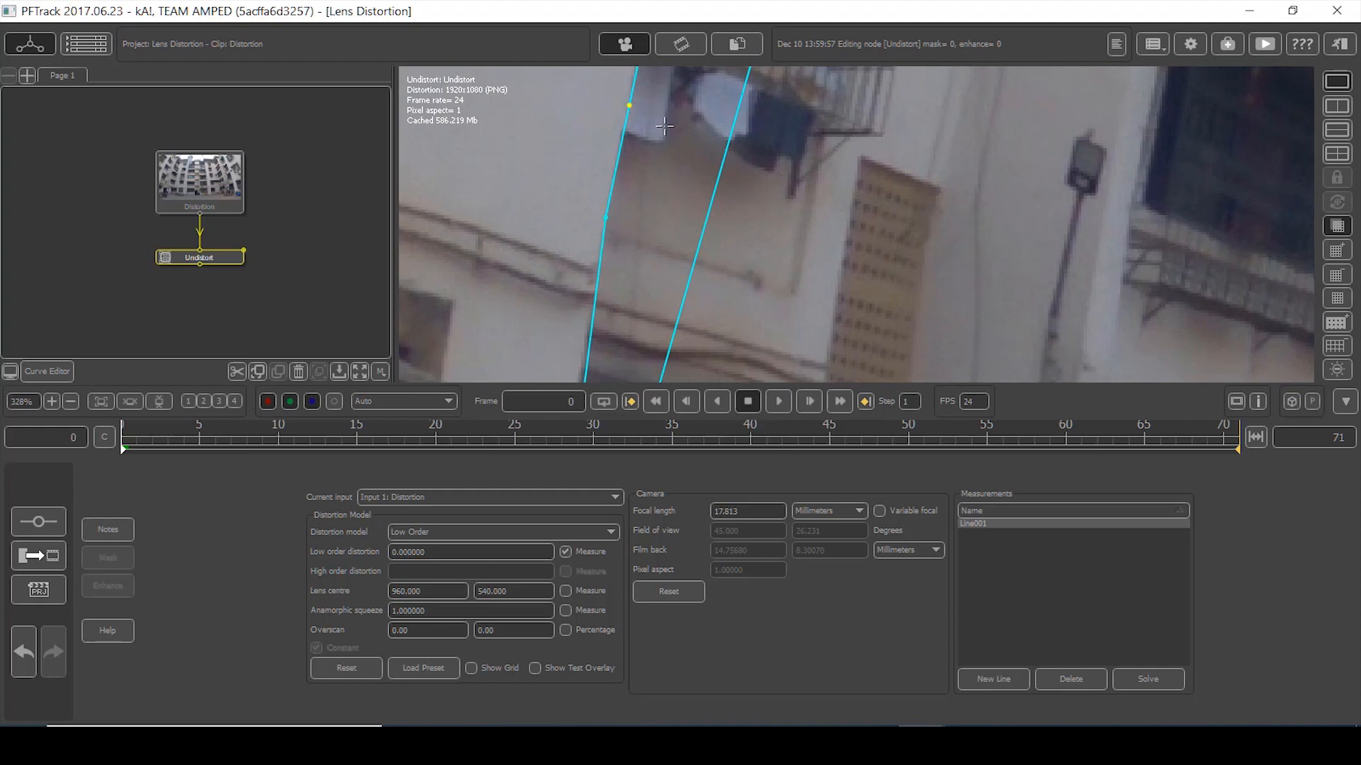
# - Nudge Line001's lower points onto the edge and review the whole line
pyautogui.scroll(-1, 664, 124)
pyautogui.moveTo(665, 130); pyautogui.dragTo(696, 234, button='middle')
pyautogui.scroll(4, 702, 192)
pyautogui.moveTo(668, 128); pyautogui.dragTo(665, 128)
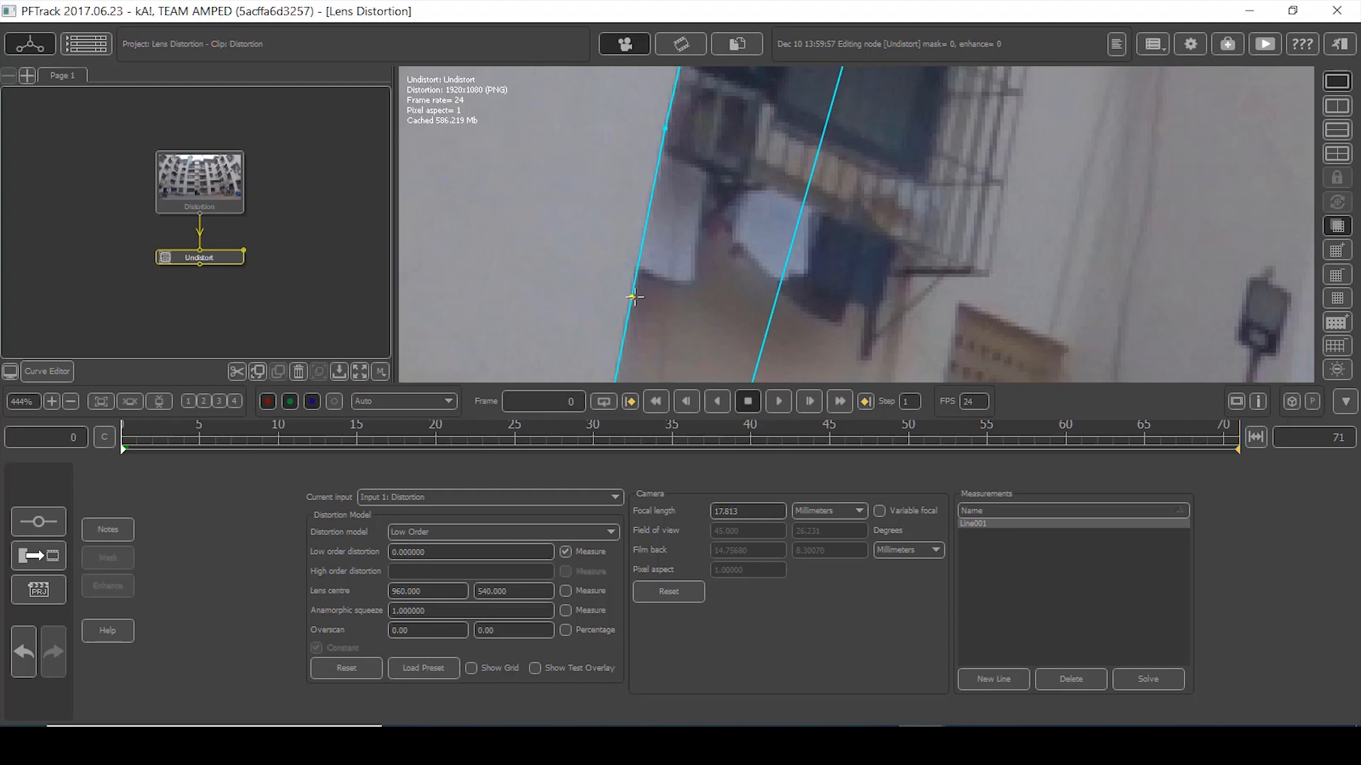
pyautogui.moveTo(637, 277); pyautogui.dragTo(635, 277)
pyautogui.scroll(-1, 672, 248)
pyautogui.moveTo(672, 283); pyautogui.dragTo(666, 92, button='middle')
pyautogui.moveTo(601, 240); pyautogui.dragTo(589, 241)
pyautogui.moveTo(628, 170); pyautogui.dragTo(645, 307, button='middle')
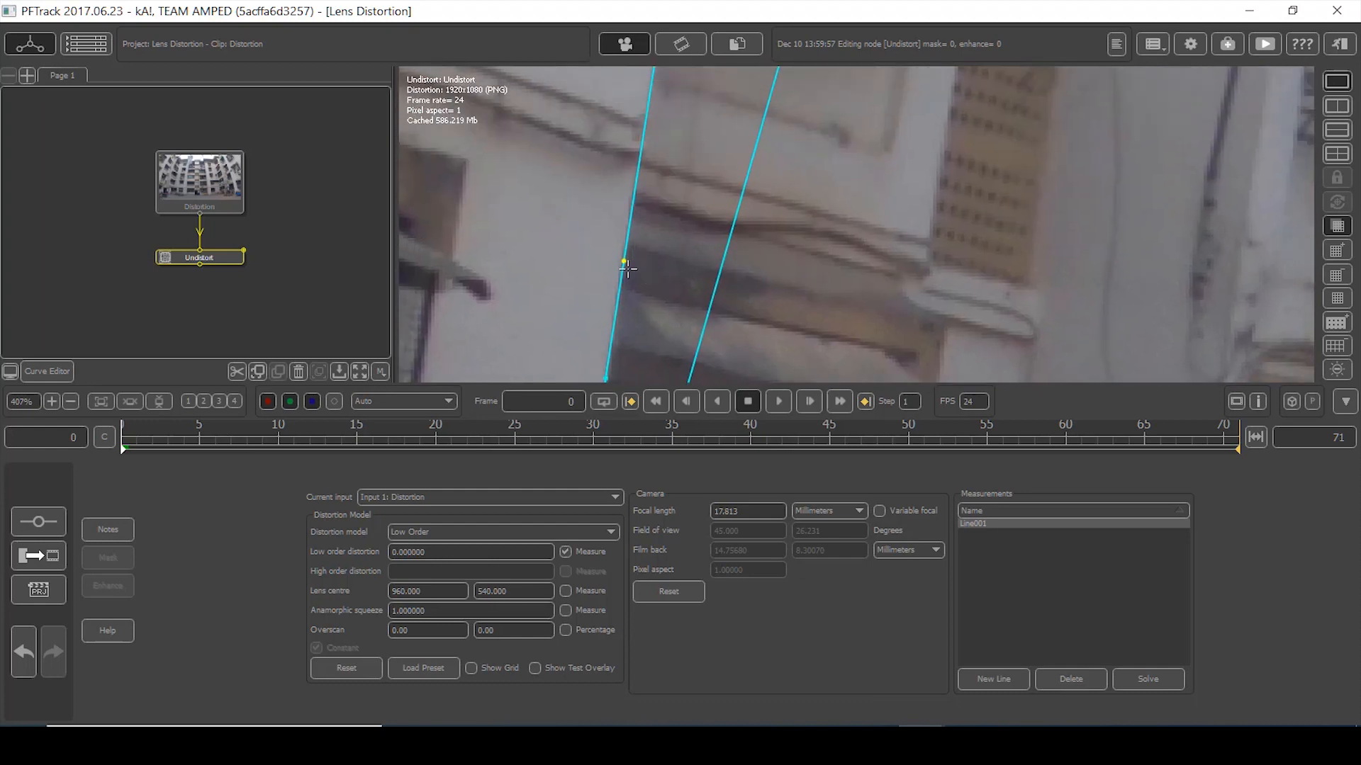
pyautogui.moveTo(623, 278); pyautogui.dragTo(618, 279)
pyautogui.moveTo(619, 279); pyautogui.dragTo(642, 194, button='middle')
pyautogui.moveTo(592, 218); pyautogui.dragTo(590, 218)
pyautogui.scroll(-2, 620, 232)
pyautogui.moveTo(615, 250); pyautogui.dragTo(627, 82, button='middle')
pyautogui.moveTo(629, 189); pyautogui.dragTo(622, 332, button='middle')
pyautogui.scroll(-10, 661, 187)
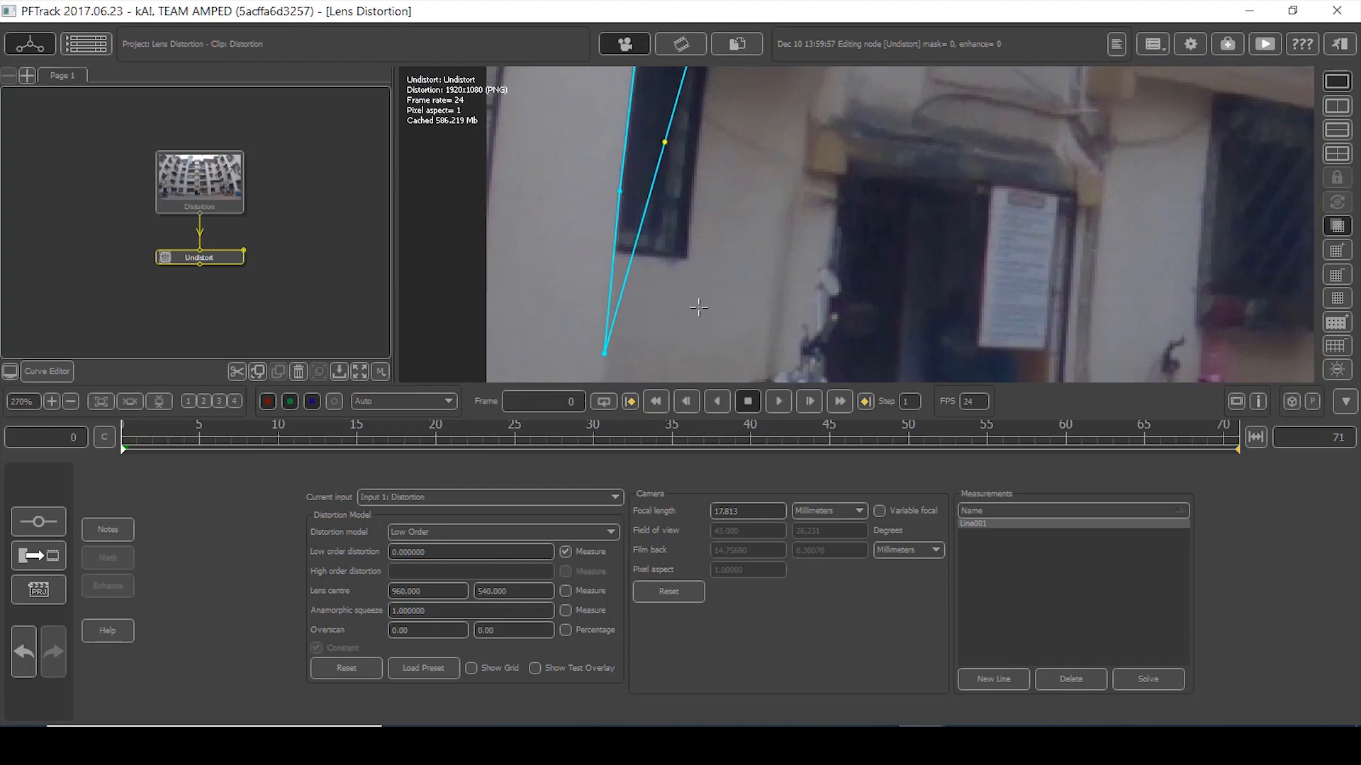
pyautogui.scroll(-5, 720, 311)
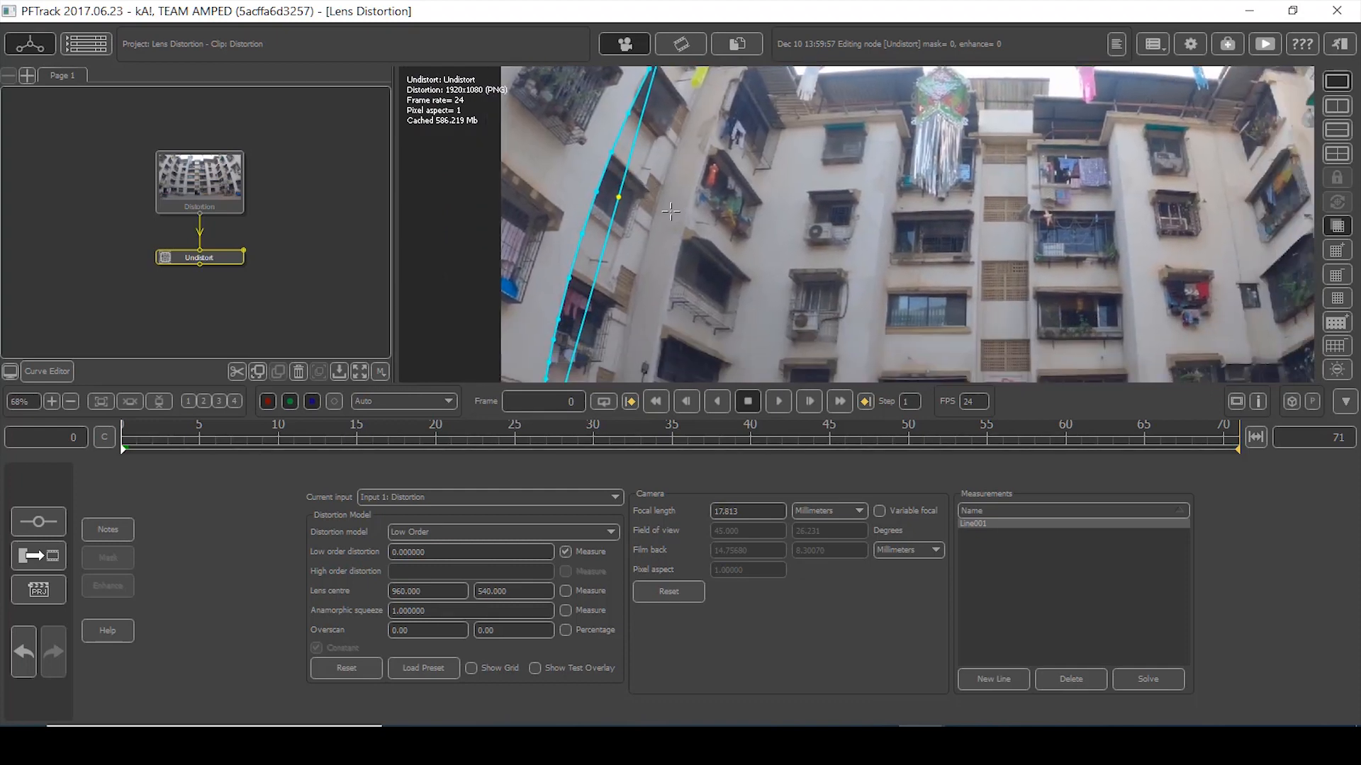
pyautogui.scroll(4, 691, 126)
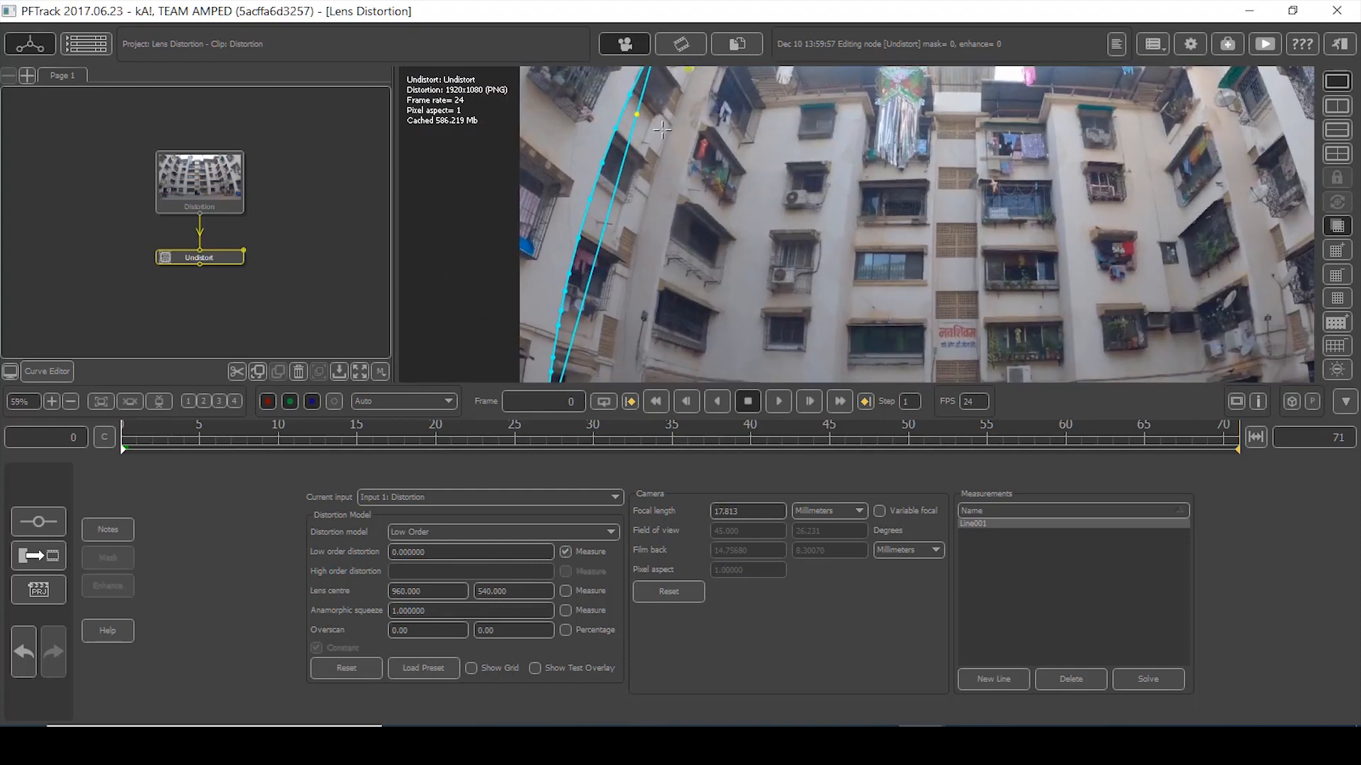
pyautogui.moveTo(1234, 283); pyautogui.dragTo(819, 190, button='middle')
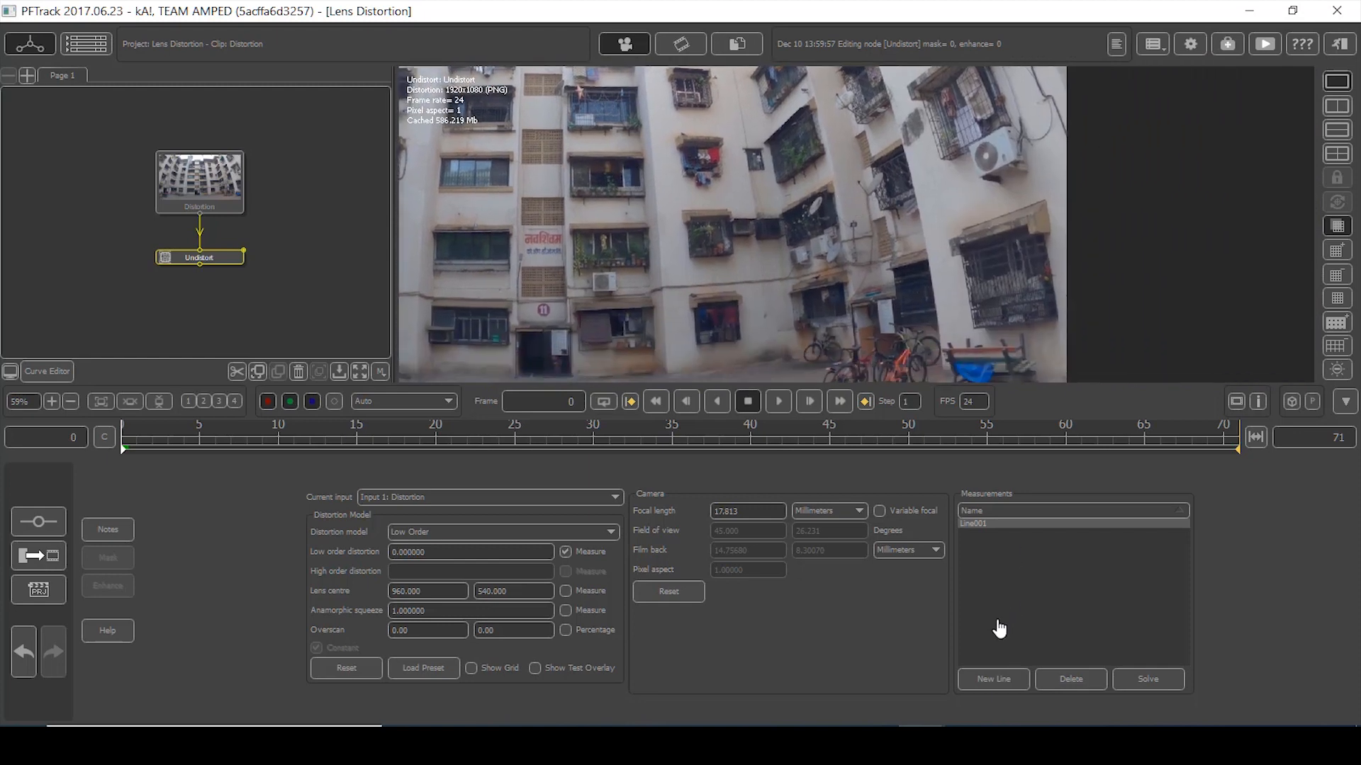
# - Start measurement line Line002 and frame the top of the right building edge
pyautogui.click(994, 682)
pyautogui.scroll(3, 924, 305)
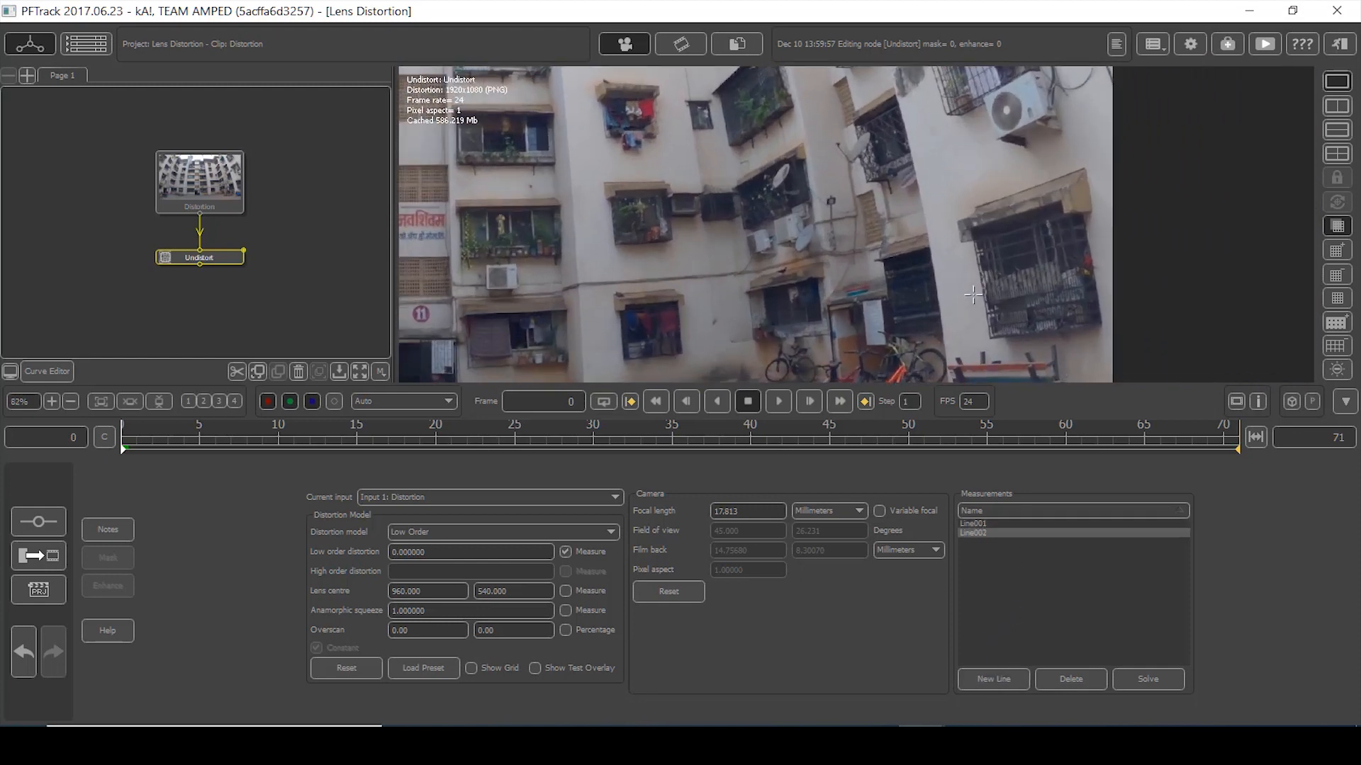
pyautogui.moveTo(932, 306); pyautogui.dragTo(869, 163, button='middle')
pyautogui.scroll(6, 896, 221)
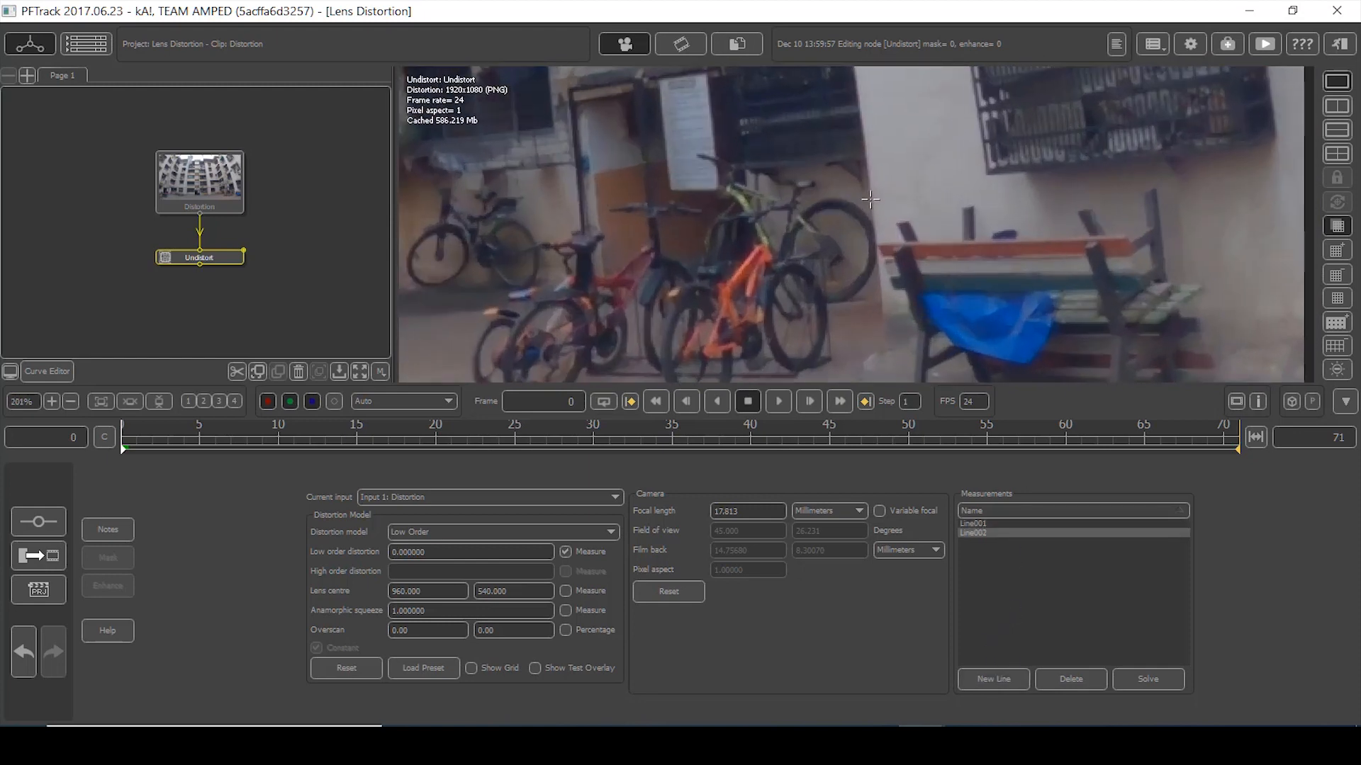
pyautogui.scroll(2, 869, 201)
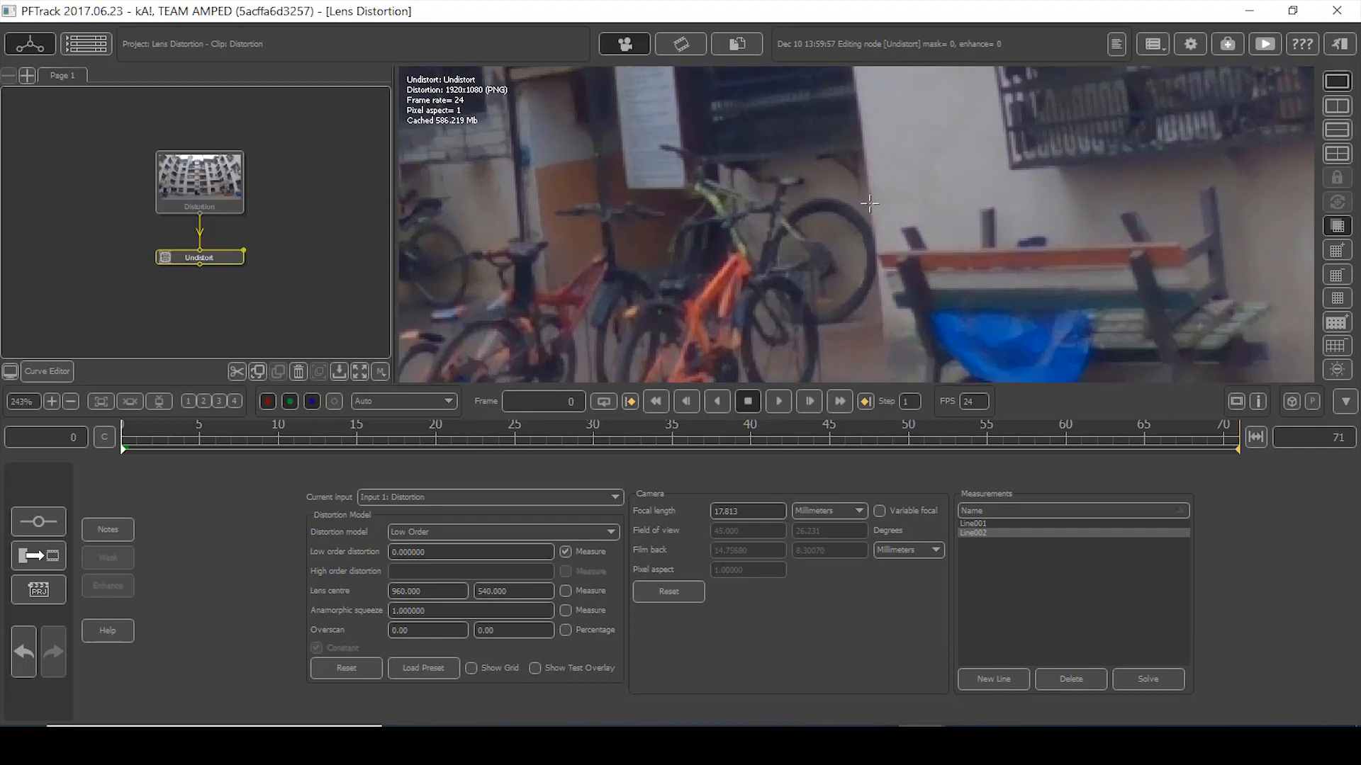
pyautogui.scroll(-2, 879, 141)
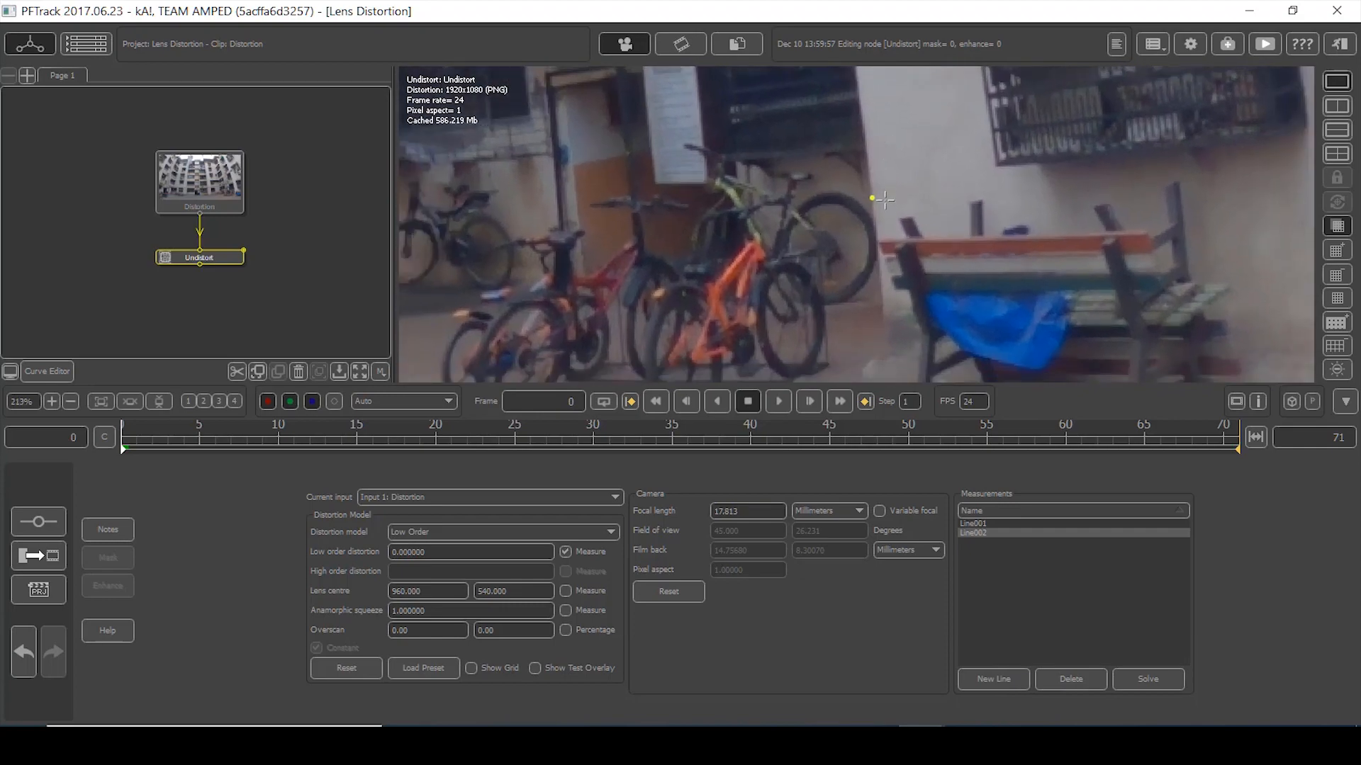
pyautogui.moveTo(879, 142); pyautogui.dragTo(935, 322, button='middle')
pyautogui.moveTo(851, 93); pyautogui.dragTo(886, 312, button='middle')
pyautogui.moveTo(812, 81); pyautogui.dragTo(832, 305, button='middle')
pyautogui.moveTo(769, 99); pyautogui.dragTo(808, 300, button='middle')
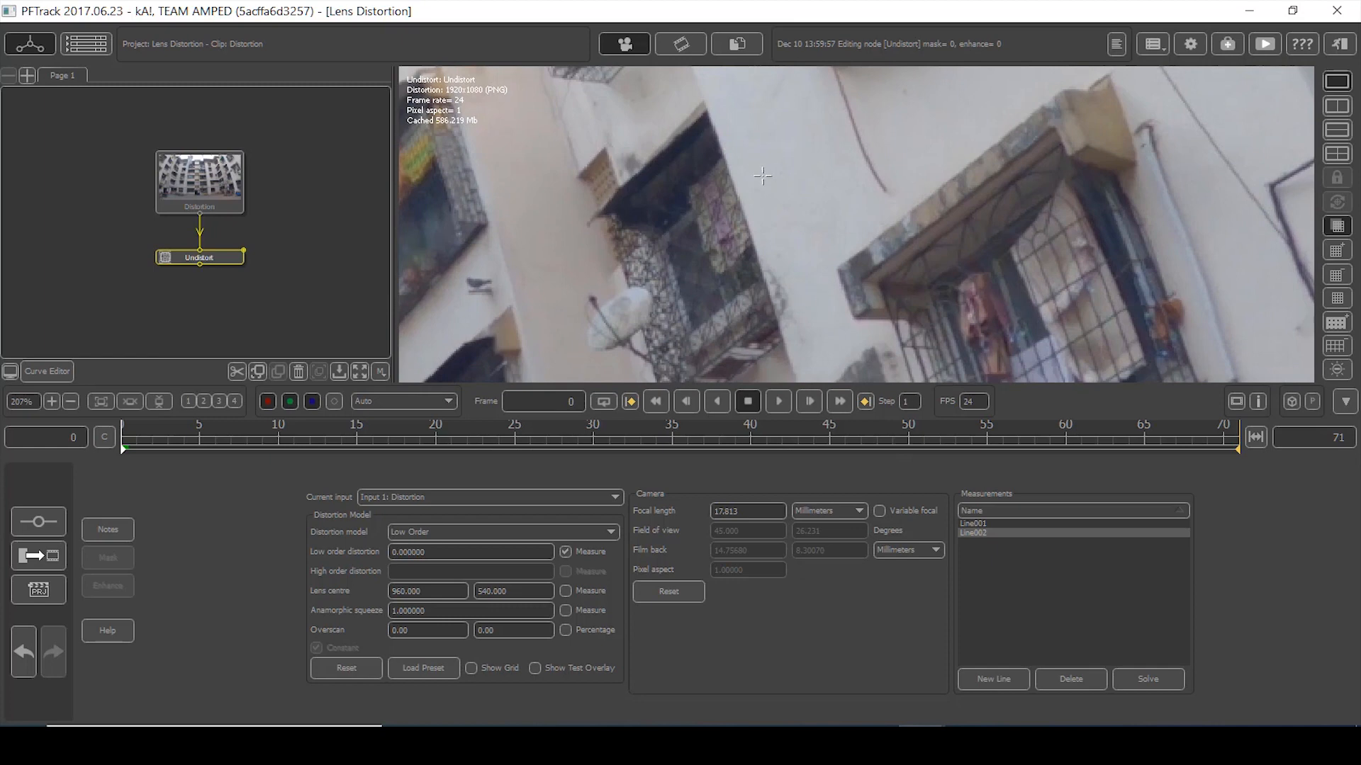
pyautogui.moveTo(766, 128); pyautogui.dragTo(865, 349, button='middle')
pyautogui.moveTo(822, 86); pyautogui.dragTo(882, 266, button='middle')
pyautogui.scroll(2, 884, 266)
pyautogui.scroll(1, 884, 266)
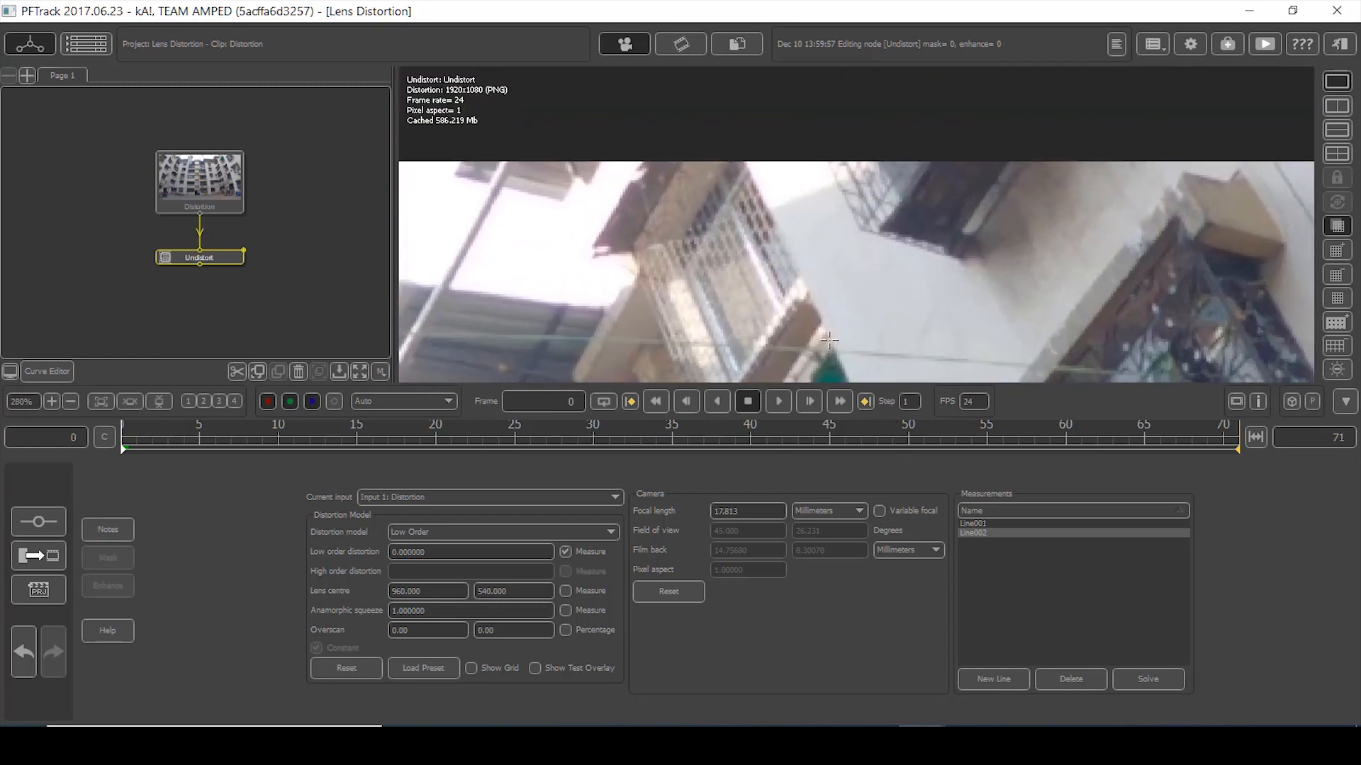
pyautogui.scroll(-2, 830, 339)
pyautogui.moveTo(830, 339); pyautogui.dragTo(709, 78, button='middle')
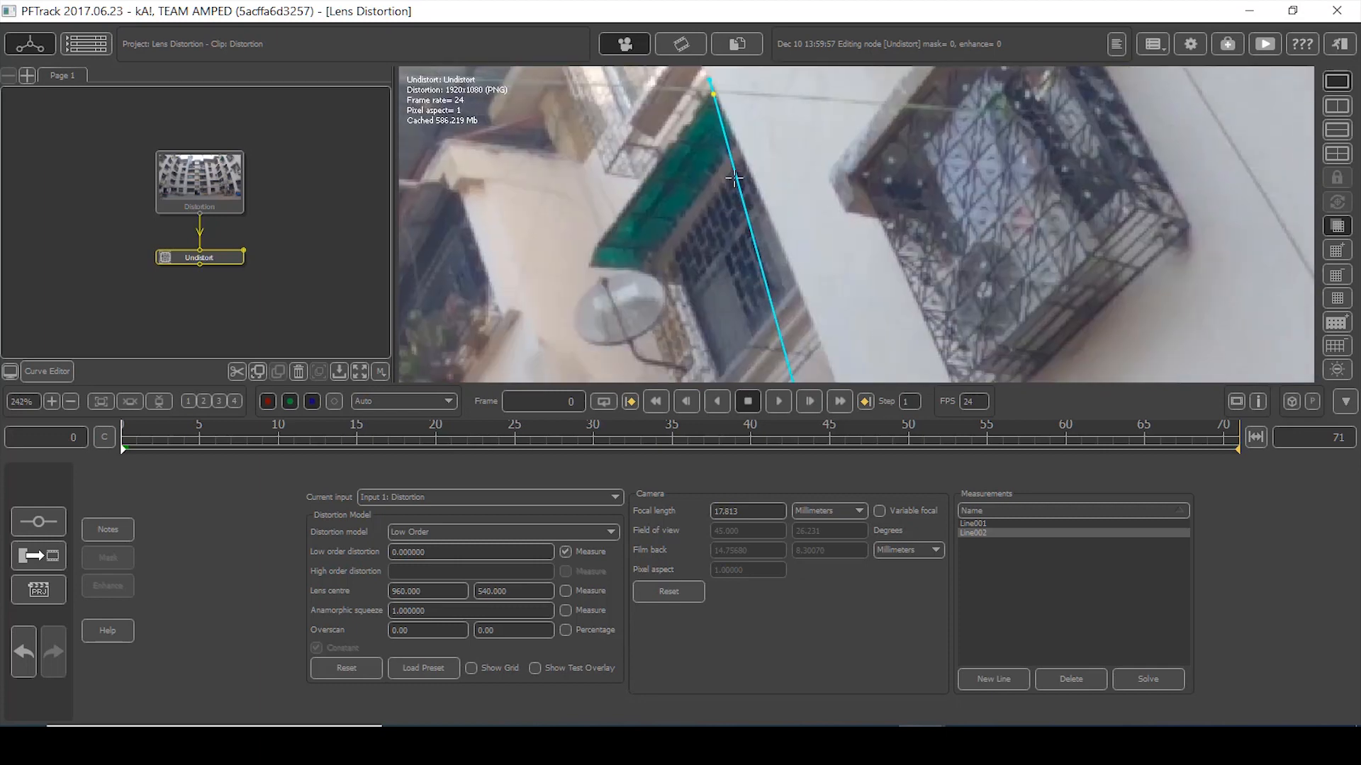
# - Place and adjust Line002's points down the upper right building edge
pyautogui.moveTo(730, 147); pyautogui.dragTo(737, 144)
pyautogui.moveTo(767, 251); pyautogui.dragTo(782, 247)
pyautogui.moveTo(822, 326); pyautogui.dragTo(757, 154, button='middle')
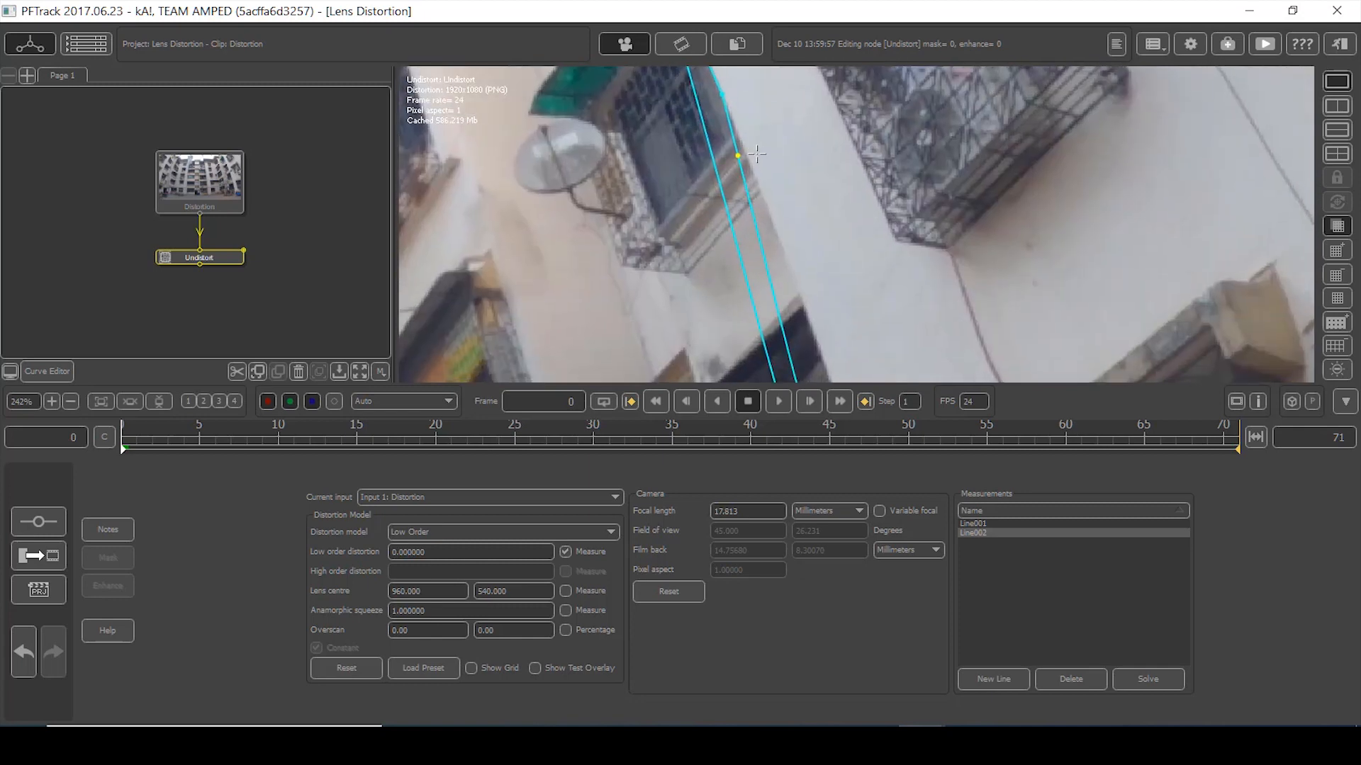
pyautogui.moveTo(757, 224); pyautogui.dragTo(760, 191)
pyautogui.moveTo(814, 239); pyautogui.dragTo(779, 90, button='middle')
pyautogui.moveTo(752, 153); pyautogui.dragTo(779, 187)
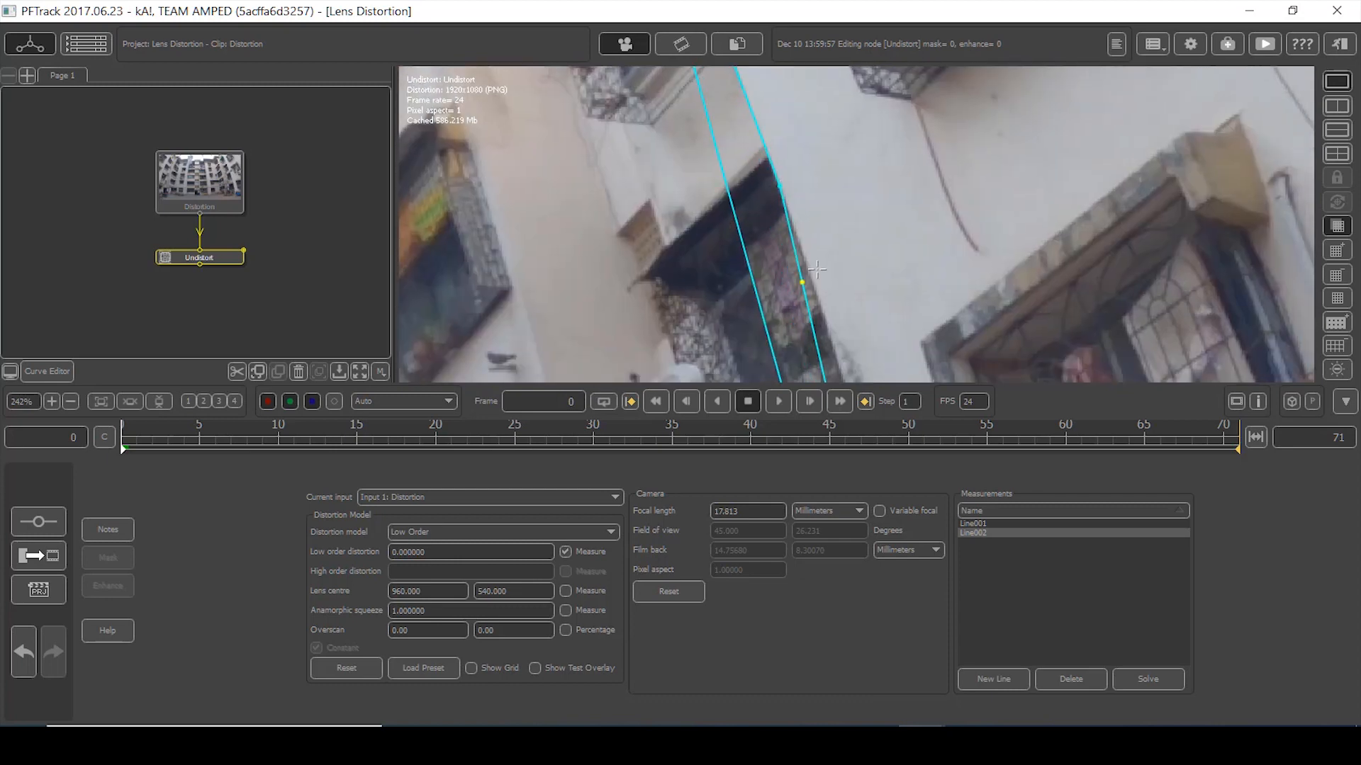
pyautogui.moveTo(817, 269); pyautogui.dragTo(770, 198, button='middle')
pyautogui.moveTo(764, 183); pyautogui.dragTo(766, 143)
pyautogui.moveTo(803, 234); pyautogui.dragTo(758, 185, button='middle')
pyautogui.moveTo(758, 185); pyautogui.dragTo(774, 190)
pyautogui.moveTo(773, 191); pyautogui.dragTo(760, 175, button='middle')
pyautogui.moveTo(735, 135); pyautogui.dragTo(745, 123)
# - Add and bend Line002's lower points onto the right-hand edge
pyautogui.moveTo(792, 106); pyautogui.dragTo(809, 243, button='middle')
pyautogui.moveTo(817, 340); pyautogui.dragTo(736, 154, button='middle')
pyautogui.moveTo(706, 224); pyautogui.dragTo(714, 214)
pyautogui.moveTo(767, 344); pyautogui.dragTo(724, 186, button='middle')
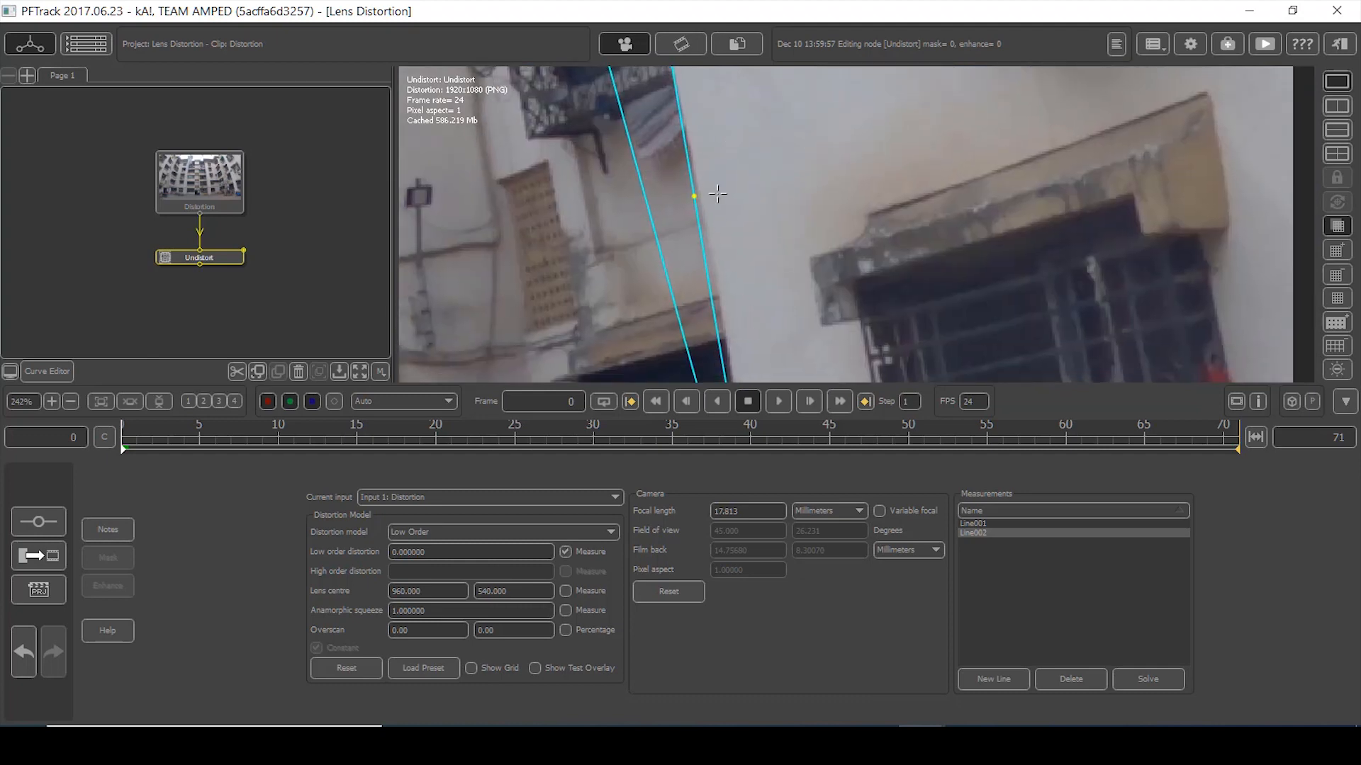
pyautogui.moveTo(689, 163); pyautogui.dragTo(694, 162)
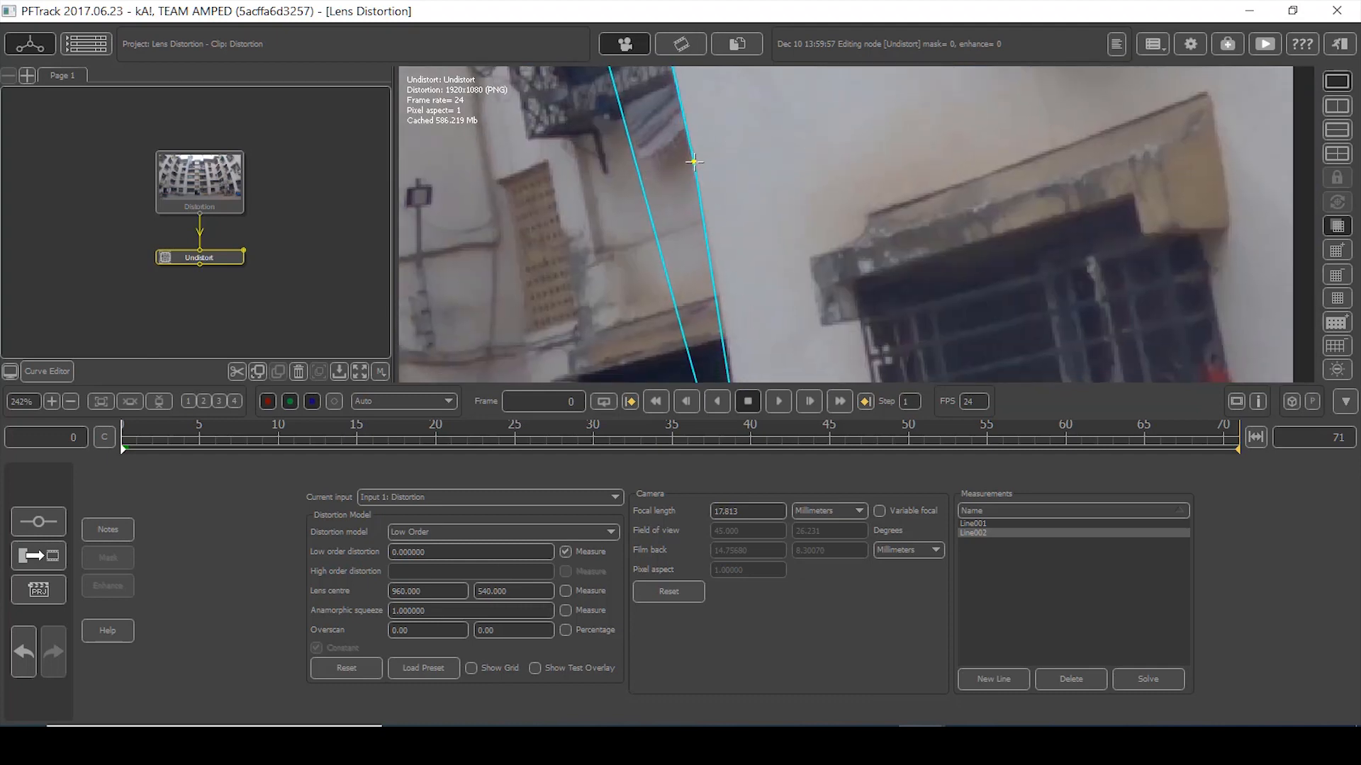
pyautogui.moveTo(725, 268); pyautogui.dragTo(700, 158, button='middle')
pyautogui.moveTo(690, 180); pyautogui.dragTo(695, 181)
pyautogui.moveTo(723, 265); pyautogui.dragTo(697, 205, button='middle')
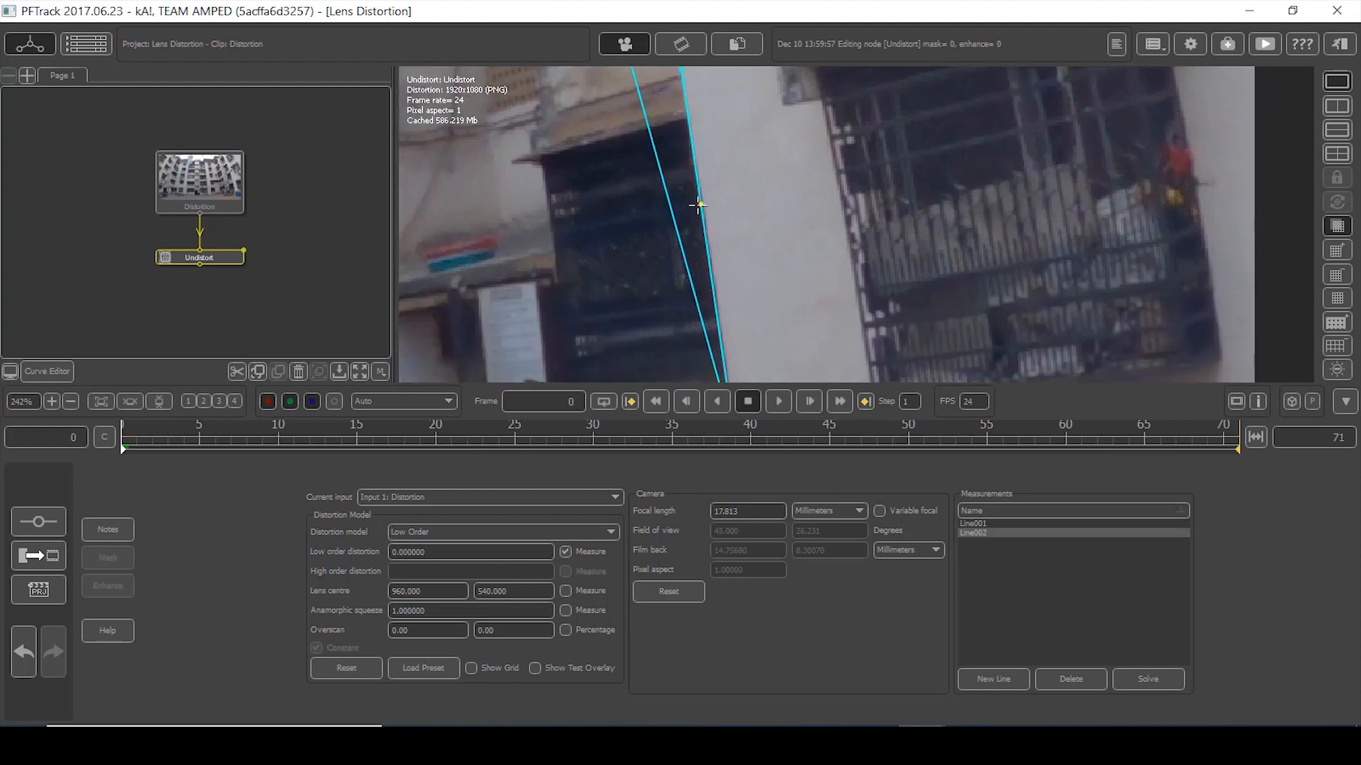
pyautogui.click(704, 223)
pyautogui.moveTo(701, 207); pyautogui.dragTo(703, 207)
# - Solve the lens distortion from both lines, giving low order distortion 1.710711
pyautogui.scroll(-3, 733, 287)
pyautogui.scroll(-3, 691, 184)
pyautogui.moveTo(648, 156); pyautogui.dragTo(856, 311, button='middle')
pyautogui.scroll(-3, 752, 198)
pyautogui.moveTo(672, 217); pyautogui.dragTo(755, 222, button='middle')
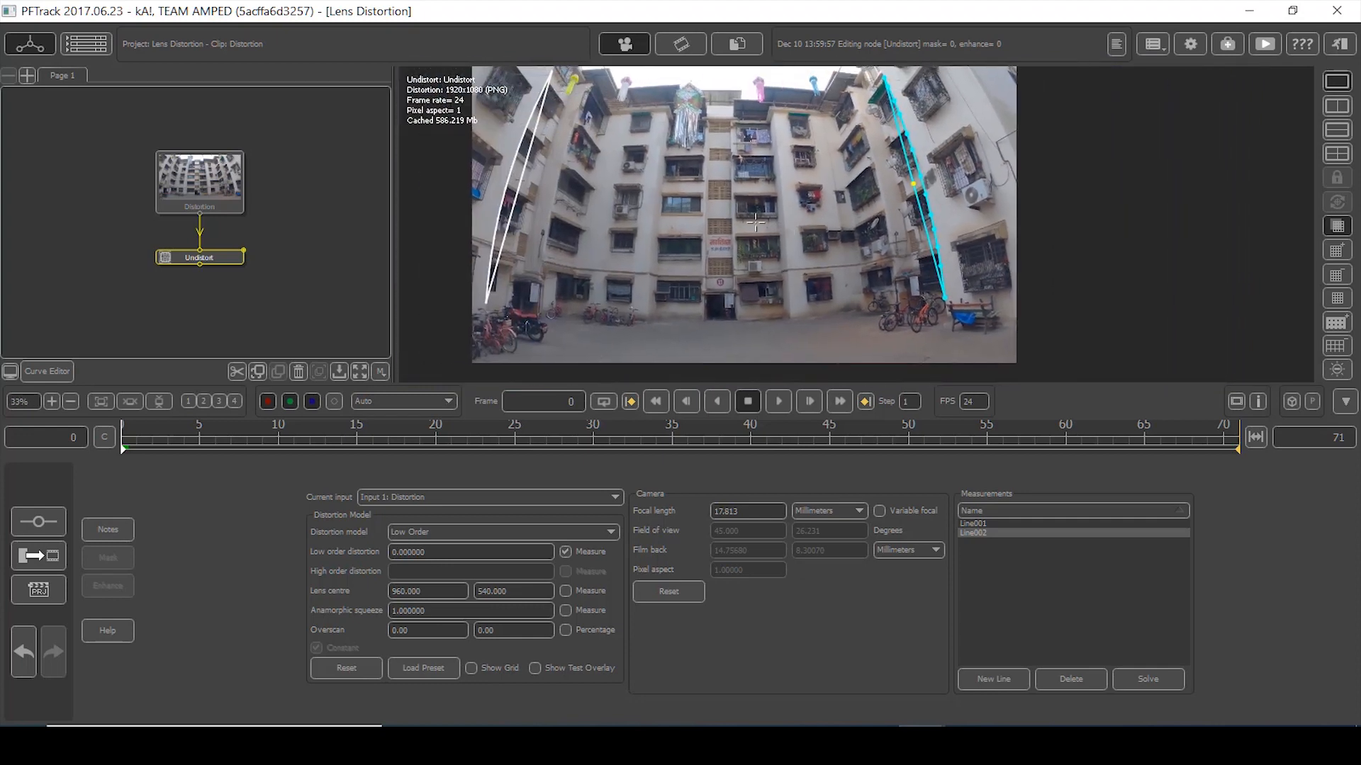
pyautogui.scroll(-1, 755, 223)
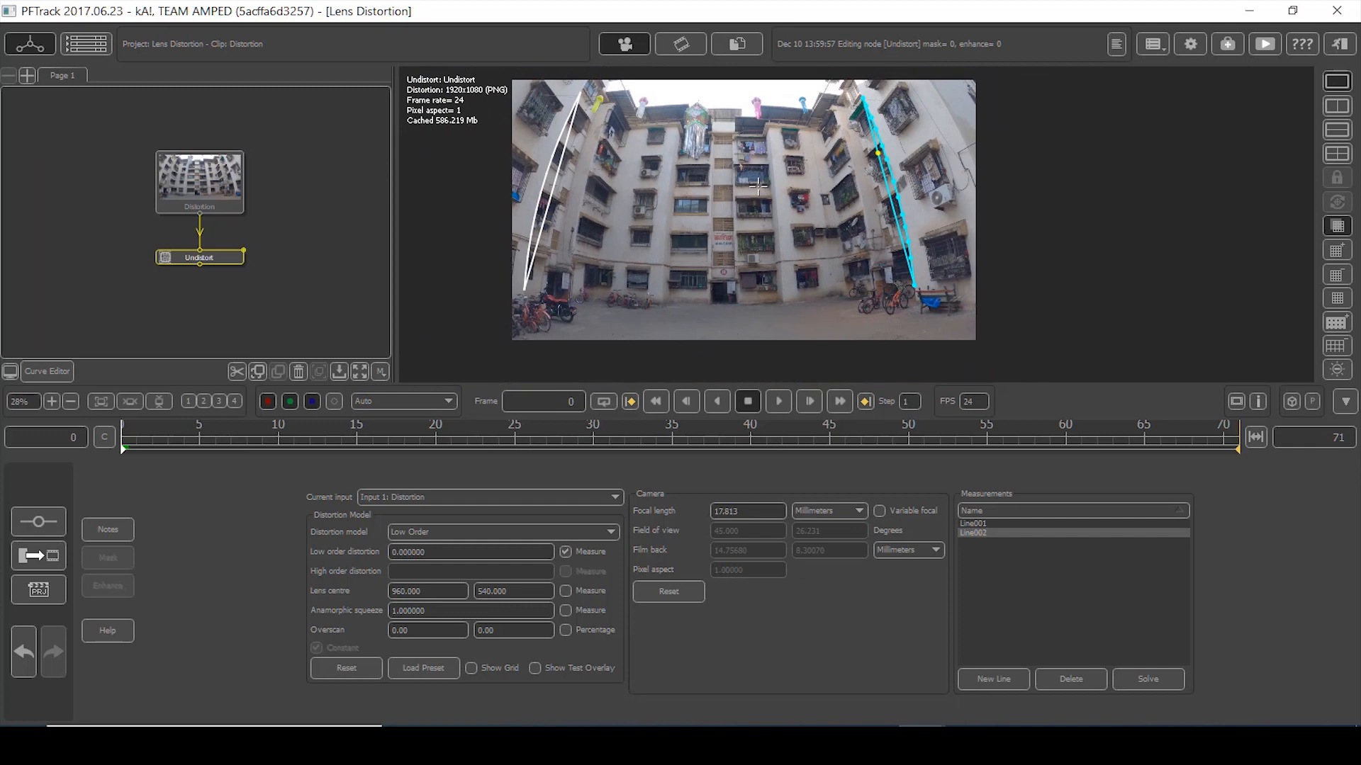
pyautogui.click(1144, 680)
# - Inspect the undistorted image, then display the original Distortion clip input
pyautogui.scroll(-2, 758, 216)
pyautogui.scroll(1, 758, 215)
pyautogui.scroll(2, 758, 215)
pyautogui.scroll(-4, 756, 218)
pyautogui.scroll(2, 756, 219)
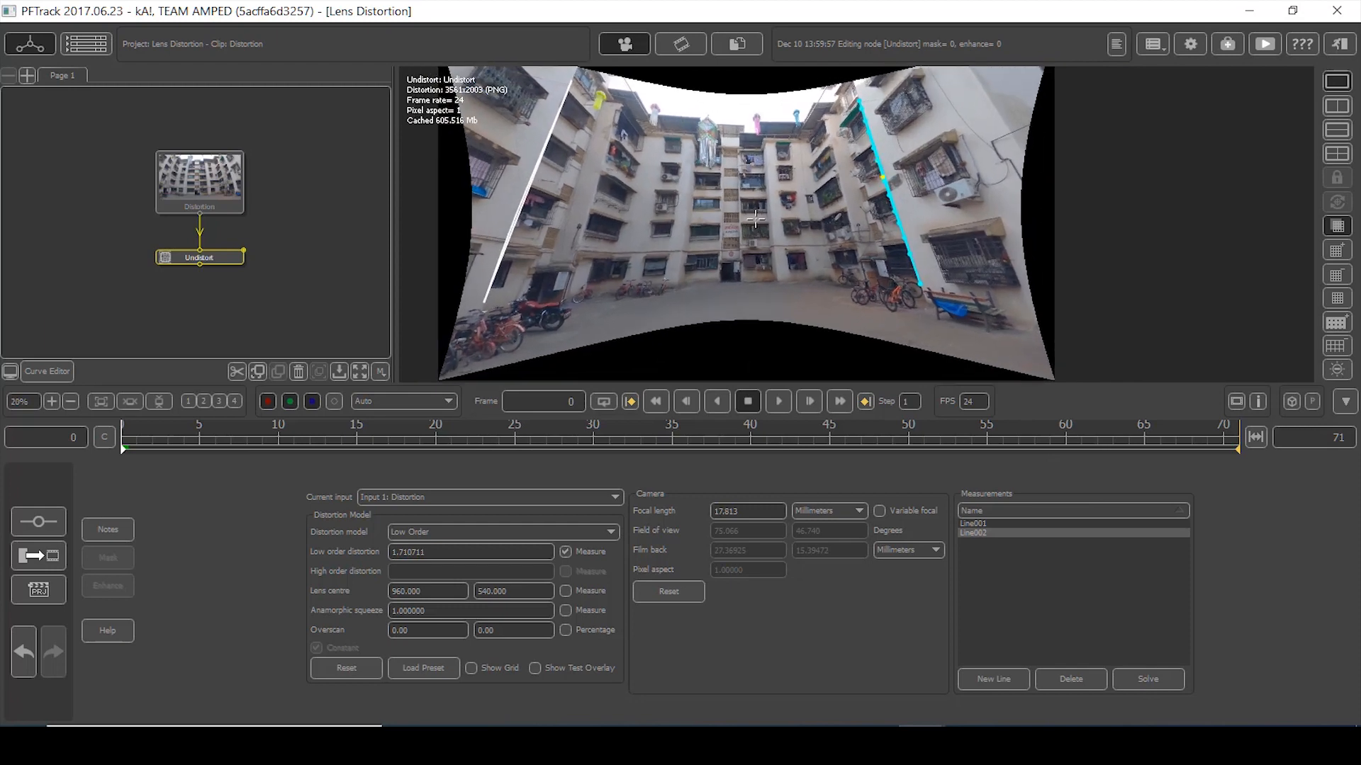
pyautogui.moveTo(755, 190); pyautogui.dragTo(772, 224, button='middle')
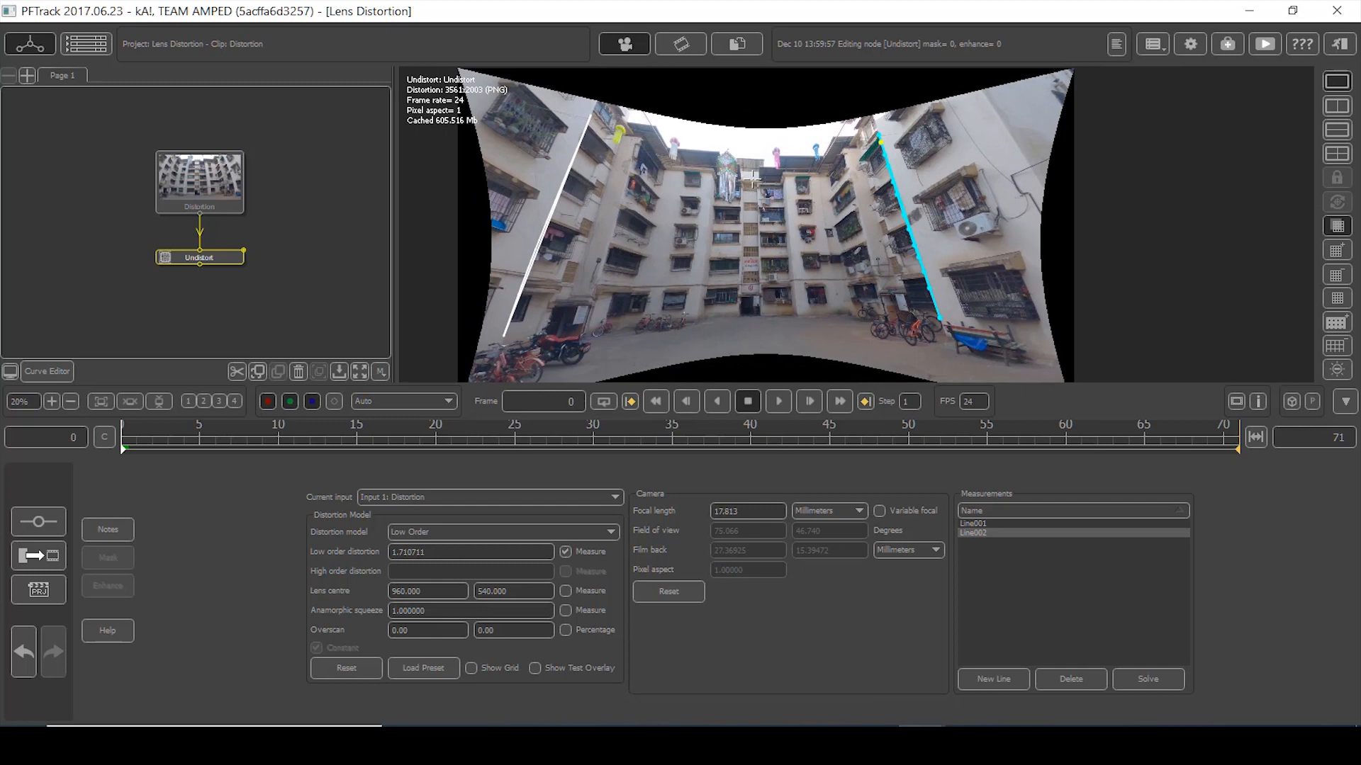
pyautogui.click(214, 169)
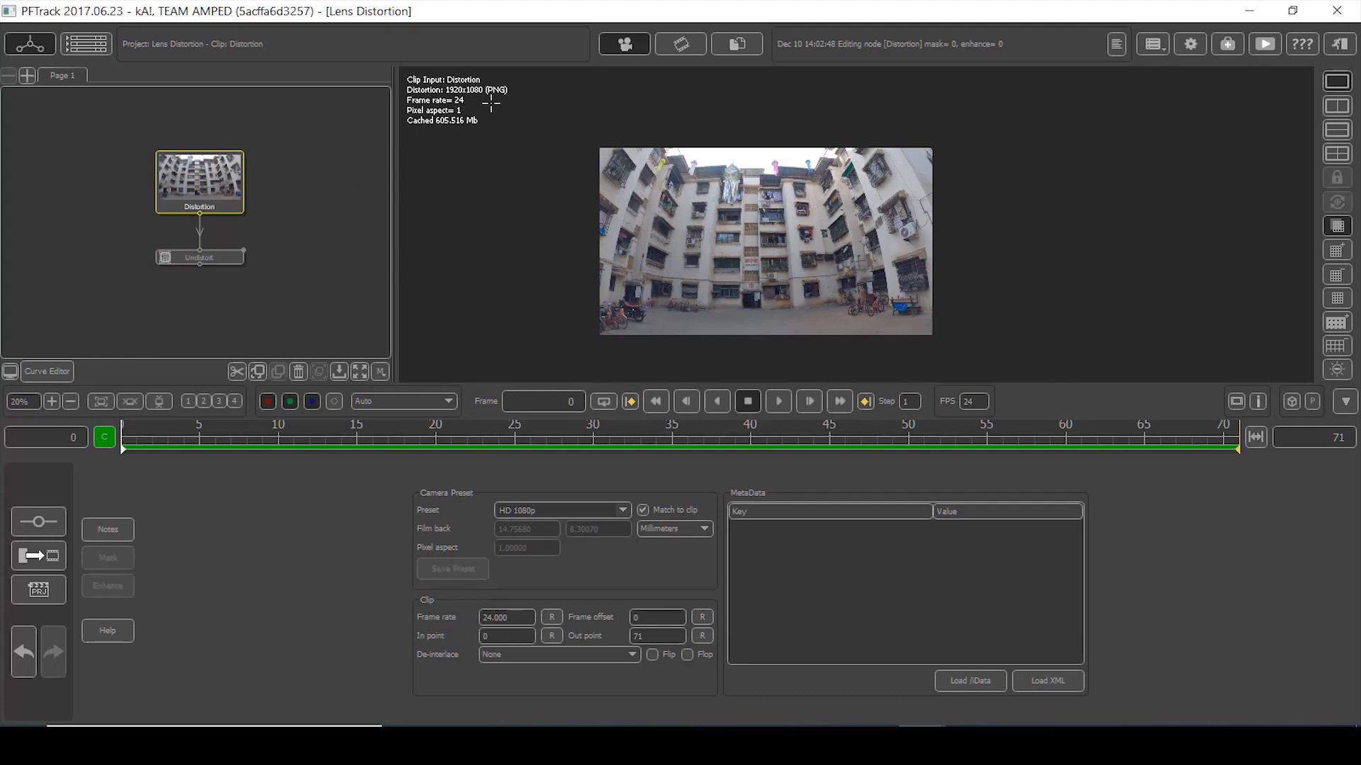
pyautogui.click(217, 256)
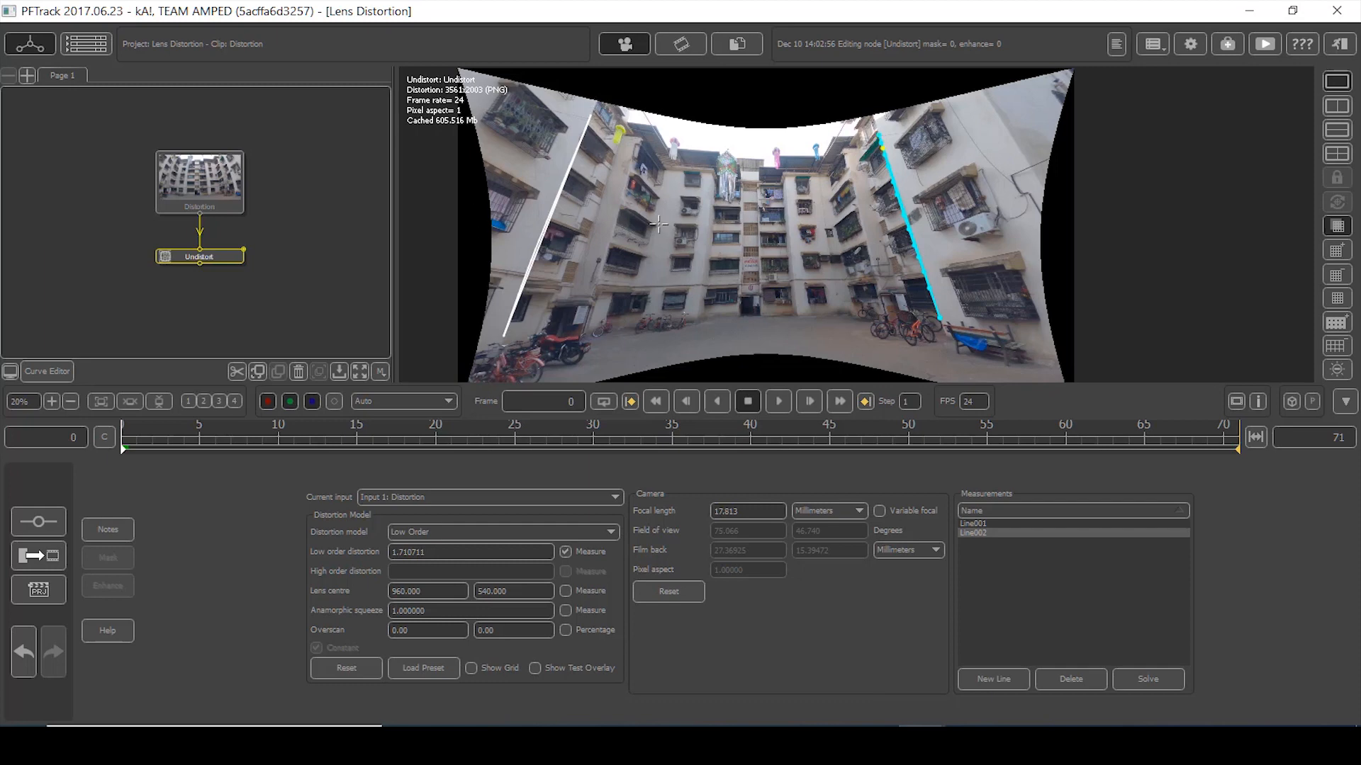
pyautogui.scroll(-1, 659, 225)
pyautogui.moveTo(691, 246); pyautogui.dragTo(717, 203, button='middle')
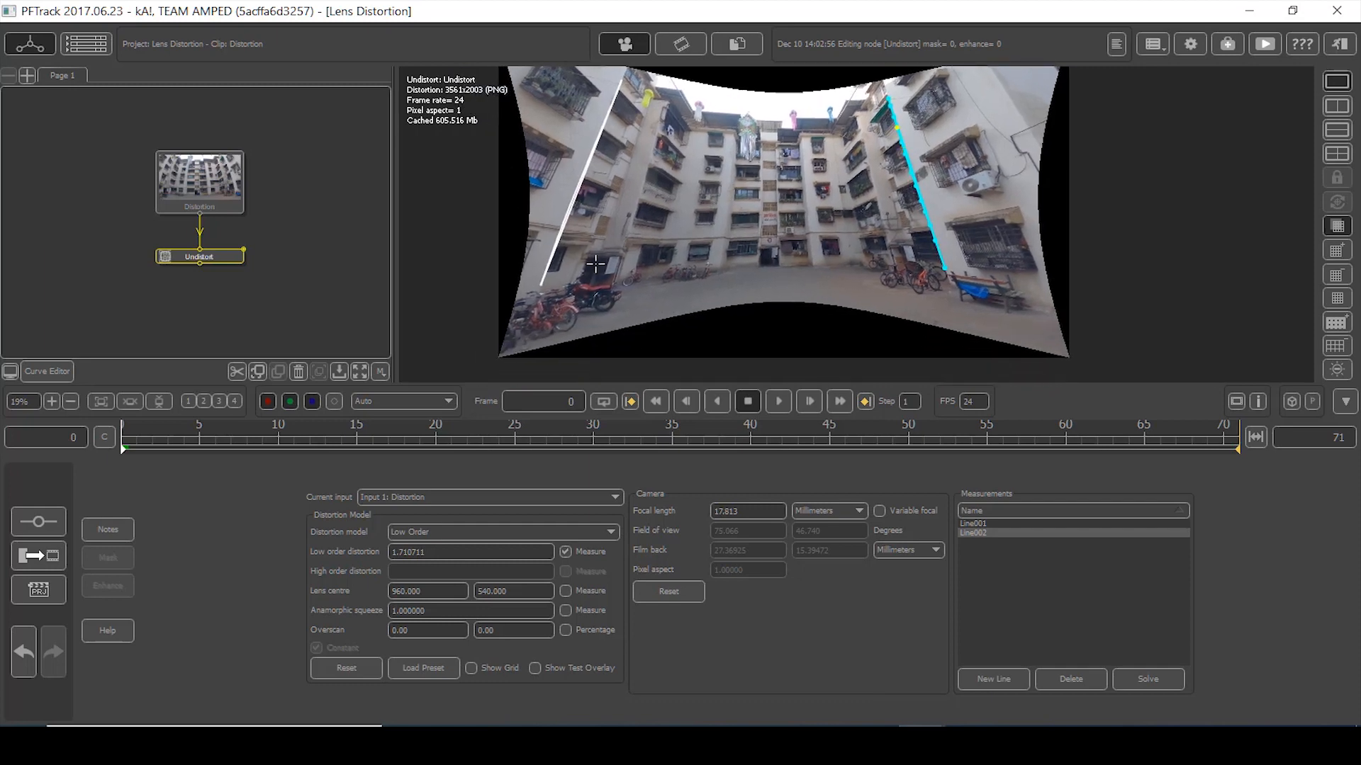
pyautogui.scroll(-3, 715, 170)
pyautogui.scroll(2, 737, 170)
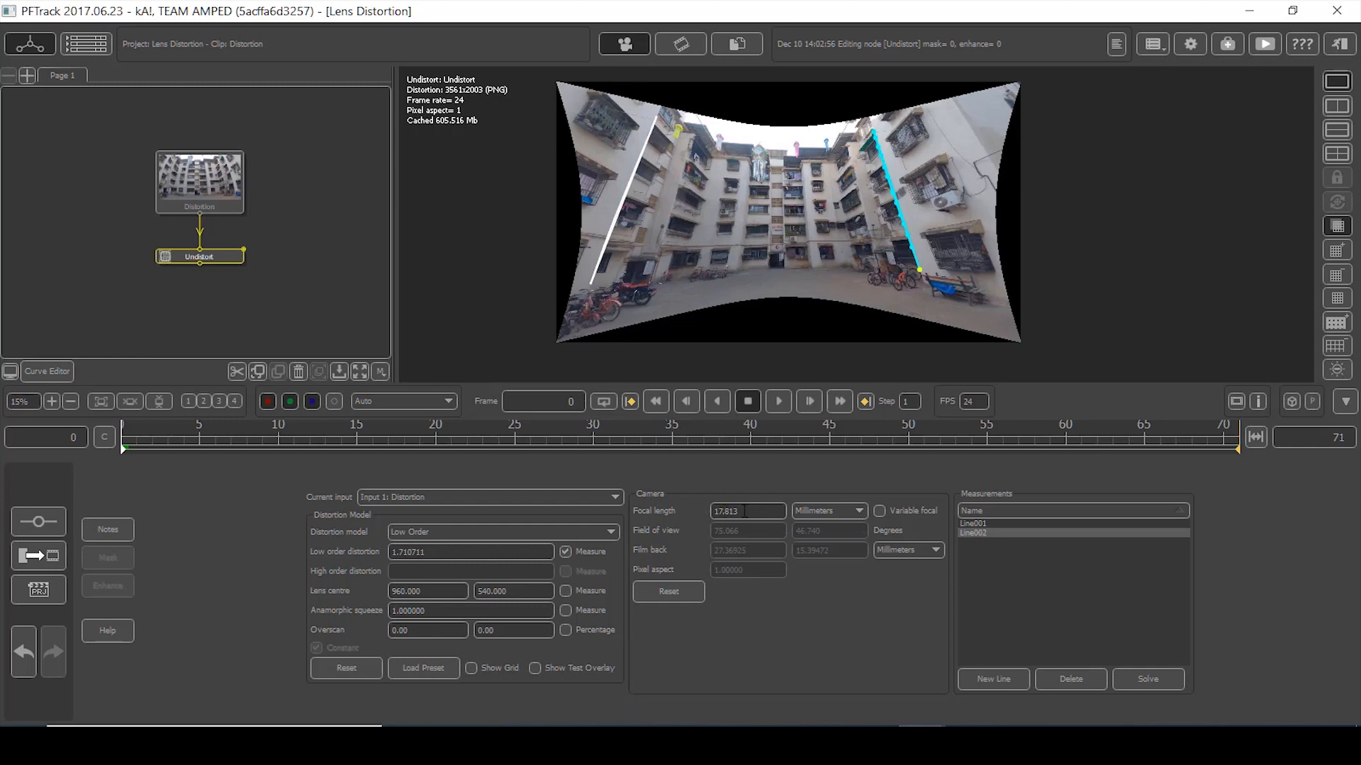
pyautogui.moveTo(727, 511); pyautogui.dragTo(669, 518)
pyautogui.hotkey('ctrl', 'z')
pyautogui.moveTo(228, 296); pyautogui.dragTo(241, 259, button='middle')
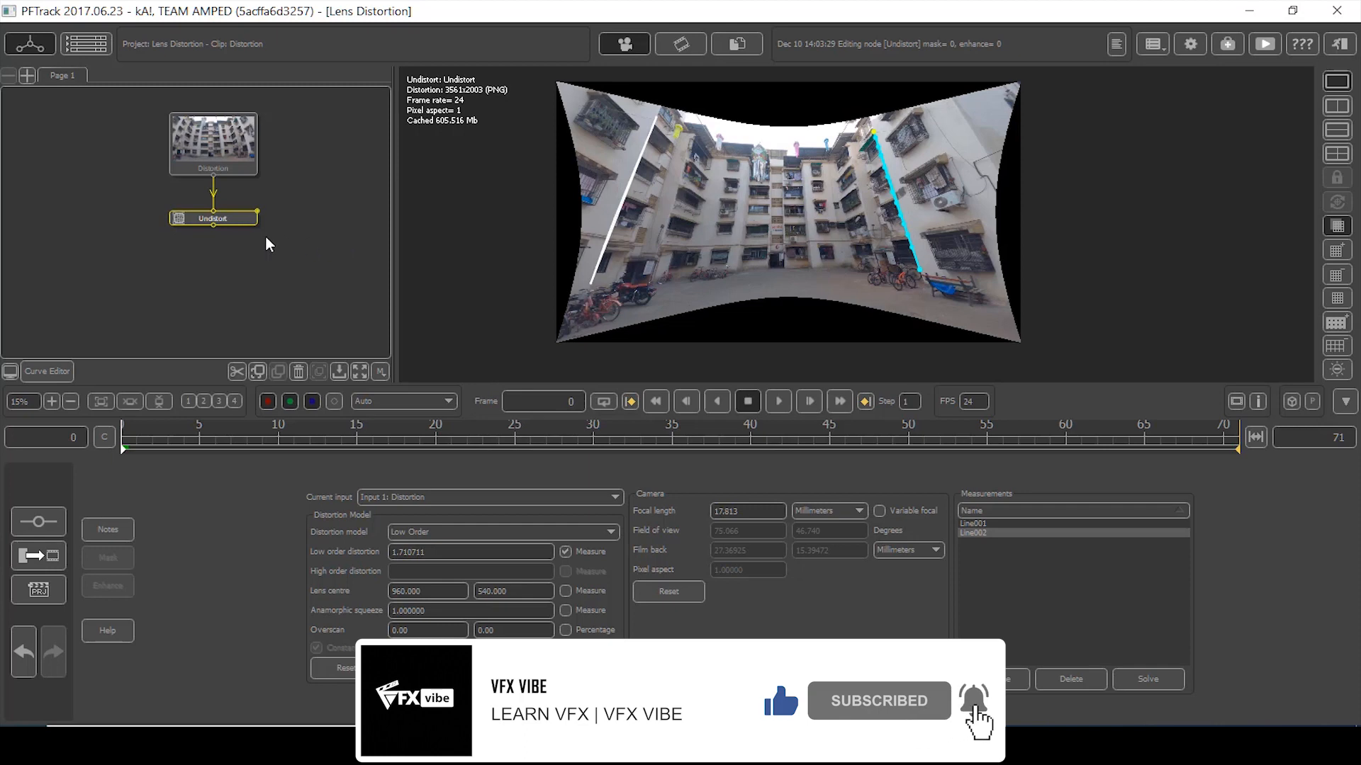
# - Add a Tracking > User Track node below Undistort, showing the 3561x2003 undistorted footage
pyautogui.rightClick(229, 219)
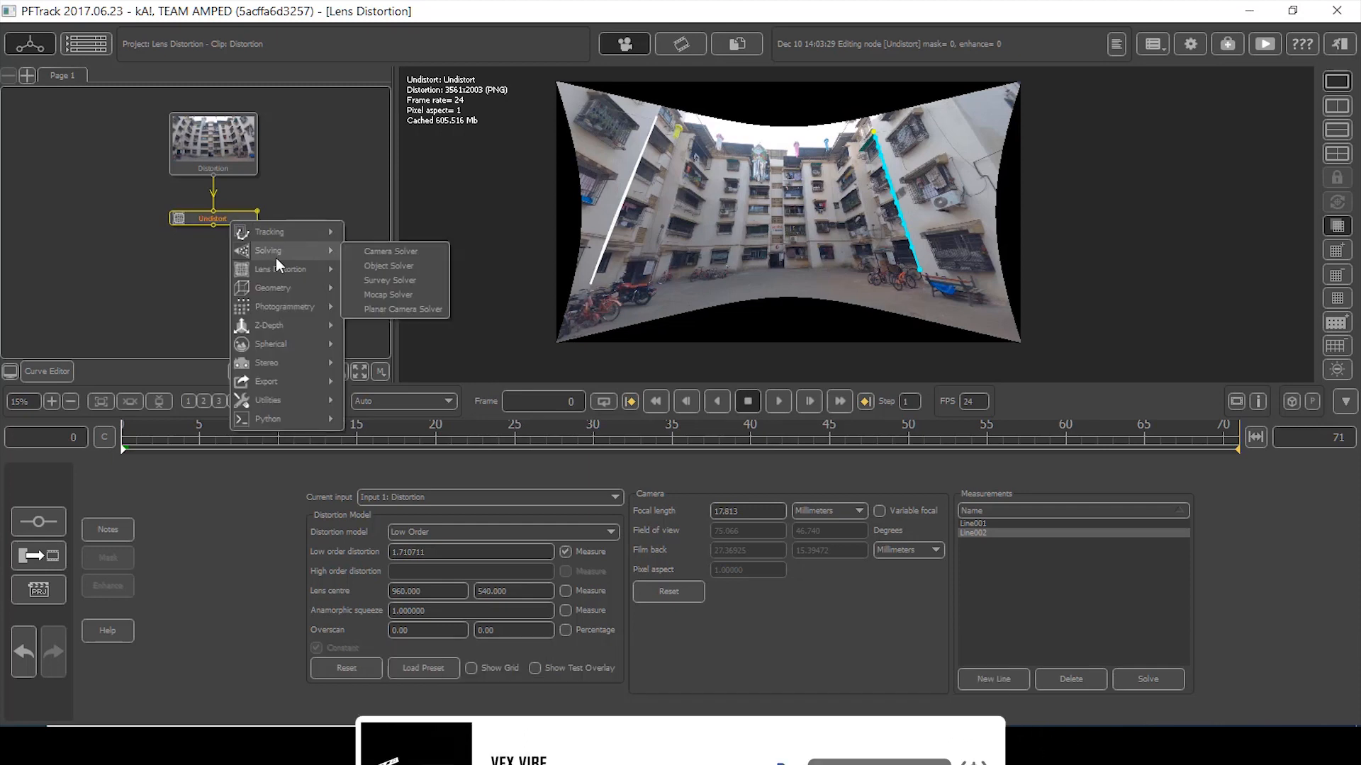
pyautogui.moveTo(283, 275)
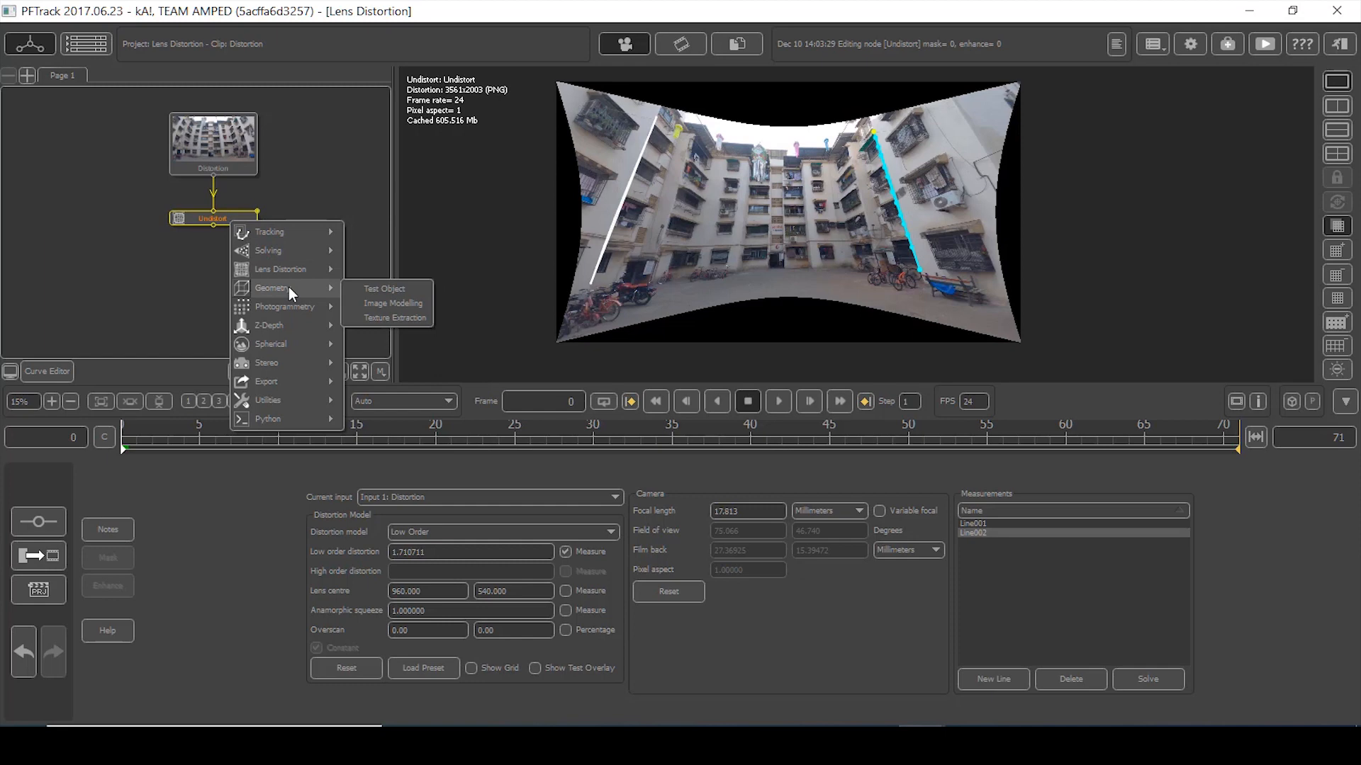
pyautogui.moveTo(288, 231)
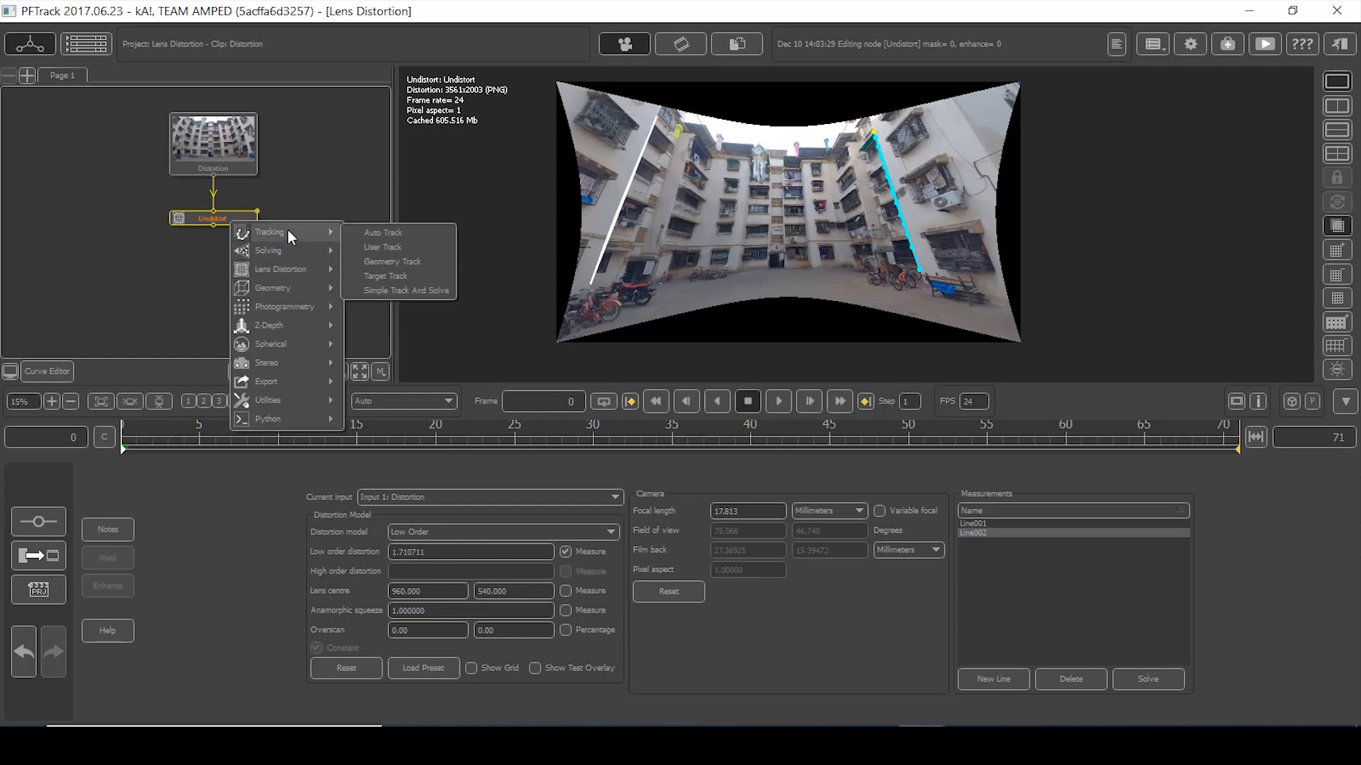
pyautogui.click(385, 247)
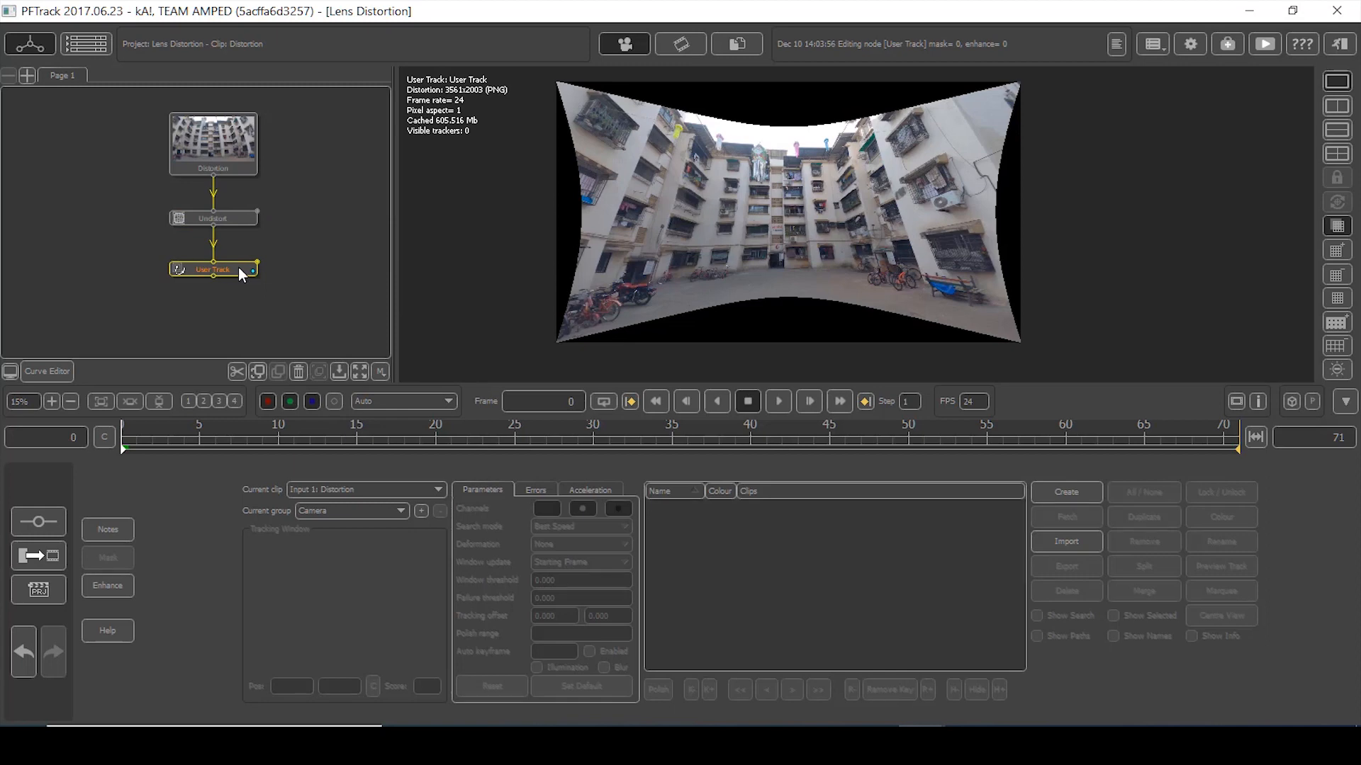
pyautogui.scroll(10, 989, 289)
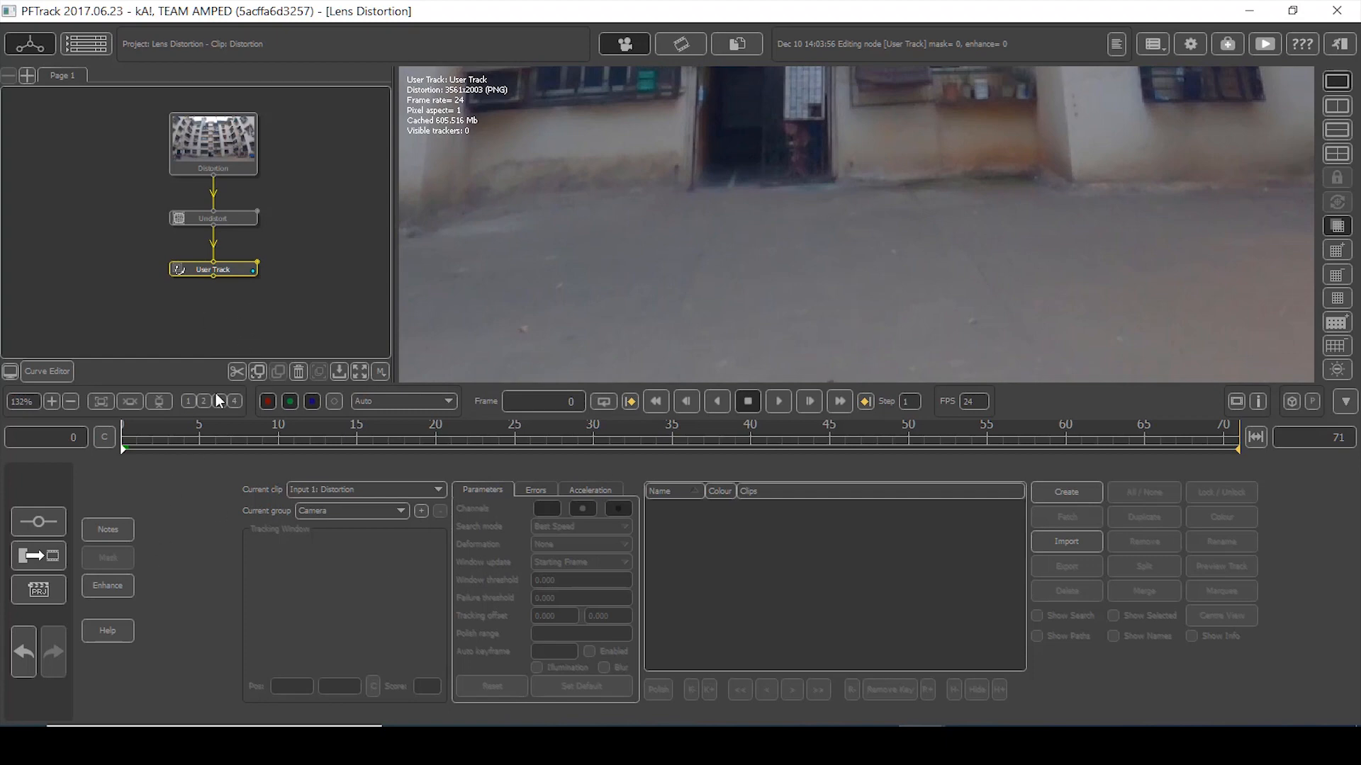
pyautogui.scroll(-6, 801, 292)
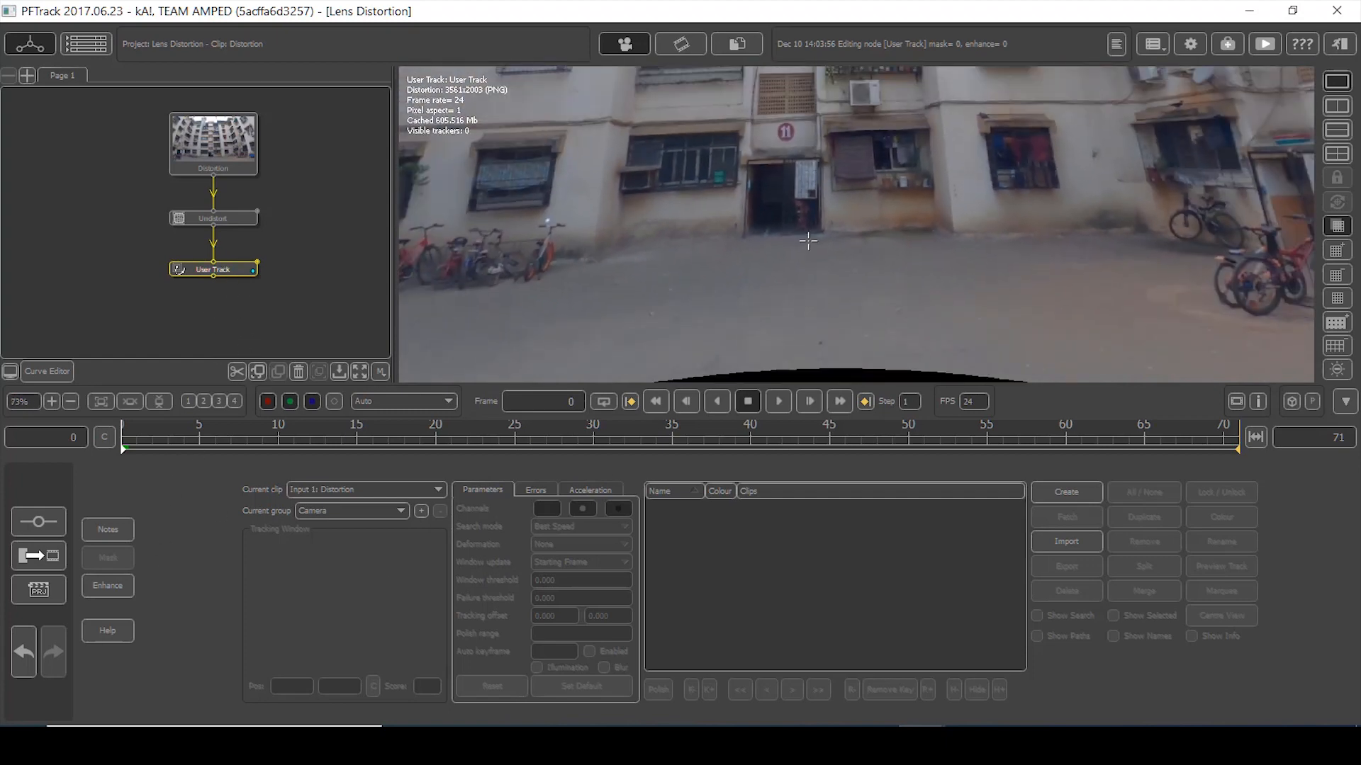
pyautogui.scroll(-3, 801, 292)
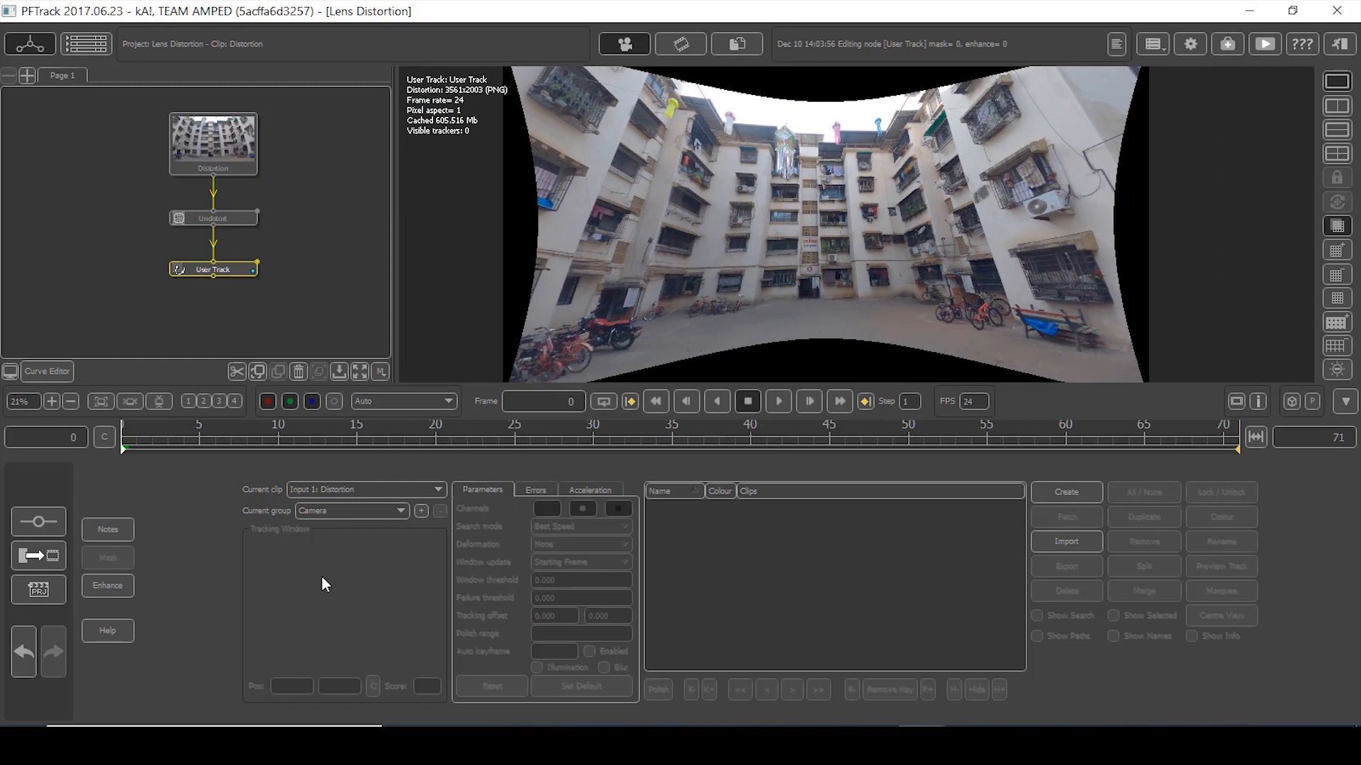
# - Apply an S-shaped tone curve that darkens the shadows and brightens the highlights
pyautogui.click(102, 585)
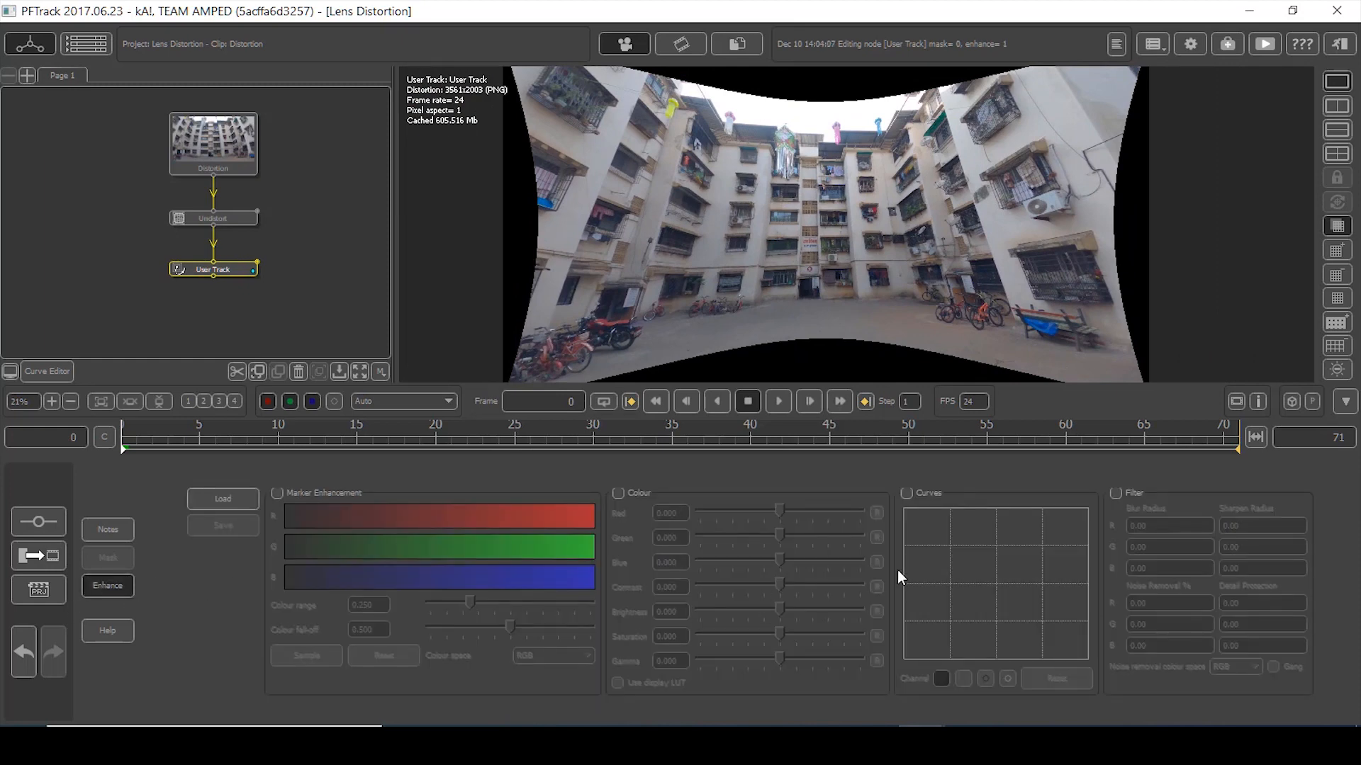
pyautogui.click(907, 493)
pyautogui.click(940, 629)
pyautogui.moveTo(943, 631); pyautogui.dragTo(949, 642)
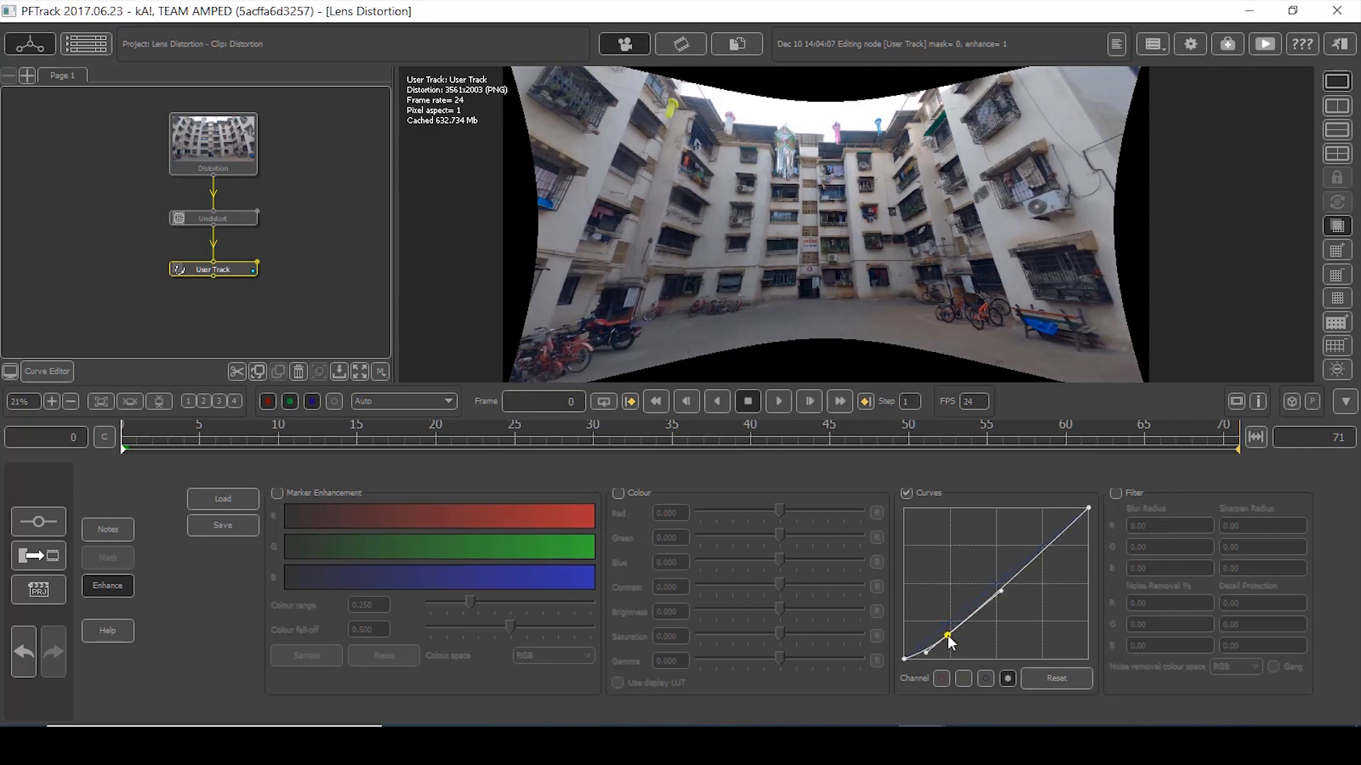
pyautogui.click(1035, 562)
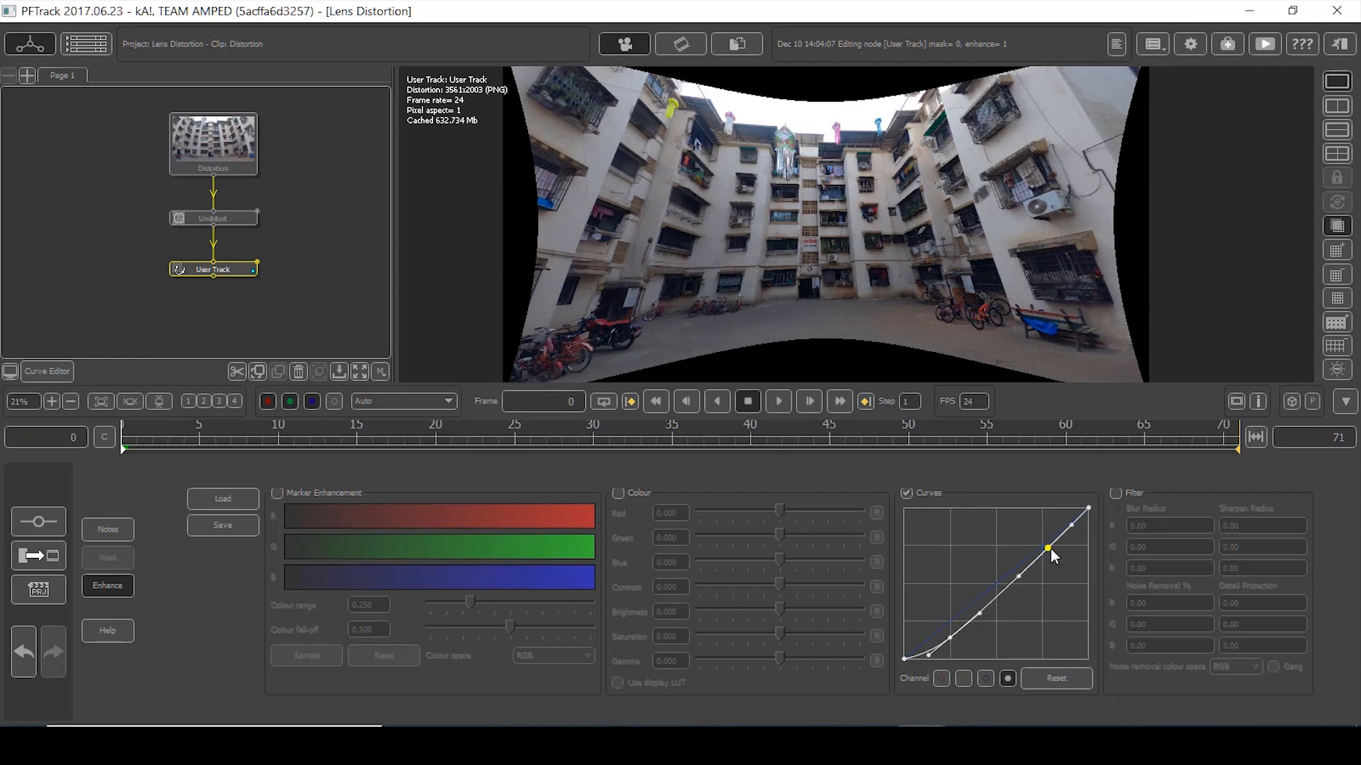
pyautogui.moveTo(1049, 550); pyautogui.dragTo(1040, 542)
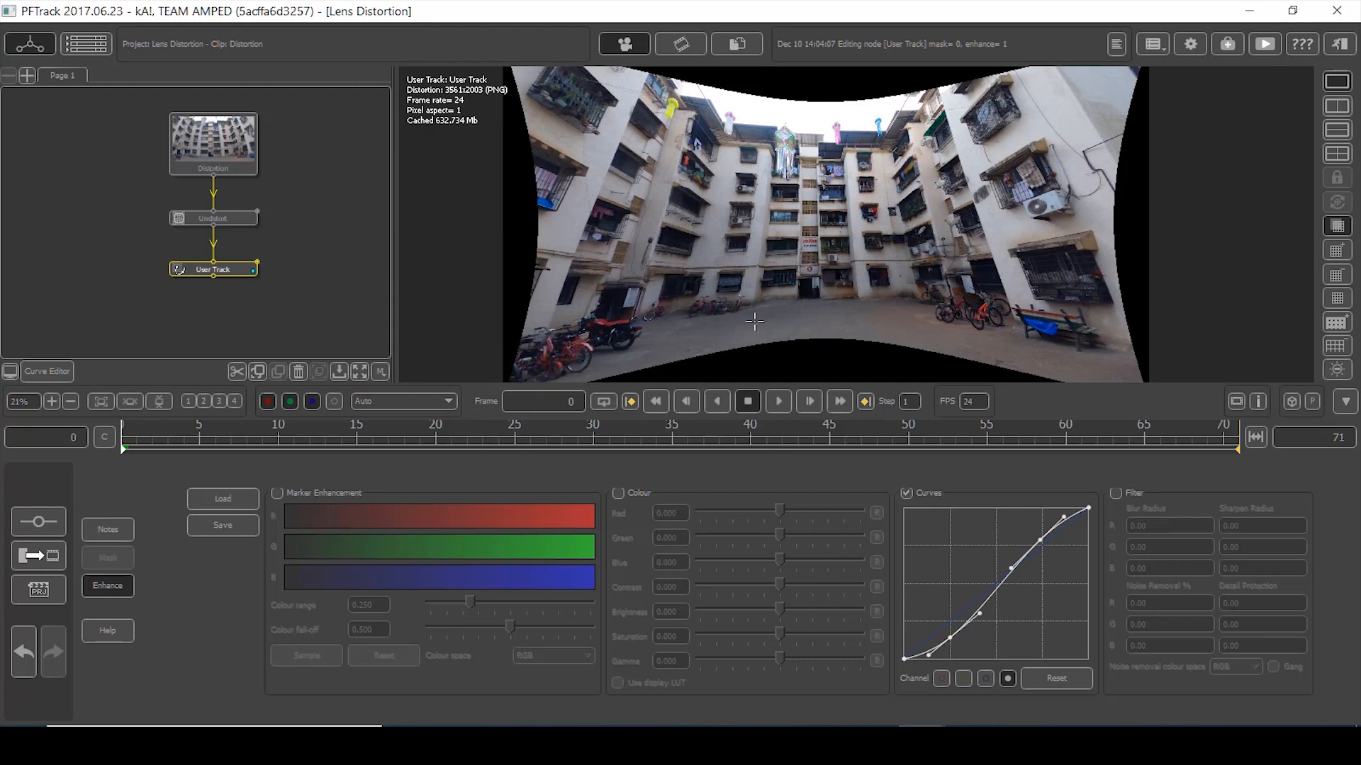
# - Enable Colour, raise contrast and brightness slightly, lower gamma, then return to the User Track editor
pyautogui.click(276, 493)
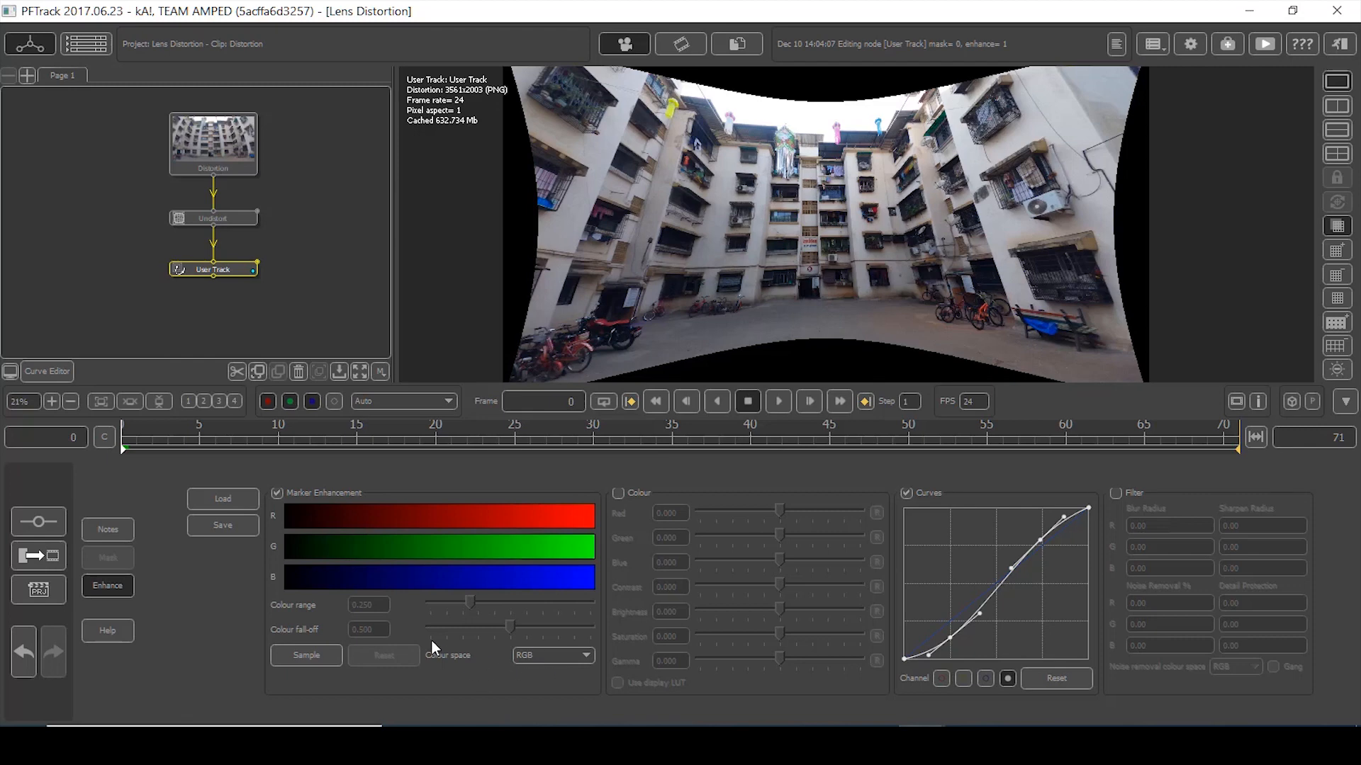
pyautogui.click(277, 494)
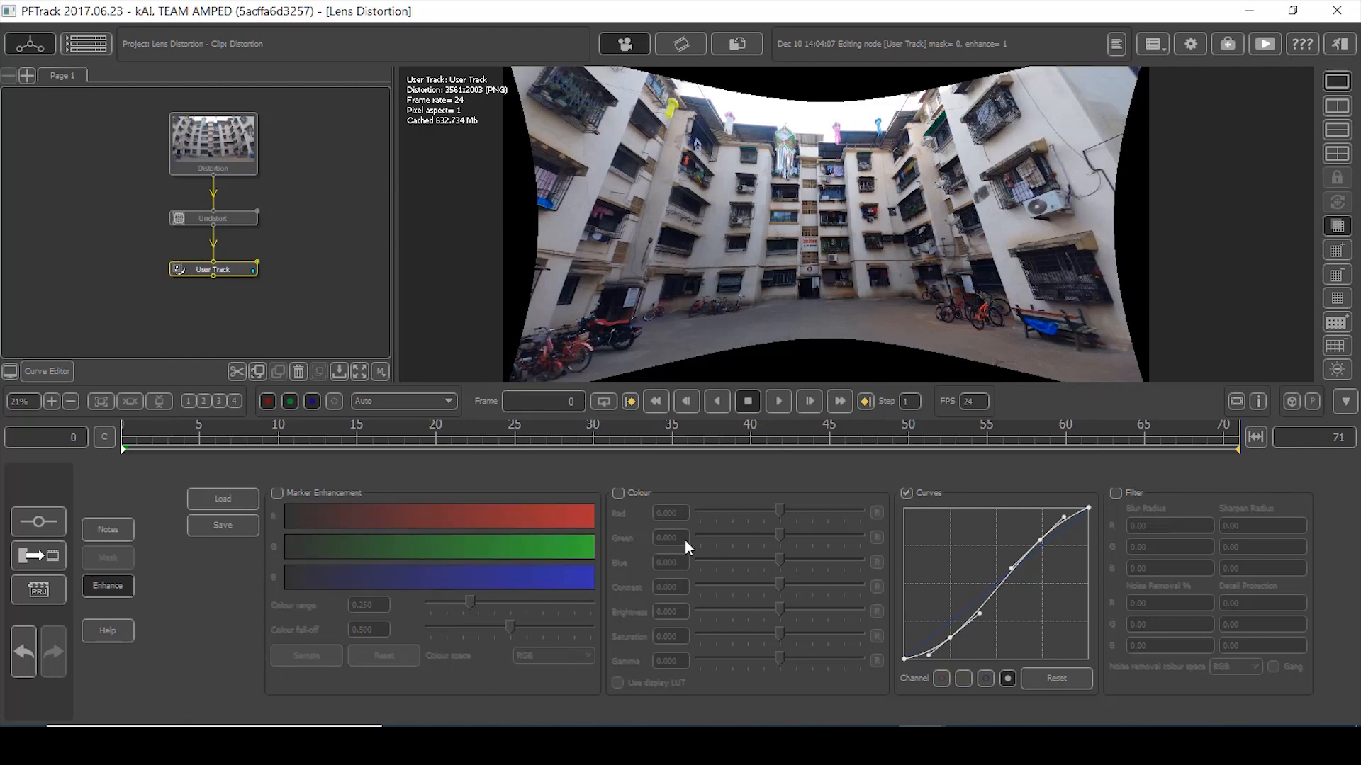
pyautogui.click(616, 494)
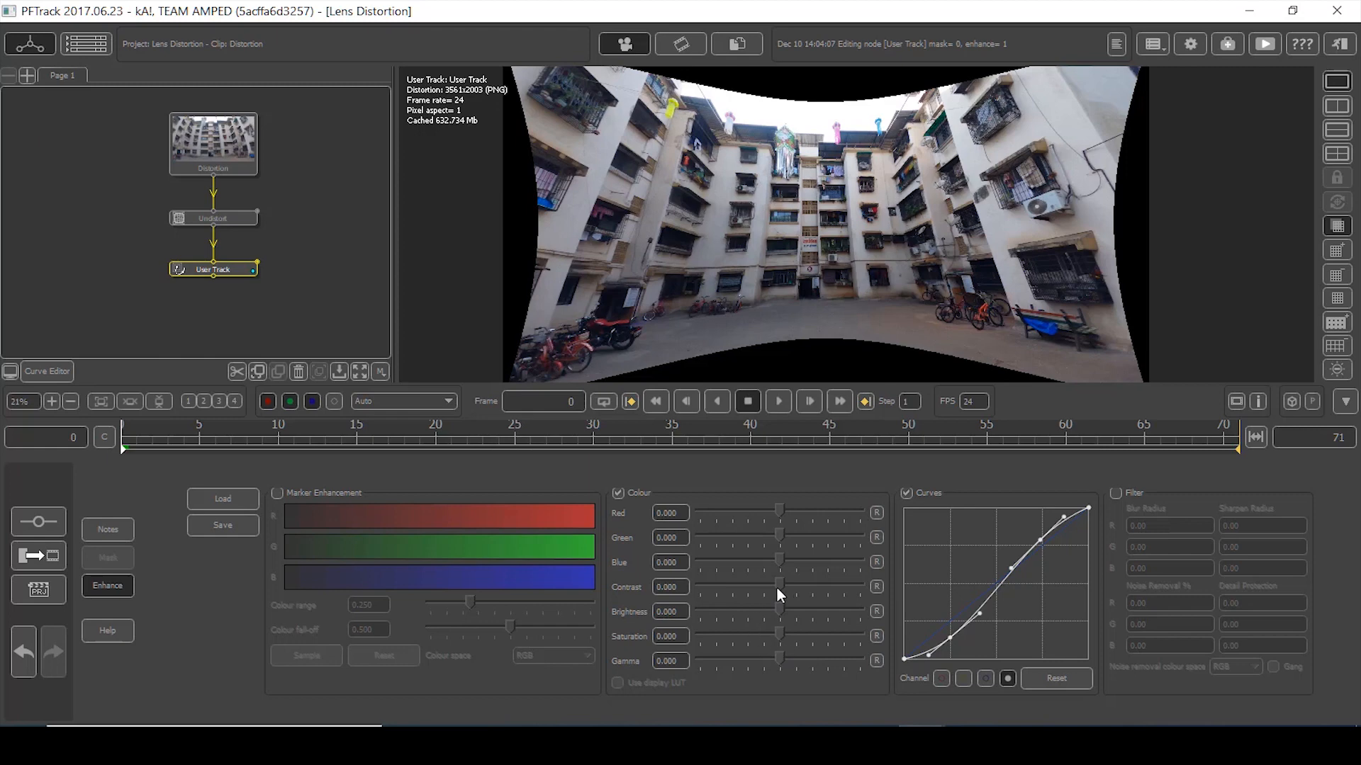
pyautogui.moveTo(779, 578)
pyautogui.mouseDown()
pyautogui.moveTo(810, 577)
pyautogui.moveTo(784, 581)
pyautogui.mouseUp()
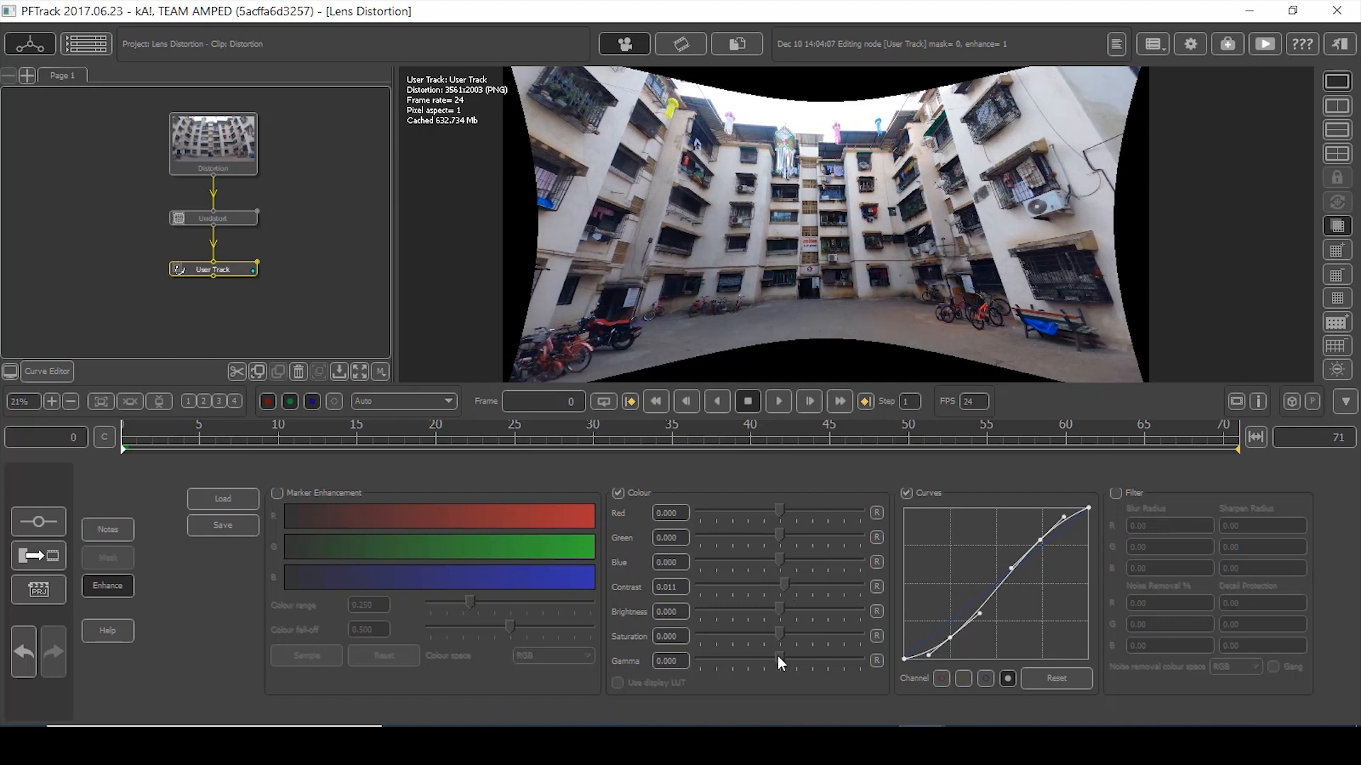
pyautogui.moveTo(774, 653); pyautogui.dragTo(767, 652)
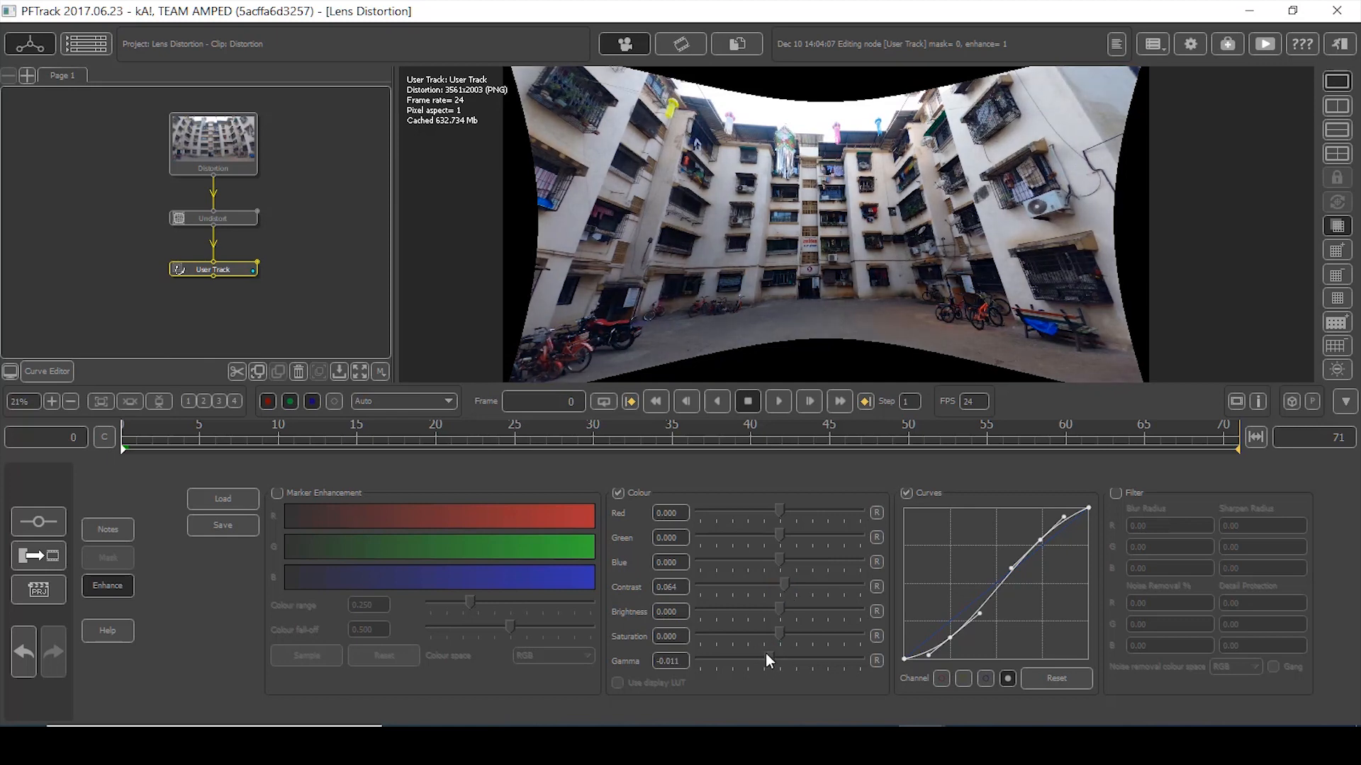
pyautogui.moveTo(781, 606); pyautogui.dragTo(784, 605)
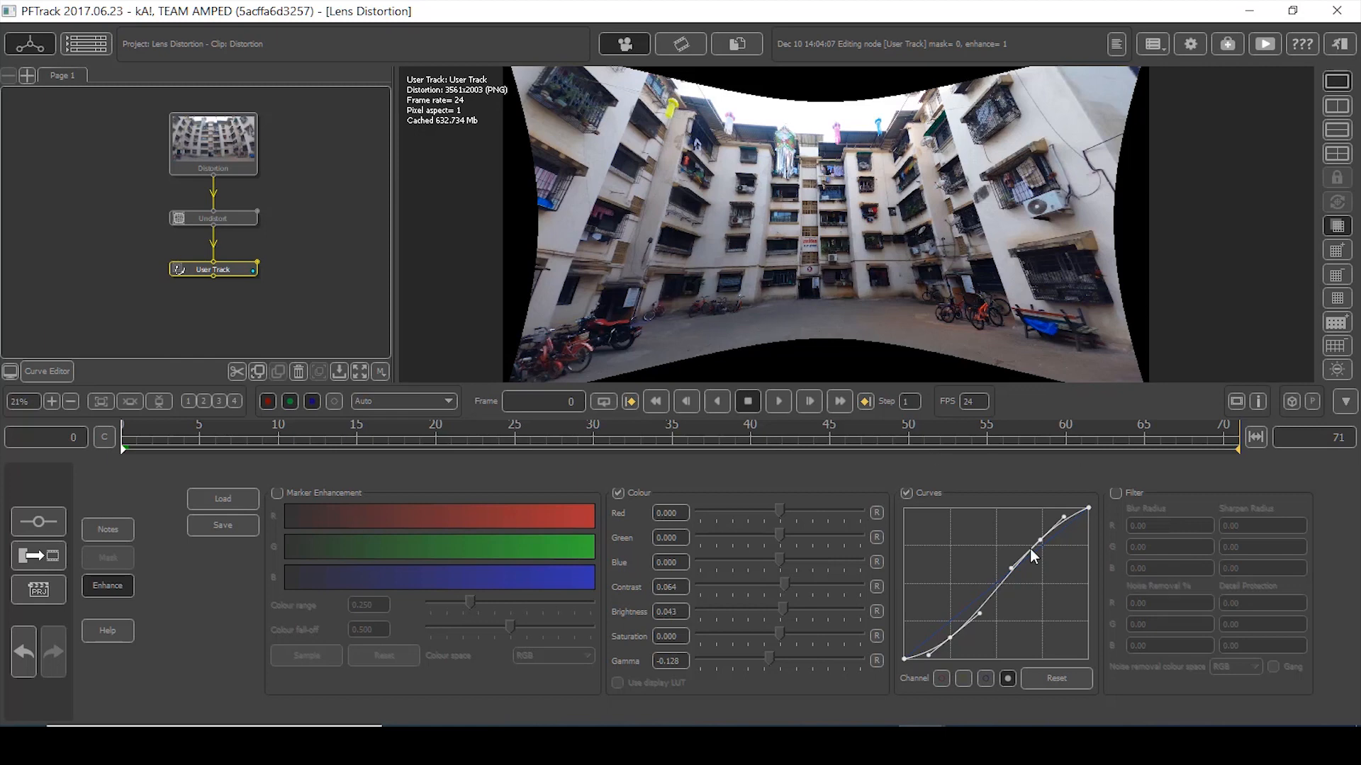
pyautogui.click(62, 521)
pyautogui.click(223, 267)
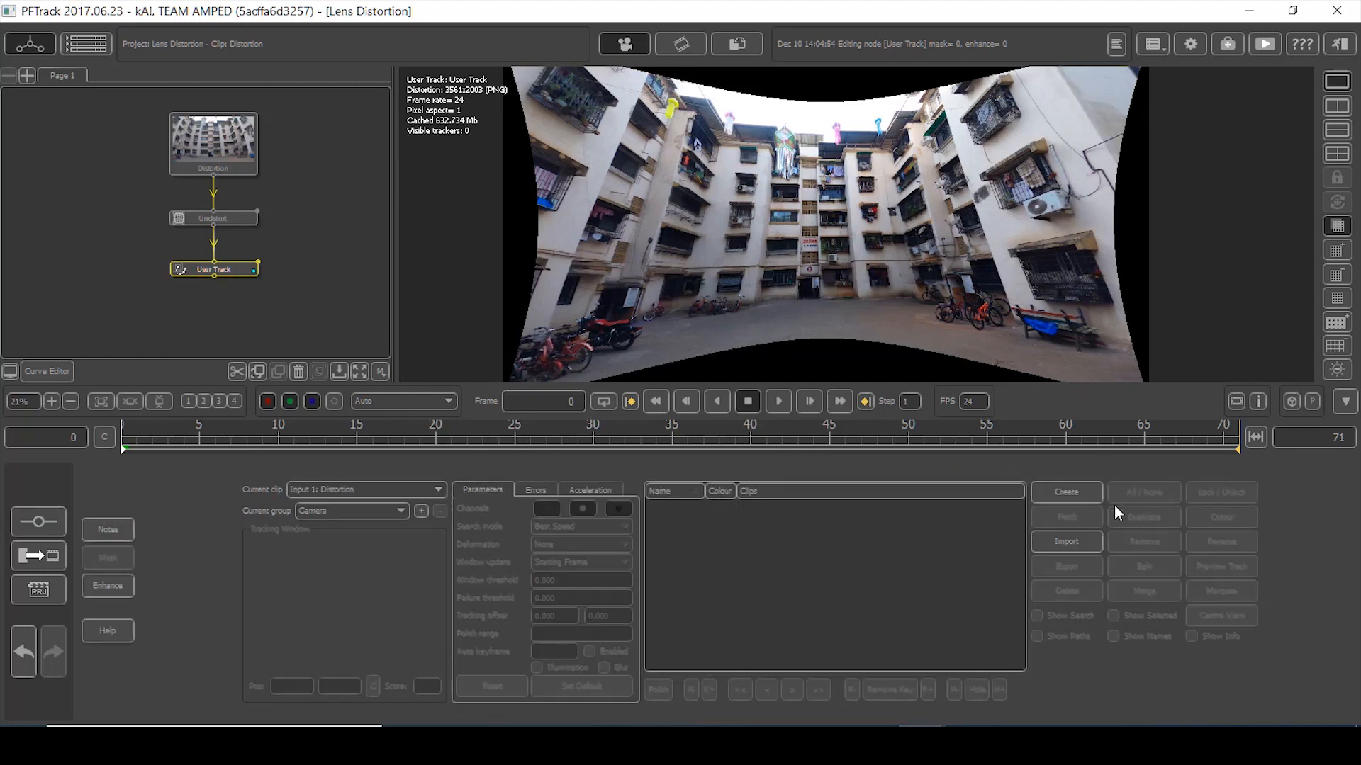
# - Place Tracker0001 on the courtyard ground with Best Accuracy search and no deformation
pyautogui.scroll(6, 803, 309)
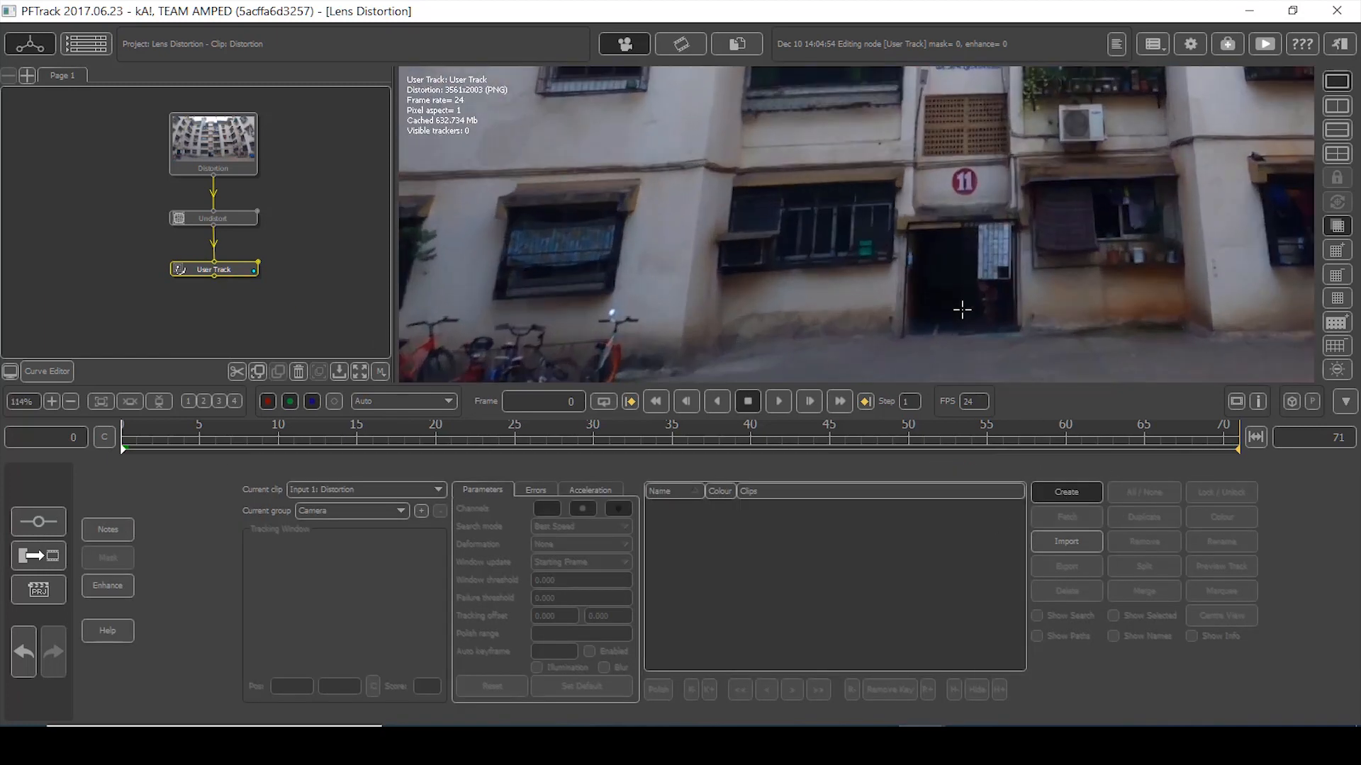
pyautogui.scroll(1, 849, 240)
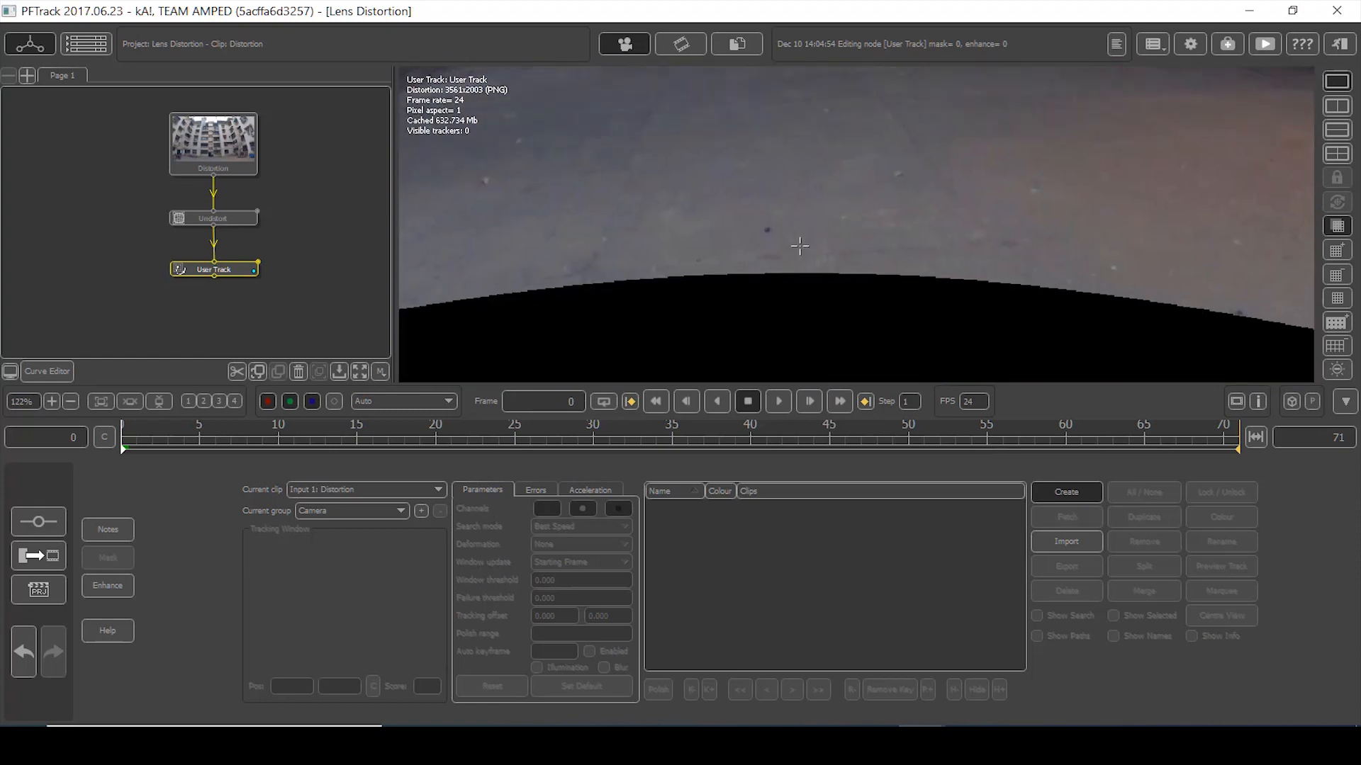
pyautogui.moveTo(856, 282); pyautogui.dragTo(811, 249, button='middle')
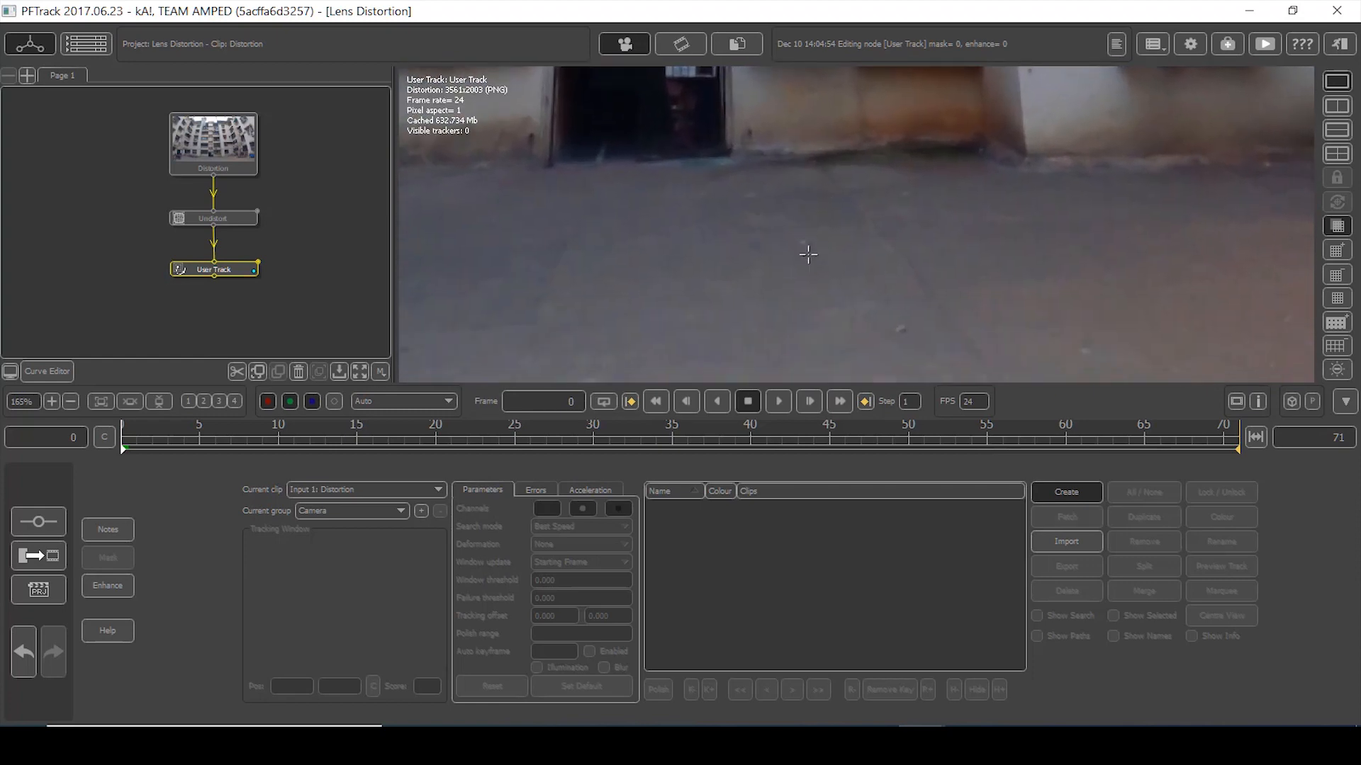
pyautogui.scroll(1, 808, 251)
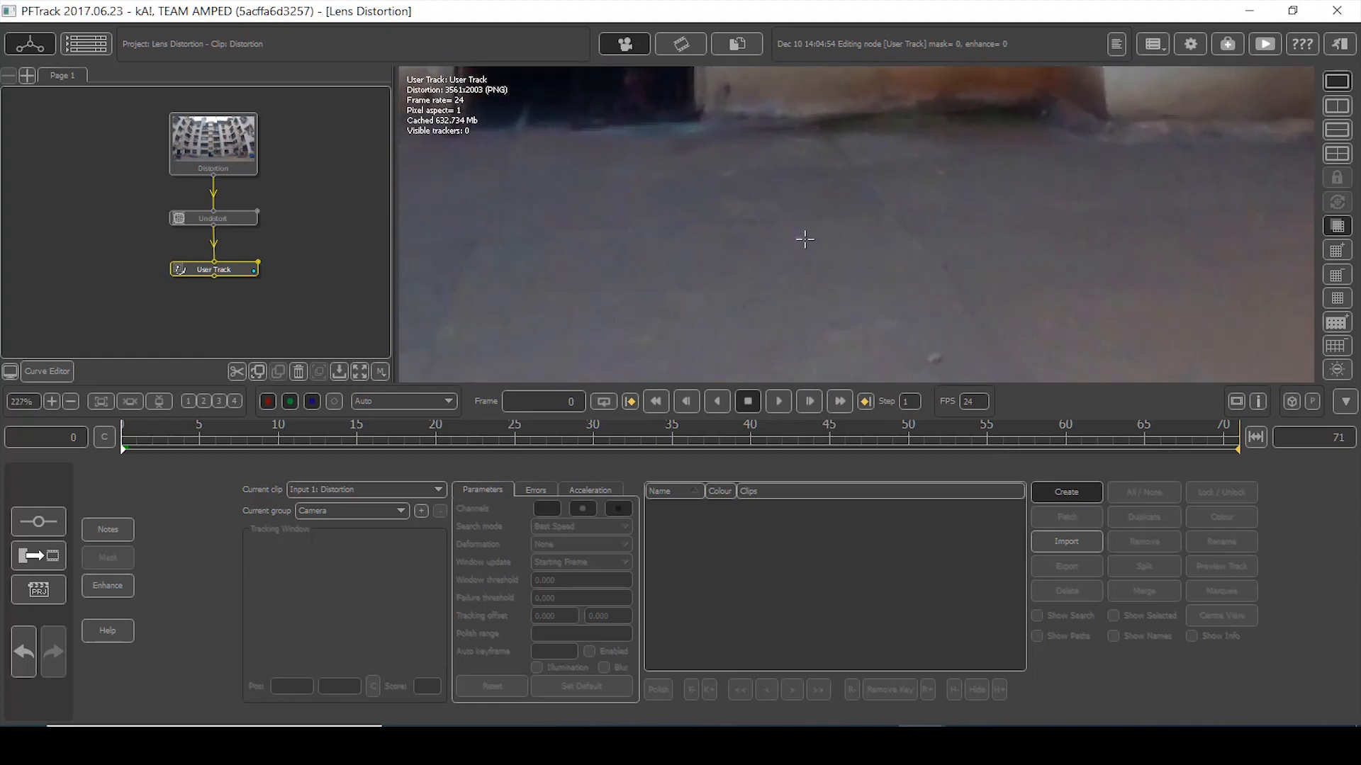
pyautogui.click(800, 239)
pyautogui.moveTo(358, 628); pyautogui.dragTo(359, 628)
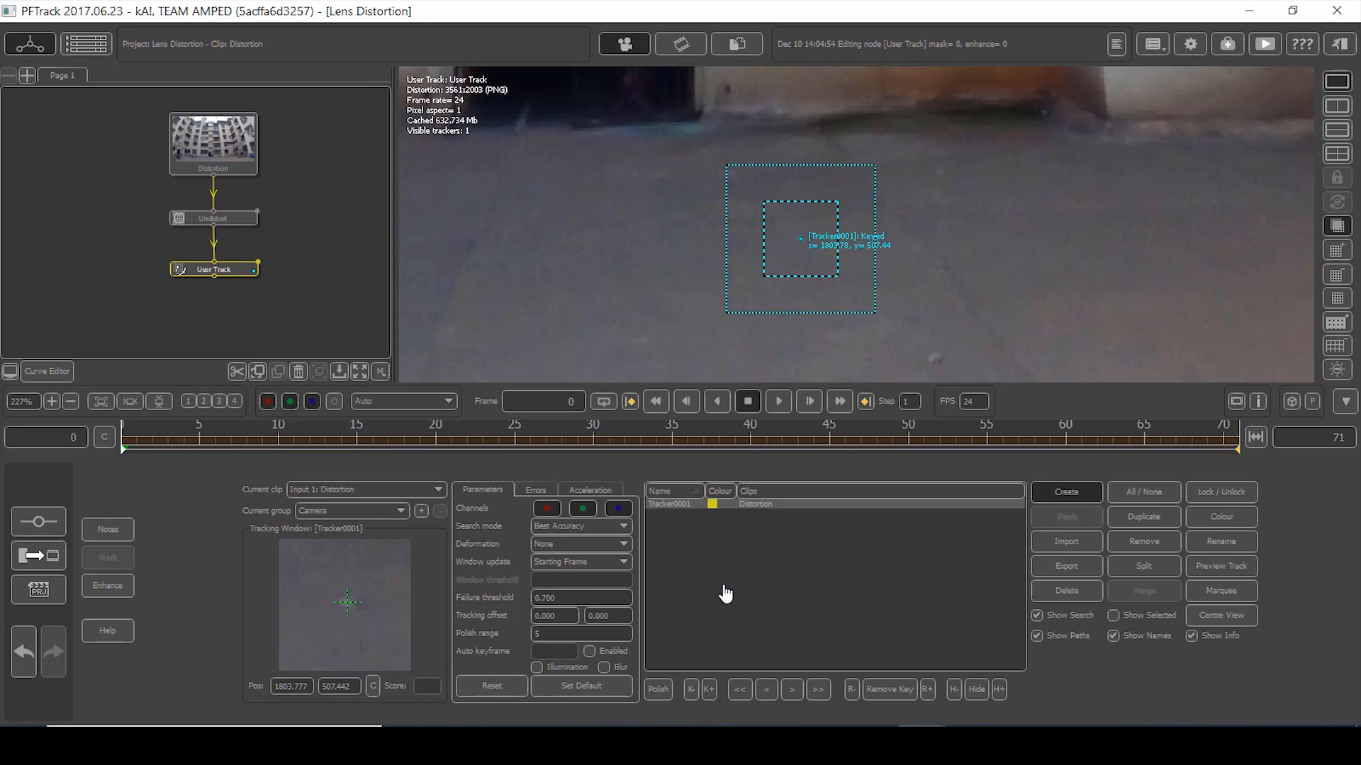
pyautogui.click(618, 528)
pyautogui.click(569, 551)
pyautogui.click(609, 543)
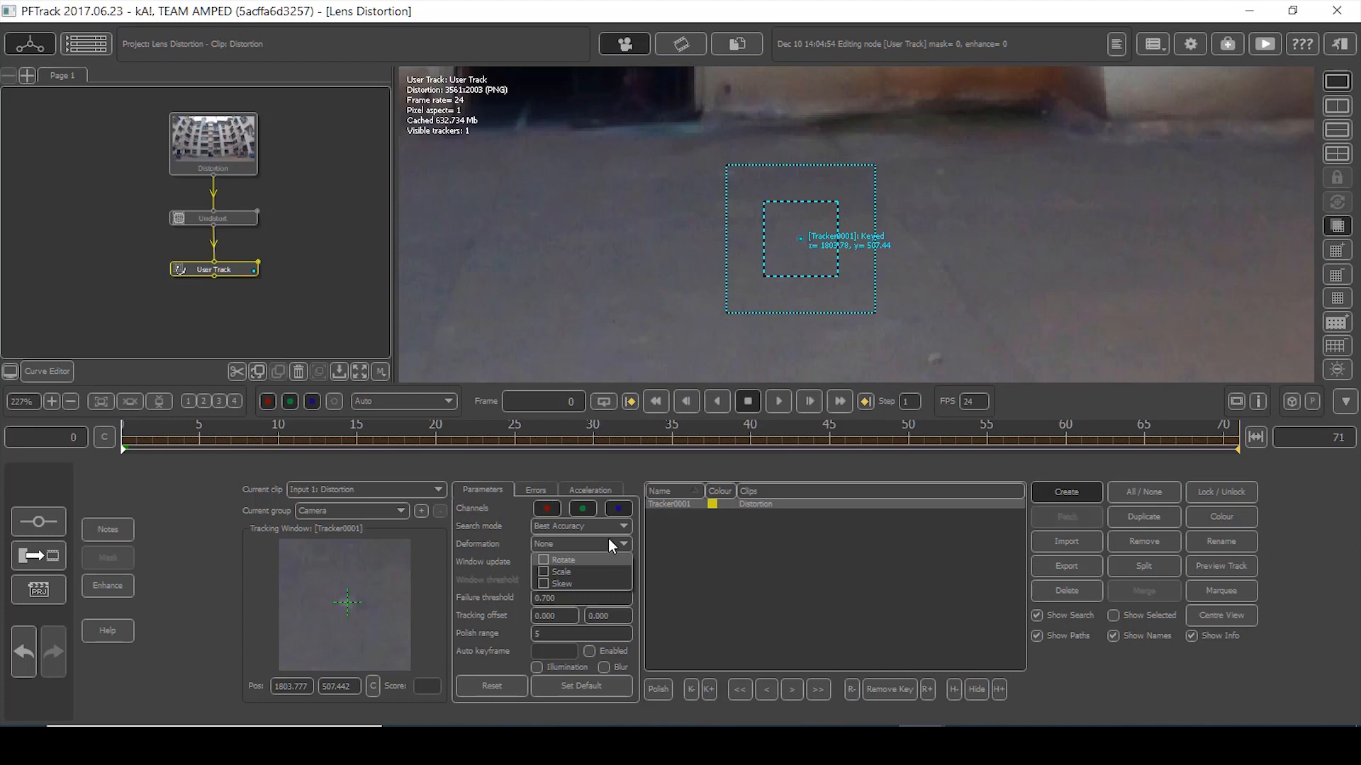
pyautogui.click(1004, 260)
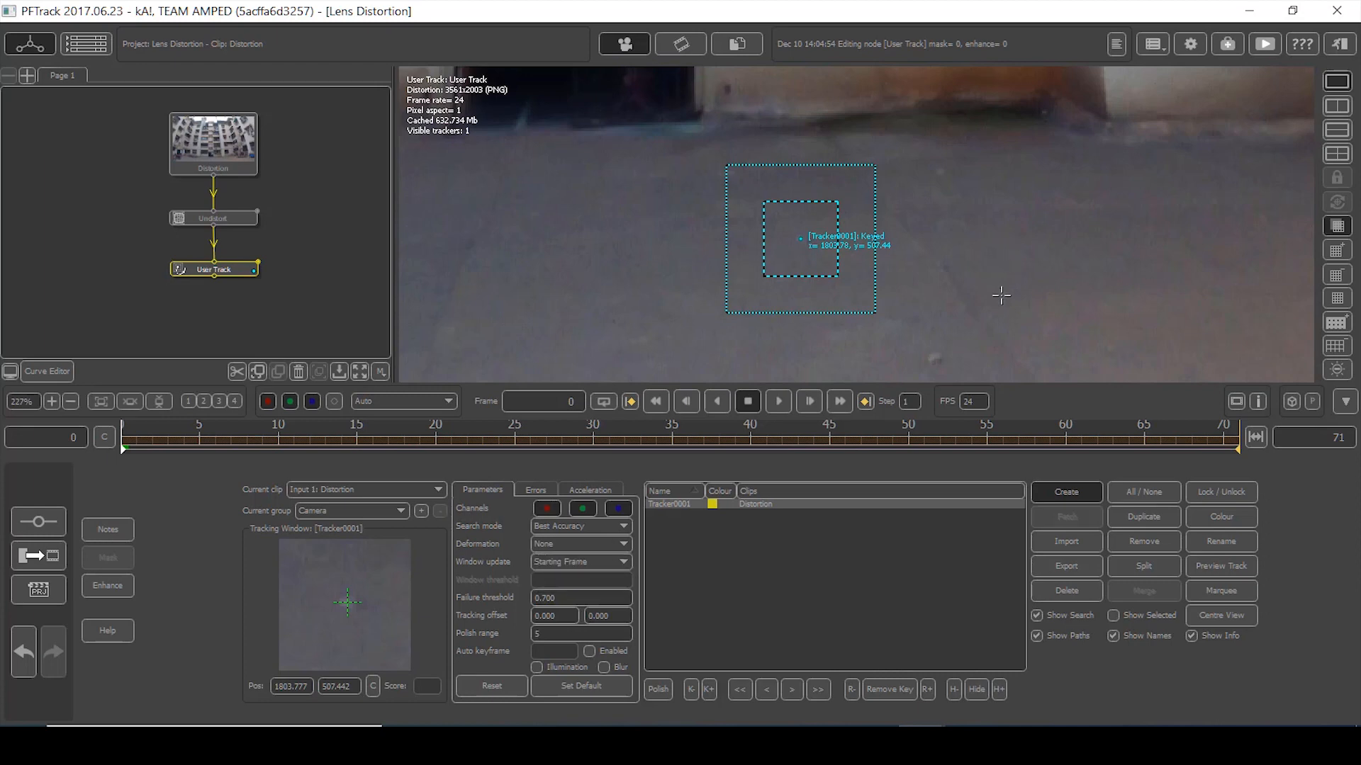
# - Frame the building image, preview the clip, and return to the first frame
pyautogui.moveTo(1015, 236); pyautogui.dragTo(990, 377, button='right')
pyautogui.moveTo(1047, 196); pyautogui.dragTo(1091, 210, button='right')
pyautogui.moveTo(1091, 210); pyautogui.dragTo(1128, 225, button='middle')
pyautogui.moveTo(971, 199); pyautogui.dragTo(989, 210, button='right')
pyautogui.moveTo(989, 210); pyautogui.dragTo(998, 293, button='middle')
pyautogui.moveTo(998, 293); pyautogui.dragTo(1013, 296, button='right')
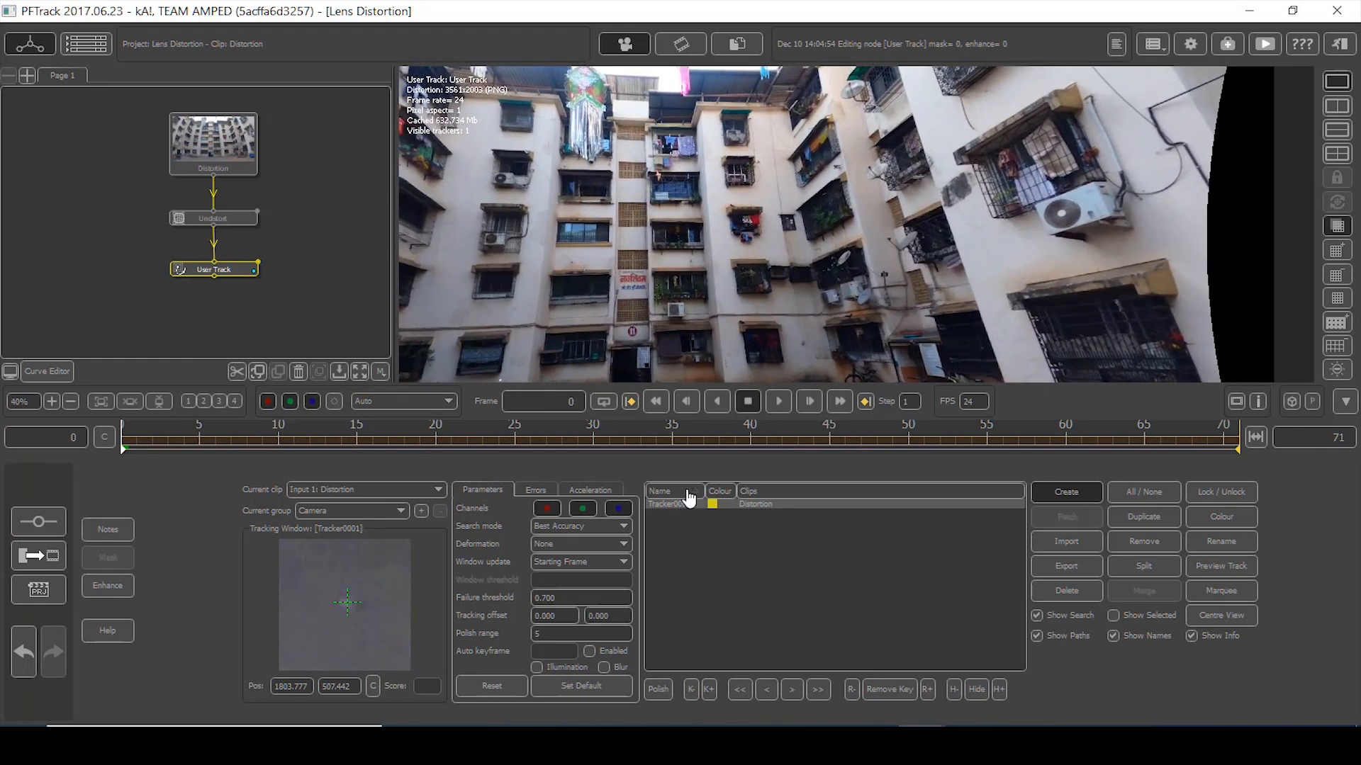
pyautogui.click(780, 401)
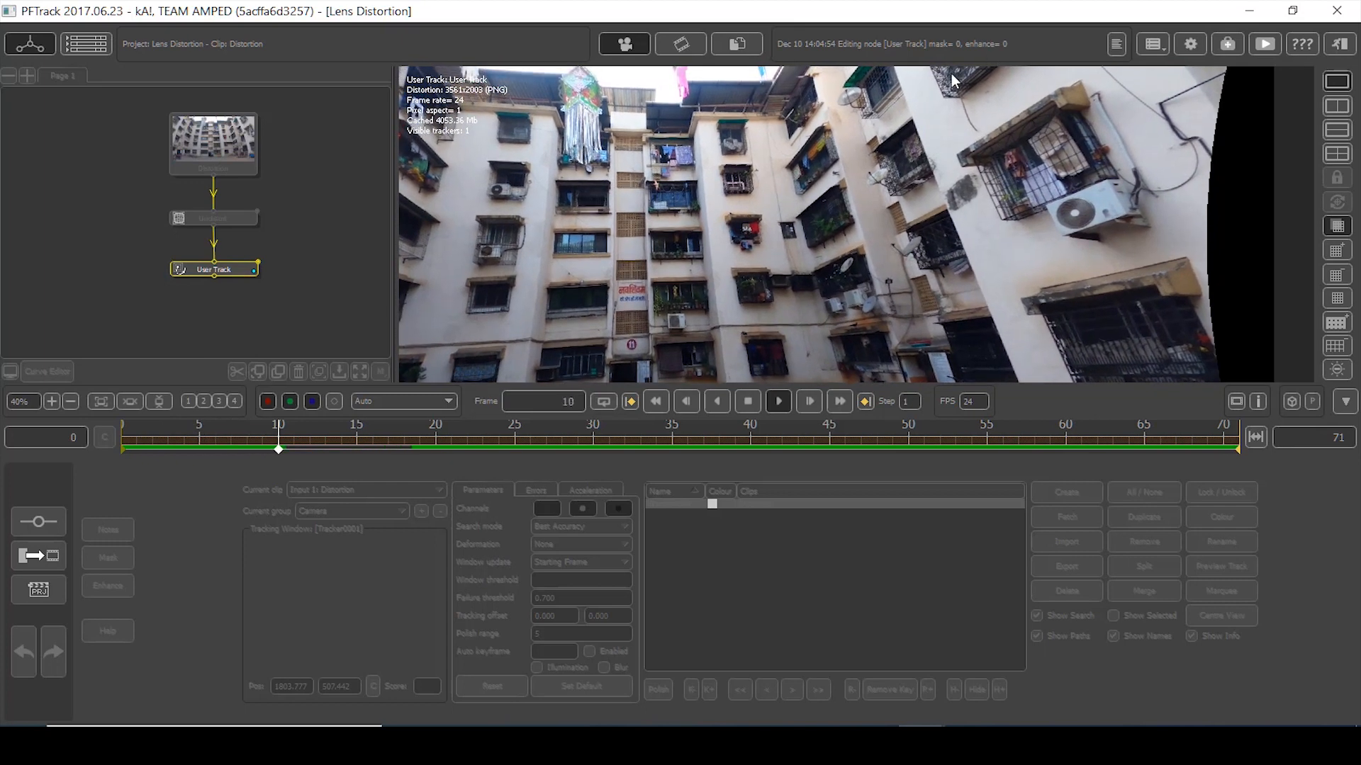
pyautogui.click(748, 402)
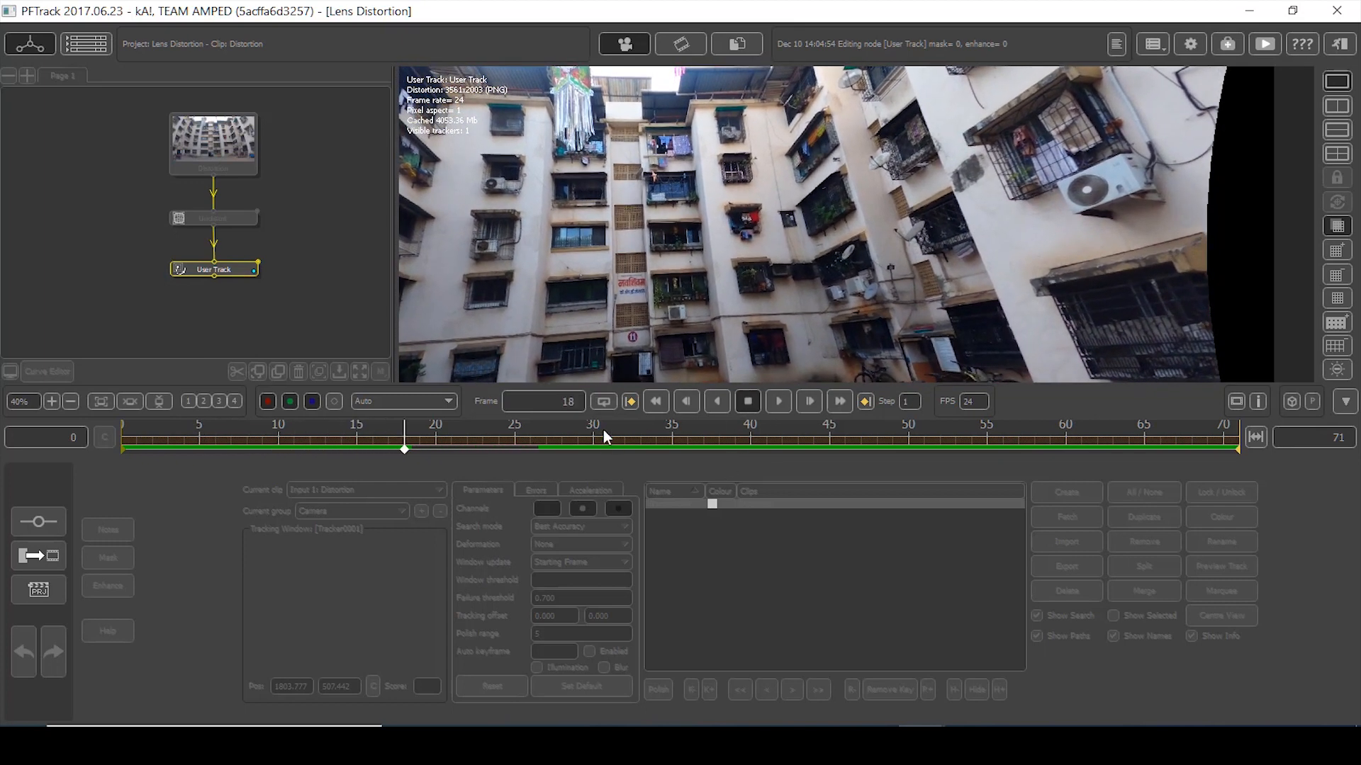
pyautogui.click(656, 401)
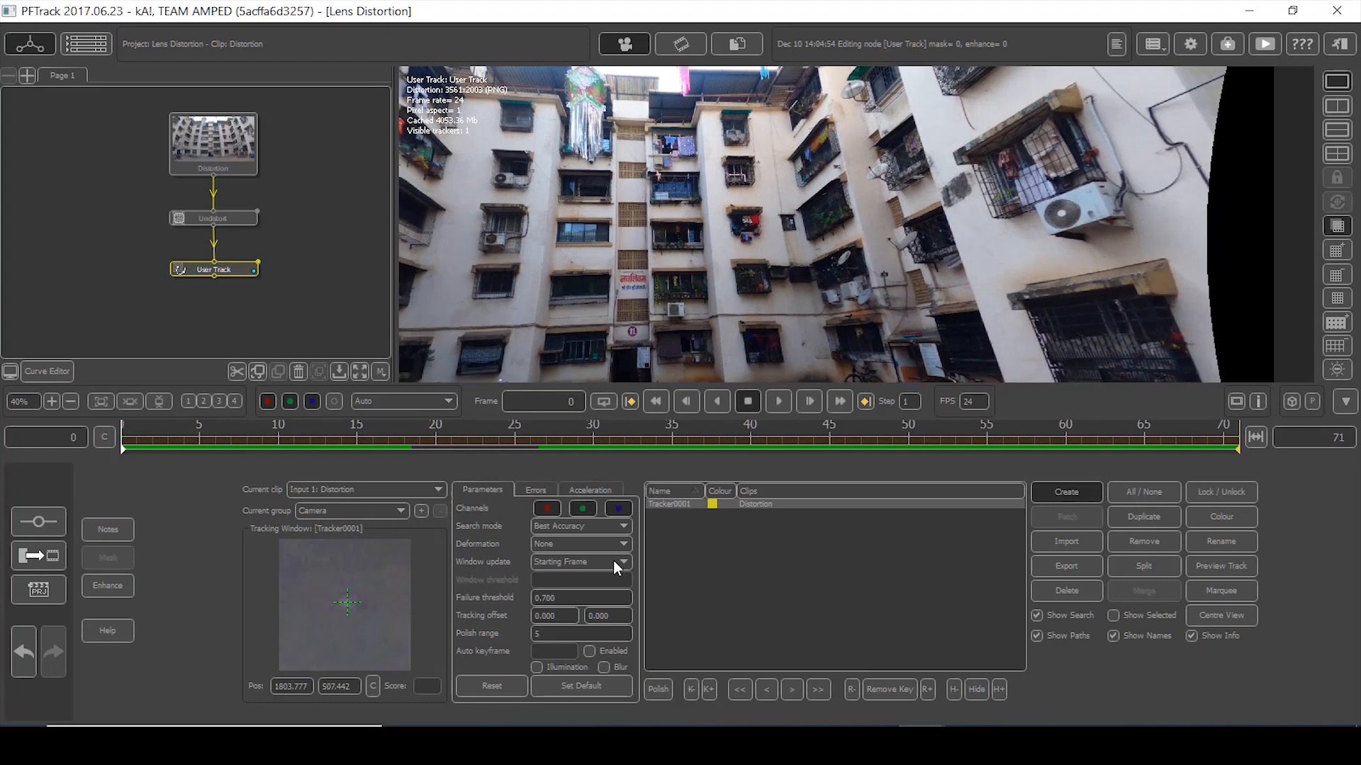
# - Track Tracker0001 forward from frame 0 with deformation left at None, keeping it centred
pyautogui.click(583, 546)
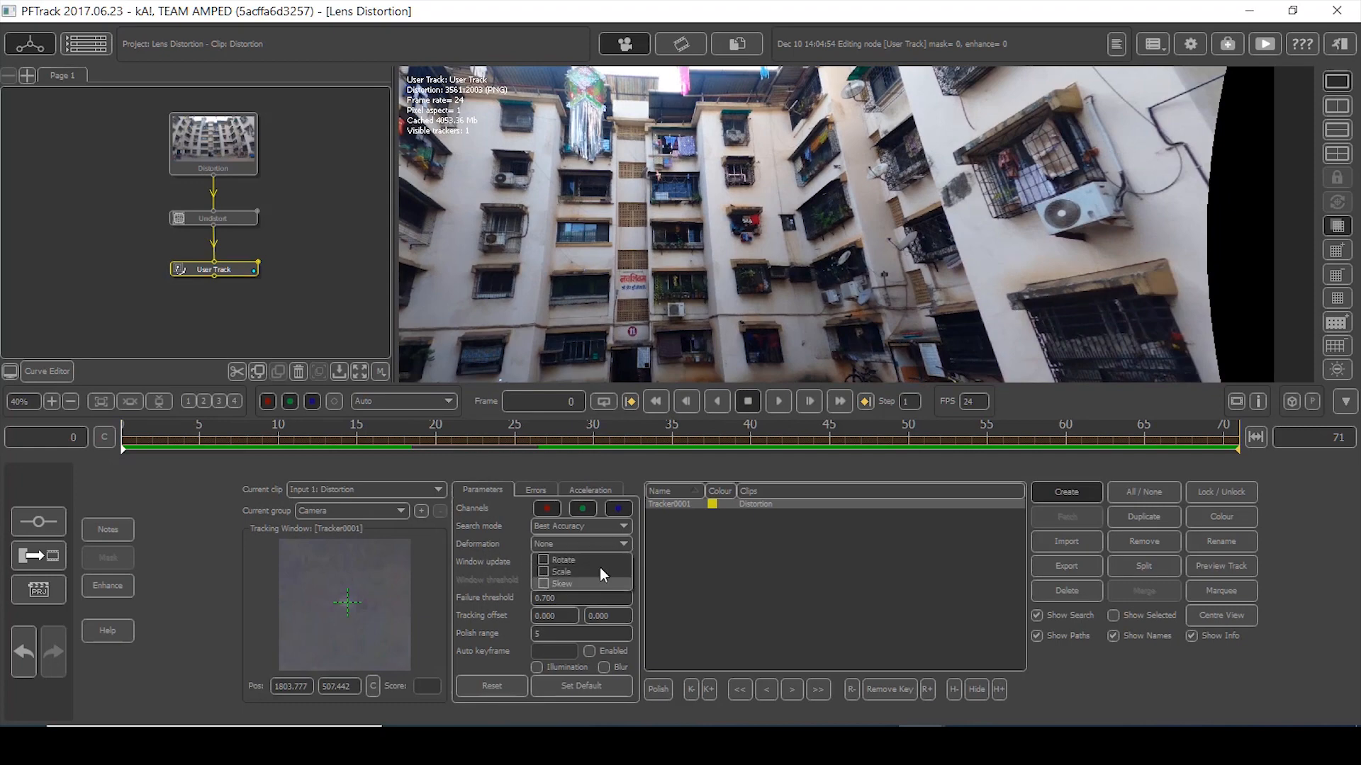
pyautogui.click(608, 543)
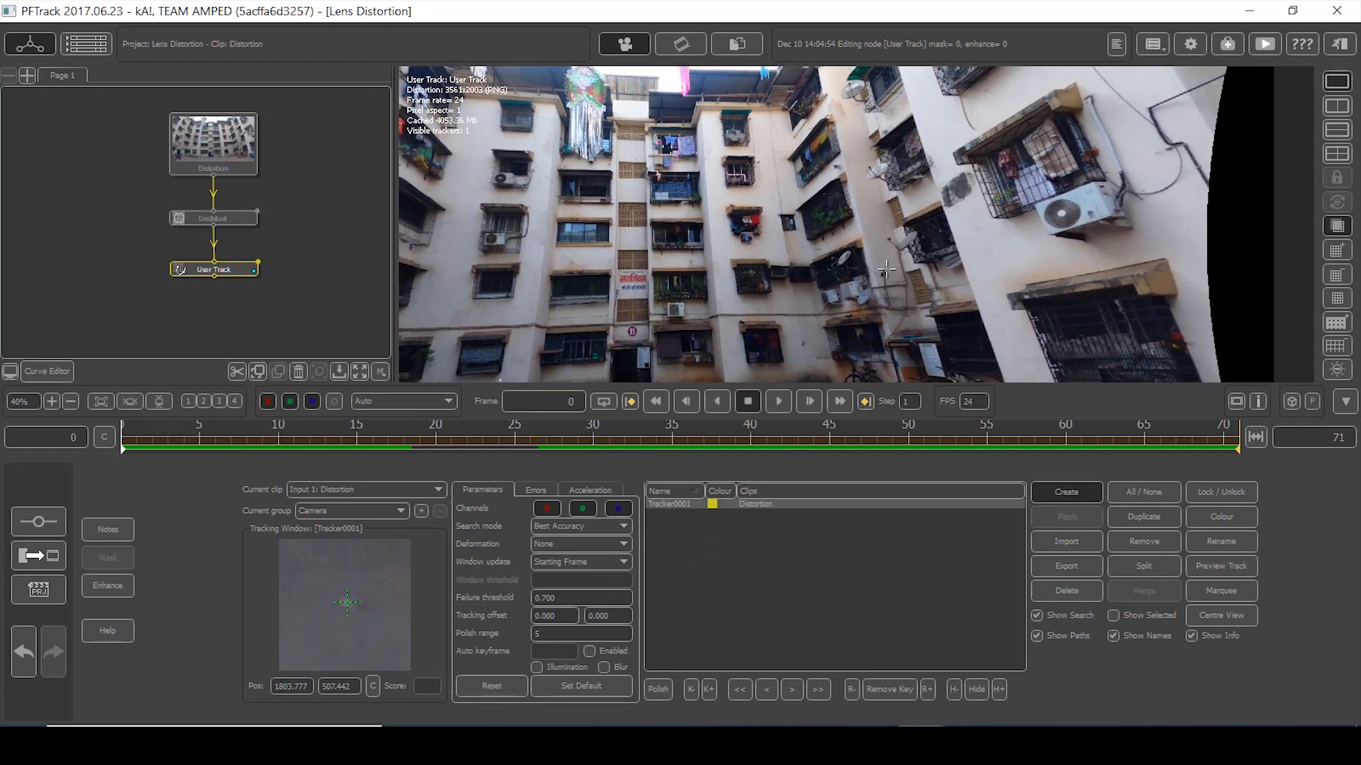
pyautogui.scroll(-2, 861, 233)
pyautogui.scroll(-1, 861, 232)
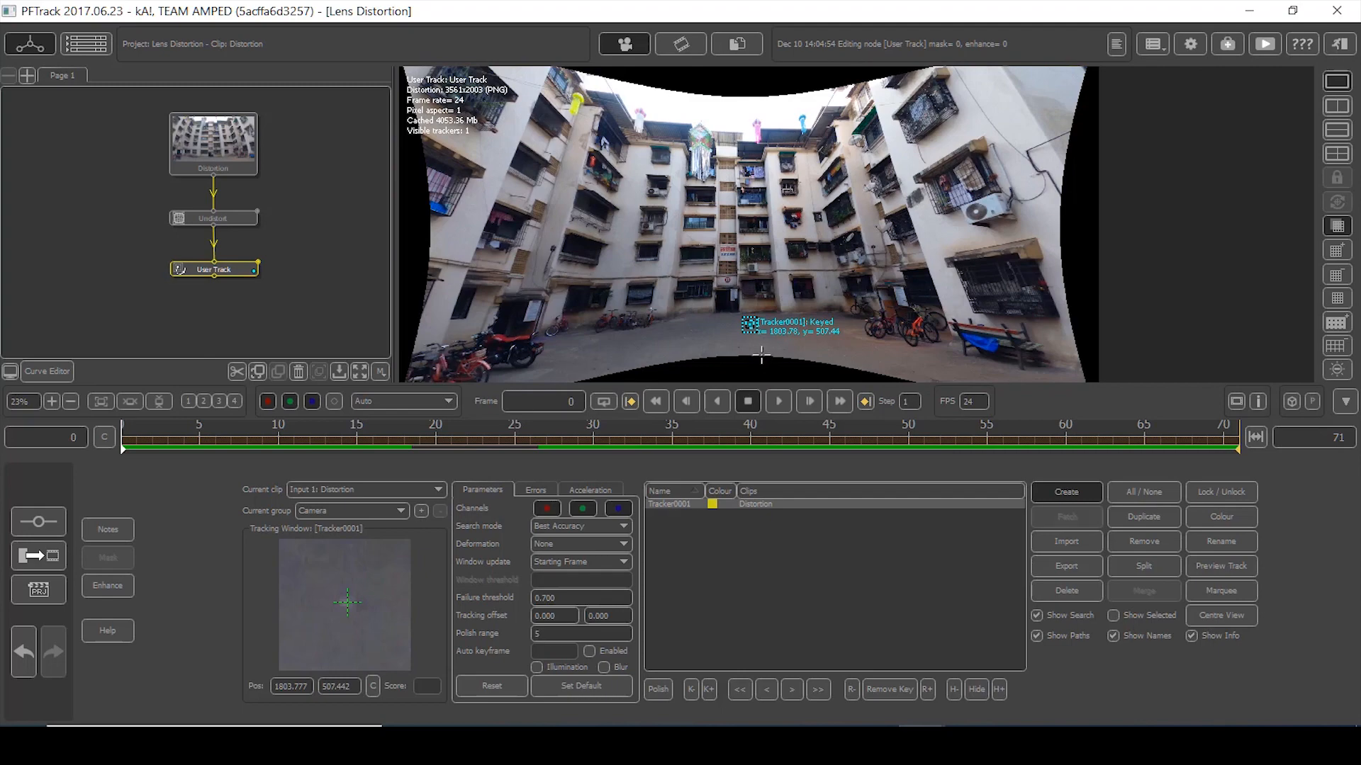
pyautogui.scroll(10, 761, 356)
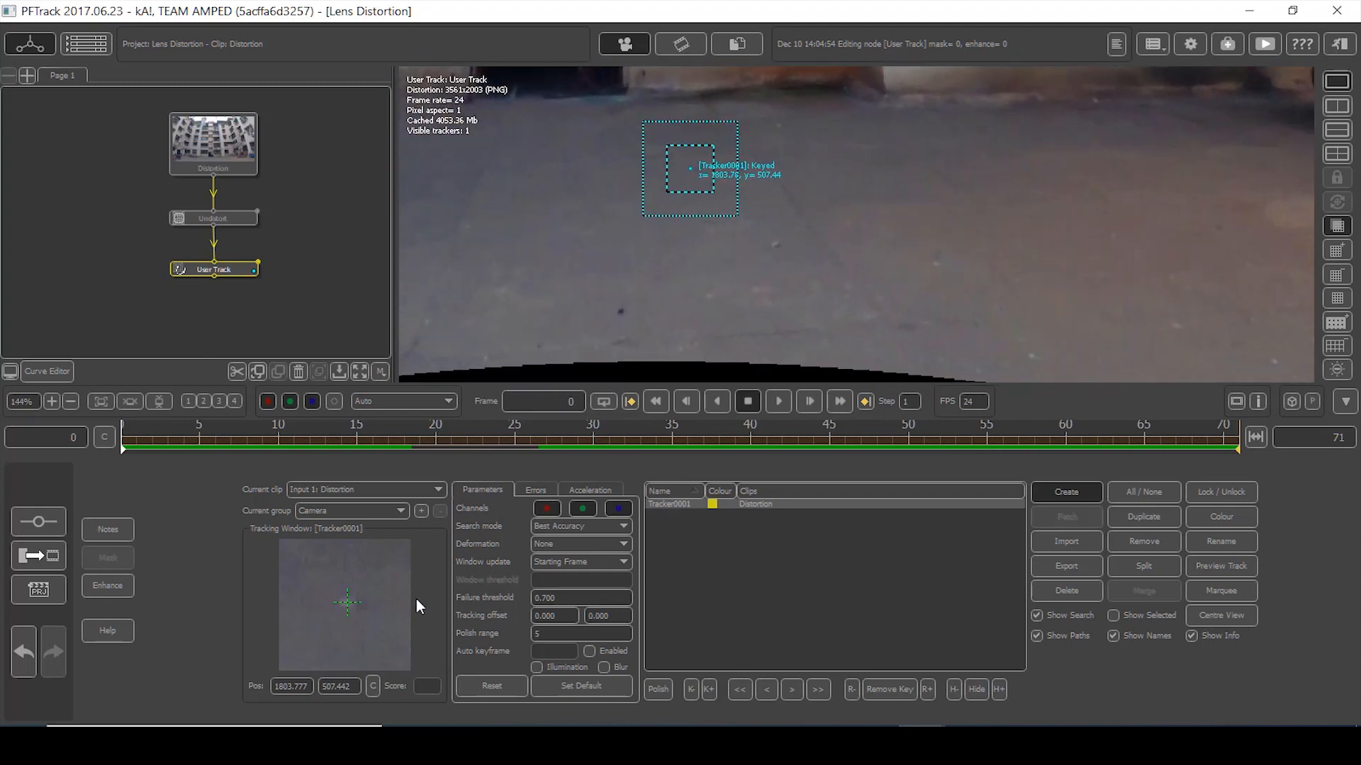
pyautogui.click(816, 691)
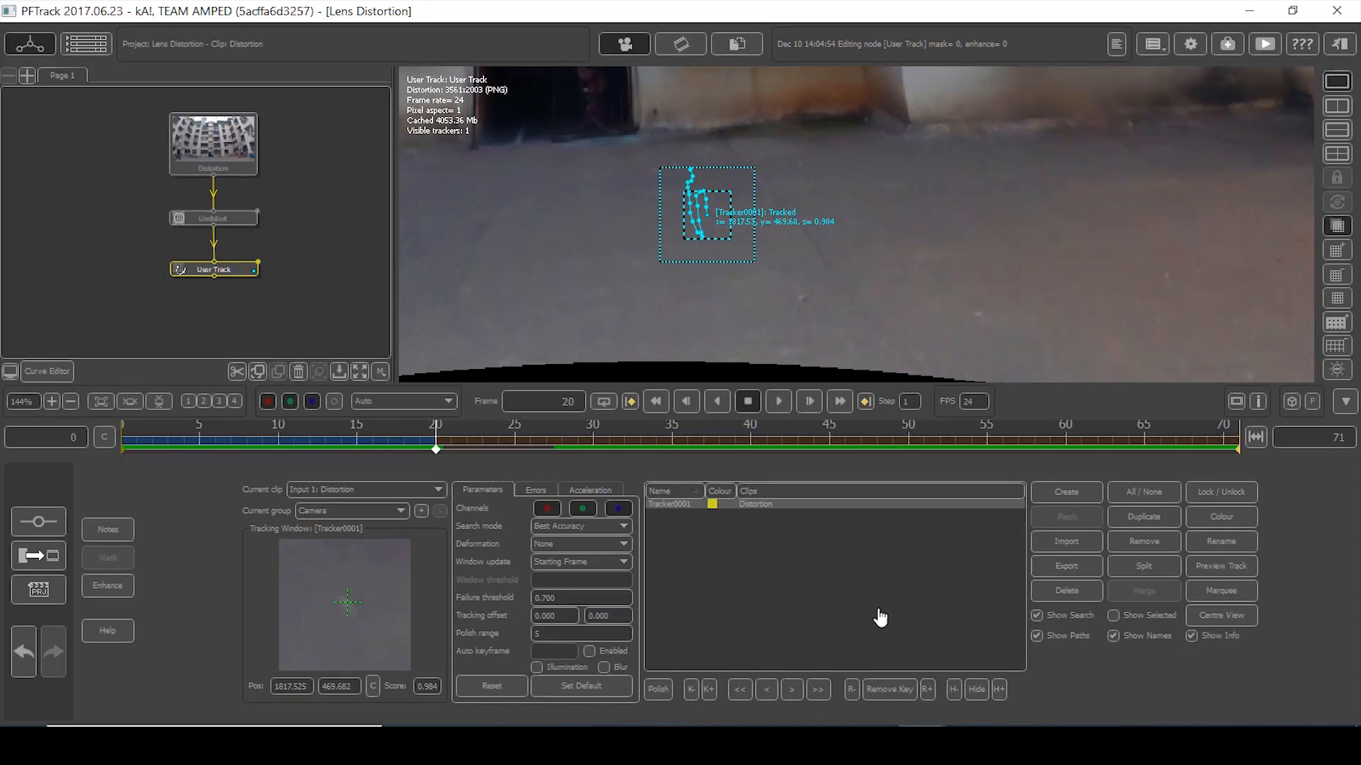
pyautogui.click(1222, 616)
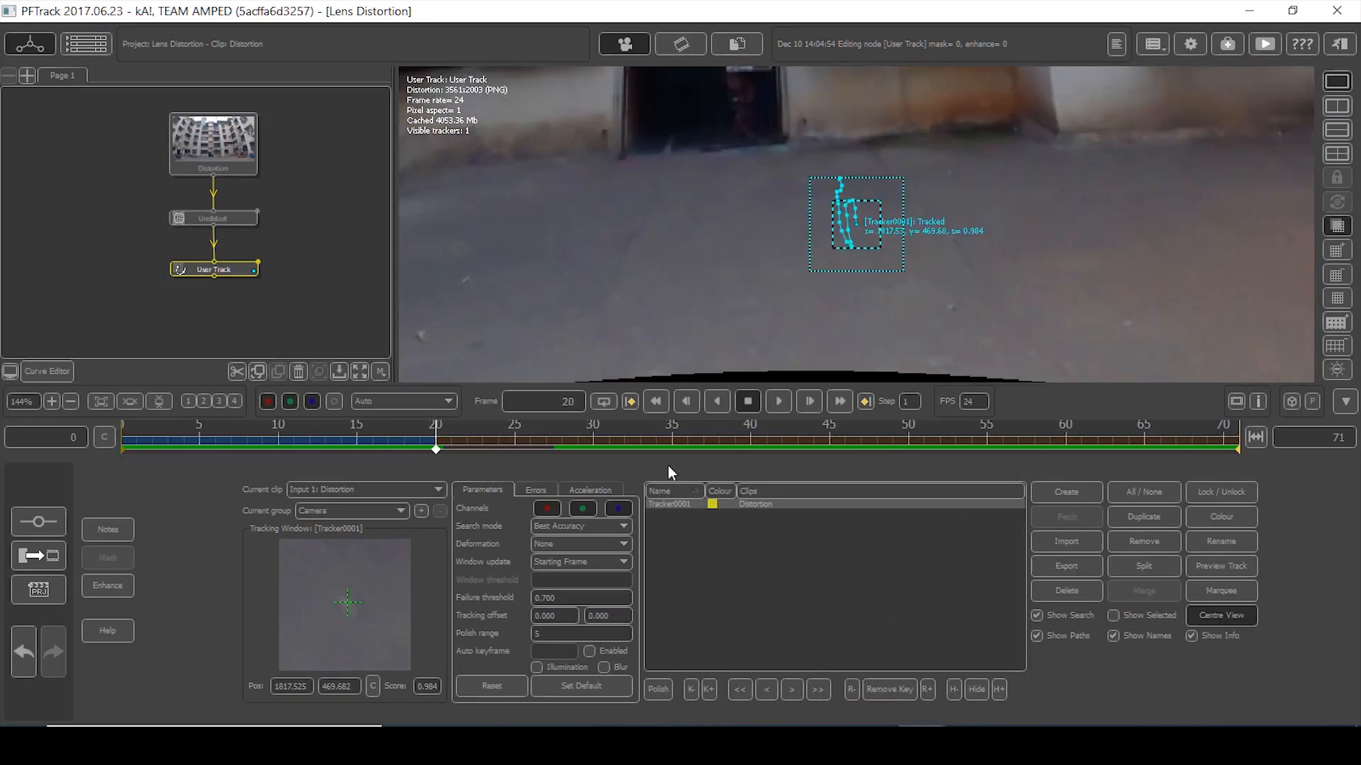
pyautogui.click(819, 689)
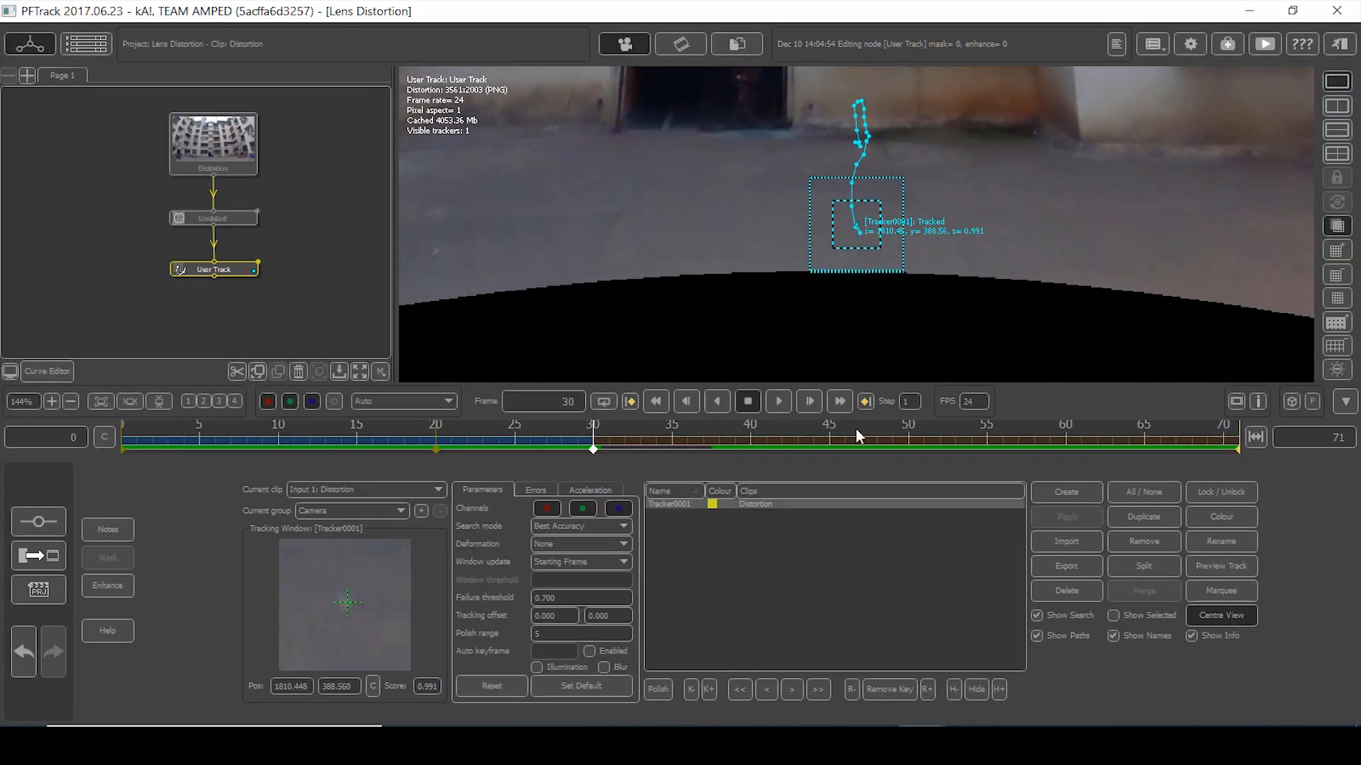
# - Step Tracker0001 forward six single frames, then resume tracking it forward
pyautogui.click(791, 690)
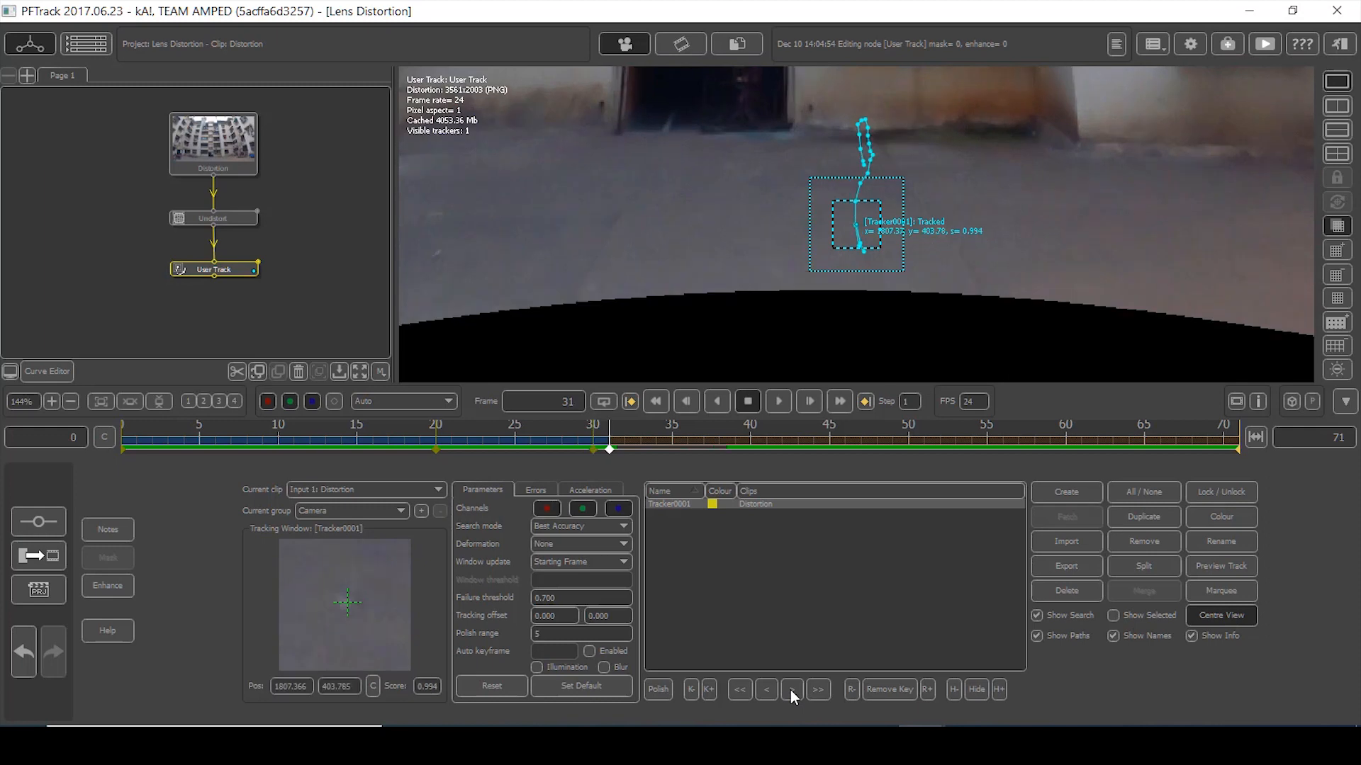
pyautogui.click(790, 690)
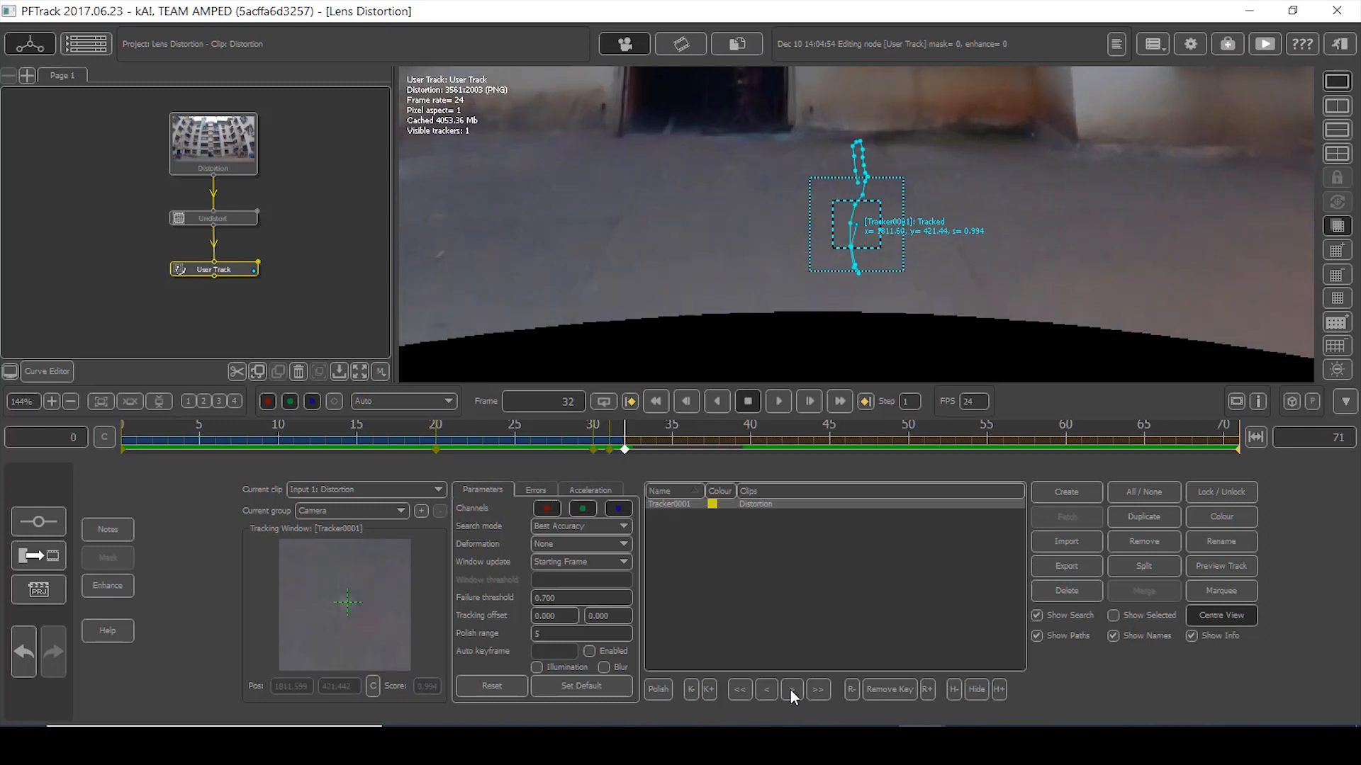
pyautogui.click(791, 690)
pyautogui.click(791, 690)
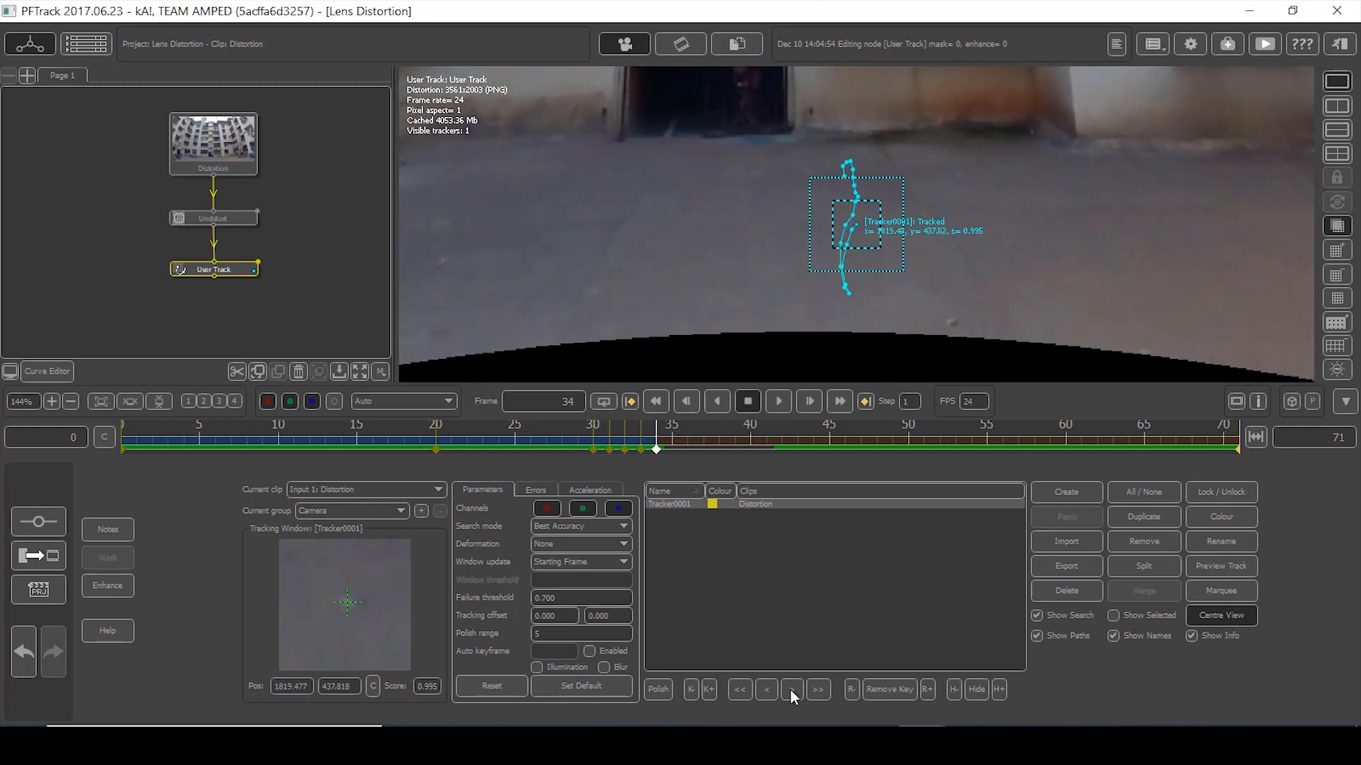
pyautogui.click(791, 690)
pyautogui.click(791, 690)
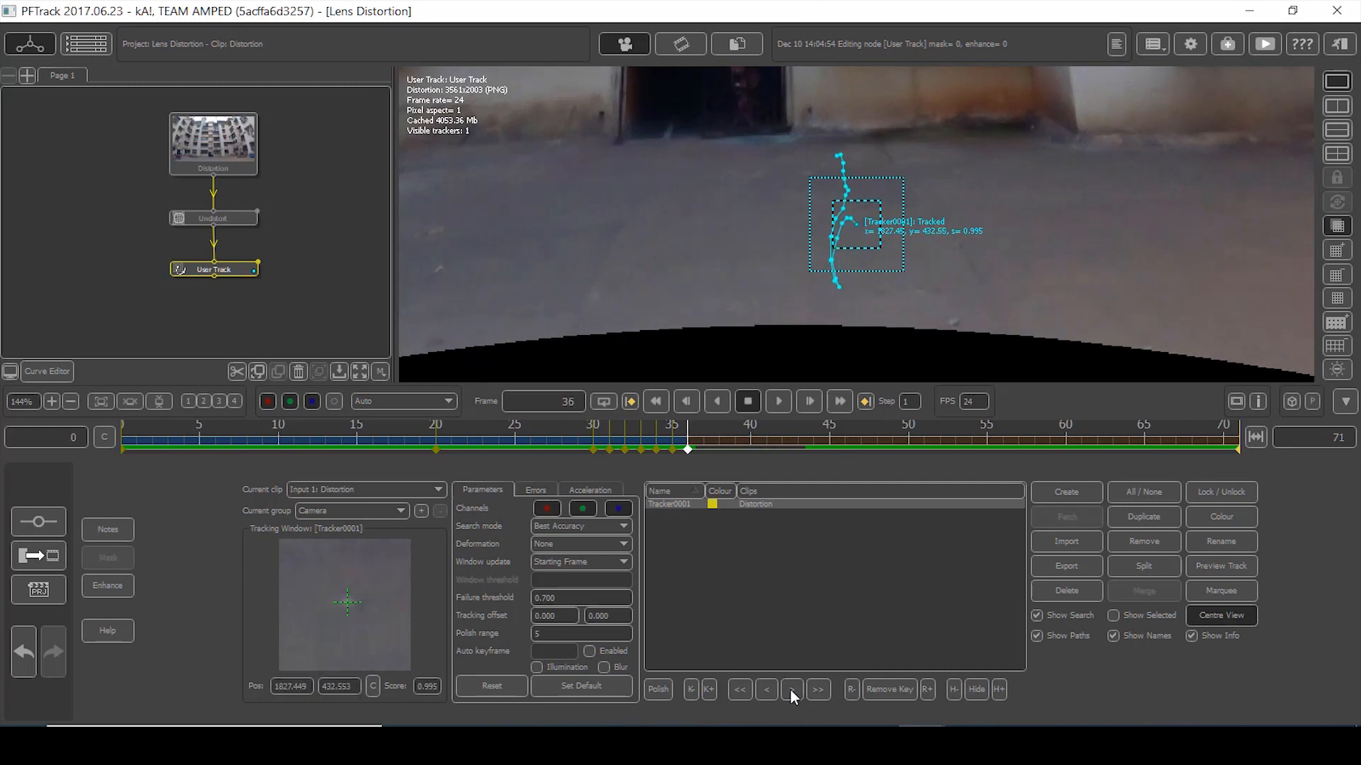
pyautogui.click(818, 689)
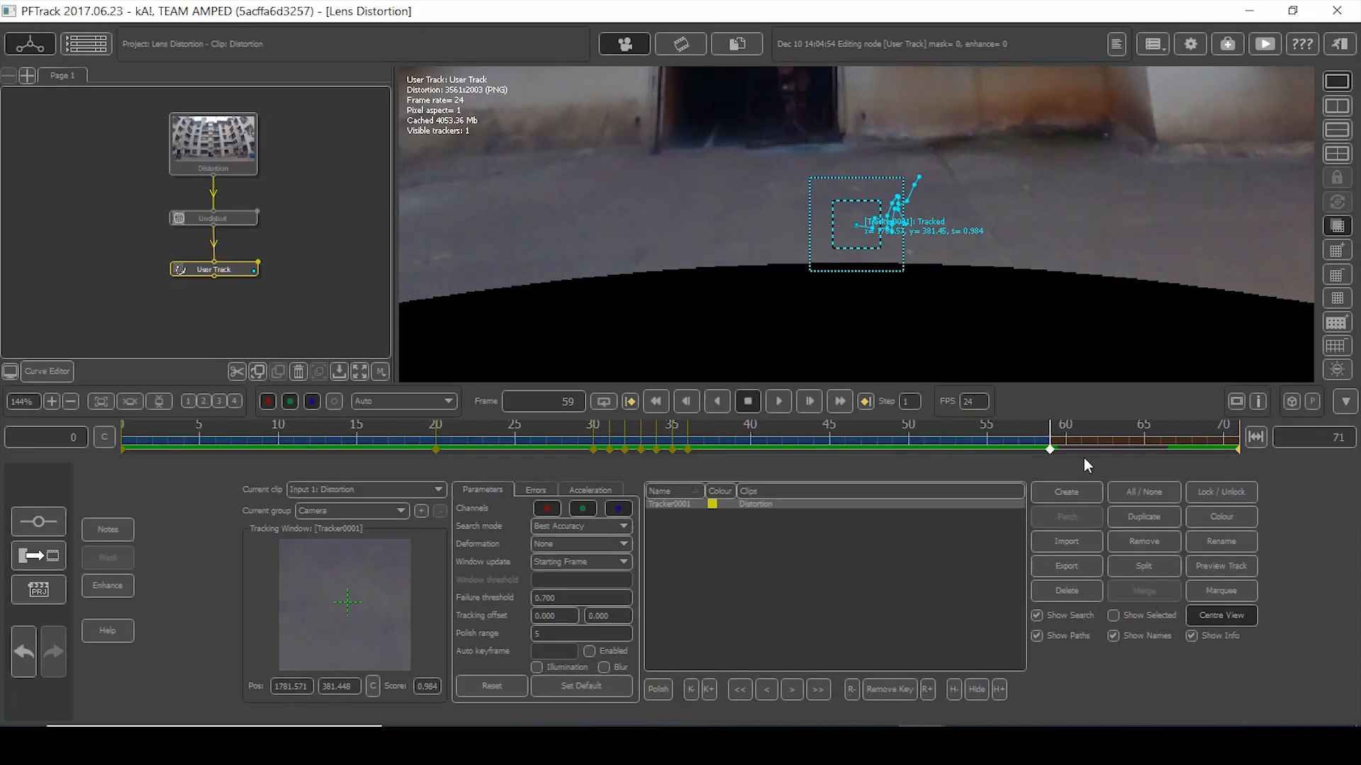
# - Trim Tracker0001's track beyond frame 54, then review it at frame 24
pyautogui.moveTo(1045, 448); pyautogui.dragTo(971, 447)
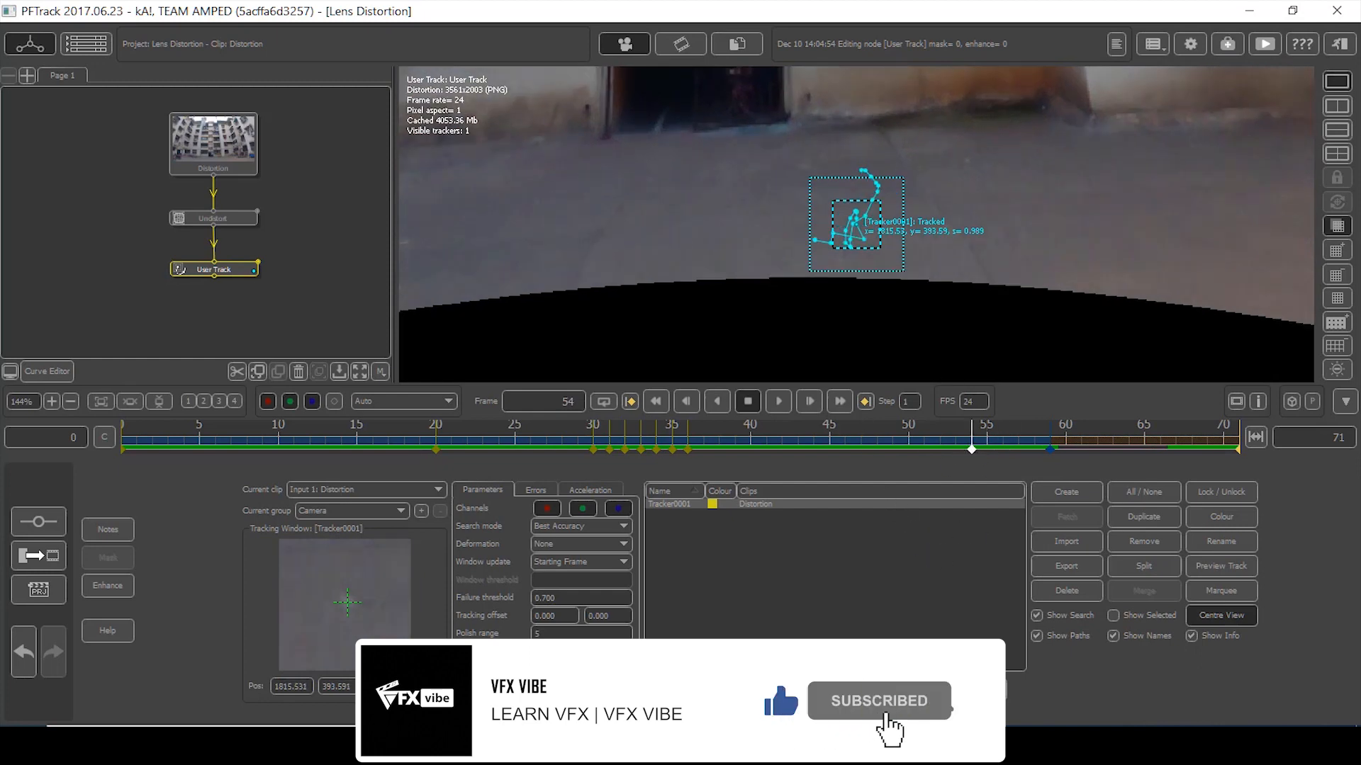
pyautogui.click(829, 689)
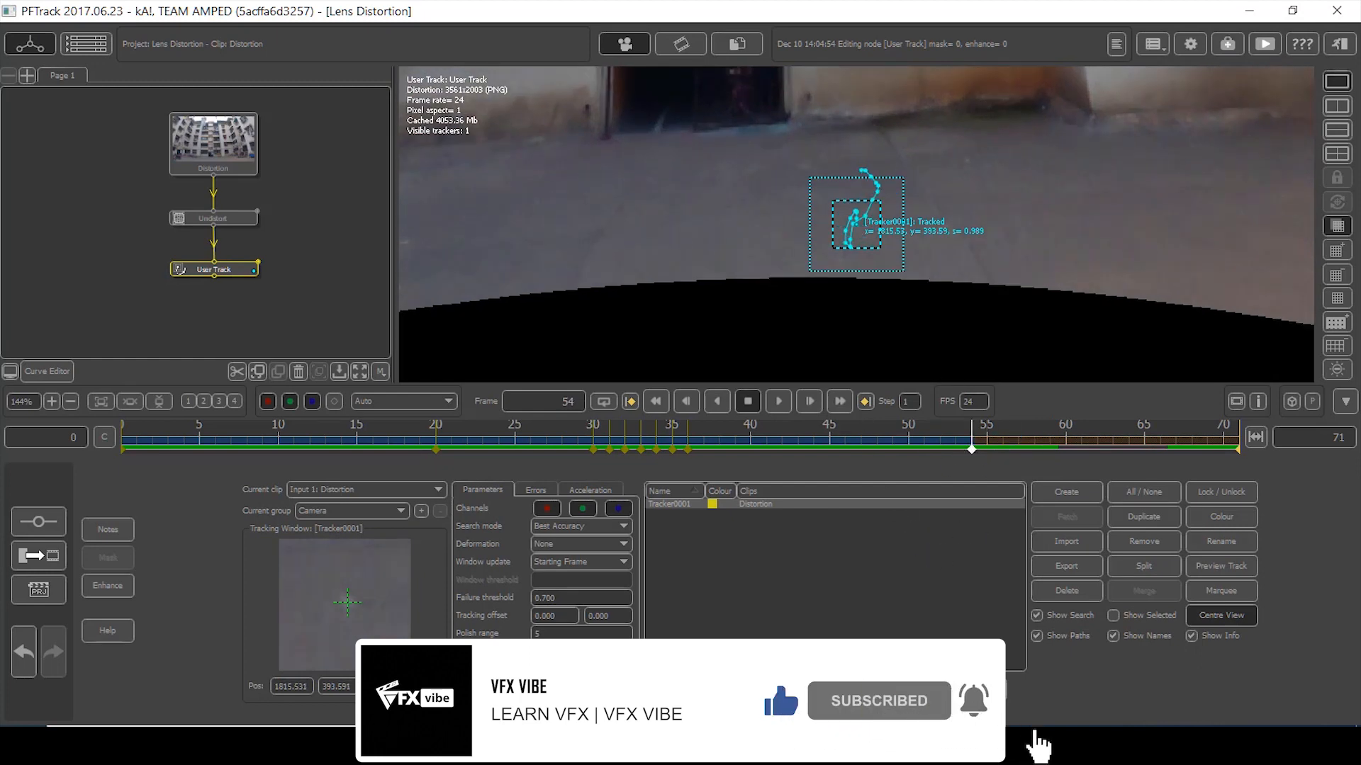
pyautogui.click(829, 689)
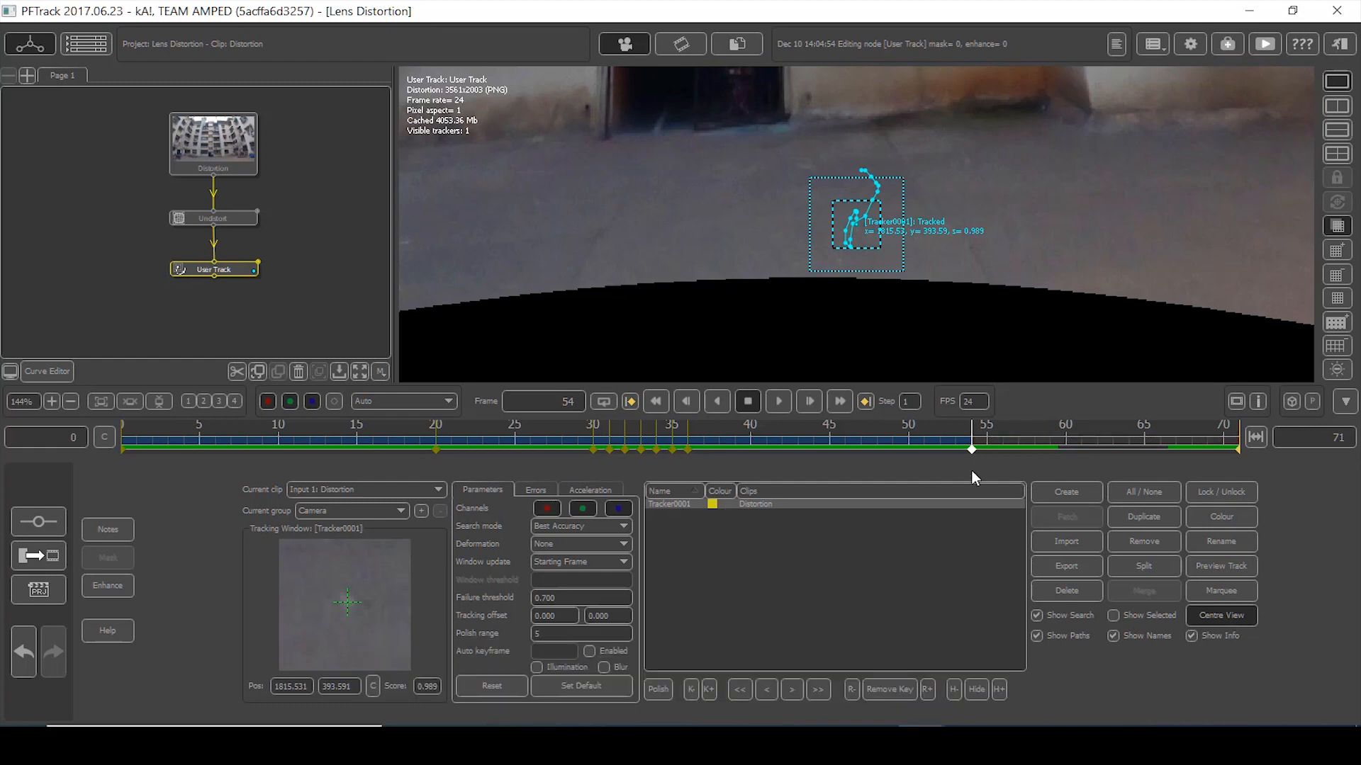
pyautogui.moveTo(970, 450); pyautogui.dragTo(124, 443)
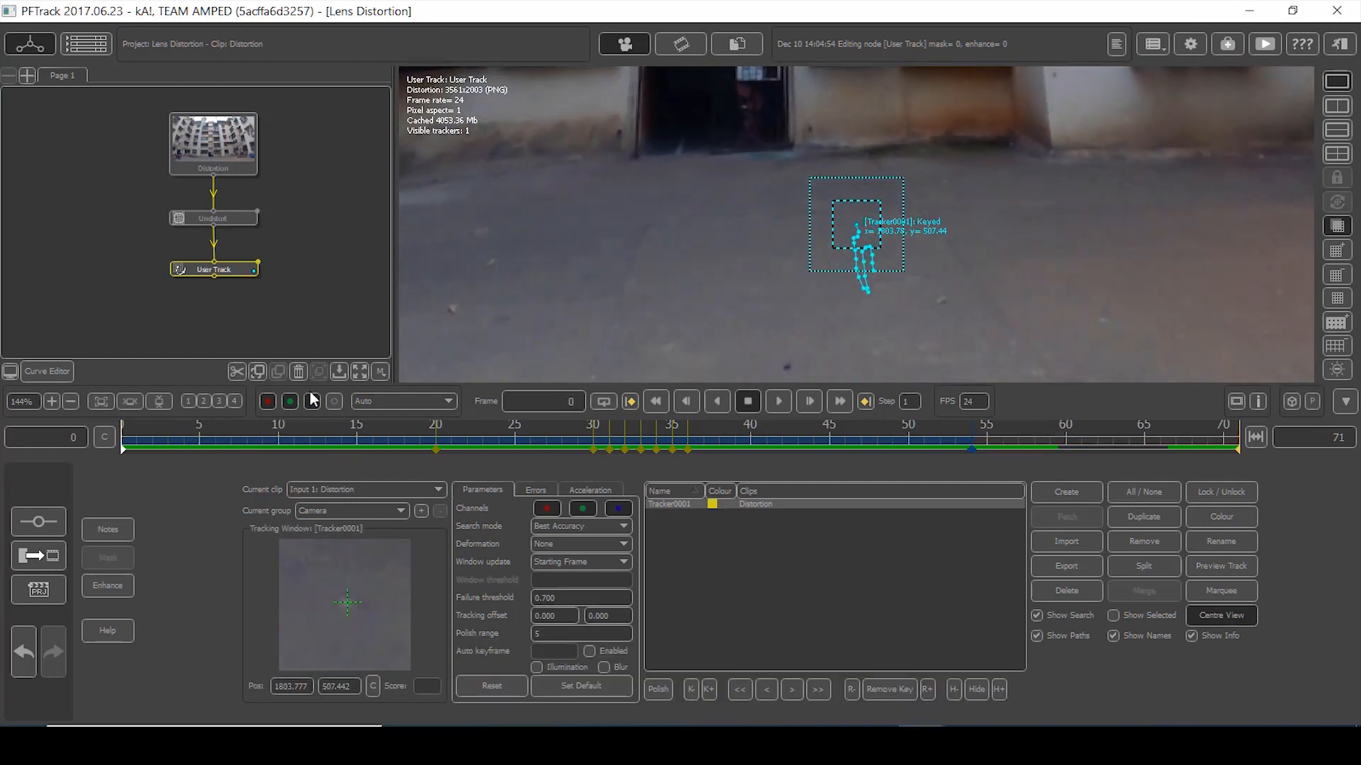
# - Add Tracker0002 at the doorway base and track it forward
pyautogui.scroll(-3, 631, 272)
pyautogui.scroll(4, 965, 230)
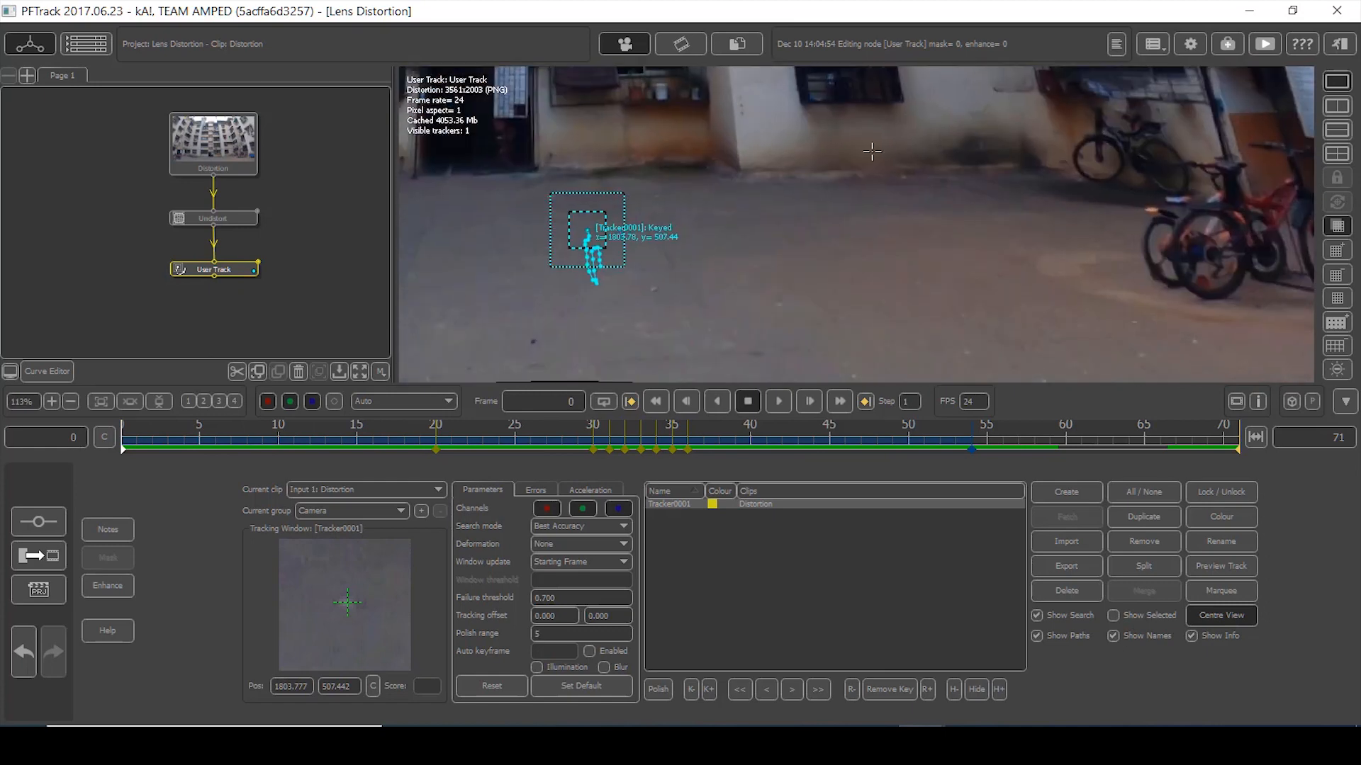
pyautogui.moveTo(658, 280); pyautogui.dragTo(853, 232, button='middle')
pyautogui.moveTo(700, 274); pyautogui.dragTo(805, 261, button='middle')
pyautogui.scroll(4, 777, 267)
pyautogui.click(1067, 492)
pyautogui.click(858, 253)
pyautogui.click(818, 690)
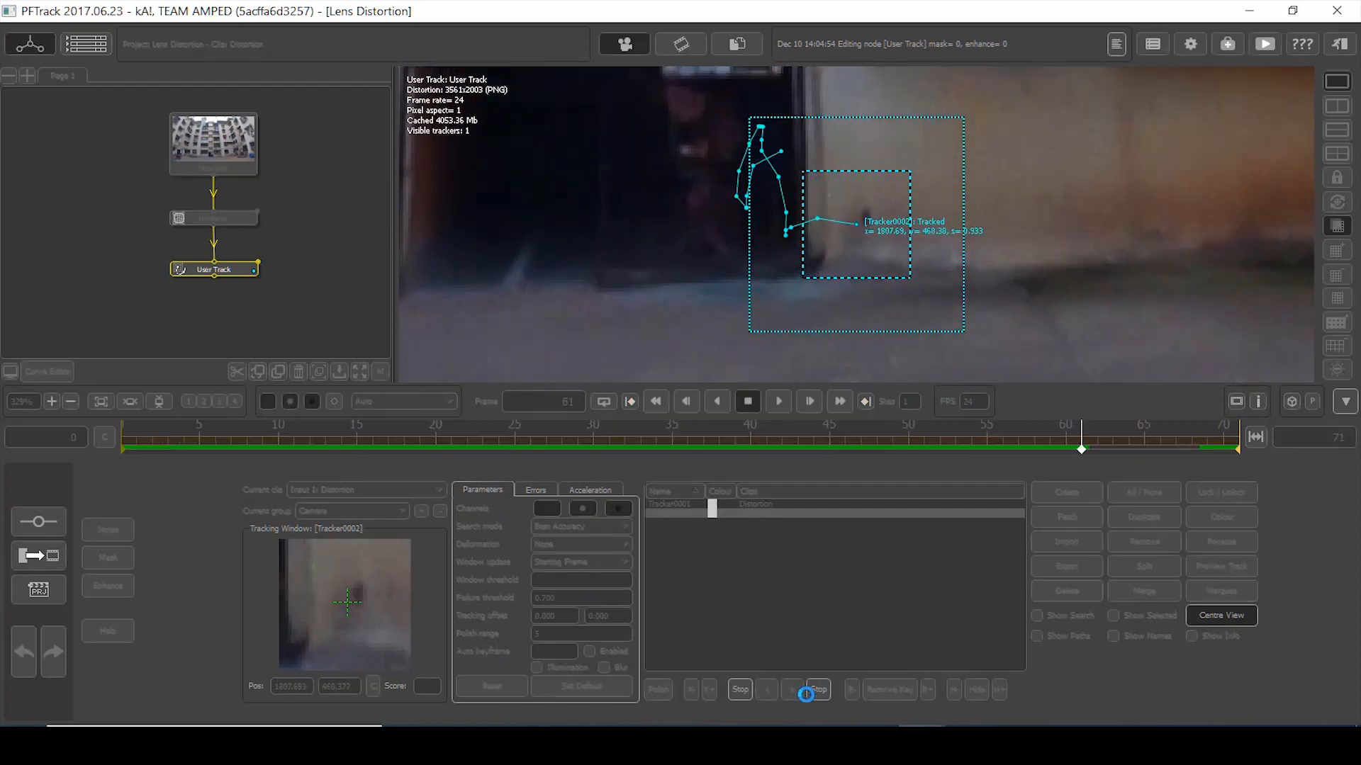
# - Add Tracker0003 left of the doorway, tracked back to frame 0, and Tracker0004 from frame 71
pyautogui.click(817, 691)
pyautogui.moveTo(646, 273); pyautogui.dragTo(874, 287, button='middle')
pyautogui.click(1067, 492)
pyautogui.click(659, 249)
pyautogui.moveTo(891, 270); pyautogui.dragTo(879, 282)
pyautogui.click(741, 691)
pyautogui.scroll(-7, 897, 307)
pyautogui.click(1067, 492)
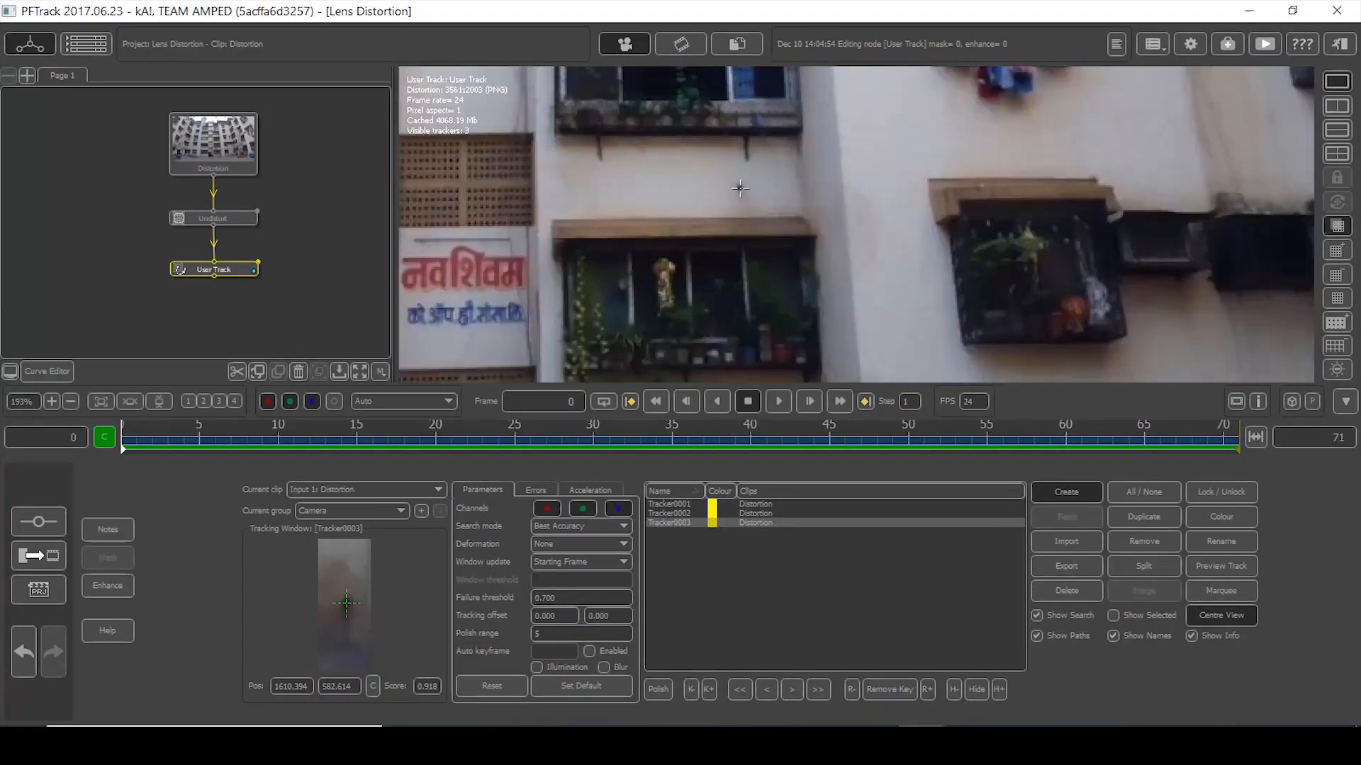
pyautogui.click(853, 222)
# - Add Tracker0005 on the wall mark with smaller boxes and track it back to frame 0
pyautogui.scroll(-1, 637, 305)
pyautogui.moveTo(637, 305); pyautogui.dragTo(936, 296, button='middle')
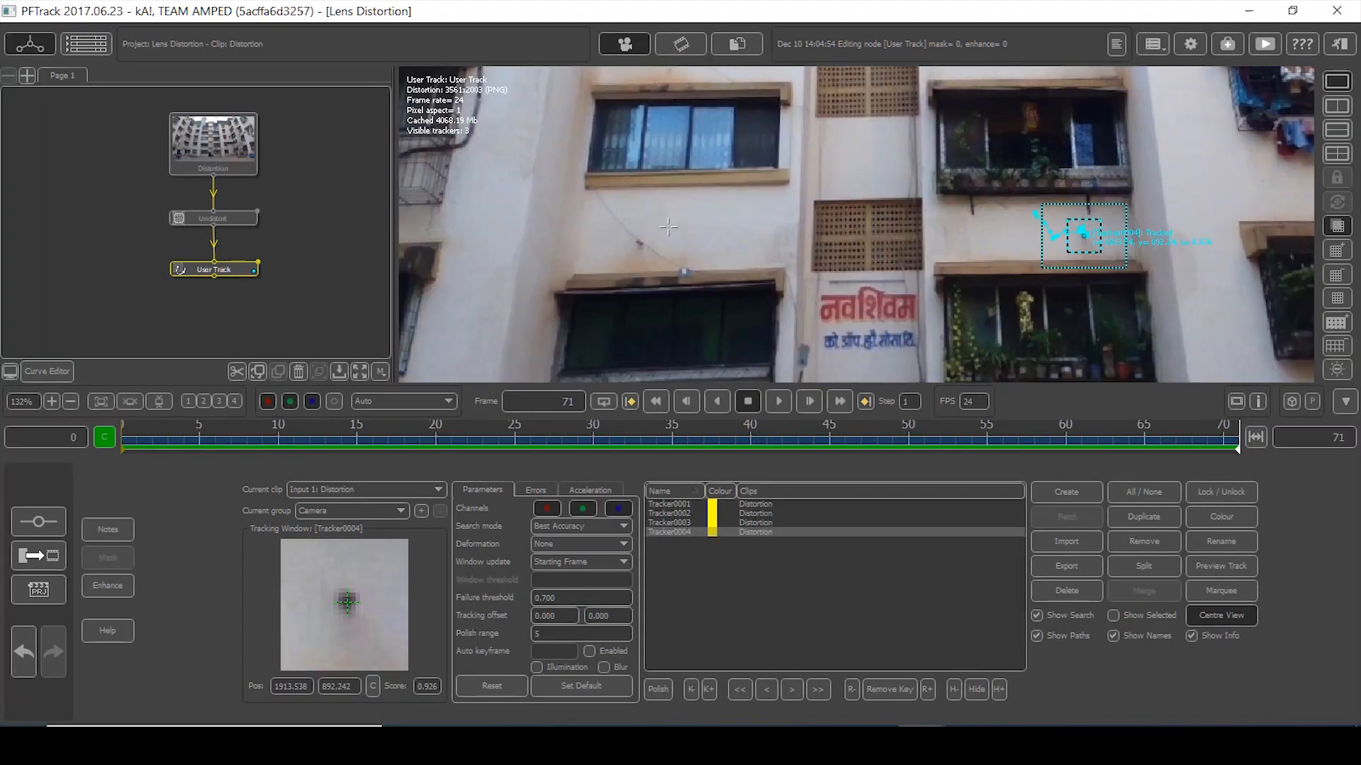
pyautogui.click(1067, 492)
pyautogui.click(655, 256)
pyautogui.moveTo(905, 273); pyautogui.dragTo(885, 259)
pyautogui.moveTo(955, 322); pyautogui.dragTo(920, 292)
pyautogui.click(739, 689)
# - Add Tracker0006 on the wall's dark spot and track it forward to frame 71
pyautogui.scroll(-6, 714, 277)
pyautogui.scroll(-2, 714, 276)
pyautogui.moveTo(714, 277); pyautogui.dragTo(752, 358, button='middle')
pyautogui.scroll(5, 1063, 213)
pyautogui.moveTo(1063, 212); pyautogui.dragTo(716, 319, button='middle')
pyautogui.click(1067, 492)
pyautogui.click(979, 228)
pyautogui.moveTo(832, 199); pyautogui.dragTo(819, 188)
pyautogui.click(818, 689)
pyautogui.moveTo(1238, 448); pyautogui.dragTo(971, 451)
pyautogui.moveTo(839, 207); pyautogui.dragTo(933, 172)
pyautogui.press('Right')
pyautogui.press('Right')
pyautogui.press('Right')
pyautogui.press('Right')
pyautogui.press('Right')
pyautogui.press('Right')
pyautogui.press('Right')
pyautogui.click(792, 690)
pyautogui.click(791, 689)
pyautogui.click(792, 689)
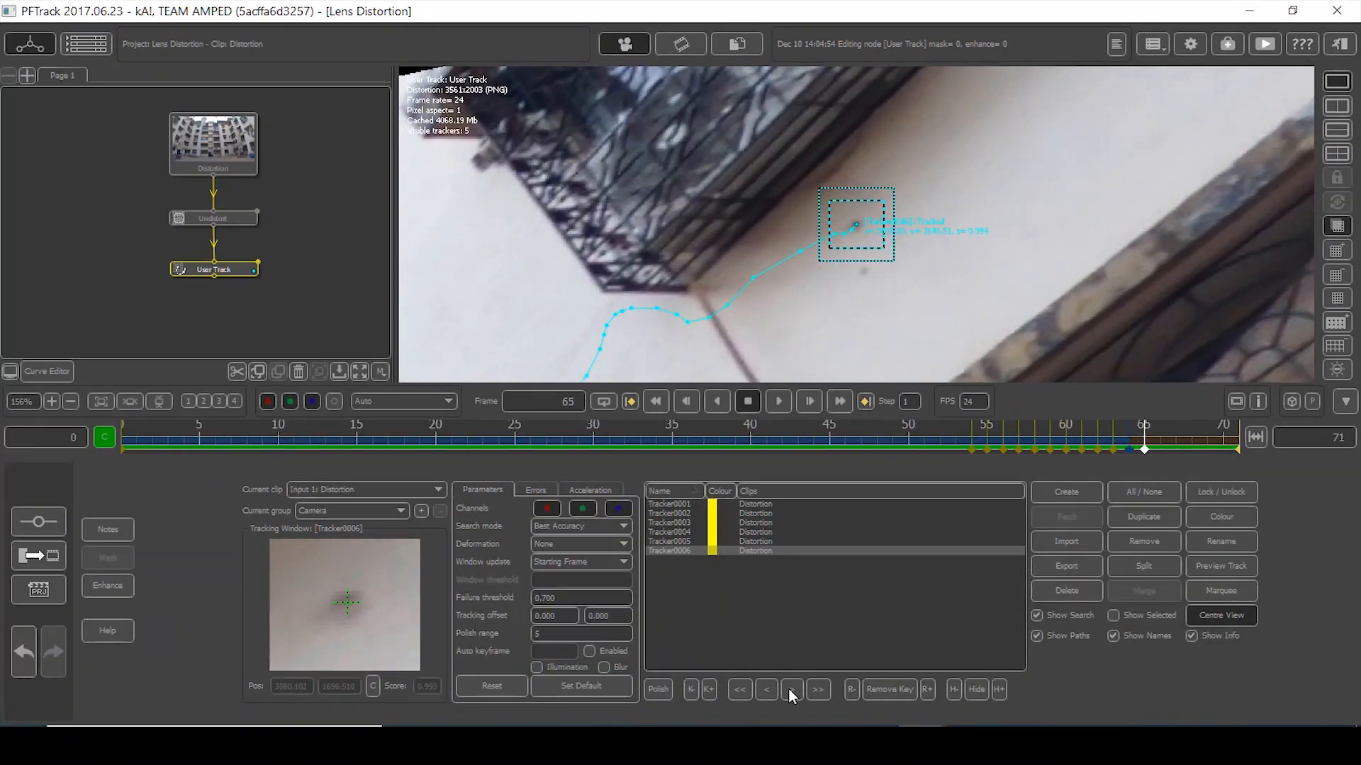
pyautogui.click(792, 689)
# - Add Tracker0007 on the wall and track it backward to frame 0
pyautogui.scroll(-3, 1084, 249)
pyautogui.scroll(-3, 1084, 249)
pyautogui.scroll(-3, 736, 262)
pyautogui.scroll(5, 1072, 233)
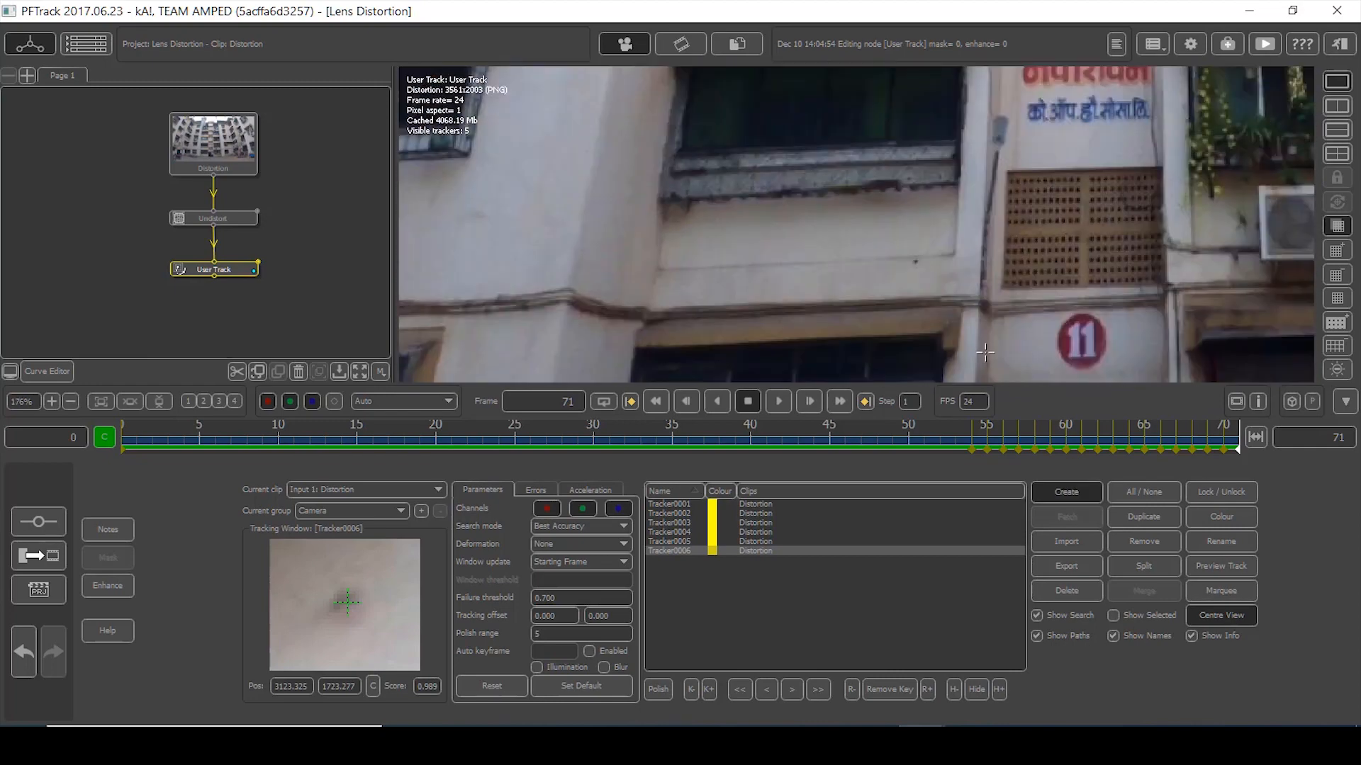
pyautogui.click(1047, 489)
pyautogui.click(927, 258)
pyautogui.moveTo(348, 603); pyautogui.dragTo(355, 641)
pyautogui.click(738, 689)
# - Add Tracker0008 beside the bush, track it forward, and check it at frame 47
pyautogui.scroll(-5, 673, 316)
pyautogui.moveTo(673, 320); pyautogui.dragTo(676, 198, button='middle')
pyautogui.scroll(5, 600, 135)
pyautogui.click(1039, 489)
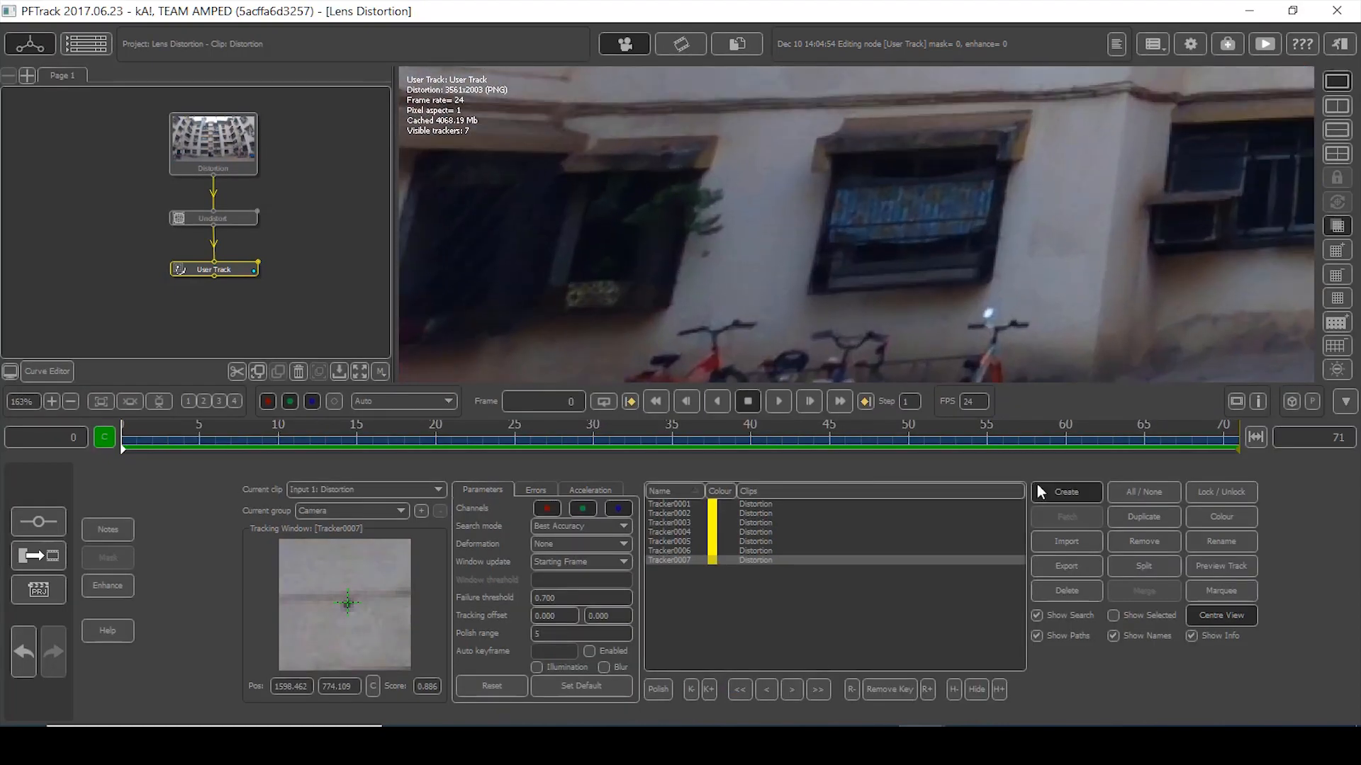
pyautogui.click(702, 248)
pyautogui.moveTo(346, 604); pyautogui.dragTo(334, 625)
pyautogui.click(818, 690)
pyautogui.moveTo(1238, 449); pyautogui.dragTo(862, 449)
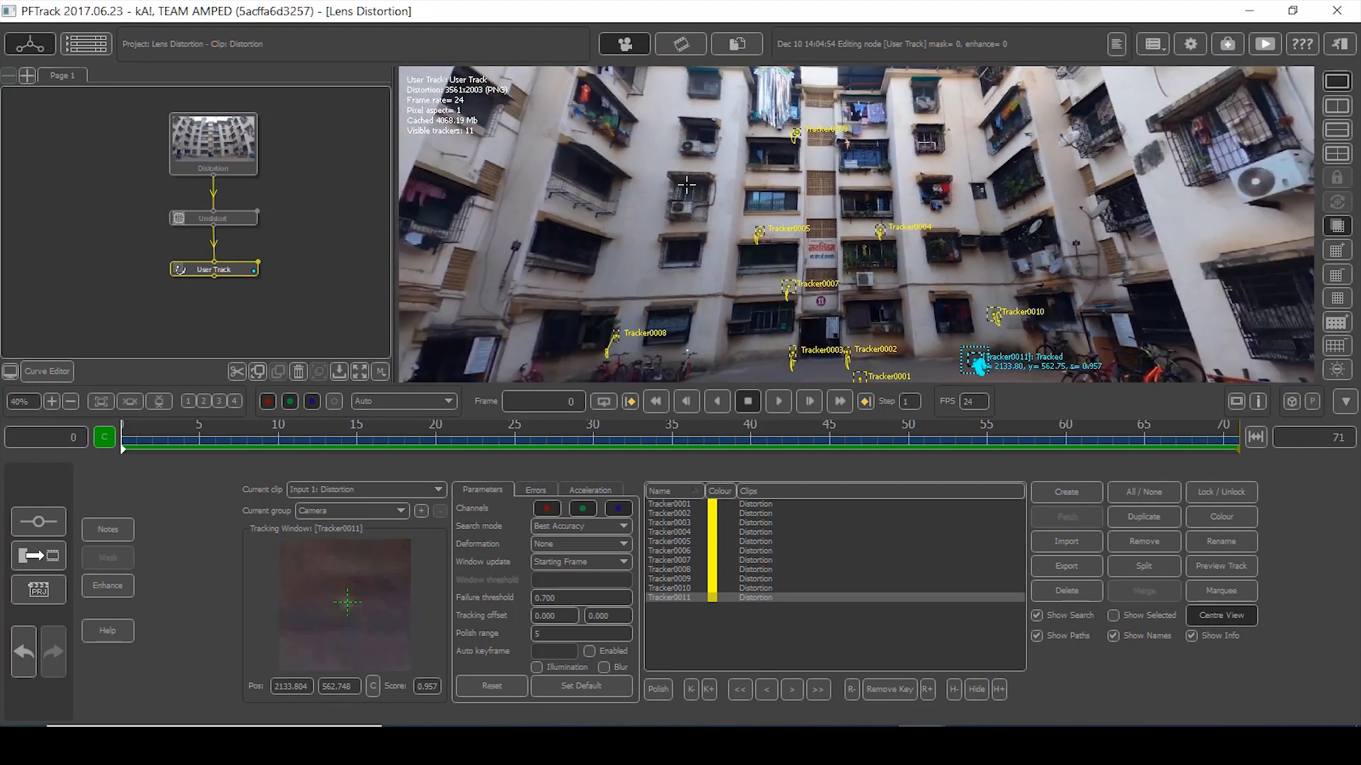
pyautogui.scroll(-1, 686, 185)
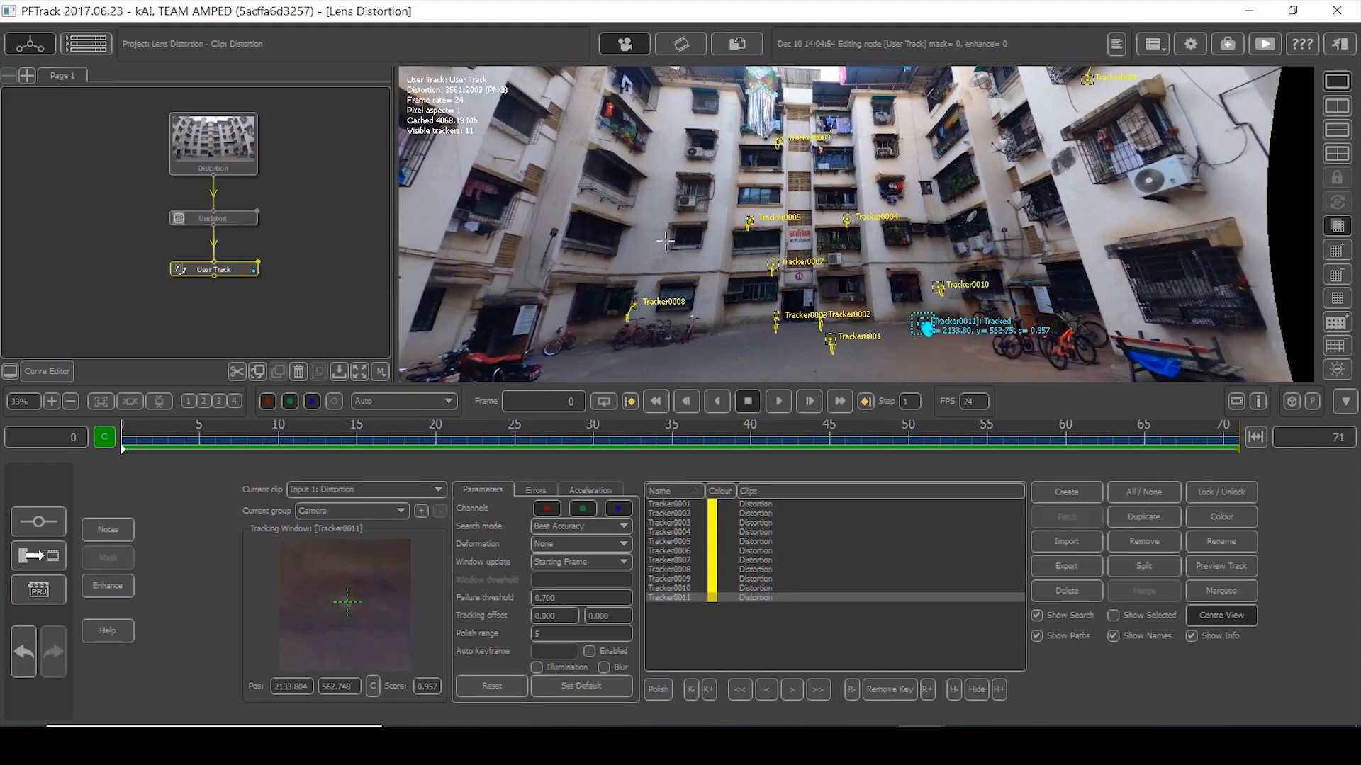
pyautogui.scroll(-1, 664, 199)
pyautogui.moveTo(652, 203); pyautogui.dragTo(647, 234, button='middle')
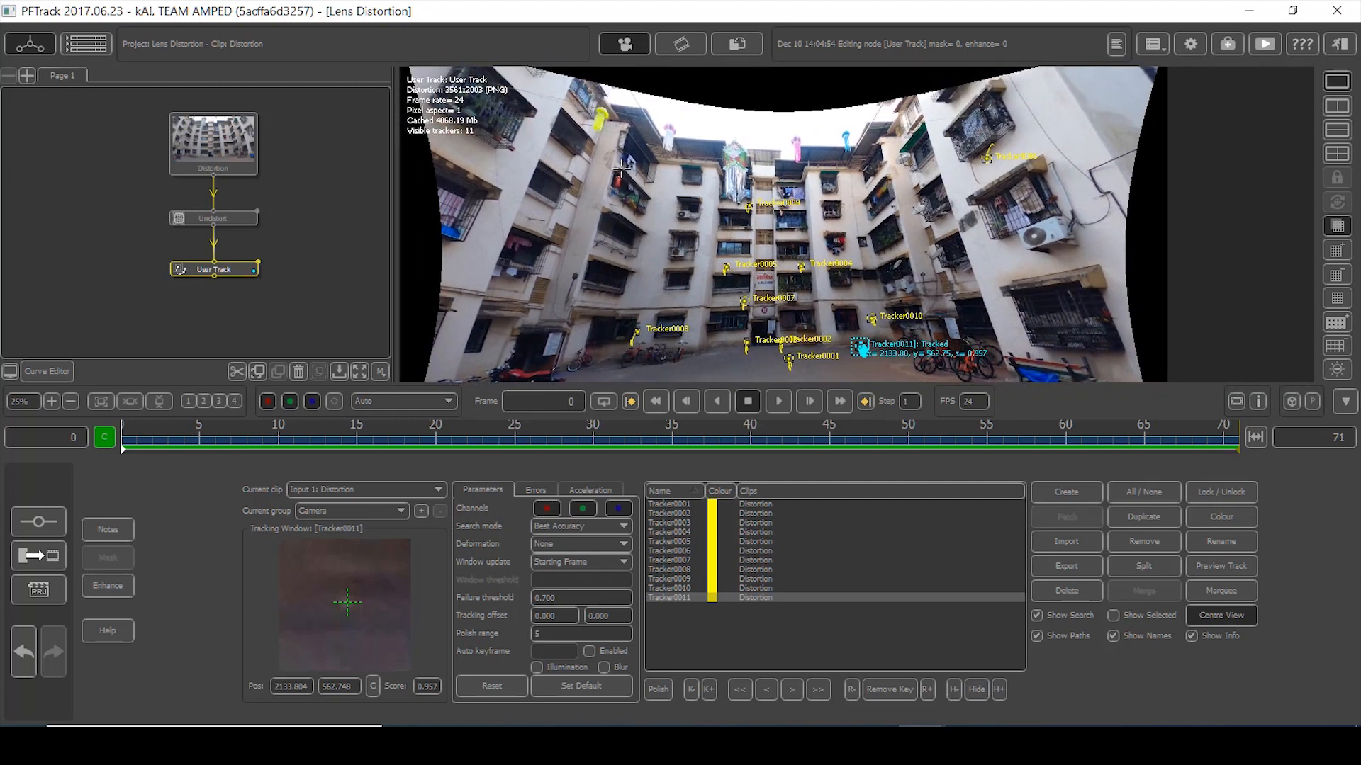
pyautogui.moveTo(257, 278); pyautogui.dragTo(253, 253, button='middle')
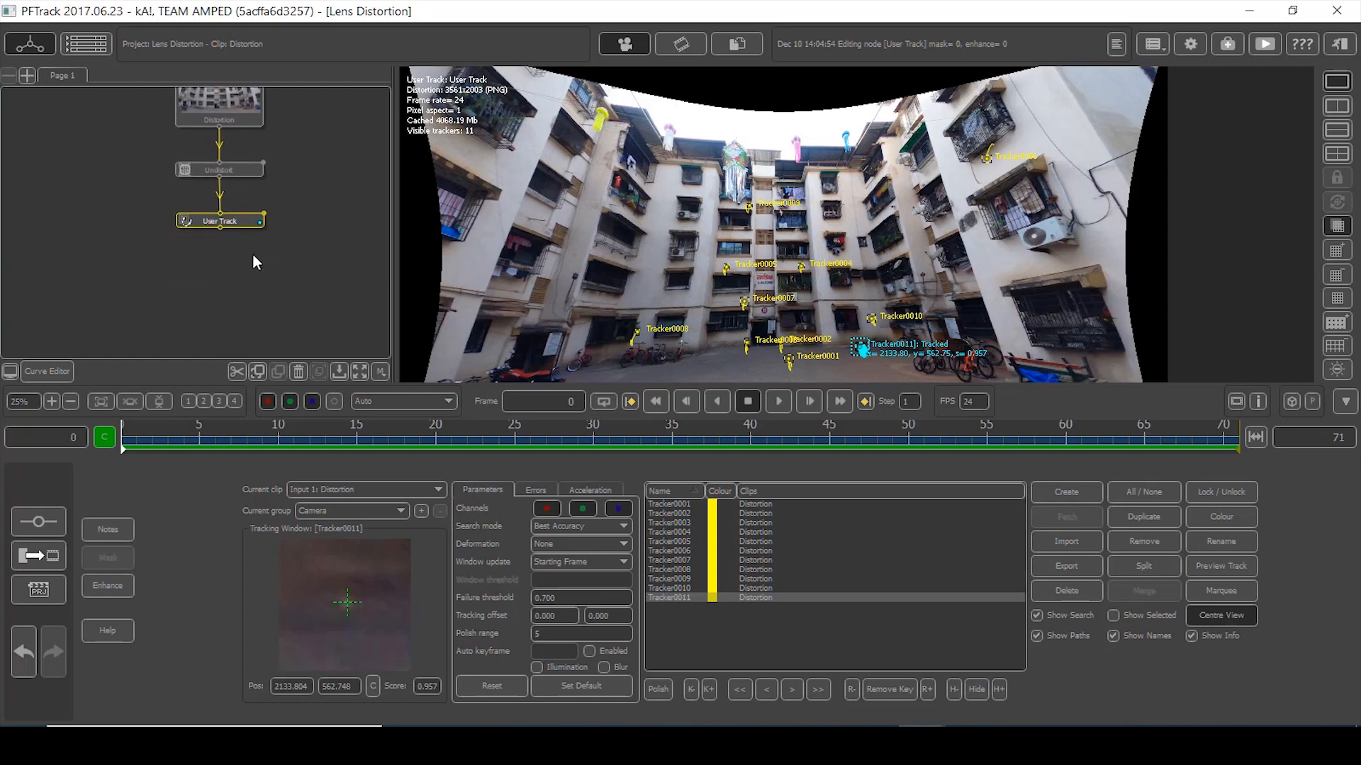
# - Add an Auto Track node after User Track and open its parameters
pyautogui.rightClick(238, 220)
pyautogui.moveTo(282, 240)
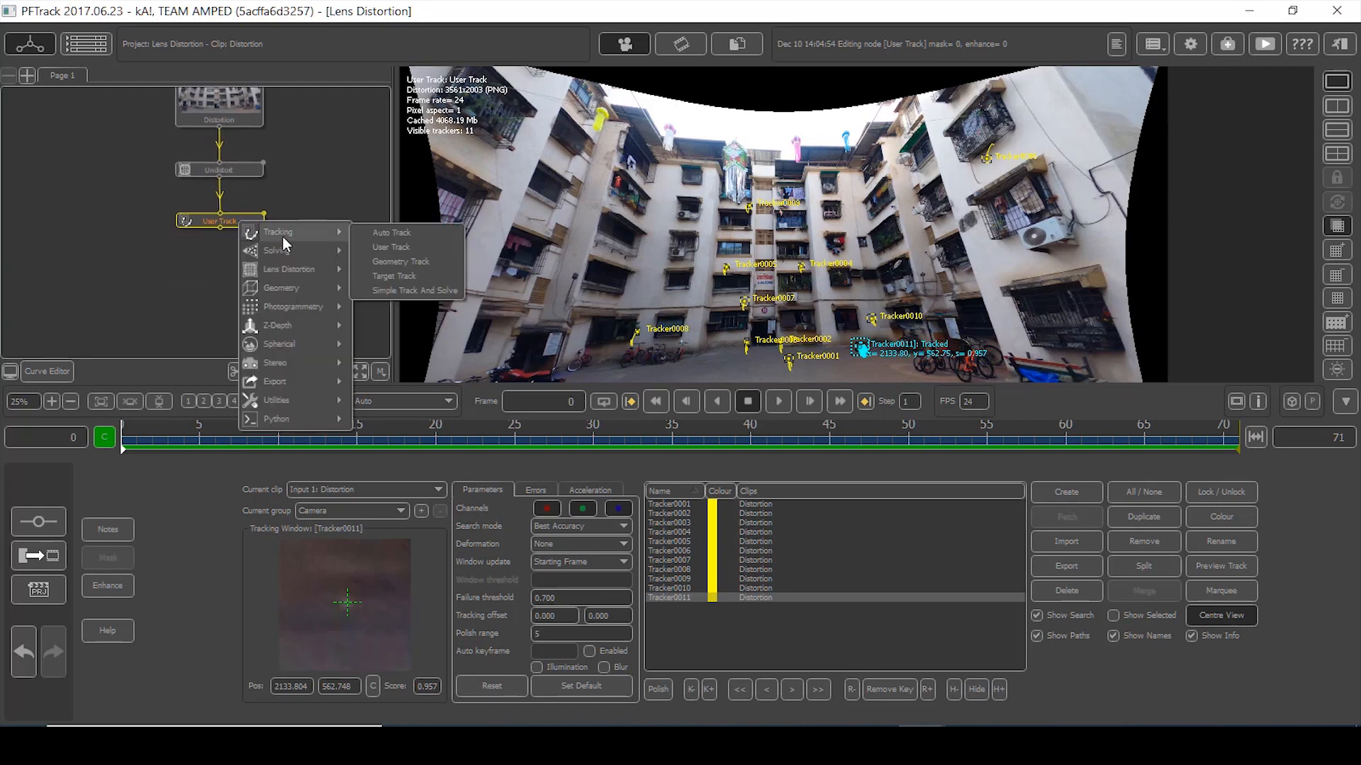
pyautogui.click(395, 231)
pyautogui.doubleClick(233, 275)
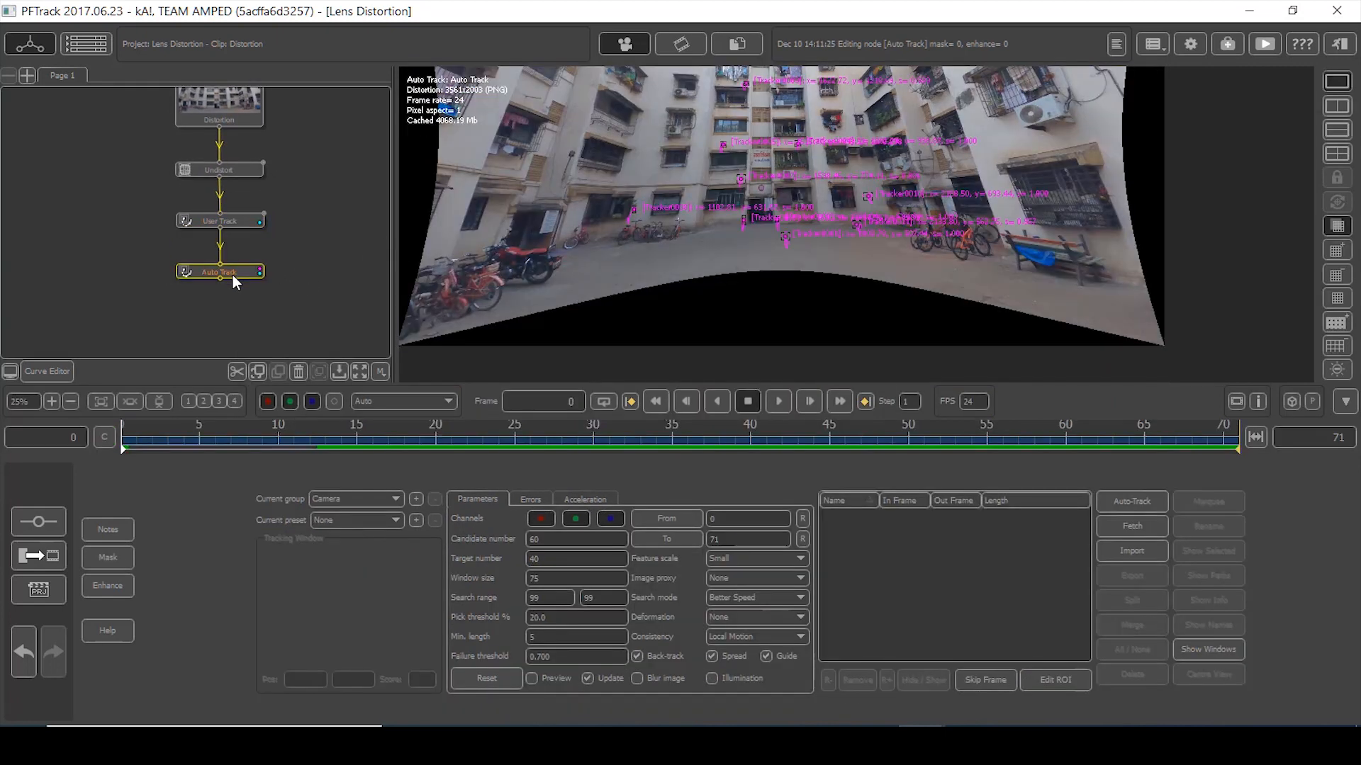
pyautogui.scroll(-3, 617, 241)
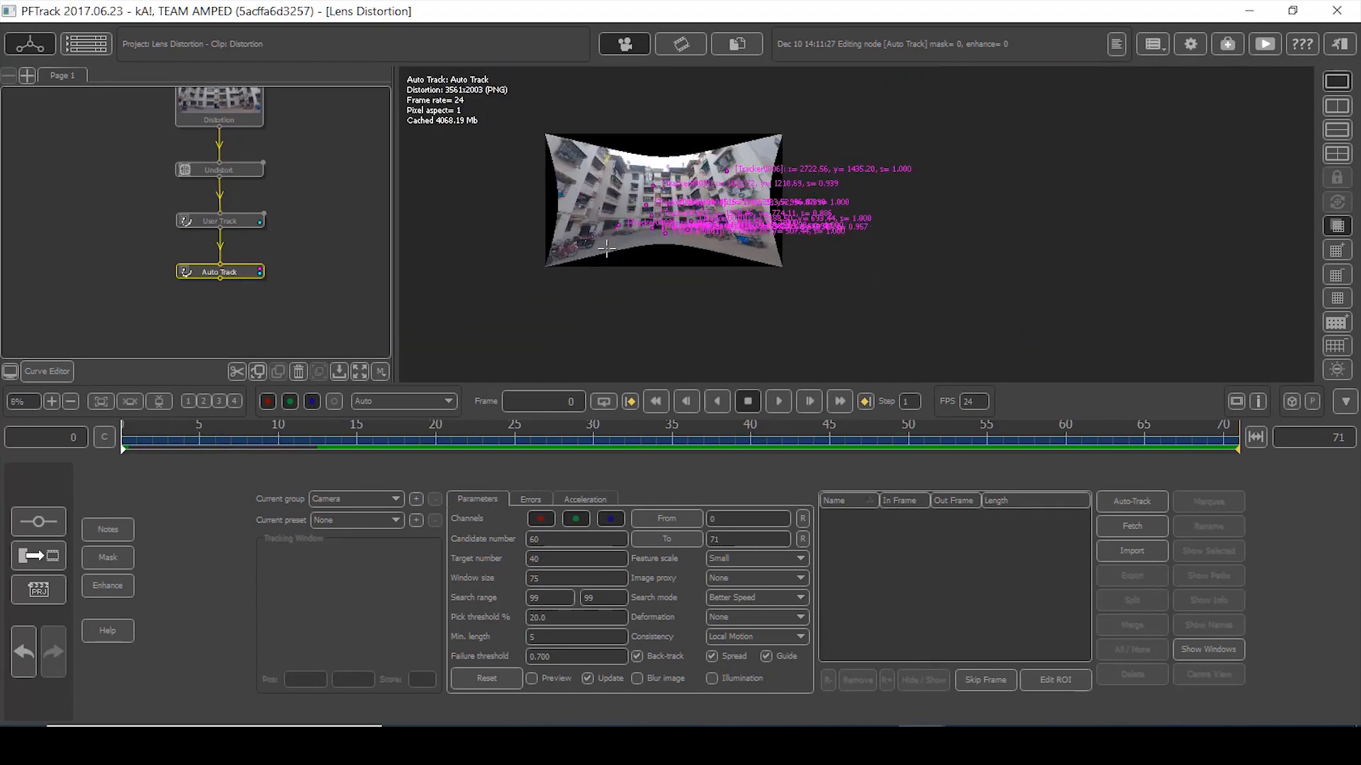
pyautogui.scroll(4, 617, 242)
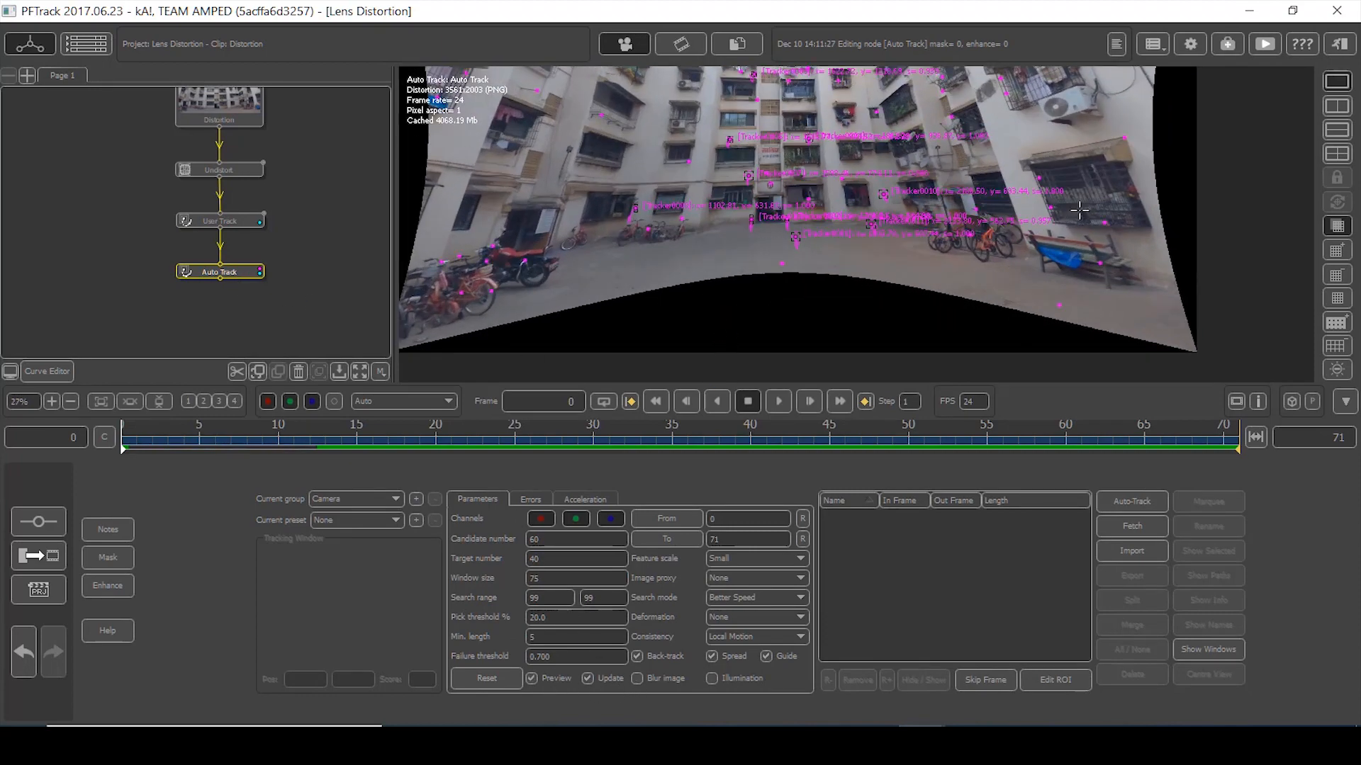
# - Raise the Auto Track candidate number from 60 to 276 and bring up its Mask tools
pyautogui.moveTo(1078, 212); pyautogui.dragTo(998, 429, button='middle')
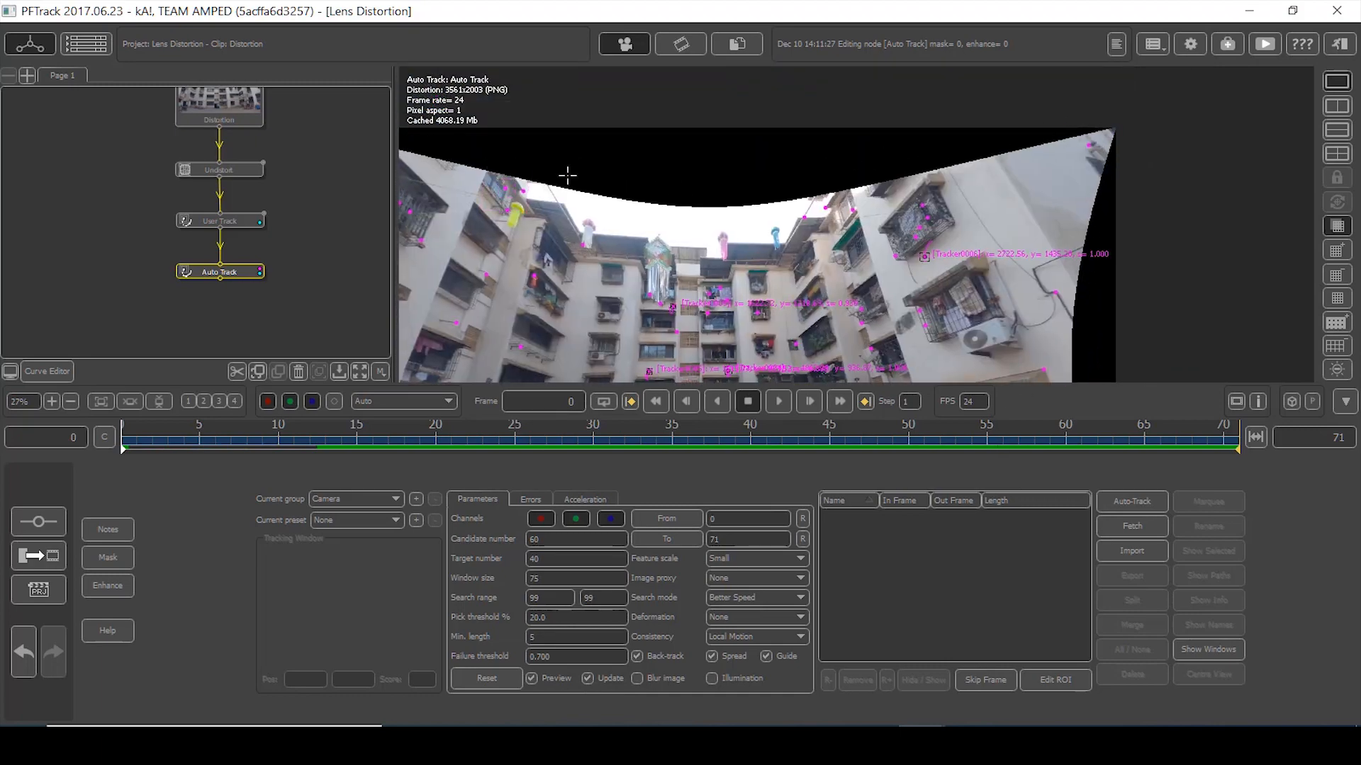
pyautogui.scroll(-3, 659, 117)
pyautogui.scroll(4, 662, 125)
pyautogui.scroll(1, 687, 125)
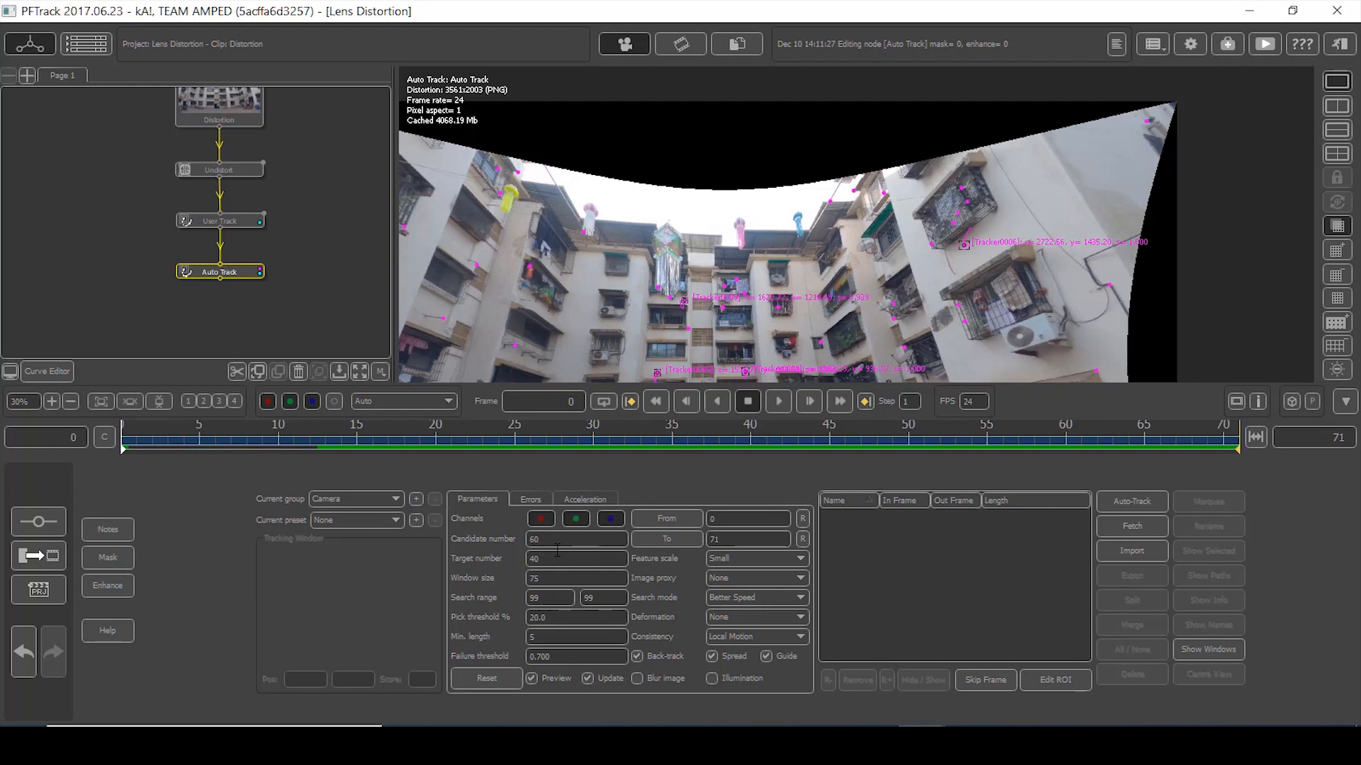
pyautogui.moveTo(540, 541); pyautogui.dragTo(1073, 553)
pyautogui.moveTo(559, 543); pyautogui.dragTo(655, 542)
pyautogui.scroll(-3, 700, 294)
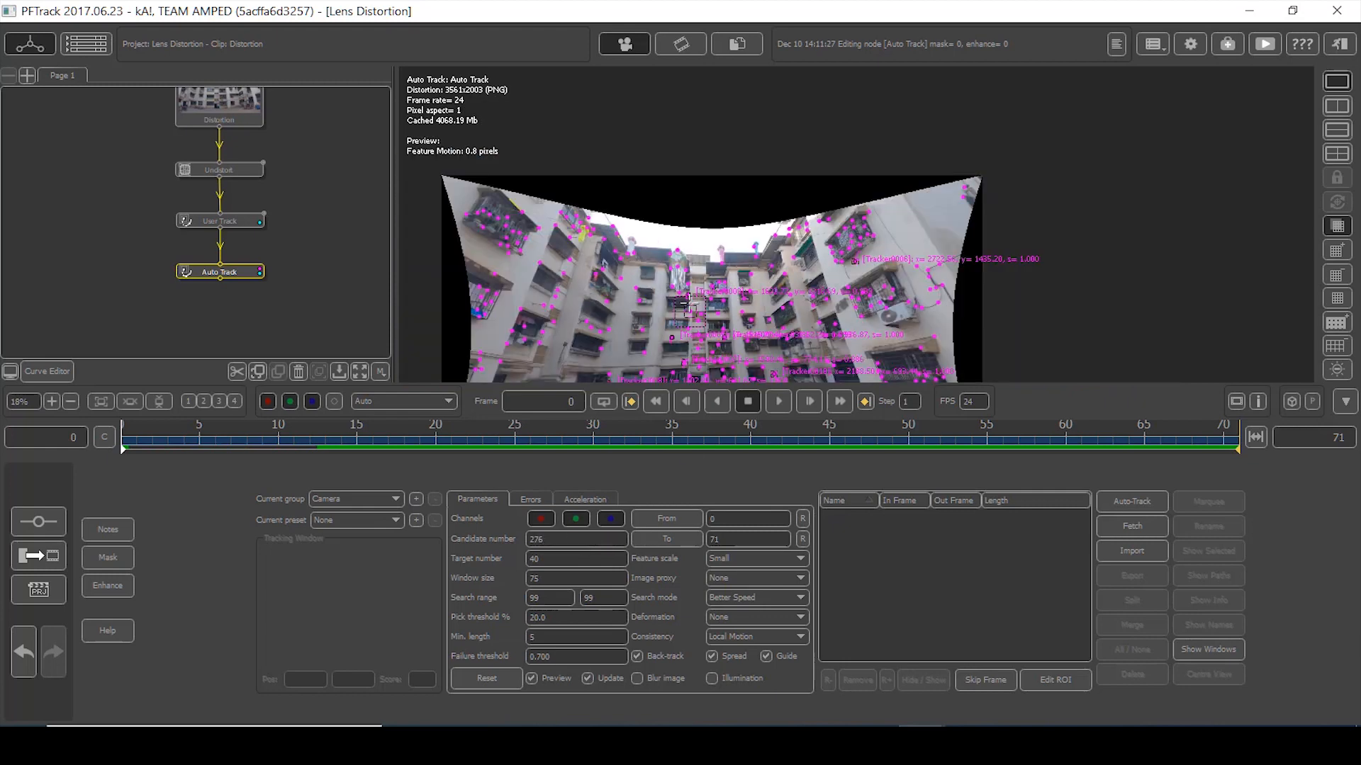
pyautogui.moveTo(737, 201); pyautogui.dragTo(756, 110, button='middle')
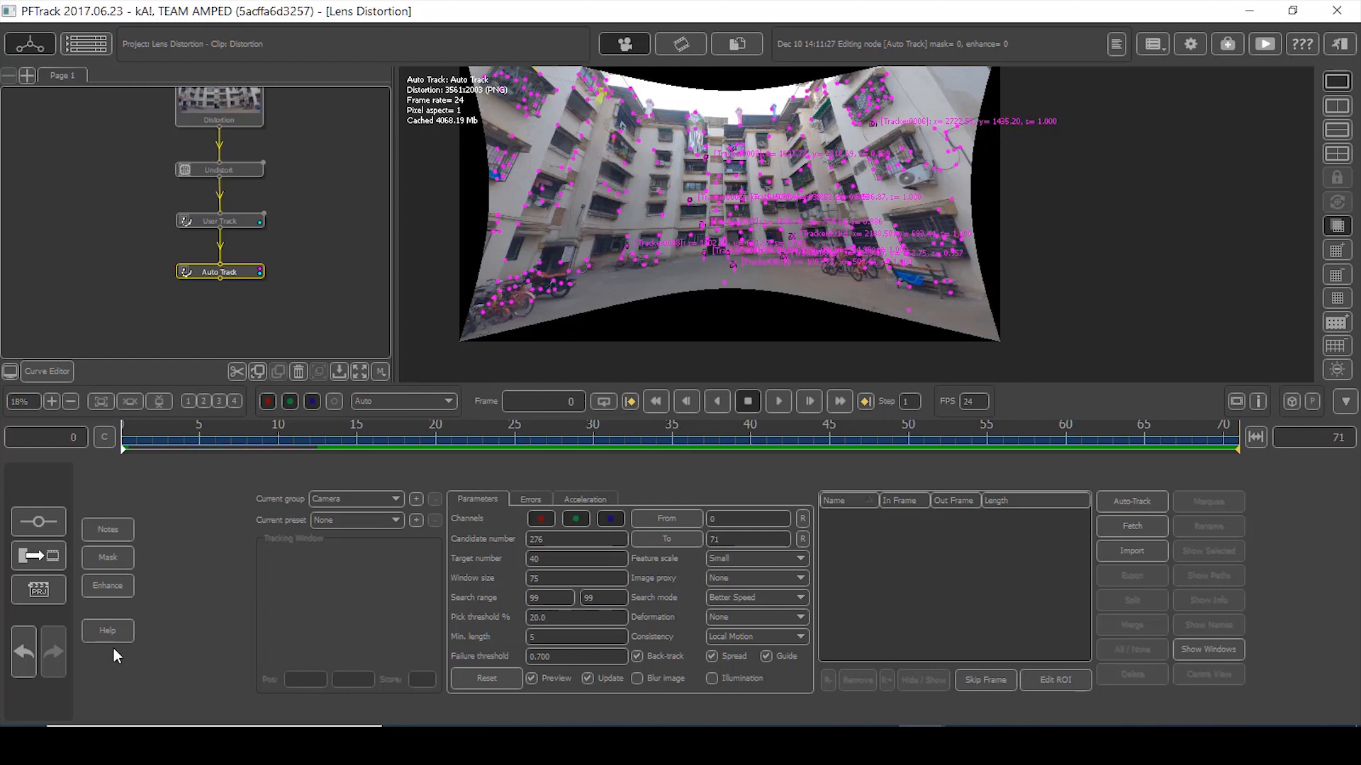
pyautogui.click(106, 557)
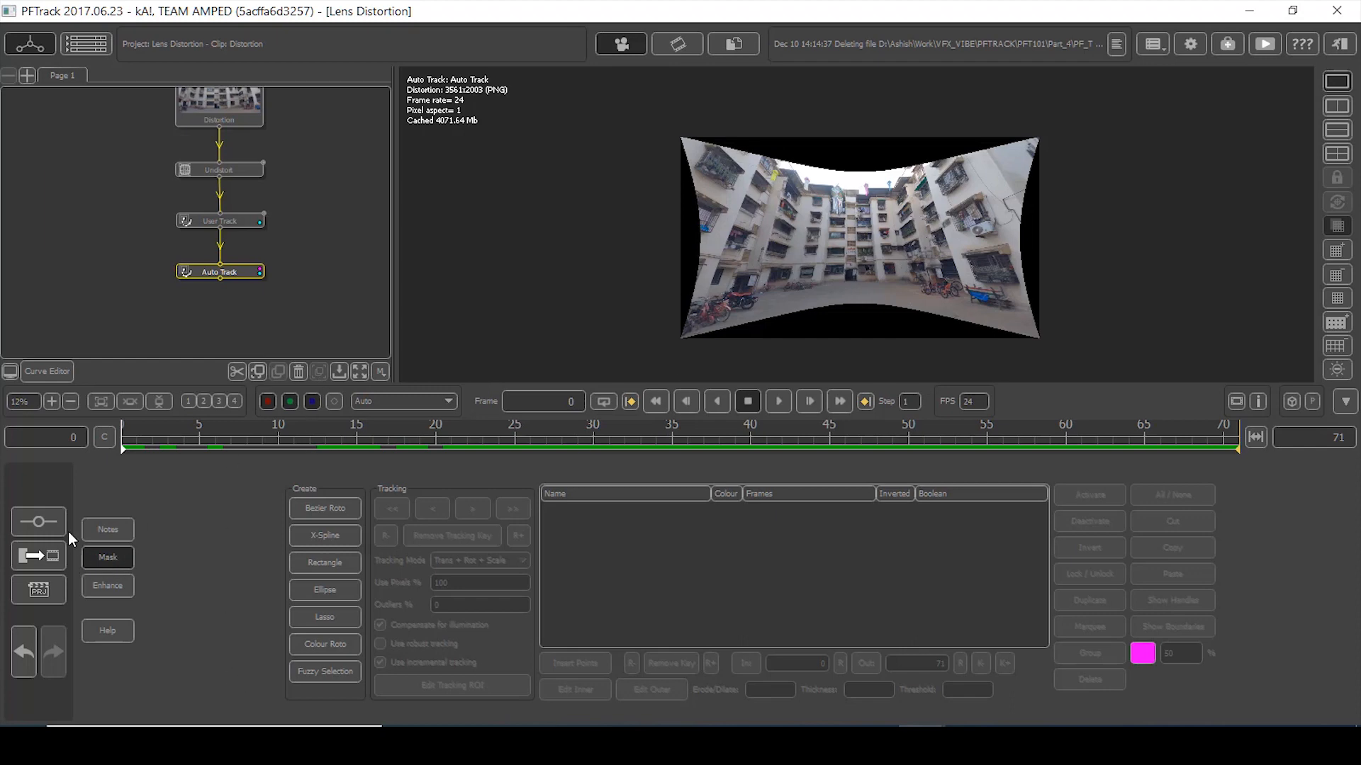
# - Reopen the Auto Track node's parameters with its masking tools shown
pyautogui.click(39, 522)
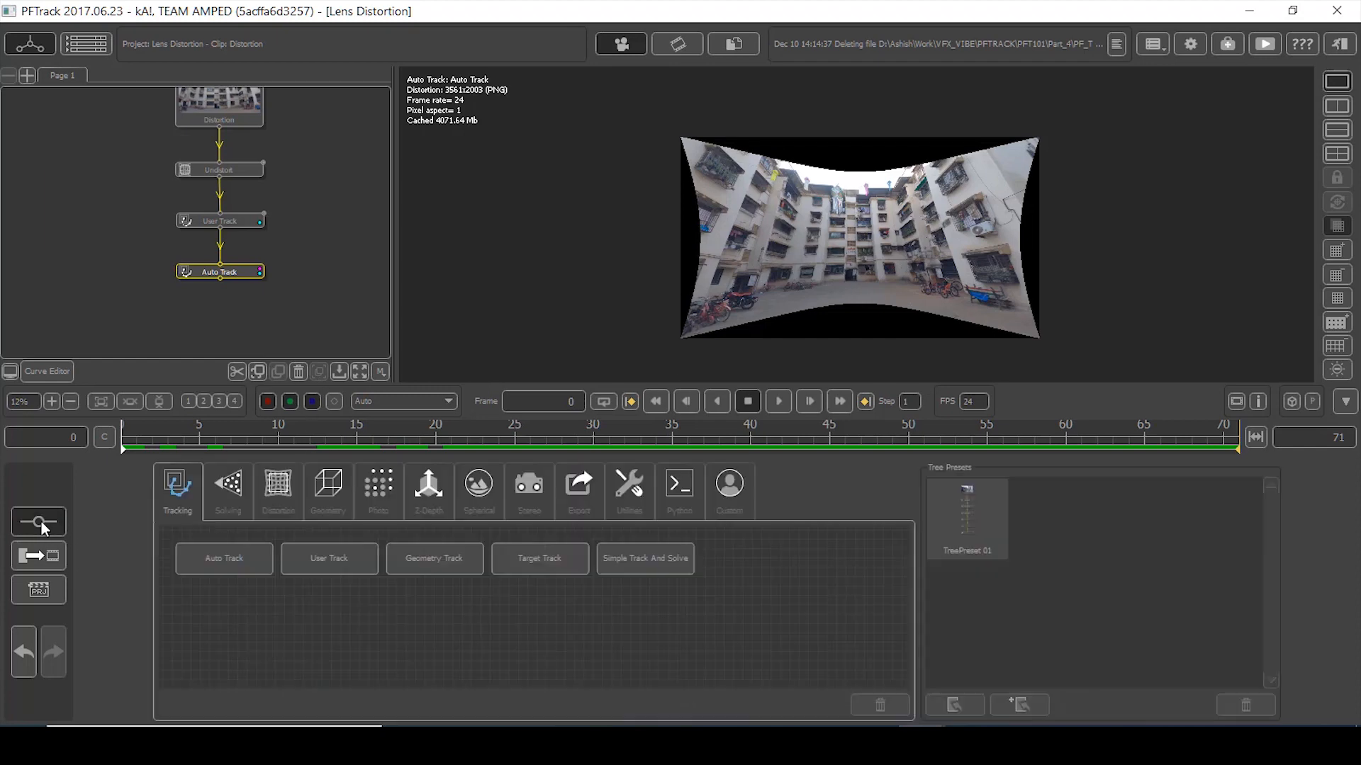
pyautogui.doubleClick(235, 274)
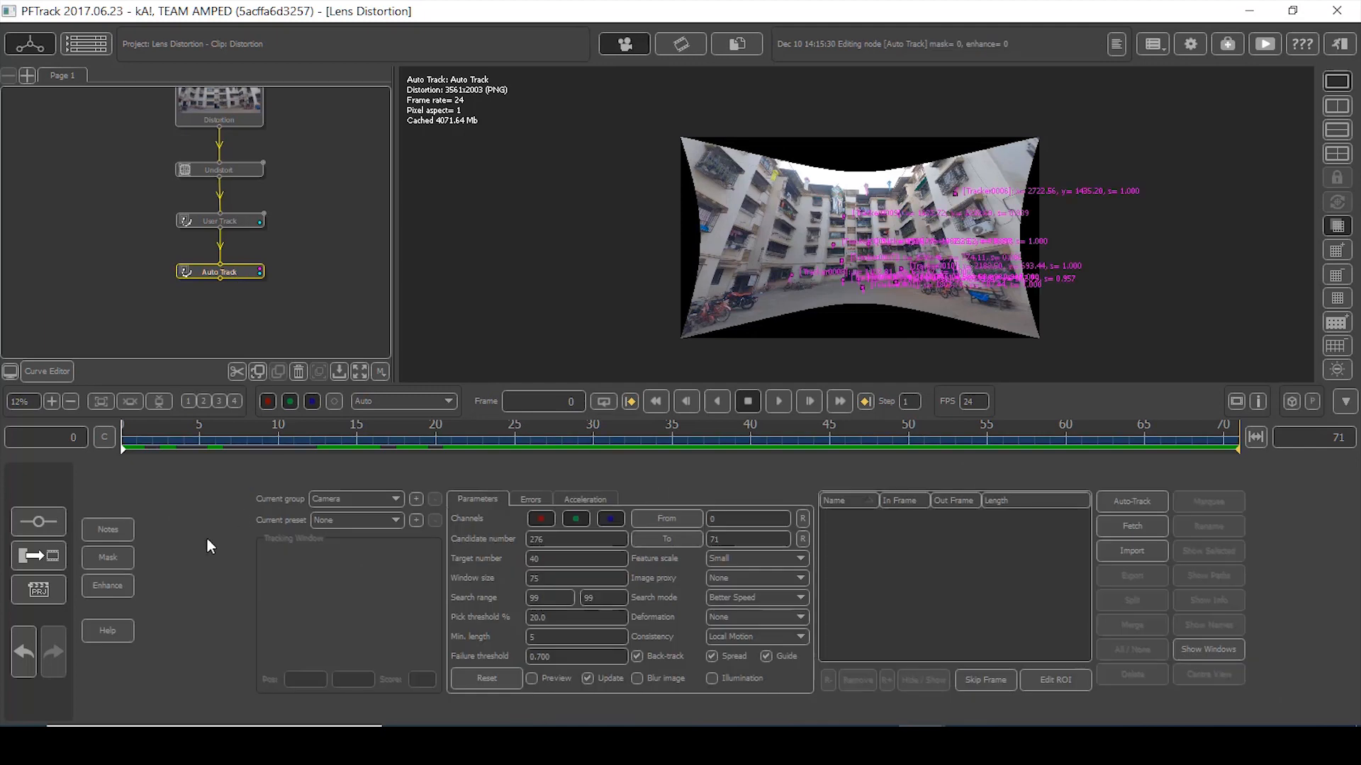
pyautogui.click(105, 557)
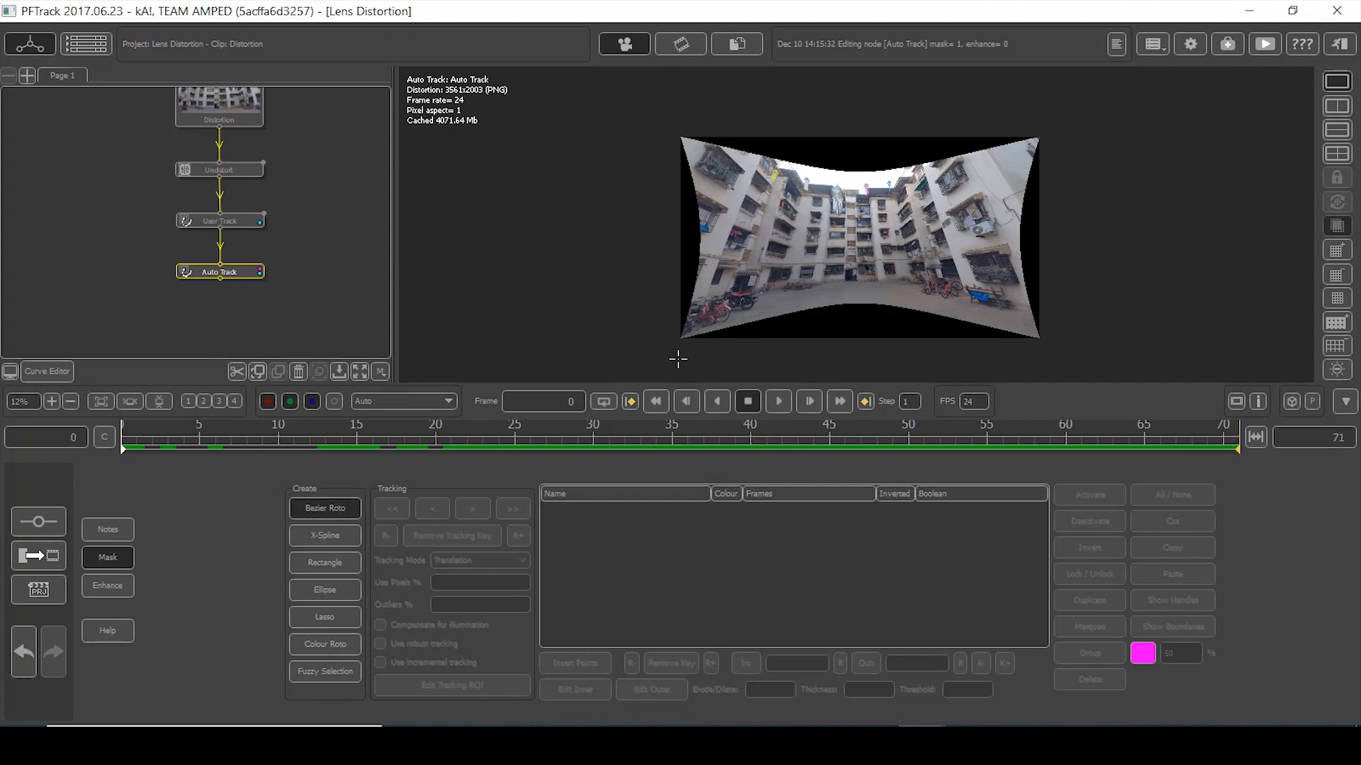
pyautogui.scroll(3, 680, 152)
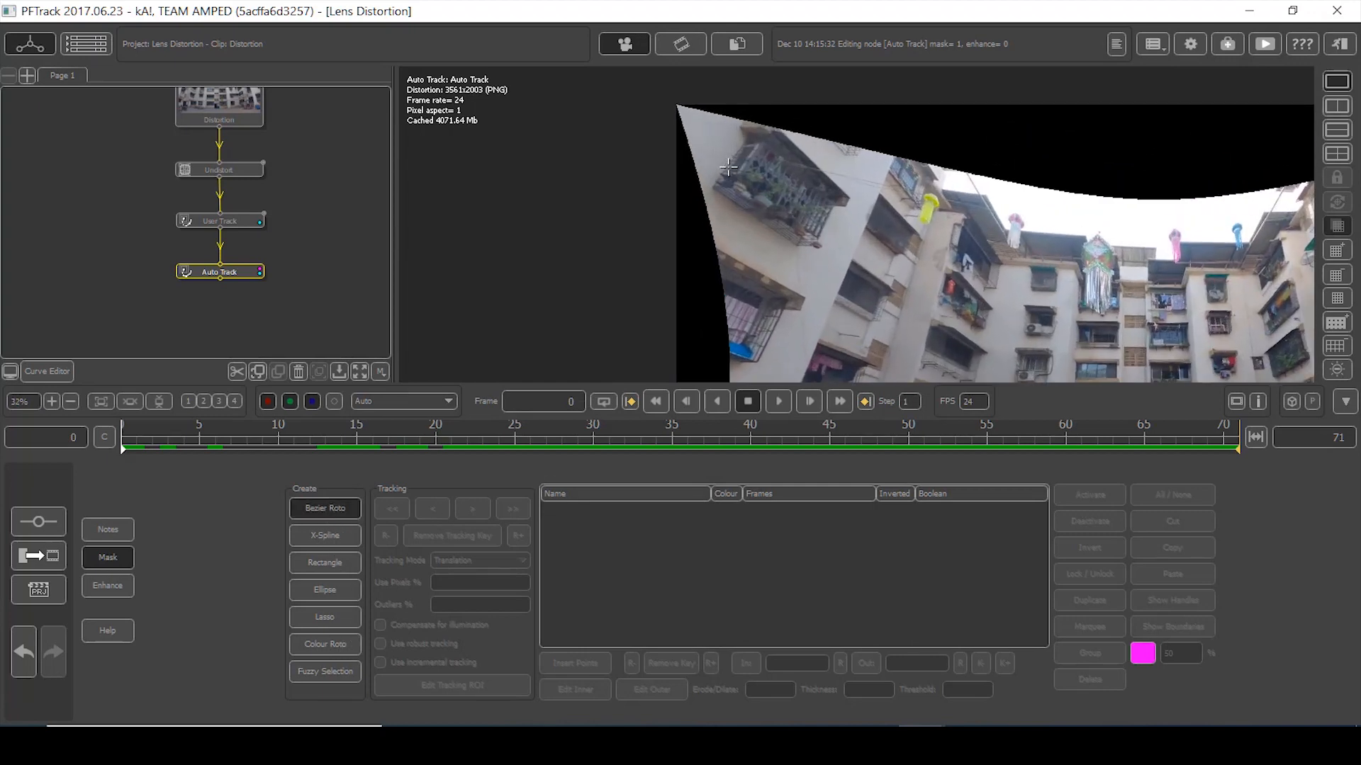
# - Trace and close a Bezier roto mask, Roto0001, over the left black border
pyautogui.click(678, 93)
pyautogui.click(728, 253)
pyautogui.moveTo(742, 288); pyautogui.dragTo(697, 104, button='middle')
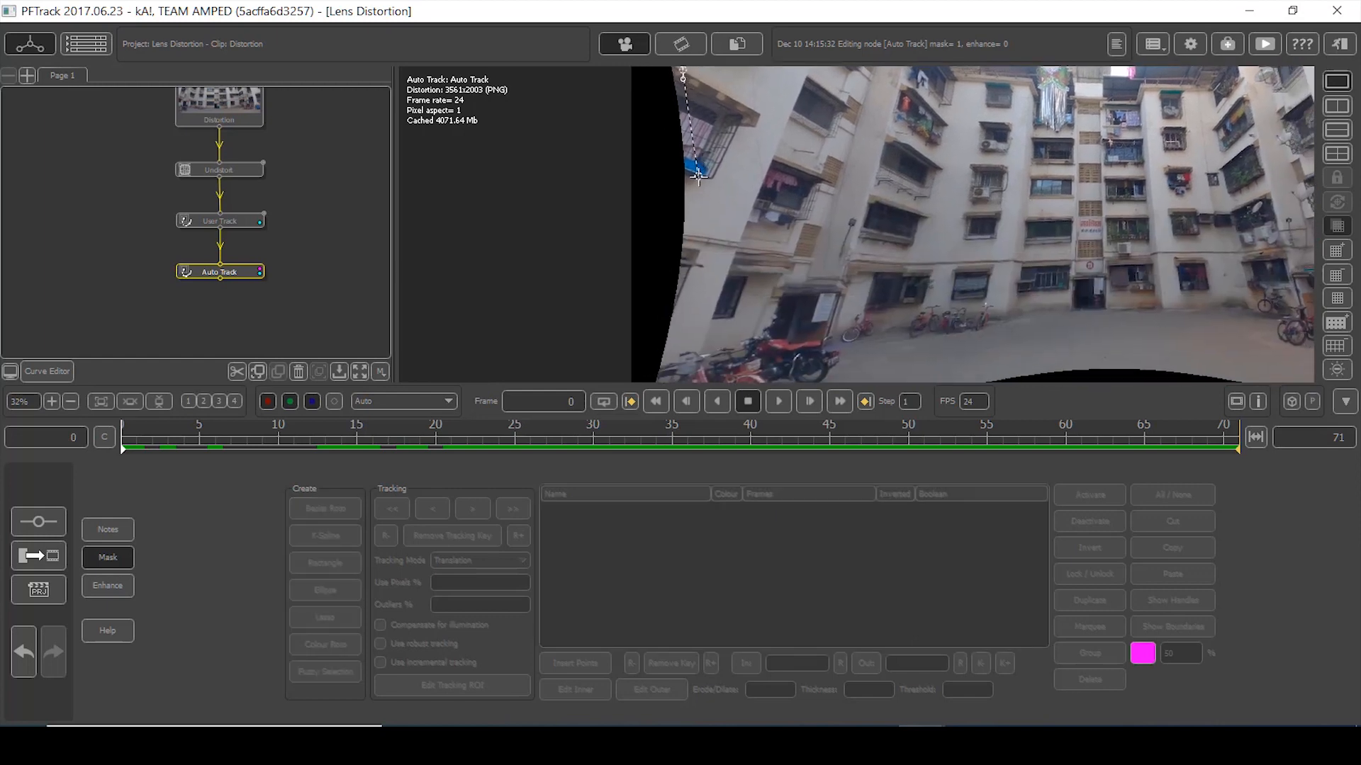
pyautogui.click(692, 176)
pyautogui.moveTo(684, 298); pyautogui.dragTo(683, 312)
pyautogui.click(667, 377)
pyautogui.scroll(3, 682, 358)
pyautogui.moveTo(682, 358); pyautogui.dragTo(724, 230, button='middle')
pyautogui.click(678, 339)
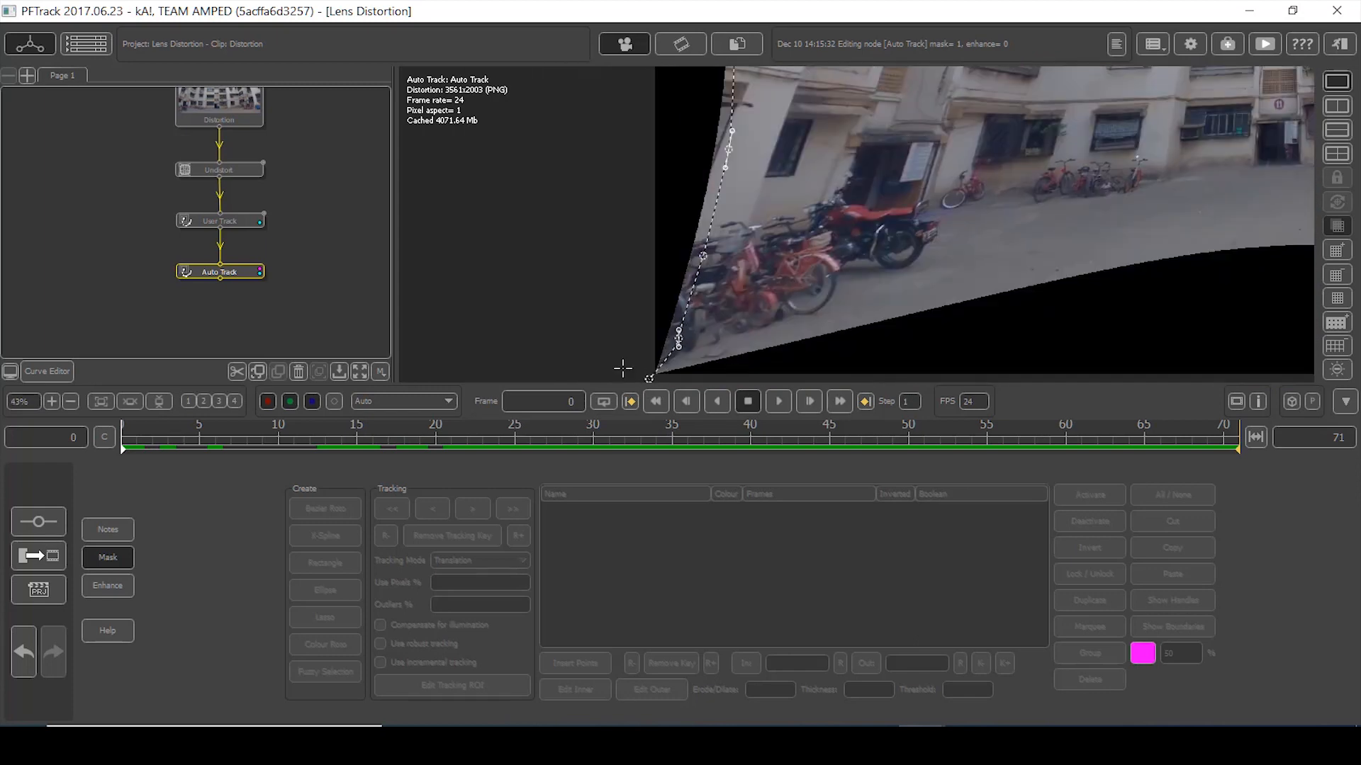
pyautogui.moveTo(627, 82); pyautogui.dragTo(611, 379, button='middle')
pyautogui.click(609, 212)
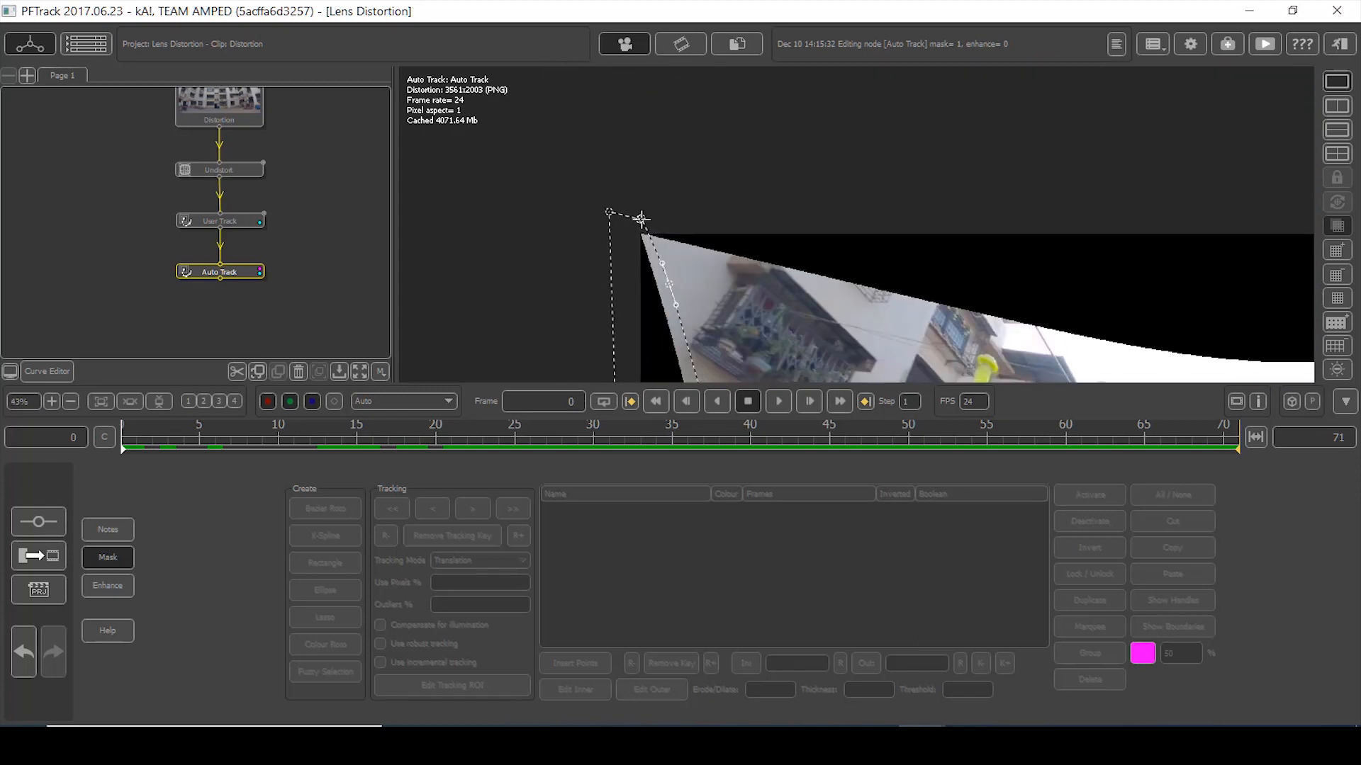
pyautogui.click(641, 219)
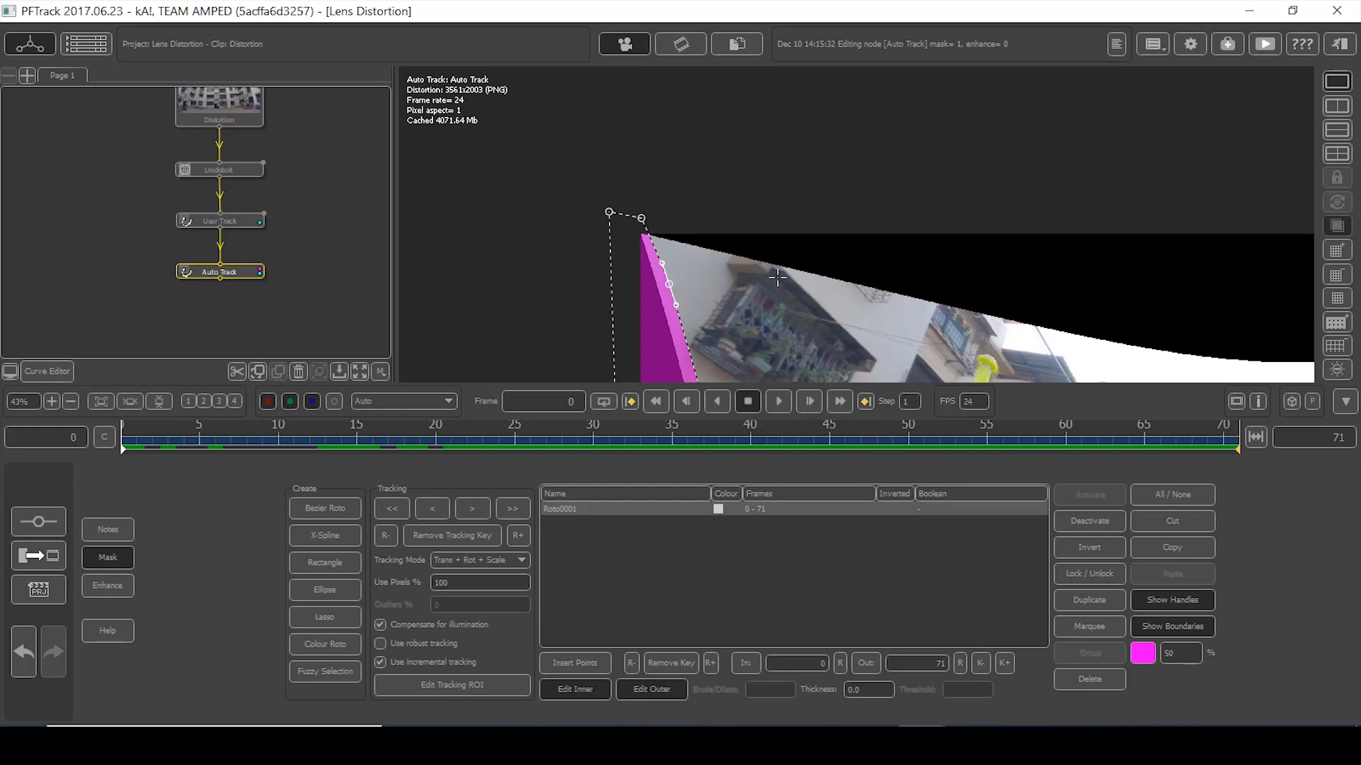
pyautogui.scroll(-8, 799, 243)
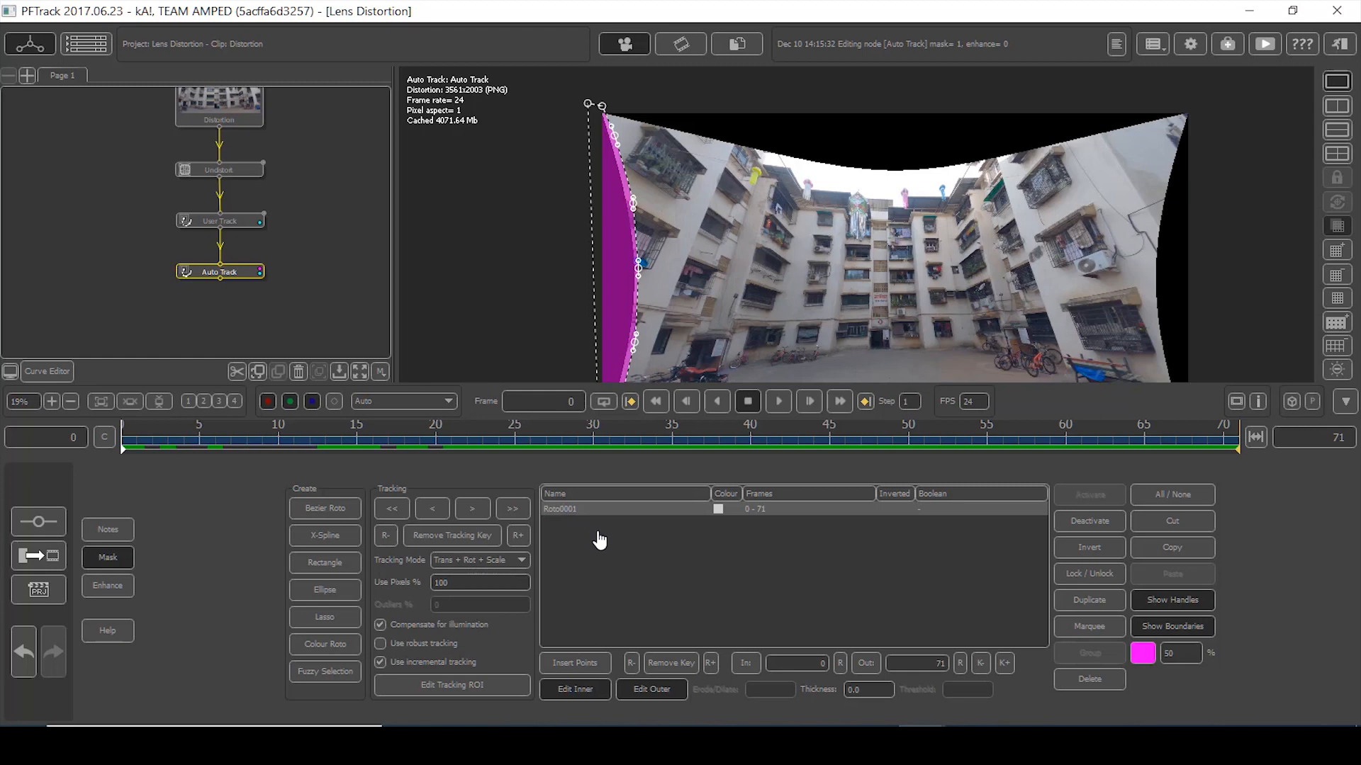
# - Begin a second Bezier roto mask tracing the image's top border
pyautogui.click(614, 574)
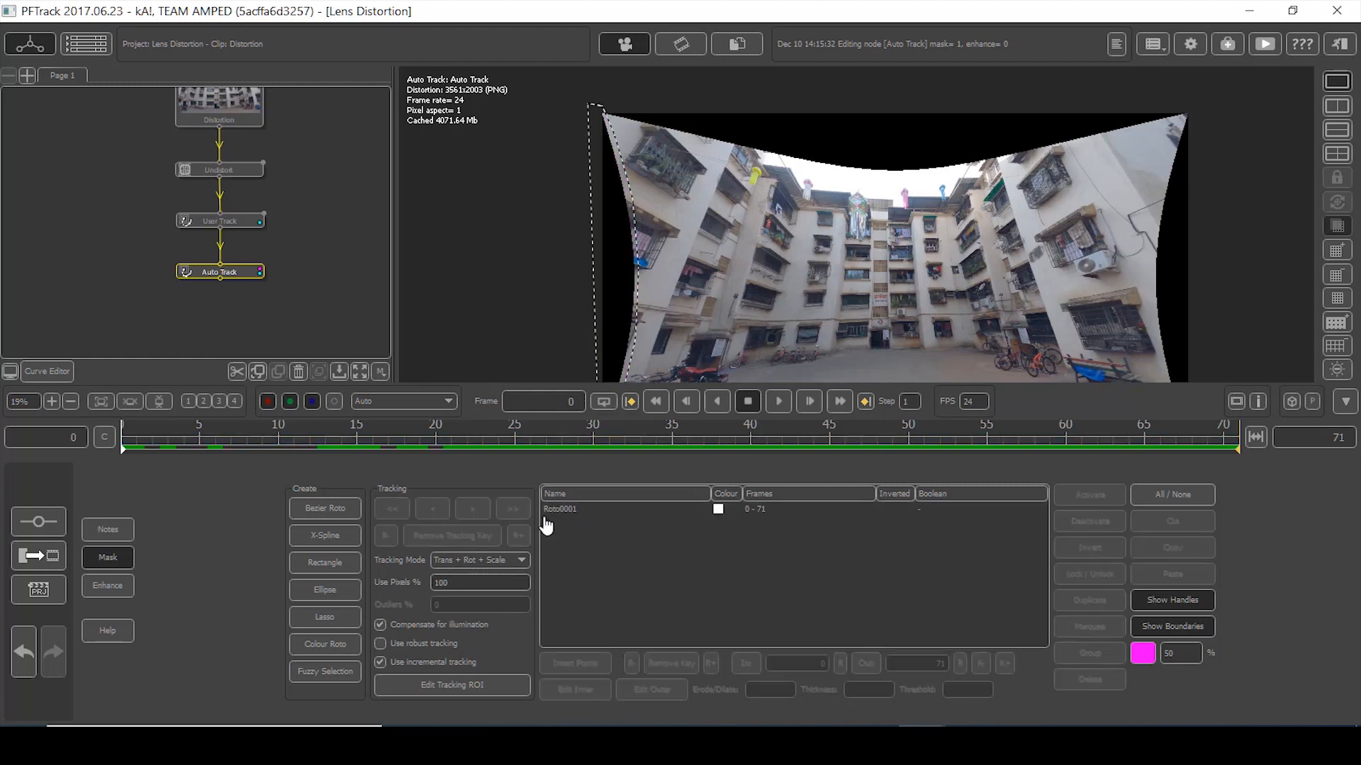
pyautogui.click(350, 516)
pyautogui.scroll(2, 558, 111)
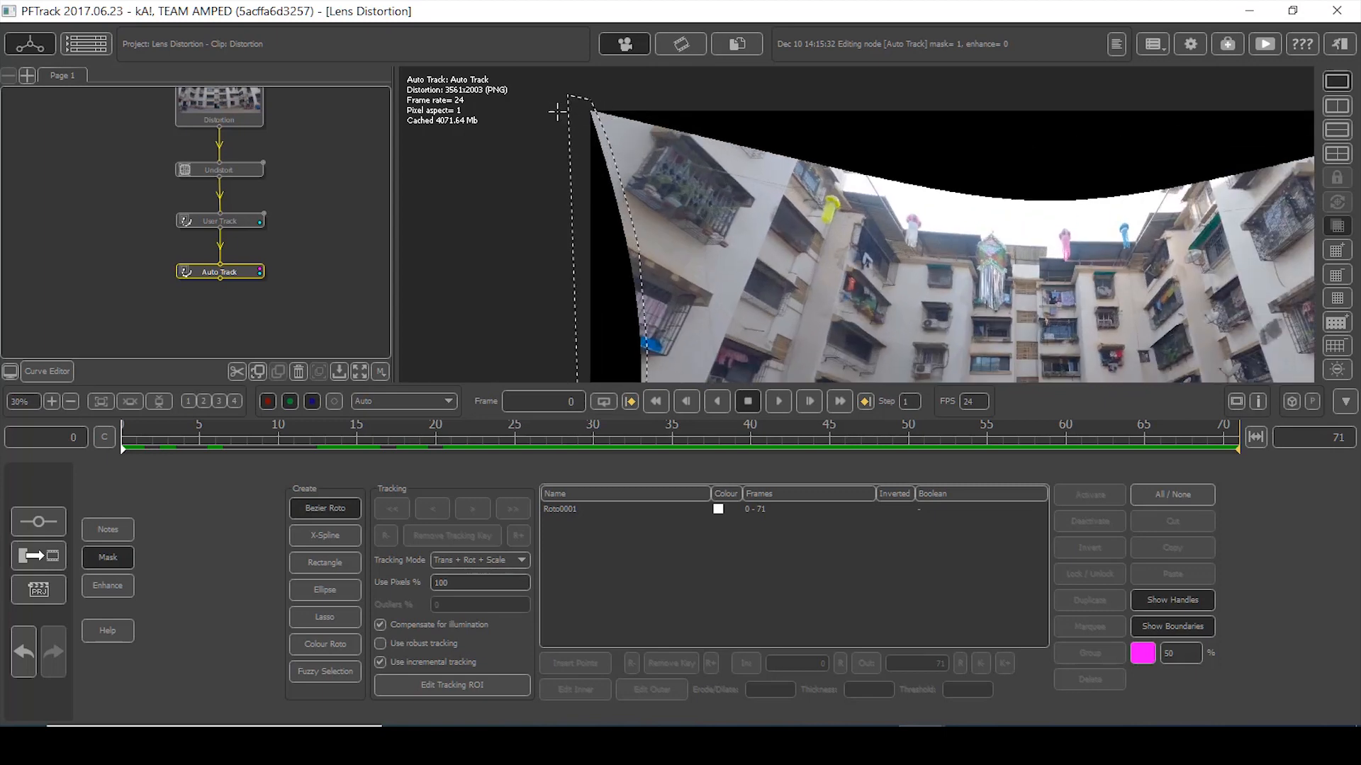
pyautogui.click(552, 110)
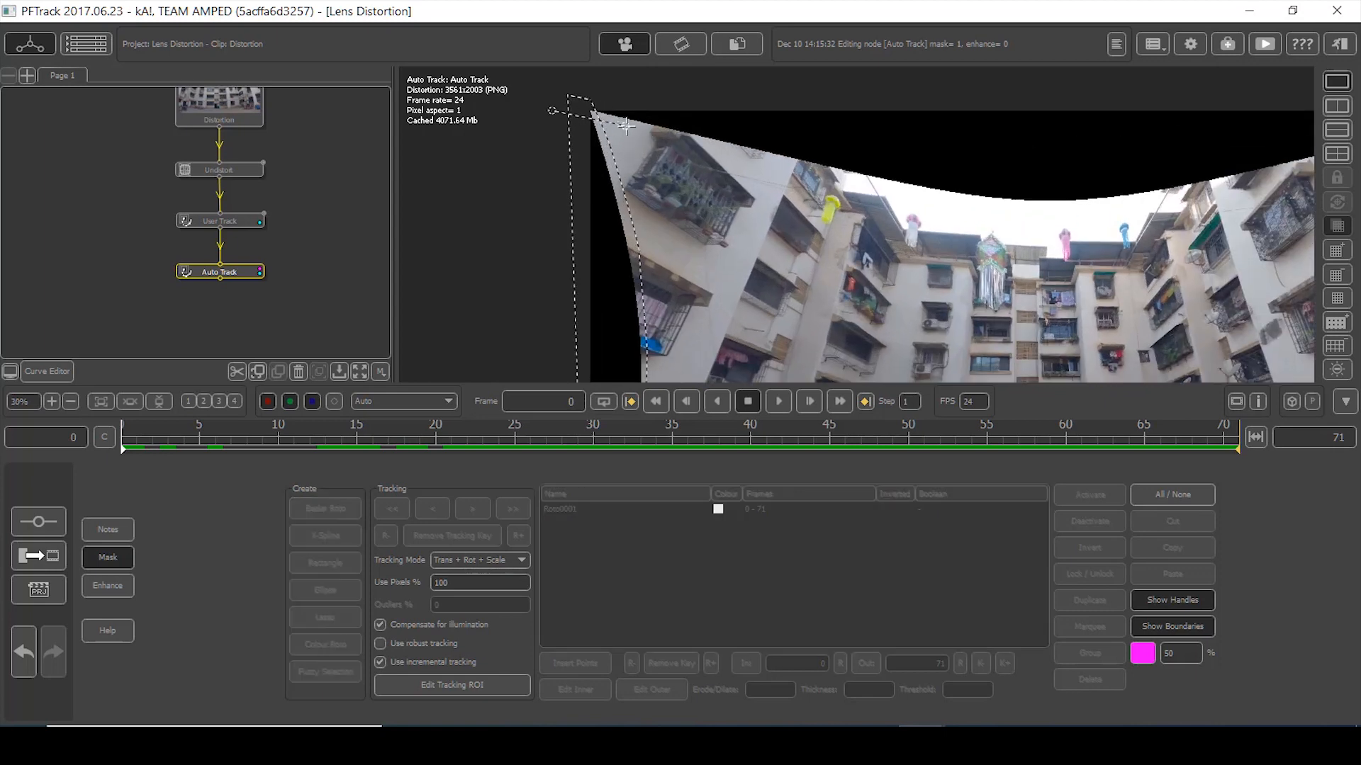
pyautogui.click(779, 163)
pyautogui.click(1120, 205)
pyautogui.moveTo(1211, 200); pyautogui.dragTo(799, 242, button='middle')
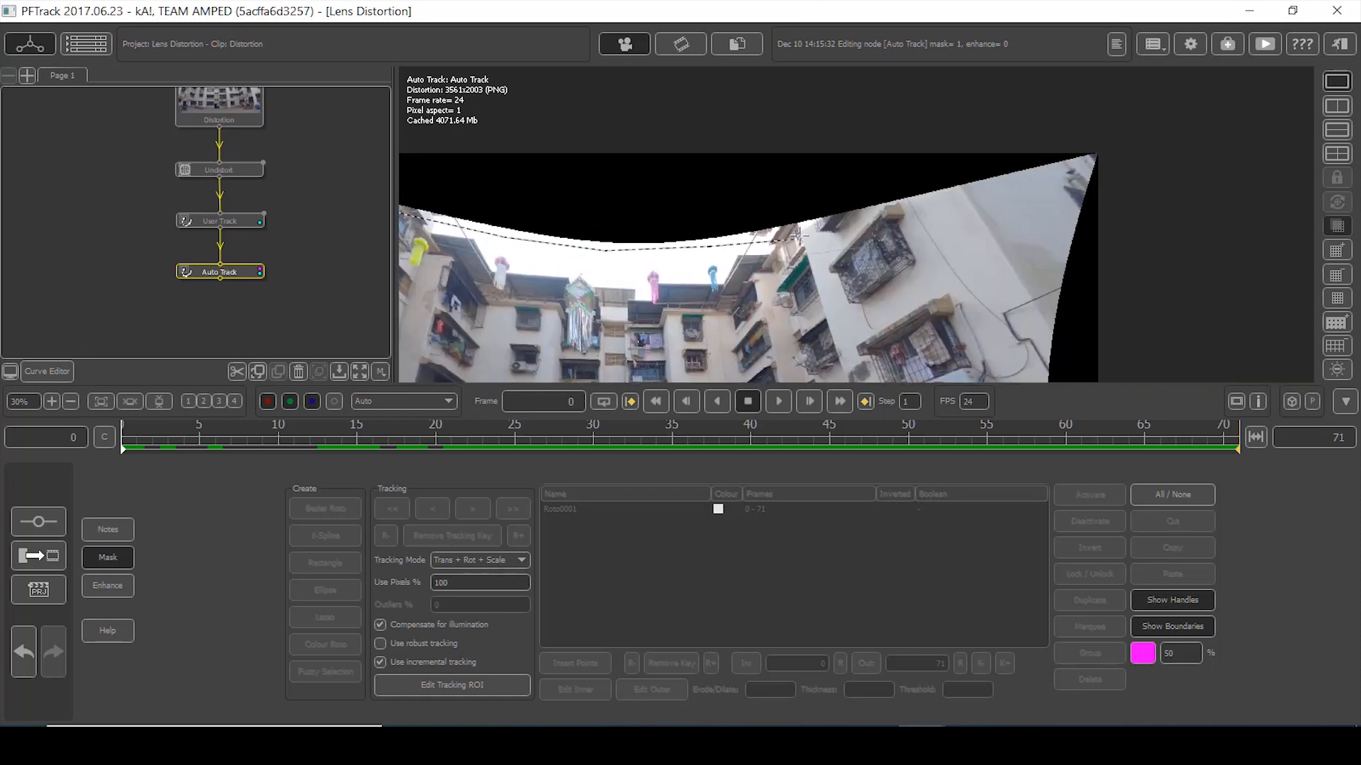
# - Finish the top-border mask, enable Preview, and auto-track with Better Accuracy search mode
pyautogui.click(893, 208)
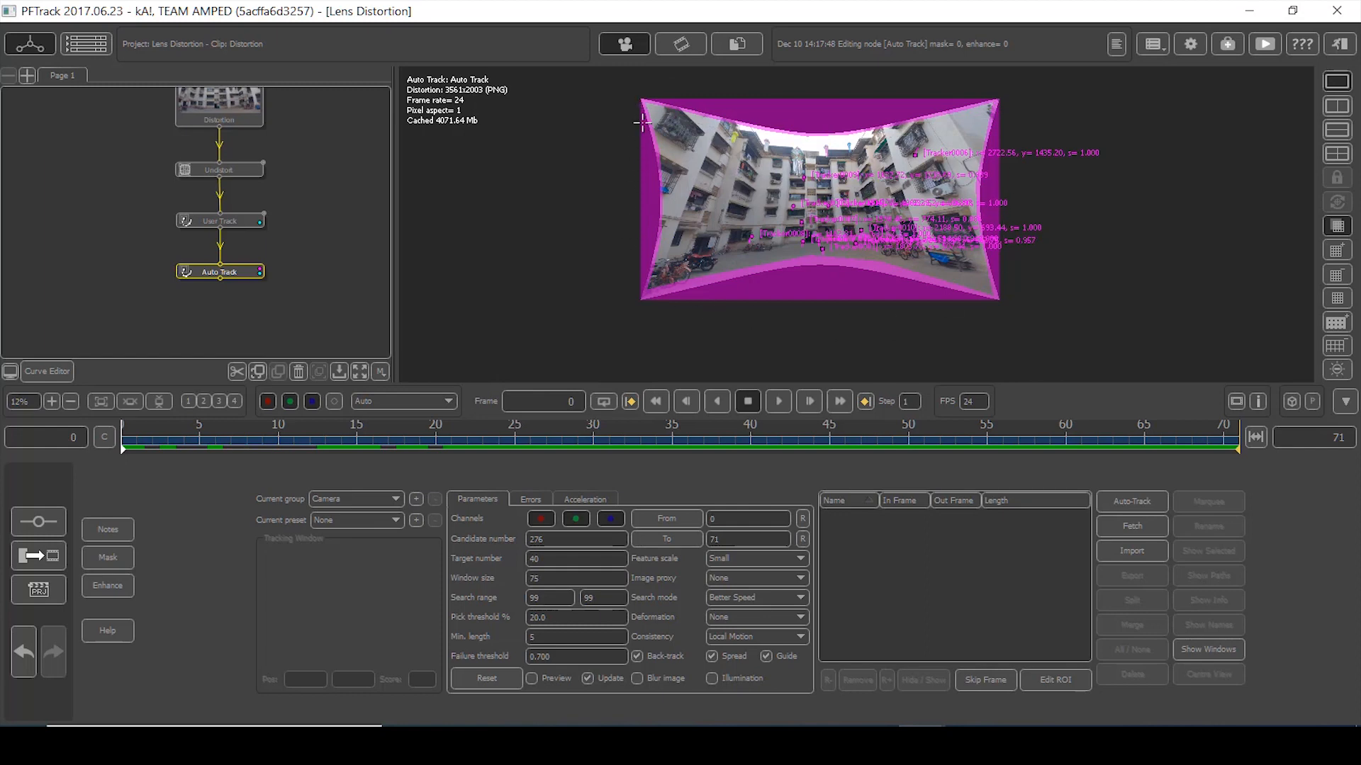
pyautogui.click(532, 679)
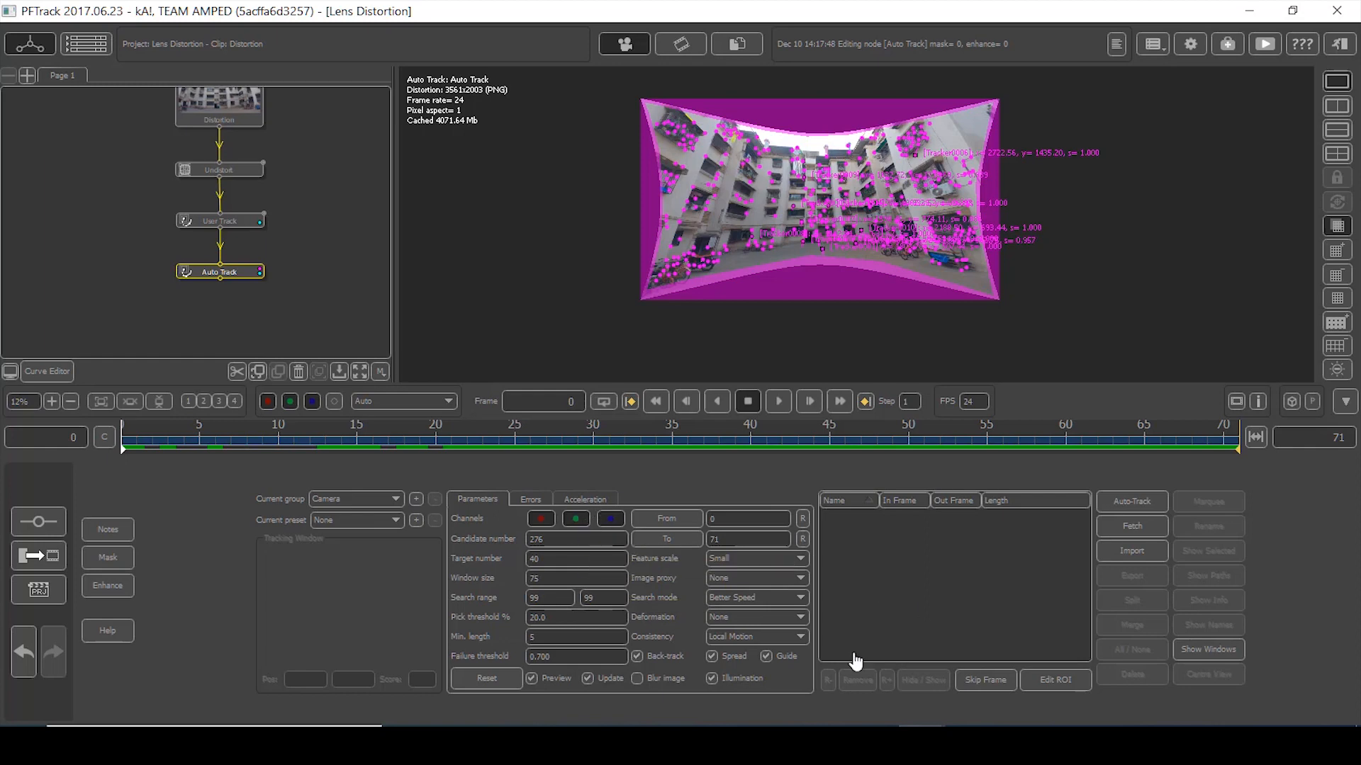
pyautogui.click(764, 596)
pyautogui.click(755, 623)
pyautogui.click(1134, 501)
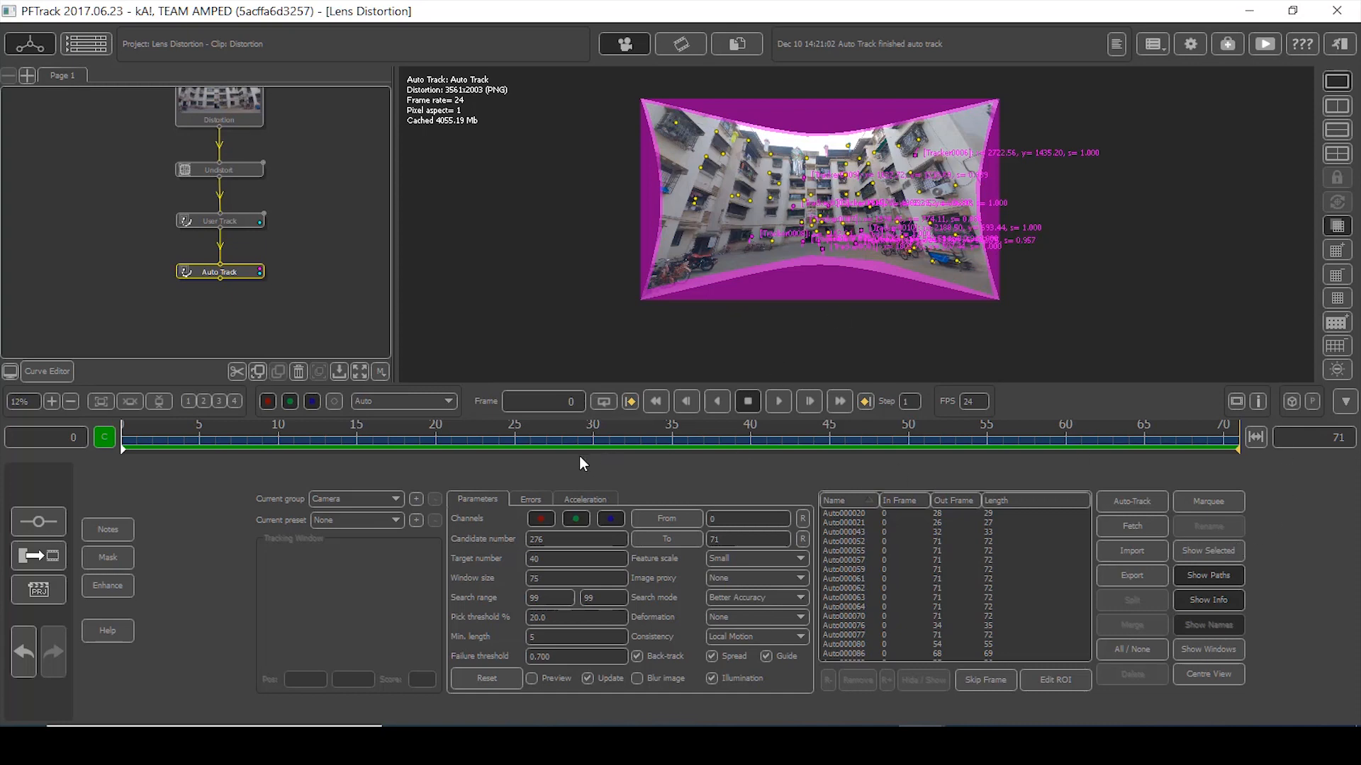
# - Review the auto trackers, then add a Solving > Camera Solver node after Auto Track
pyautogui.moveTo(221, 445); pyautogui.dragTo(435, 430)
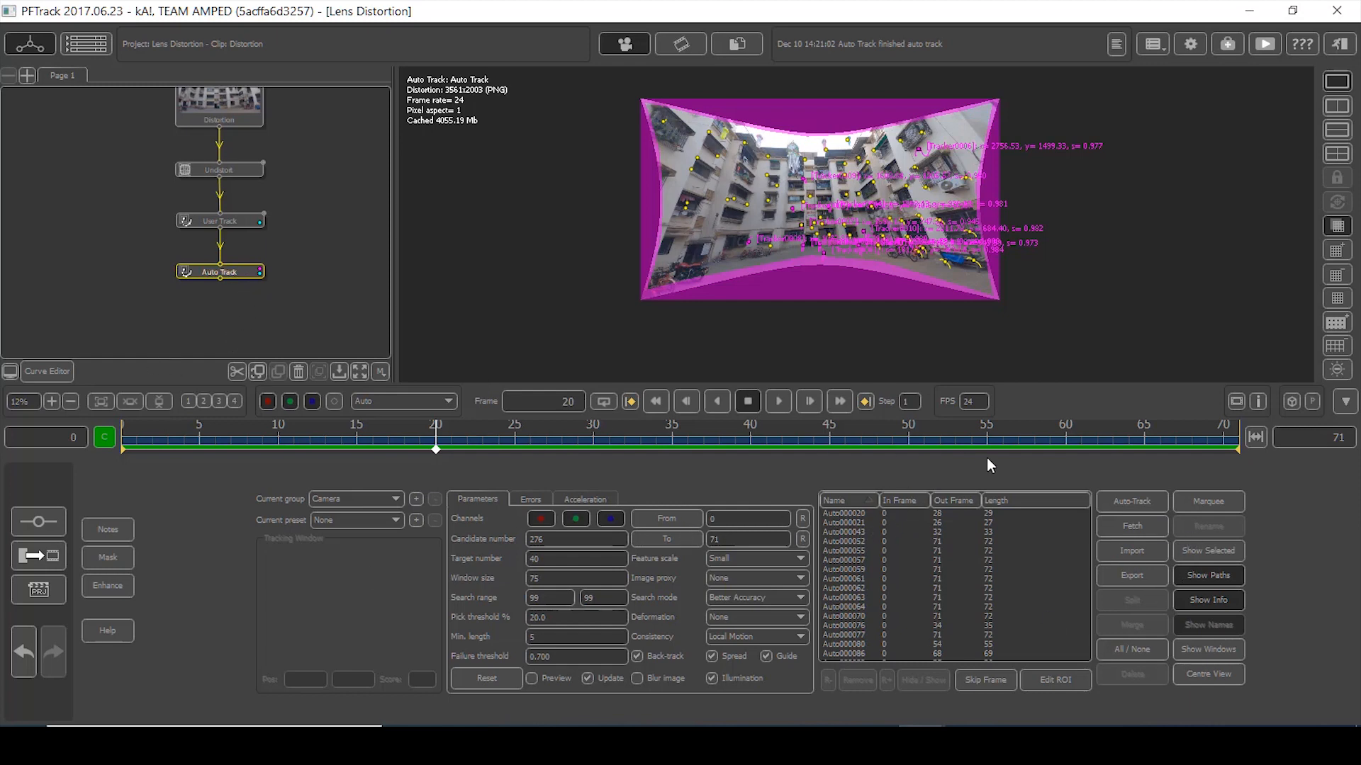
pyautogui.rightClick(232, 270)
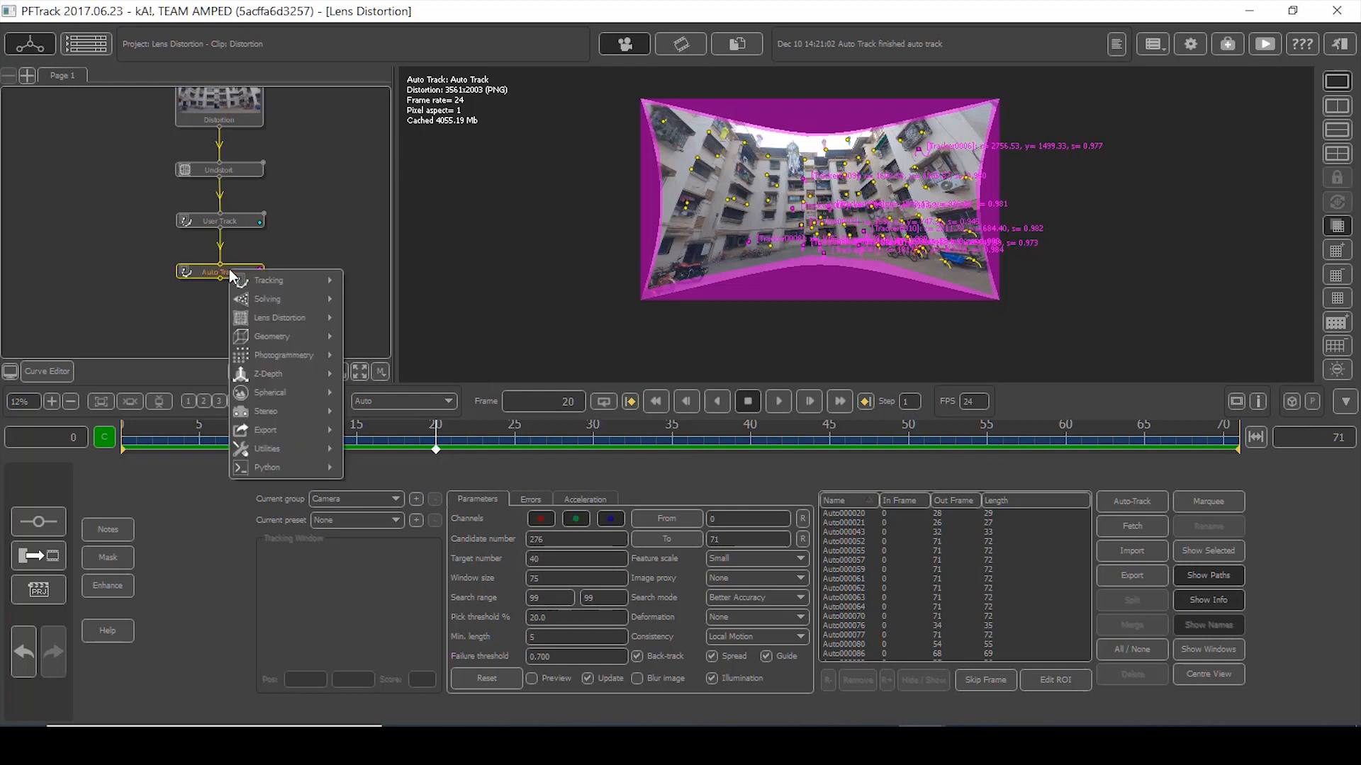
pyautogui.moveTo(289, 351)
pyautogui.moveTo(294, 303)
pyautogui.click(389, 300)
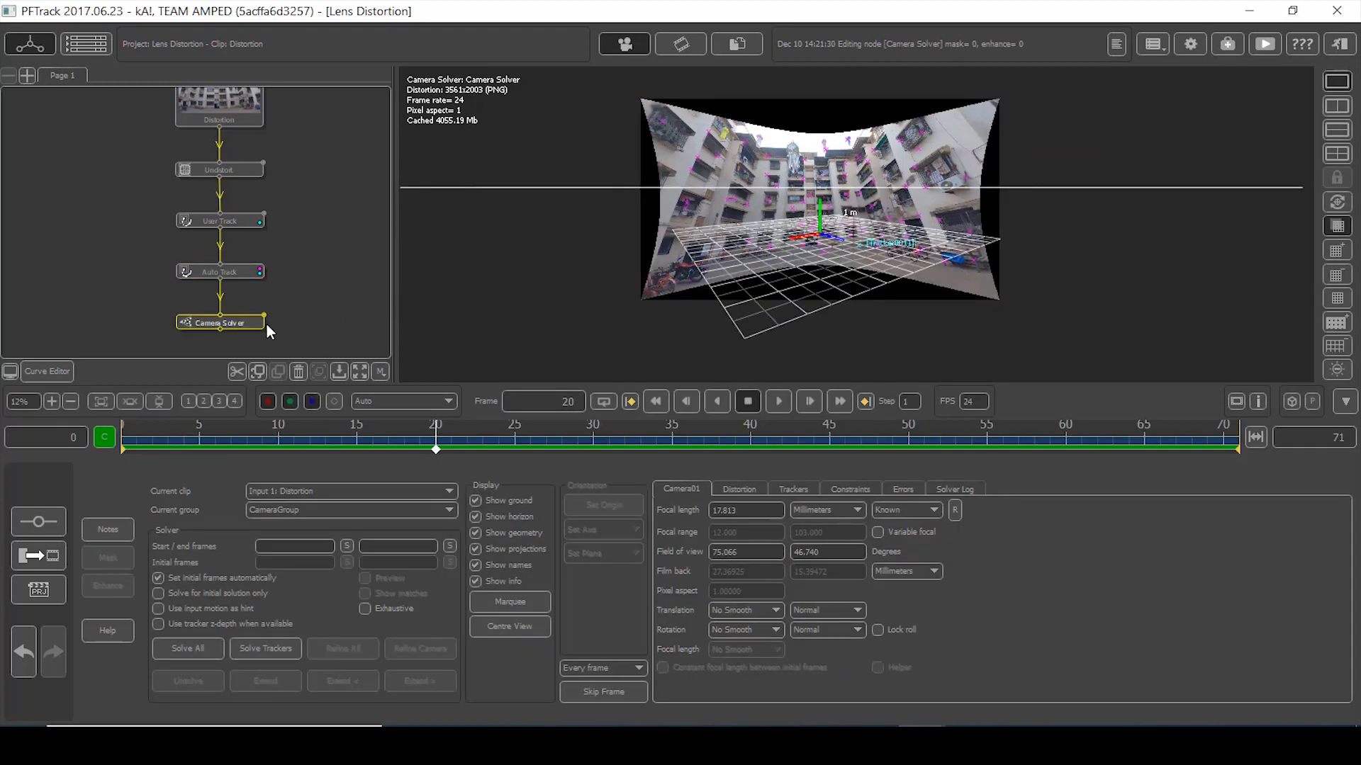
# - Set Med. Smooth translation and rotation smoothing in Camera Solver and solve the whole clip
pyautogui.doubleClick(241, 323)
pyautogui.click(764, 611)
pyautogui.click(447, 511)
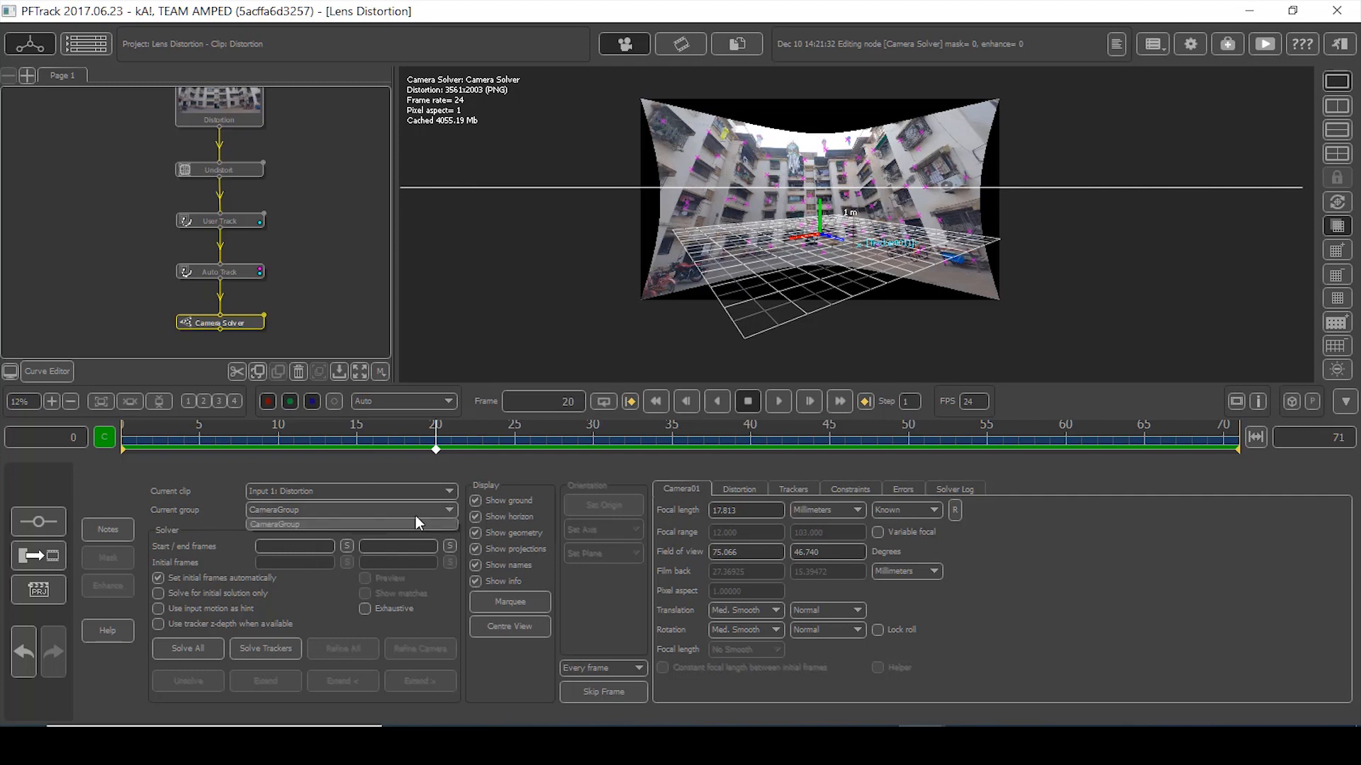
pyautogui.click(379, 467)
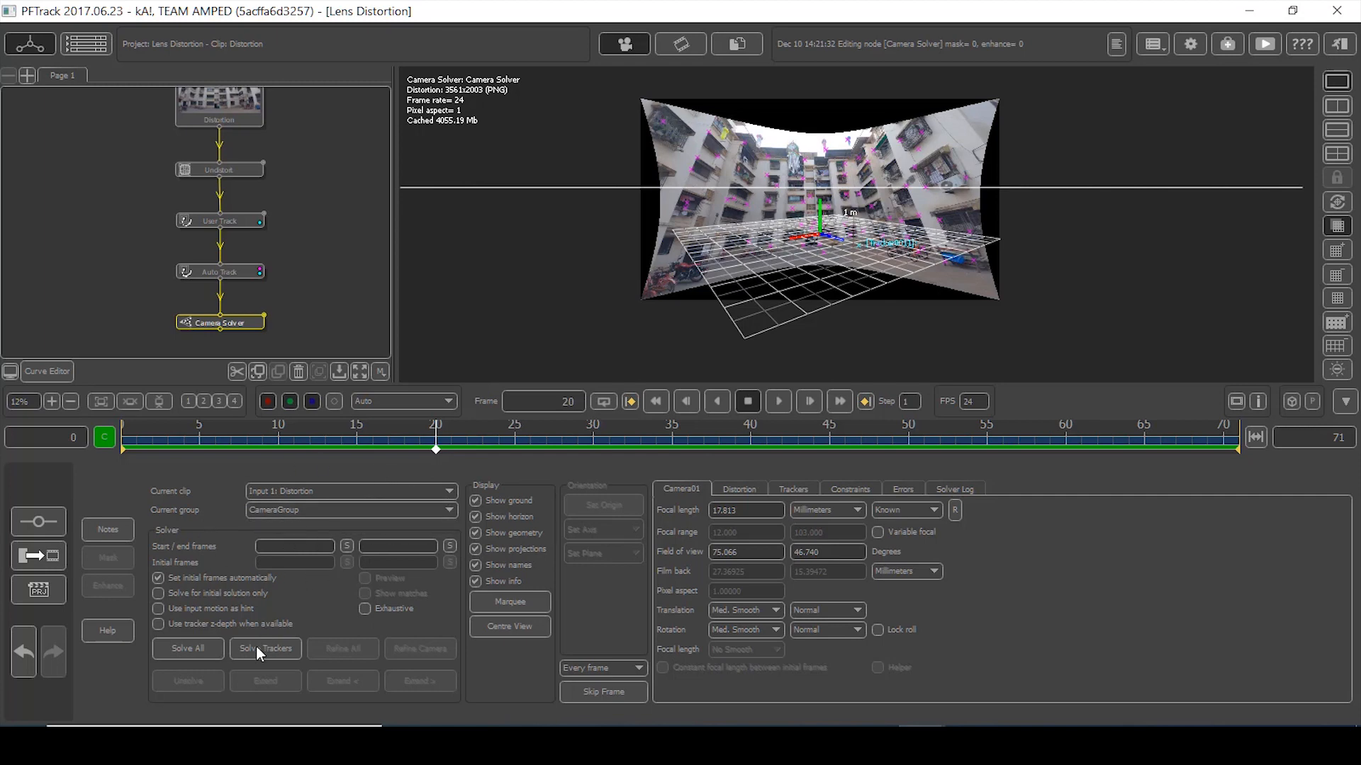
pyautogui.click(188, 648)
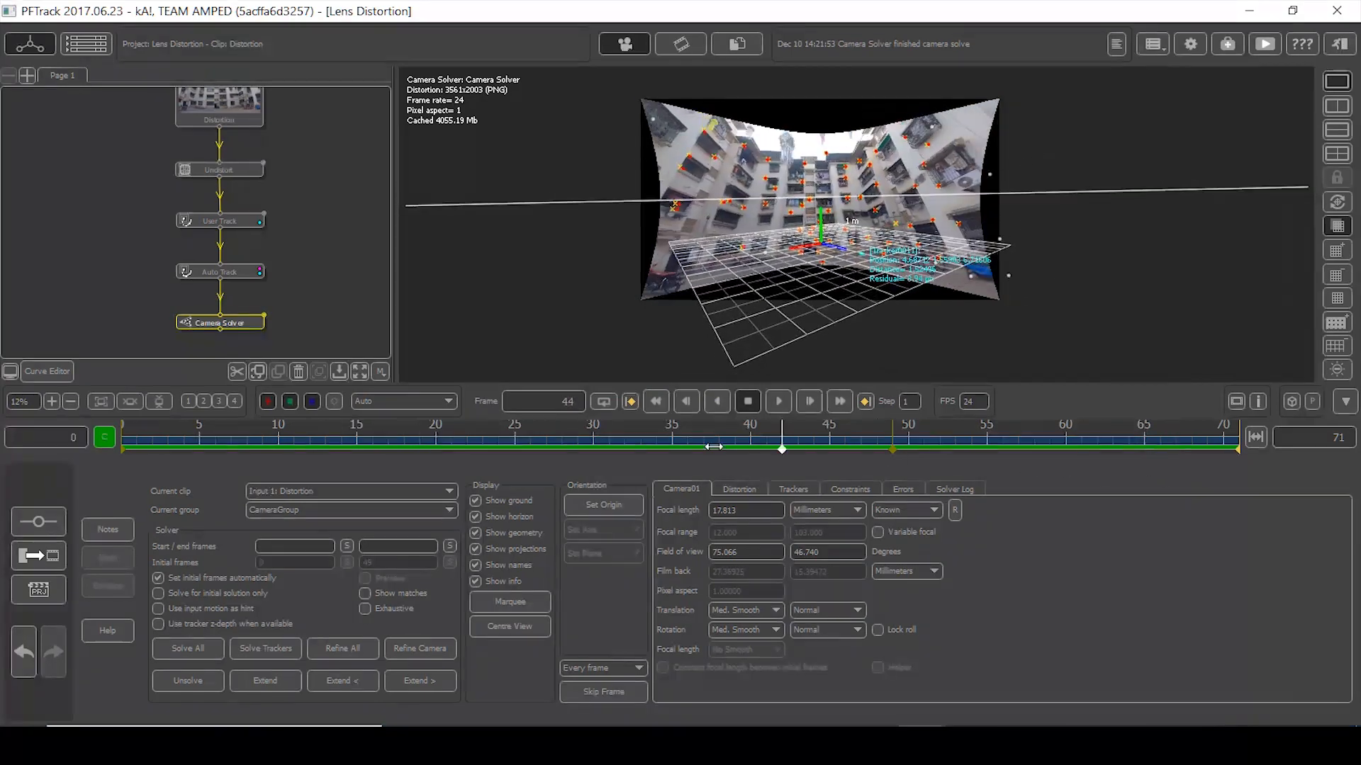
# - Show the per-frame error graph and trim tracks exceeding the error threshold
pyautogui.moveTo(300, 423); pyautogui.dragTo(557, 444)
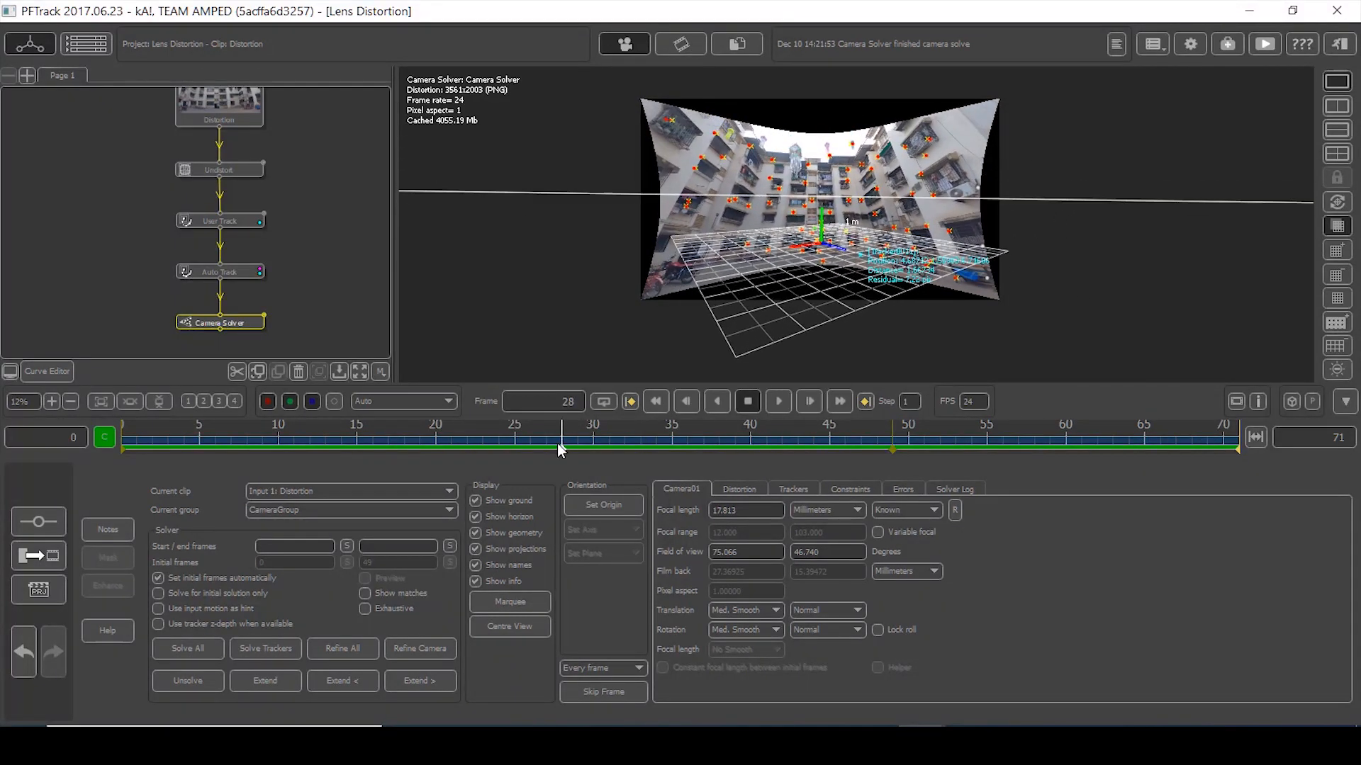
pyautogui.click(904, 490)
pyautogui.moveTo(865, 575); pyautogui.dragTo(855, 658, button='right')
pyautogui.click(1292, 537)
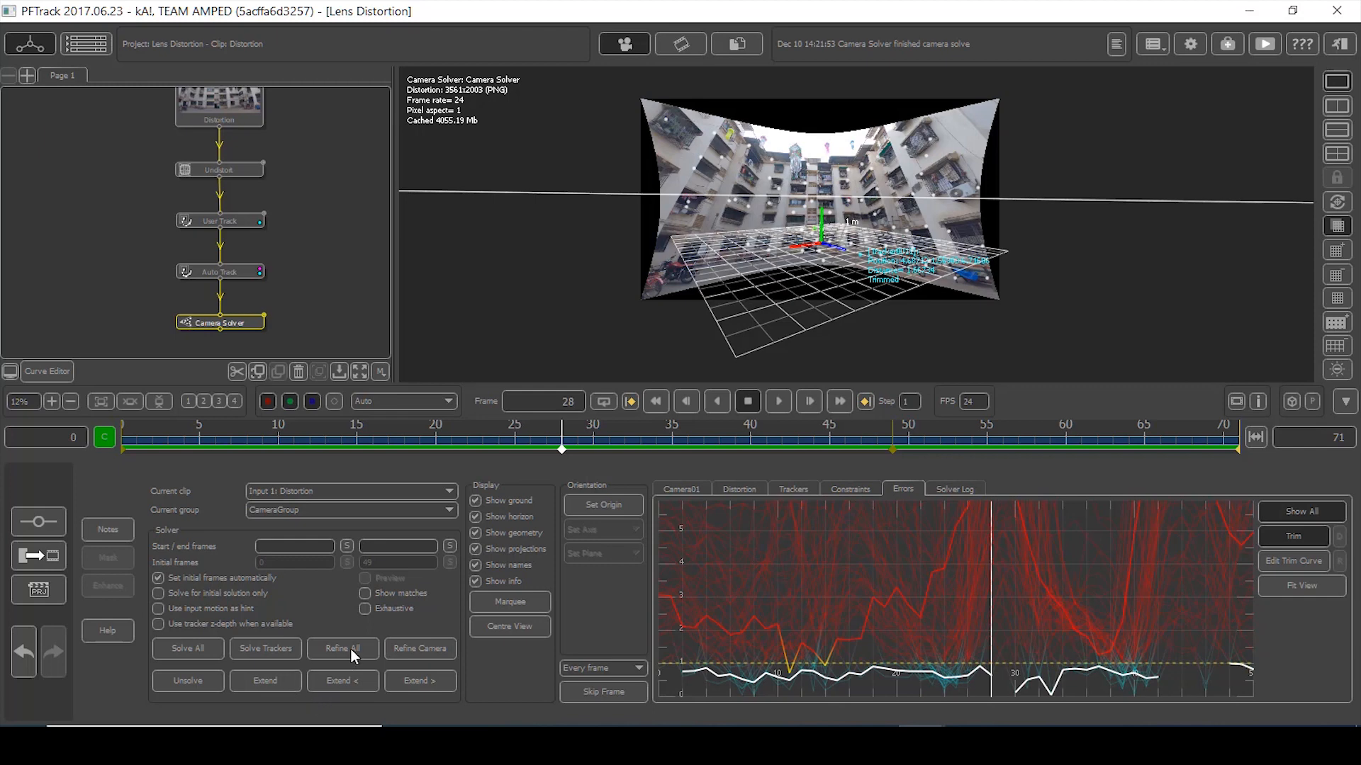
# - Refine the whole camera solve and review the refined result
pyautogui.click(347, 648)
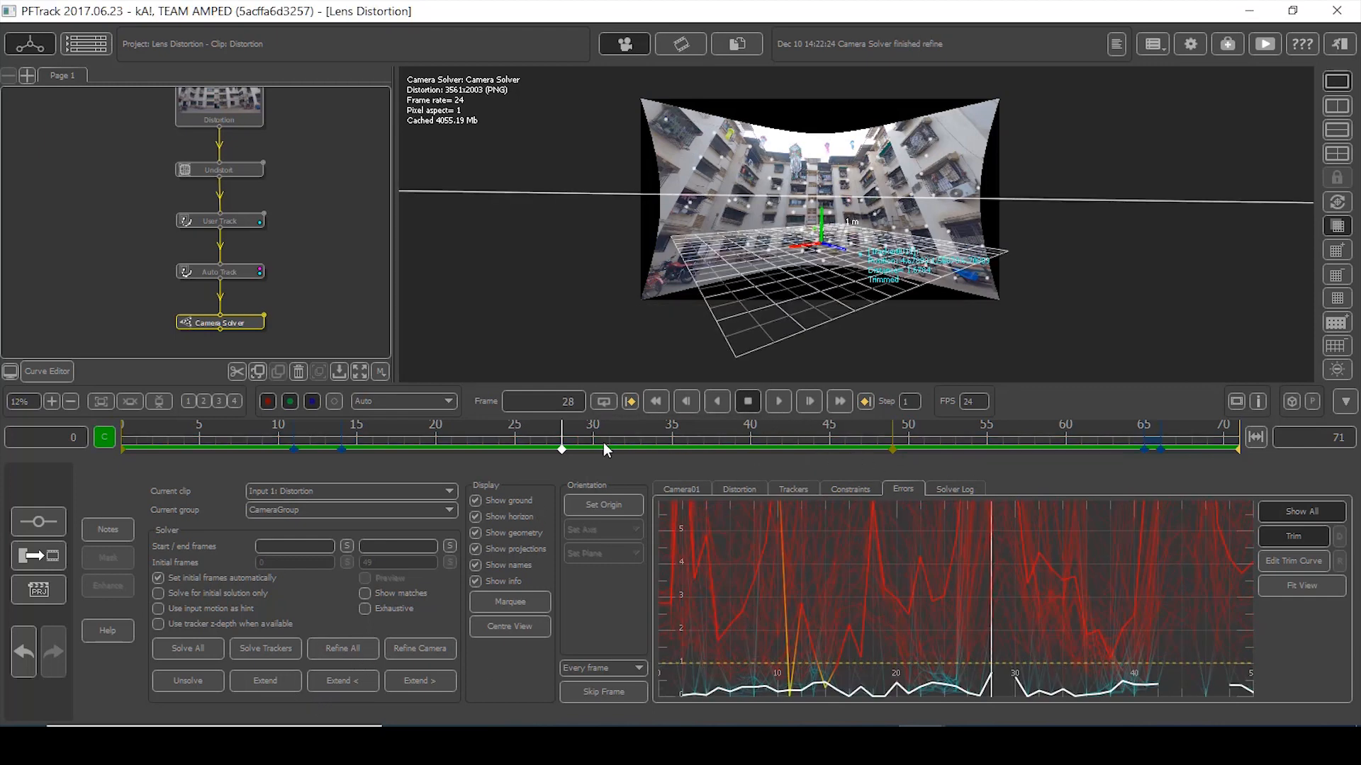
pyautogui.moveTo(774, 462); pyautogui.dragTo(183, 454)
pyautogui.moveTo(290, 326); pyautogui.dragTo(278, 262, button='middle')
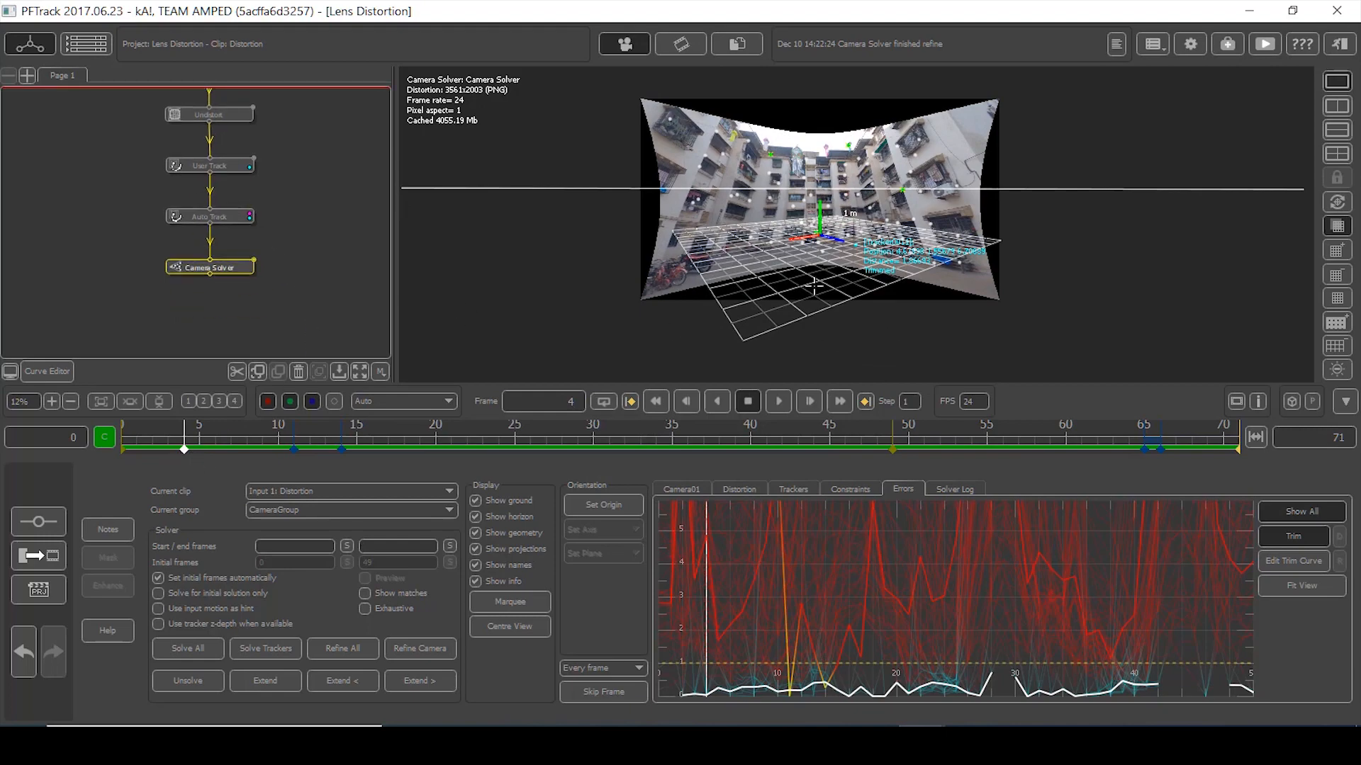
pyautogui.scroll(5, 918, 292)
# - Add a Utilities > Orient Scene node after Camera Solver at the first frame
pyautogui.moveTo(820, 220); pyautogui.dragTo(847, 348, button='middle')
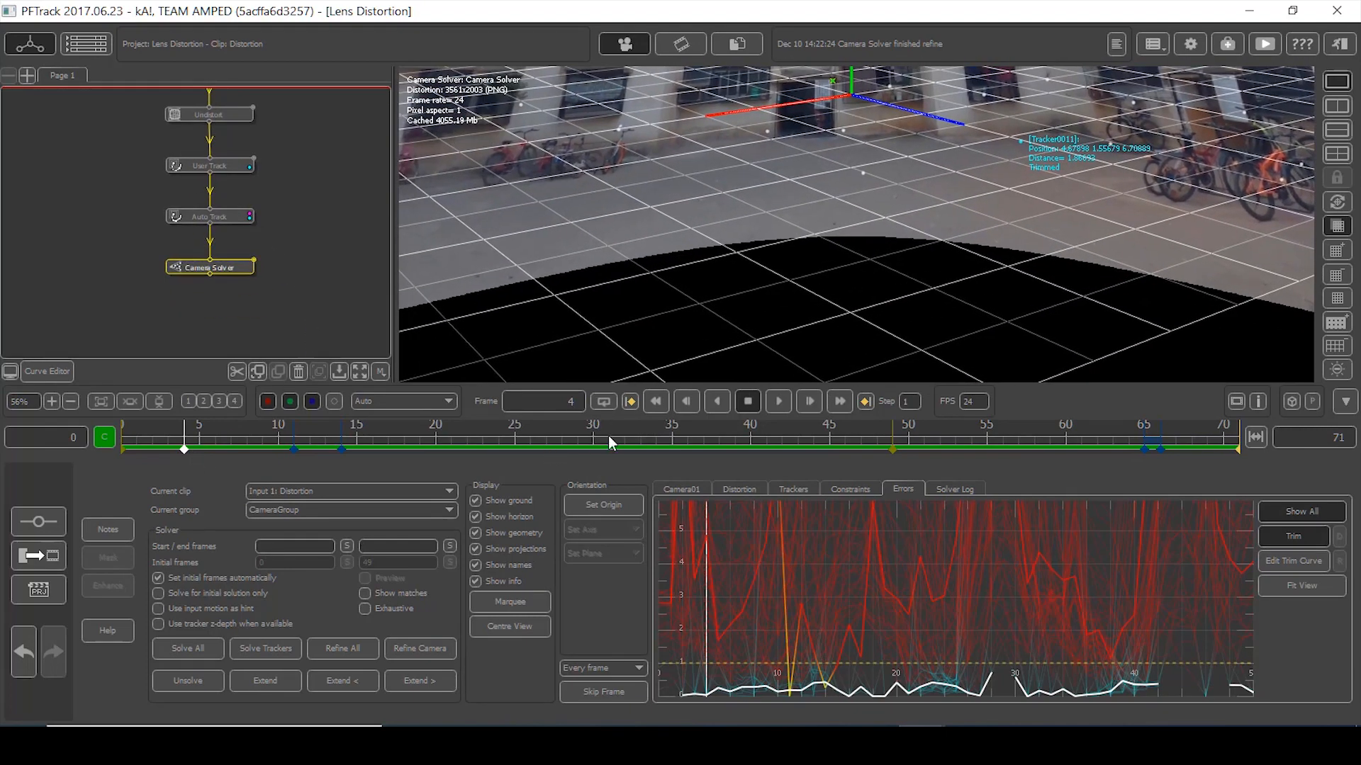
pyautogui.click(656, 399)
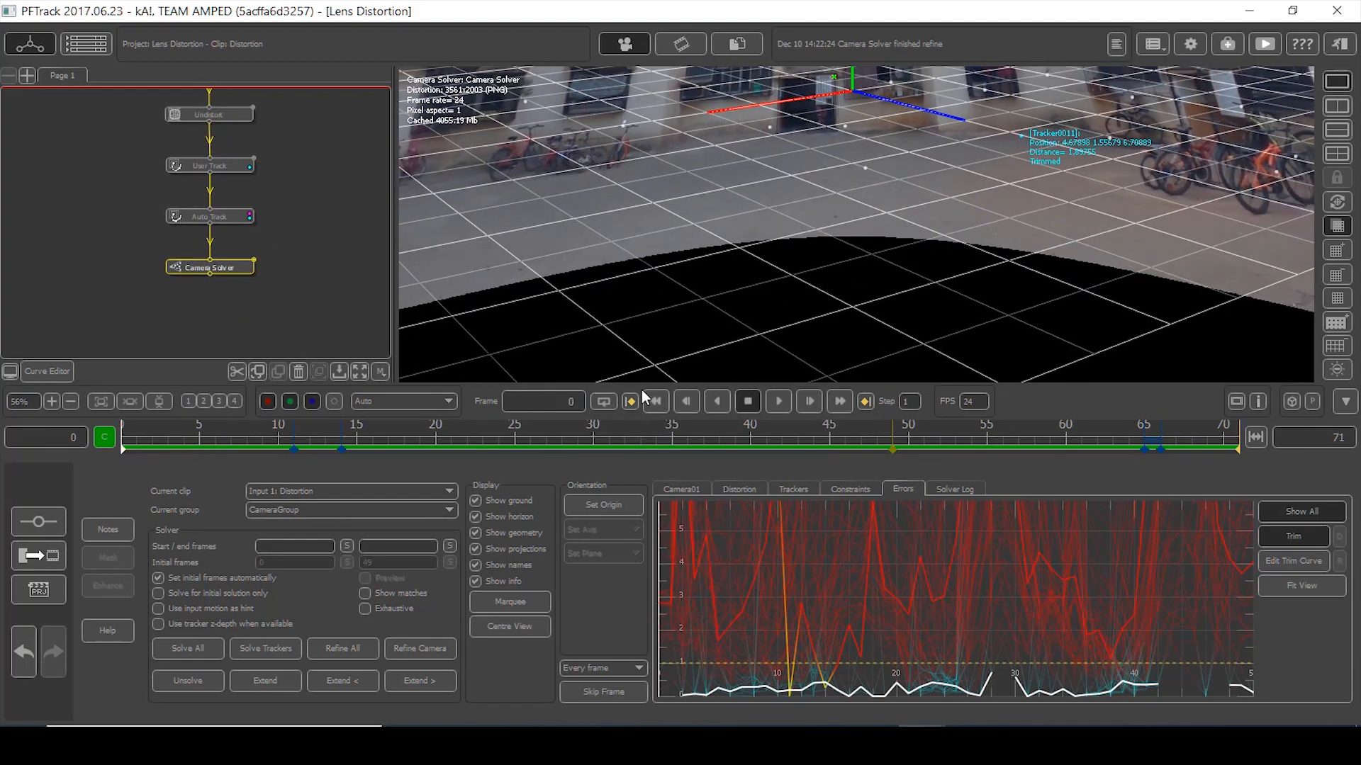
pyautogui.rightClick(223, 274)
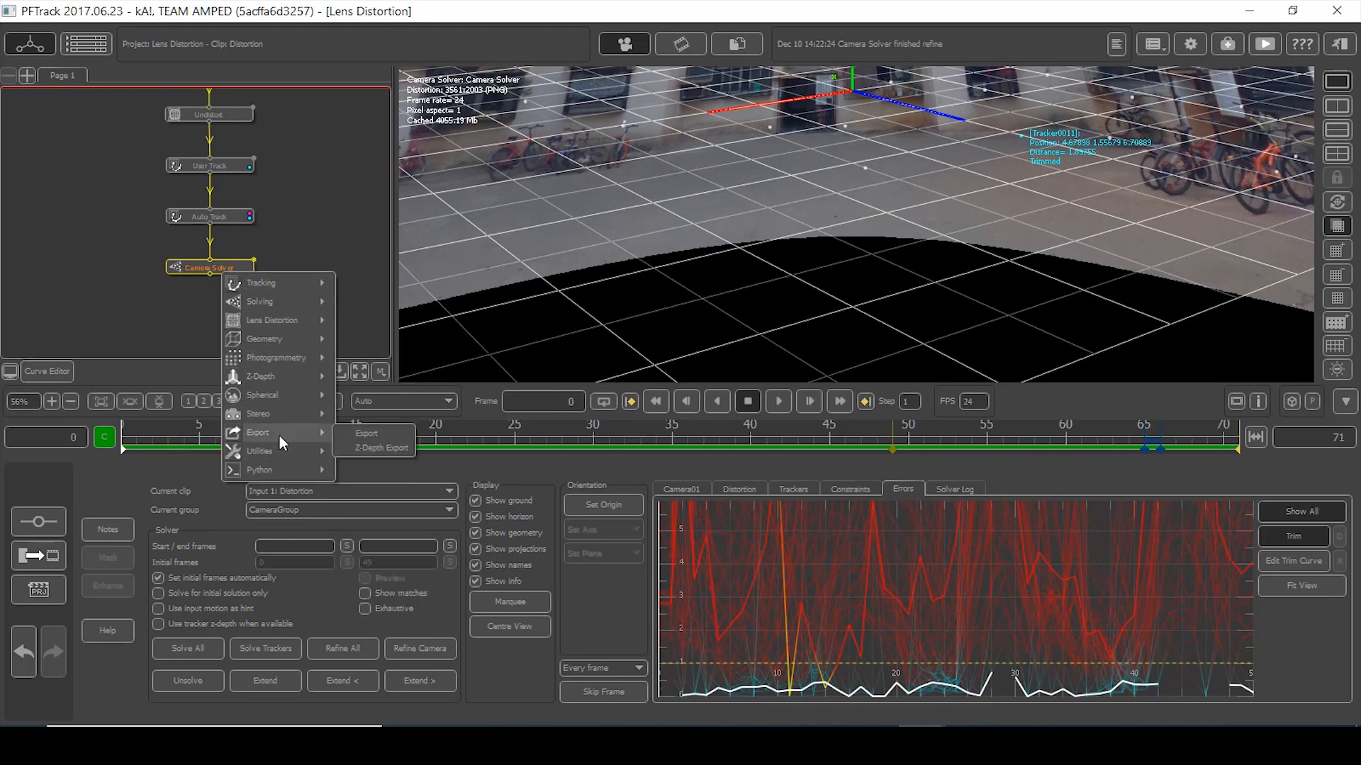
pyautogui.moveTo(279, 448)
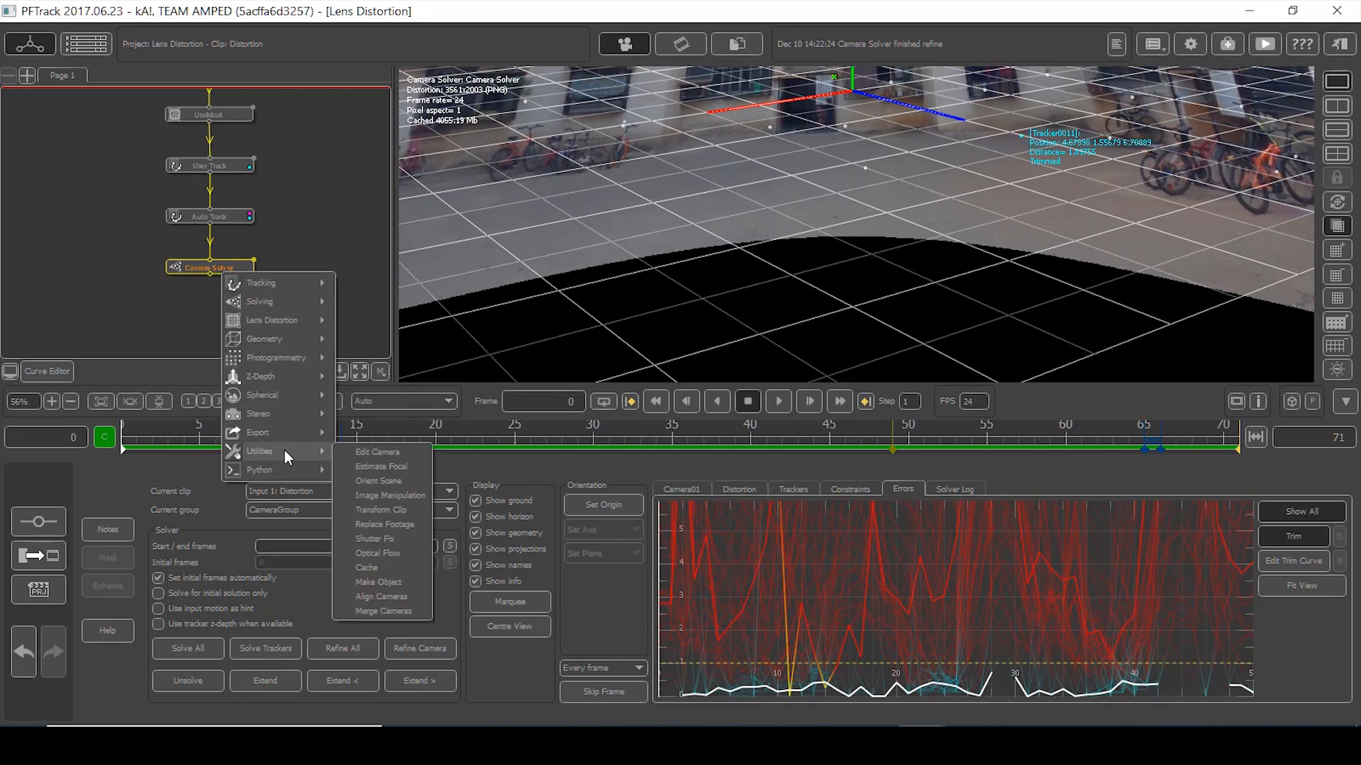
pyautogui.click(392, 482)
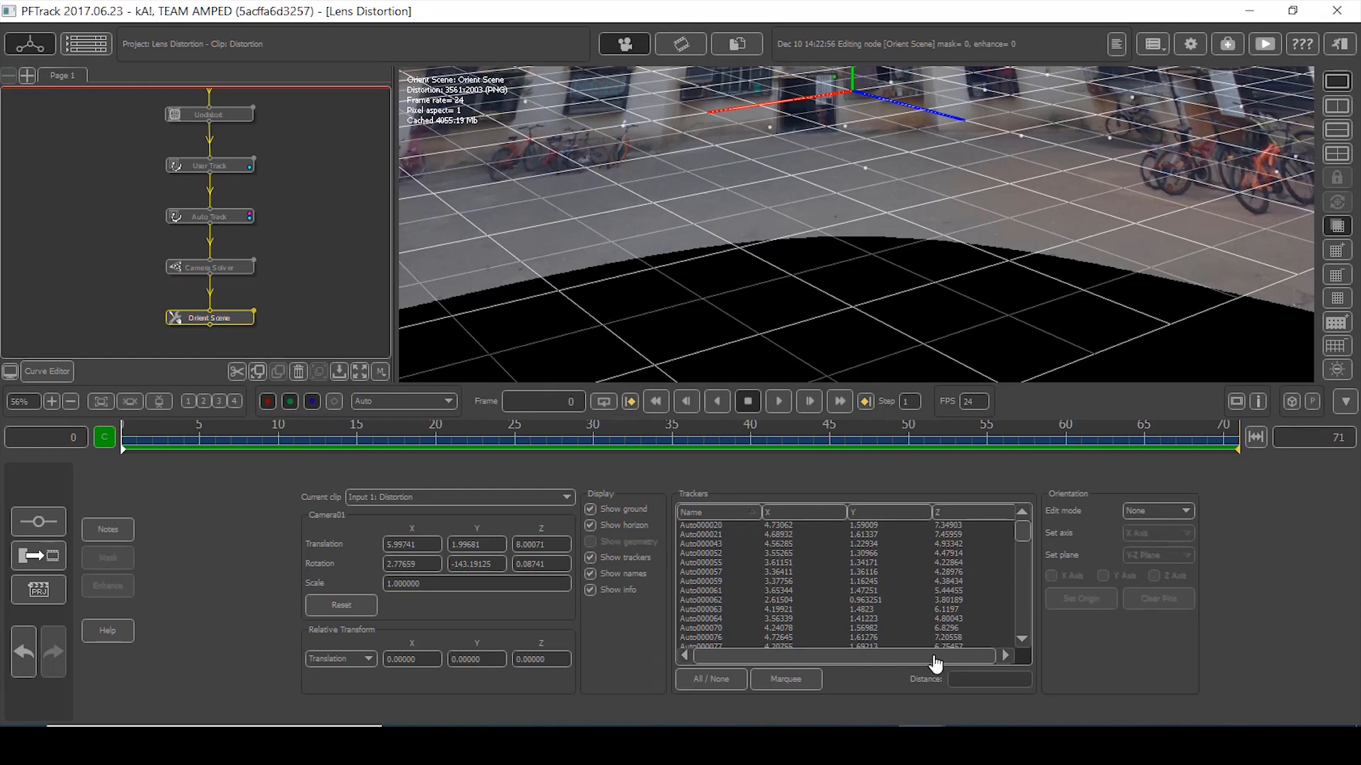
# - Set Tracker0001 on the ground as the scene origin
pyautogui.moveTo(899, 158); pyautogui.dragTo(898, 158)
pyautogui.click(1078, 599)
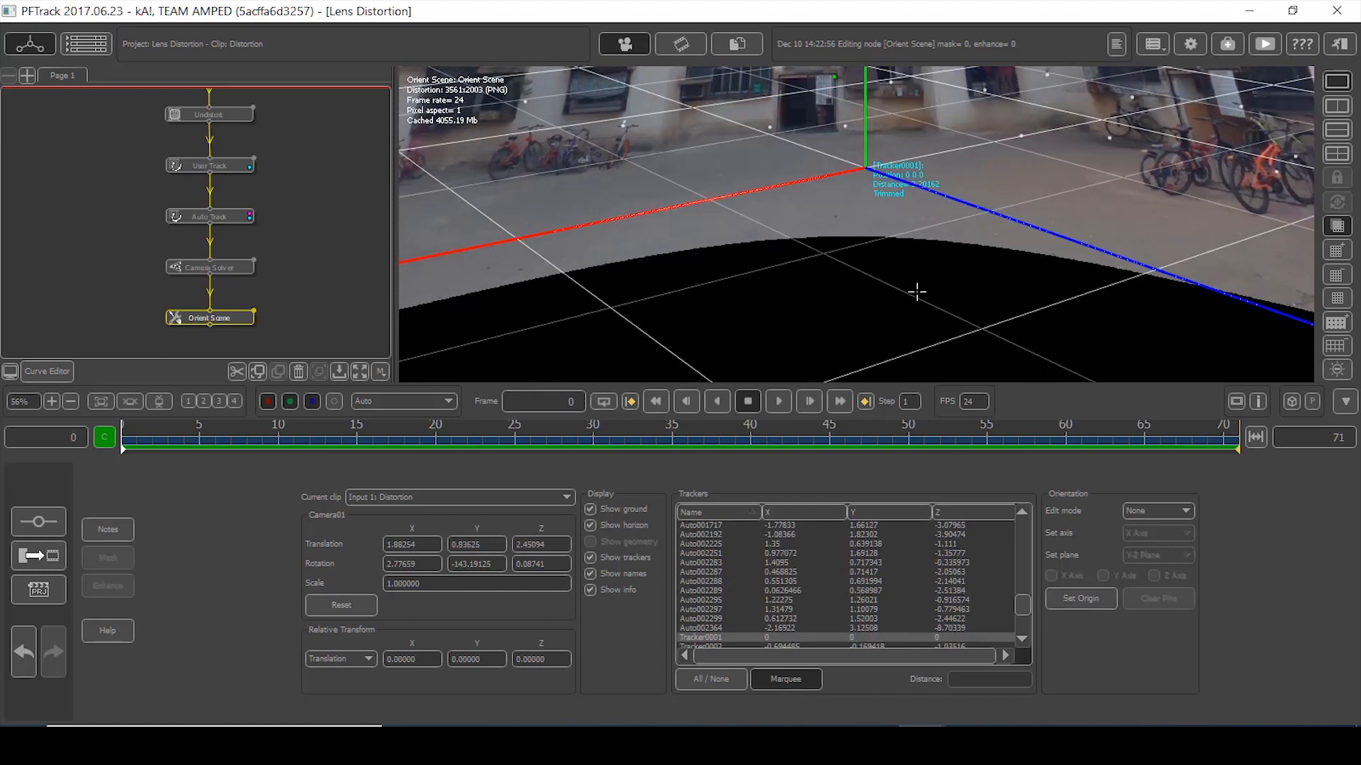
pyautogui.scroll(-5, 907, 297)
pyautogui.moveTo(912, 294); pyautogui.dragTo(834, 344, button='middle')
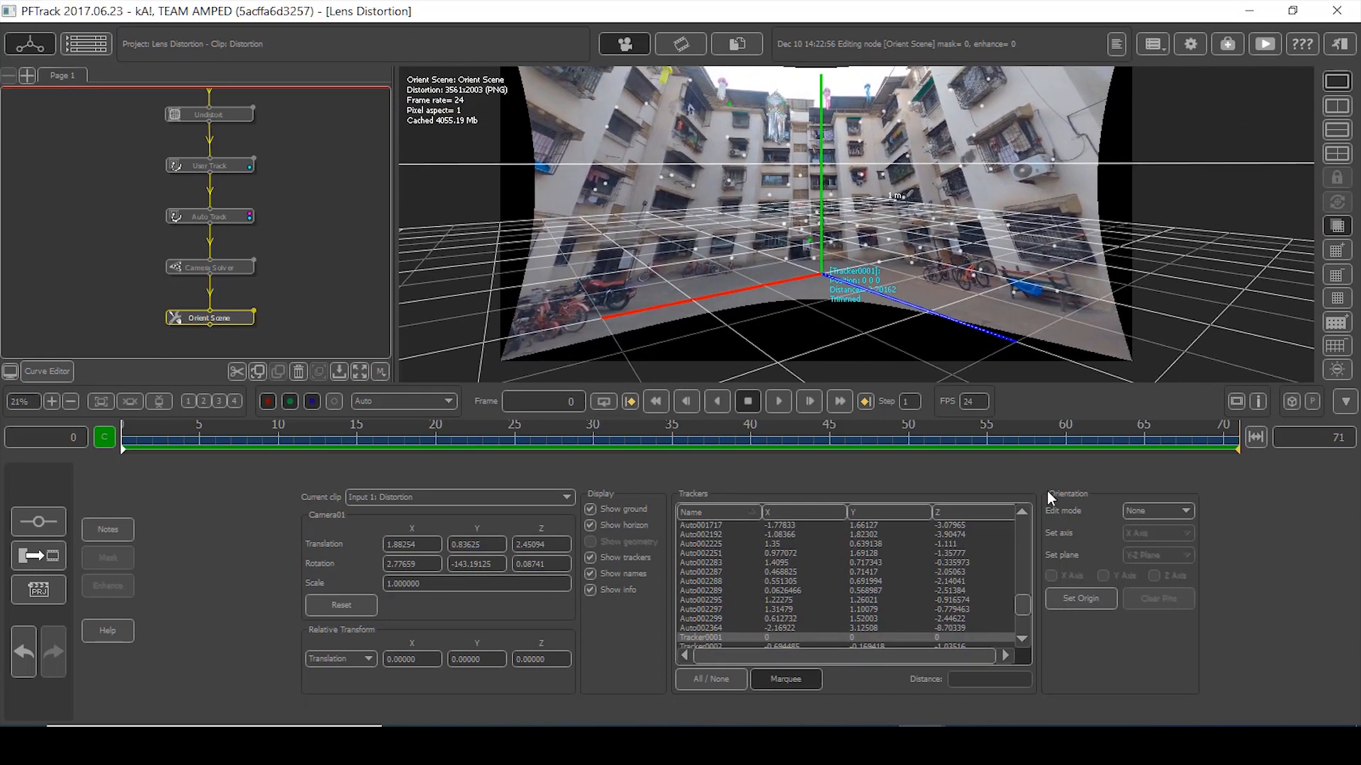
# - Scale the scene up to real-world size in Scale edit mode
pyautogui.click(1154, 510)
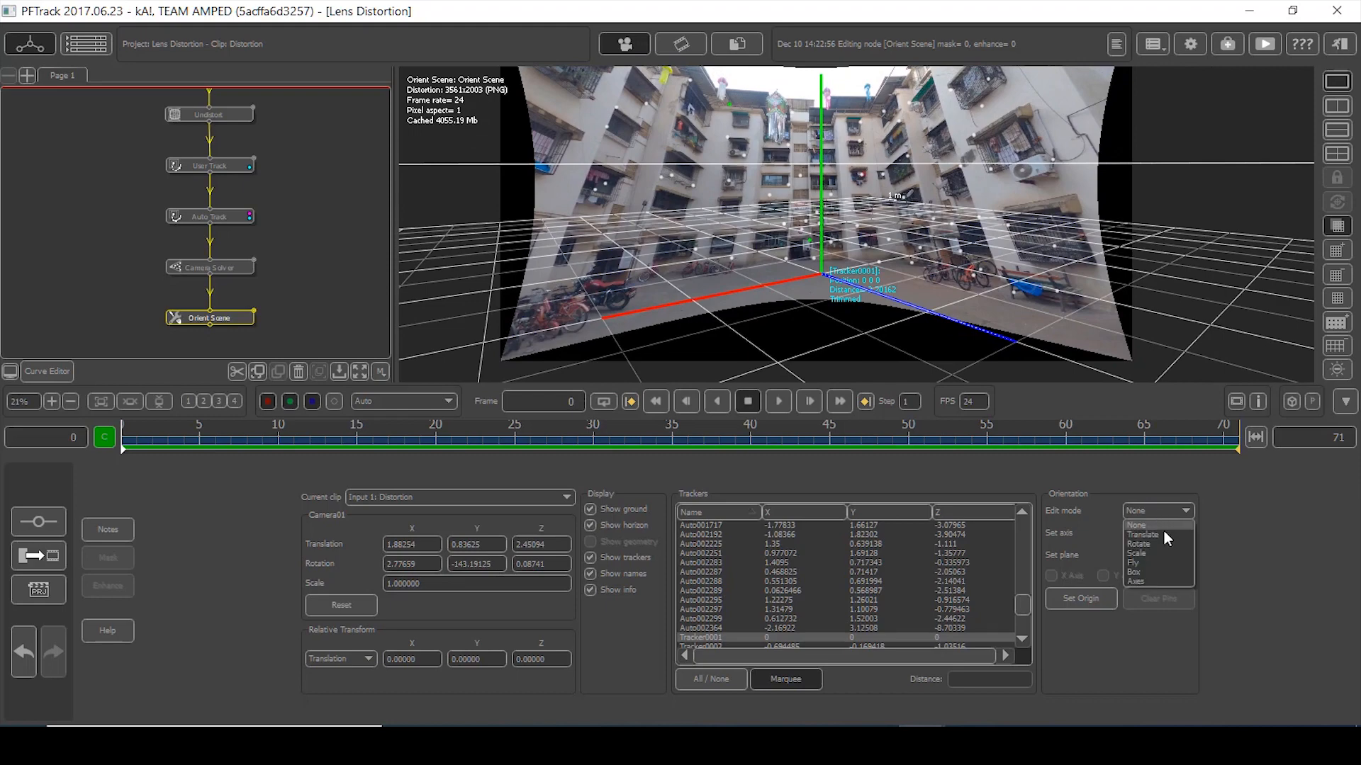
pyautogui.click(1166, 552)
pyautogui.moveTo(821, 278); pyautogui.dragTo(808, 289)
pyautogui.scroll(5, 905, 295)
# - Rotate and tilt the scene until the ground grid lies flat on the courtyard floor
pyautogui.click(1155, 511)
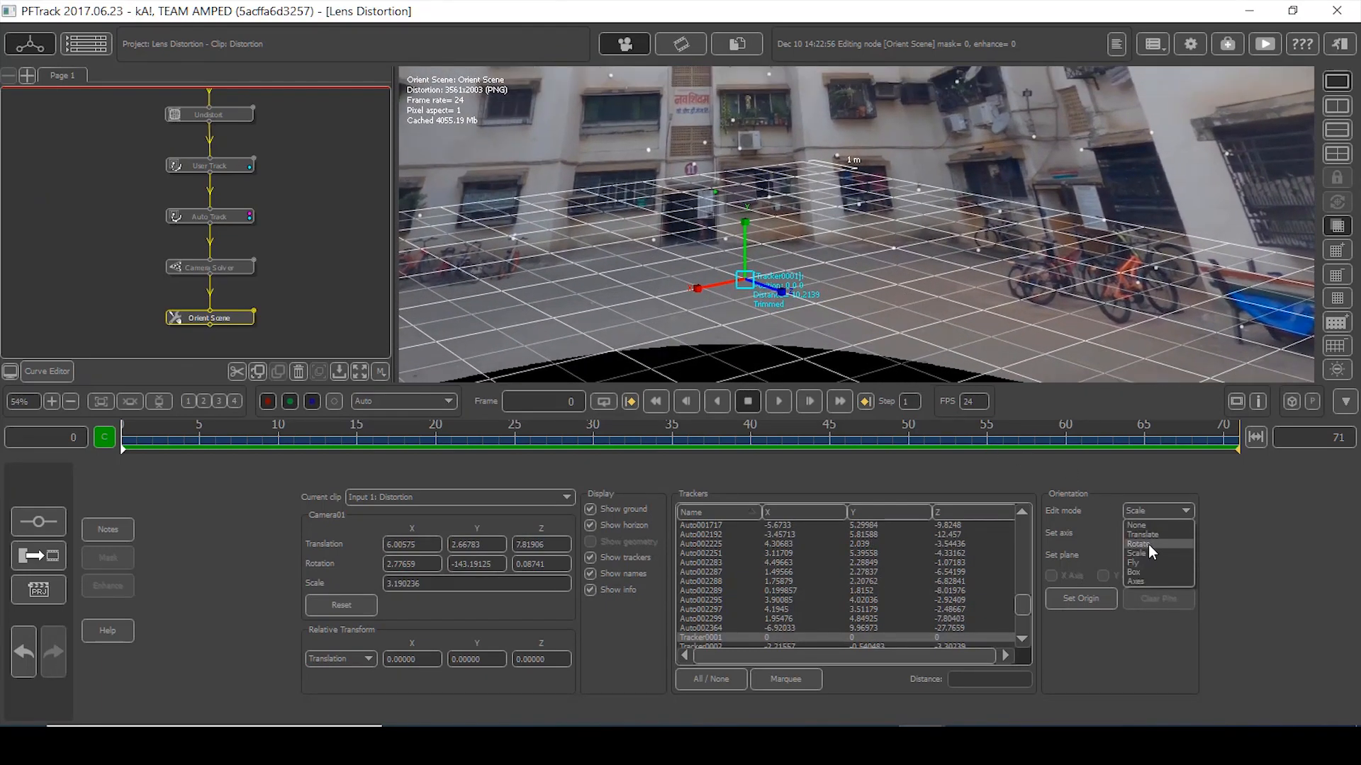
pyautogui.click(1148, 544)
pyautogui.moveTo(751, 299); pyautogui.dragTo(710, 299)
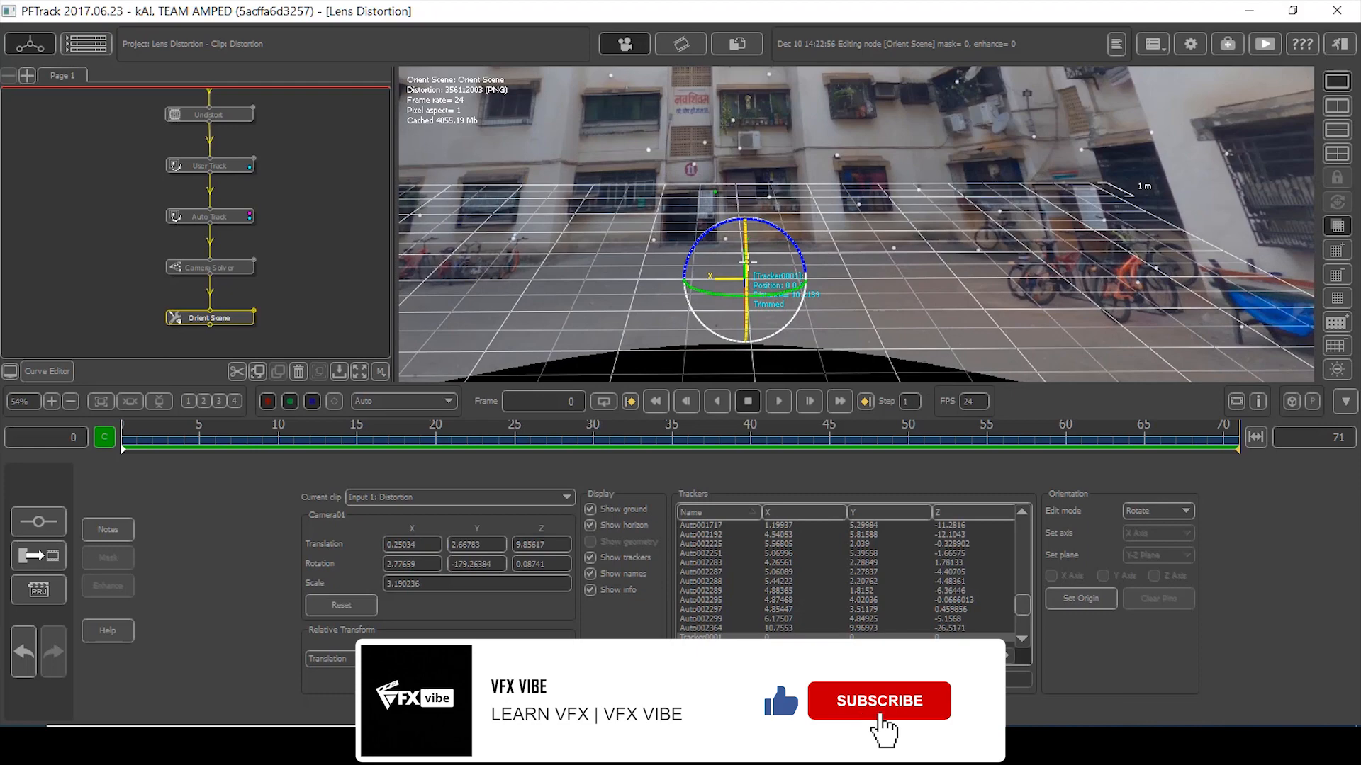
pyautogui.scroll(2, 745, 257)
pyautogui.moveTo(742, 257)
pyautogui.mouseDown()
pyautogui.moveTo(762, 261)
pyautogui.moveTo(745, 251)
pyautogui.mouseUp()
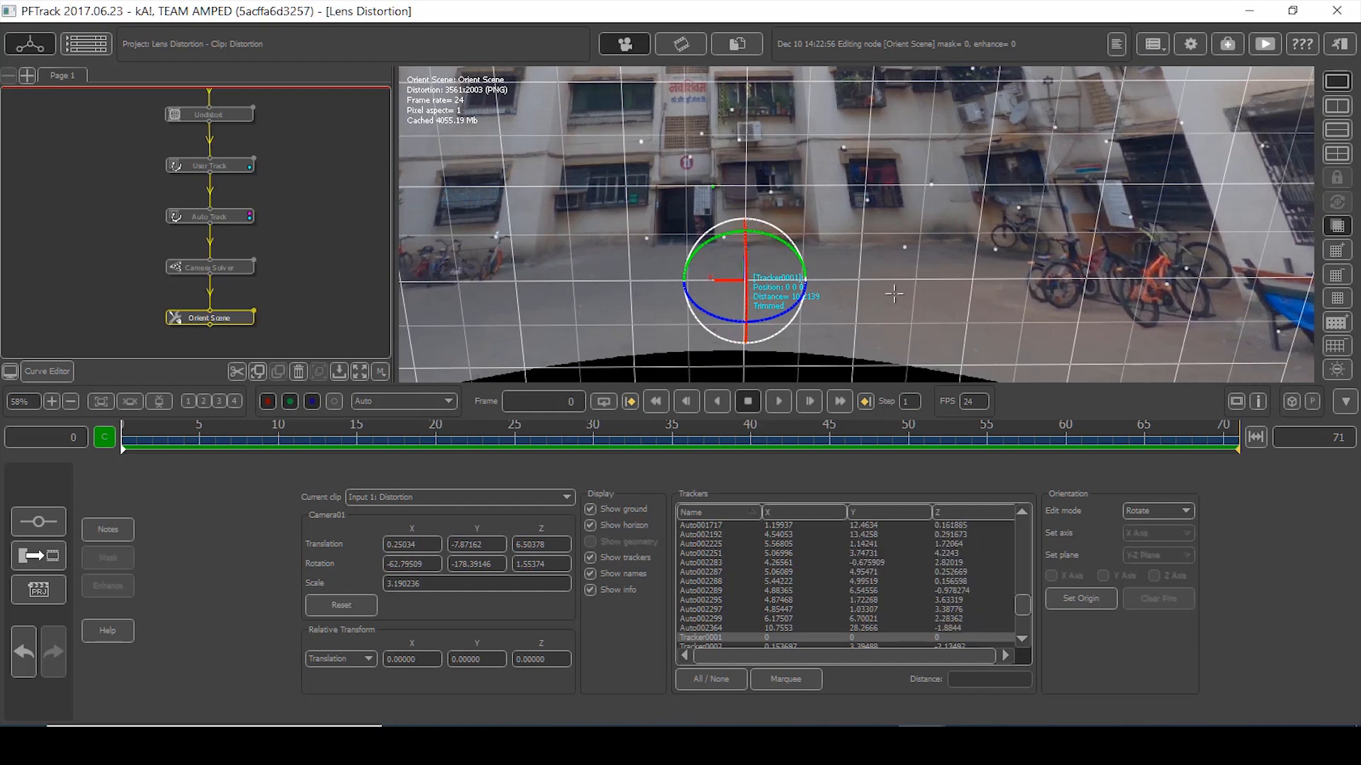
pyautogui.click(1154, 510)
pyautogui.click(1155, 524)
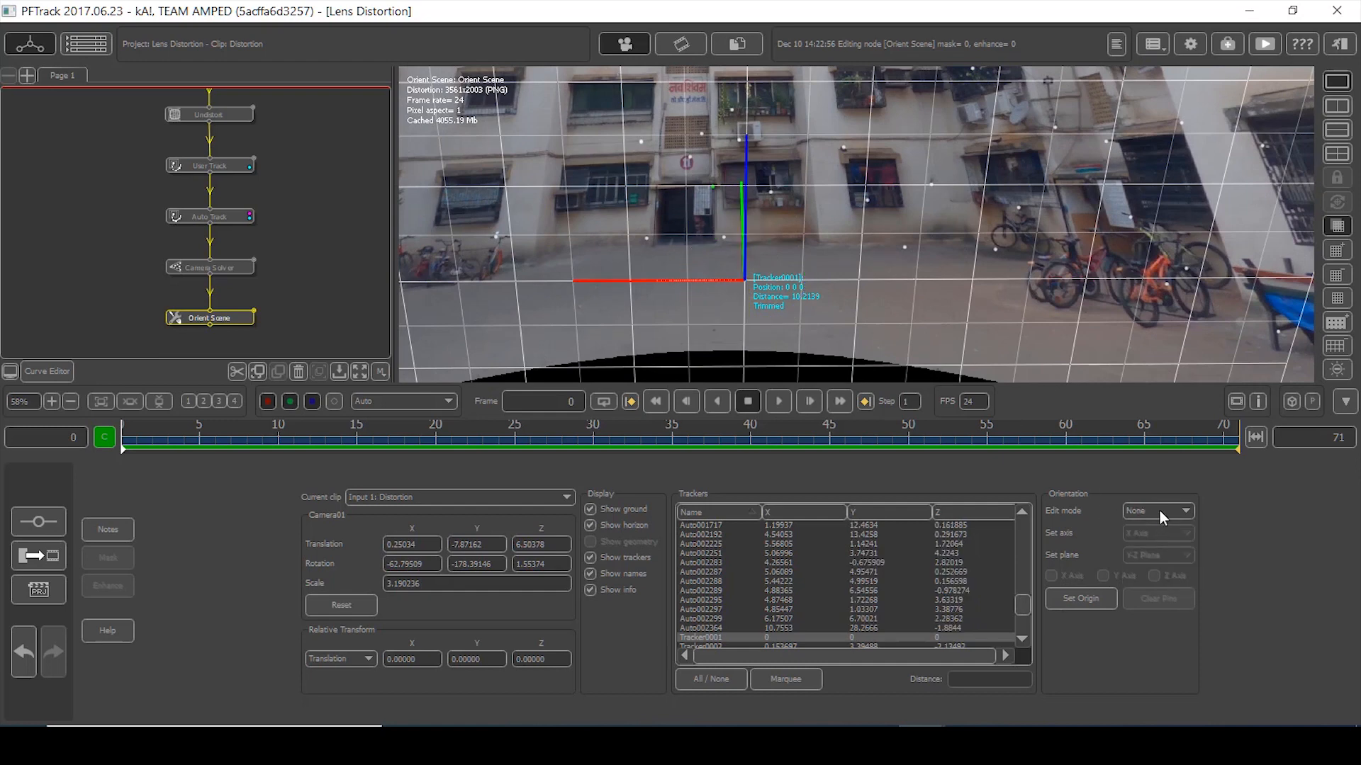
pyautogui.click(1148, 508)
pyautogui.click(1146, 543)
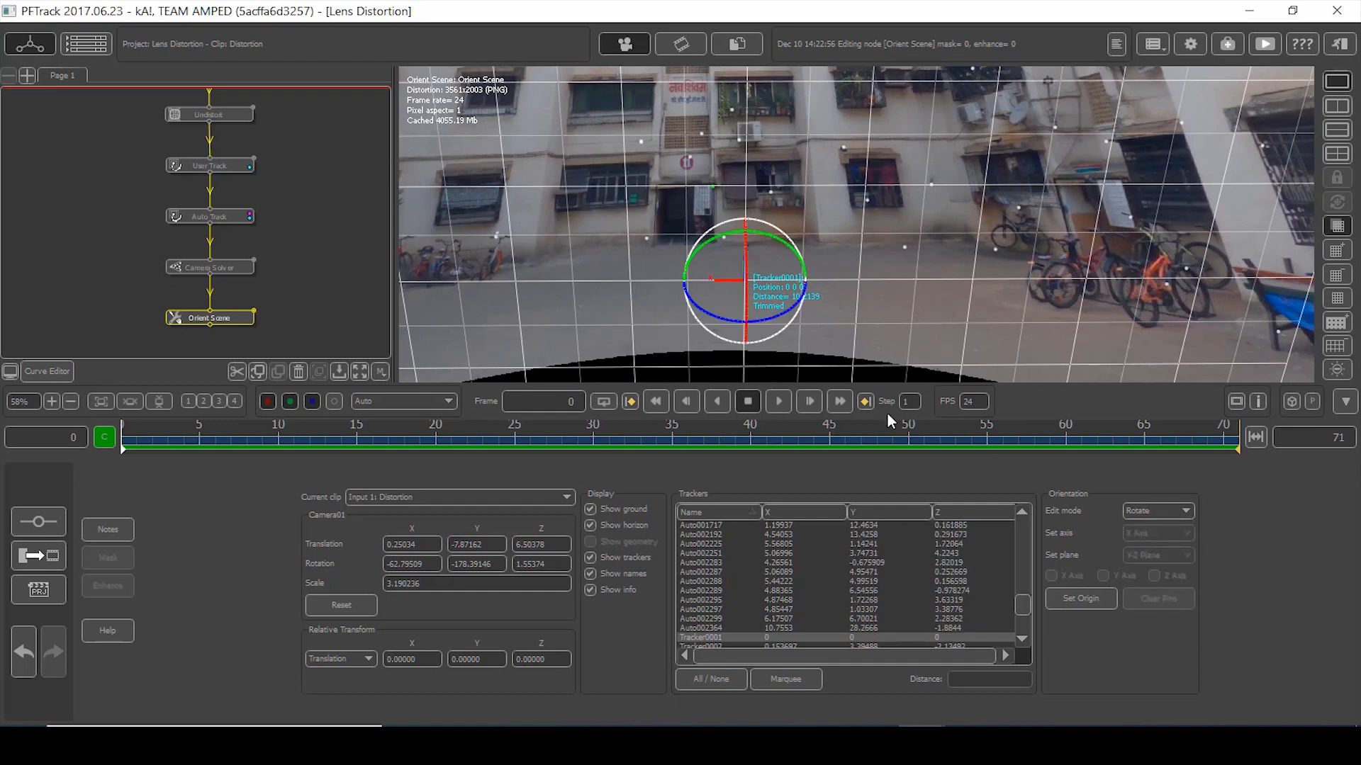
pyautogui.moveTo(746, 307); pyautogui.dragTo(744, 235)
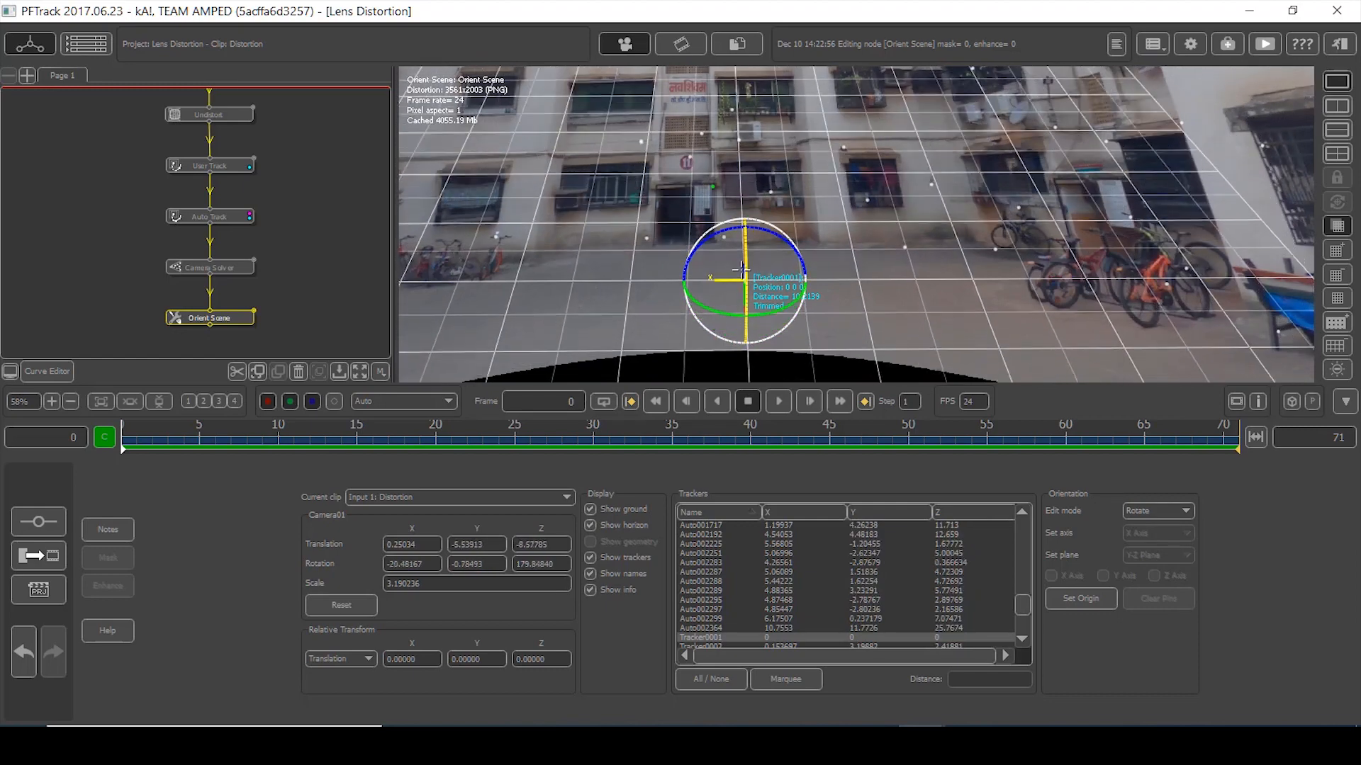
pyautogui.moveTo(889, 281); pyautogui.dragTo(929, 312, button='right')
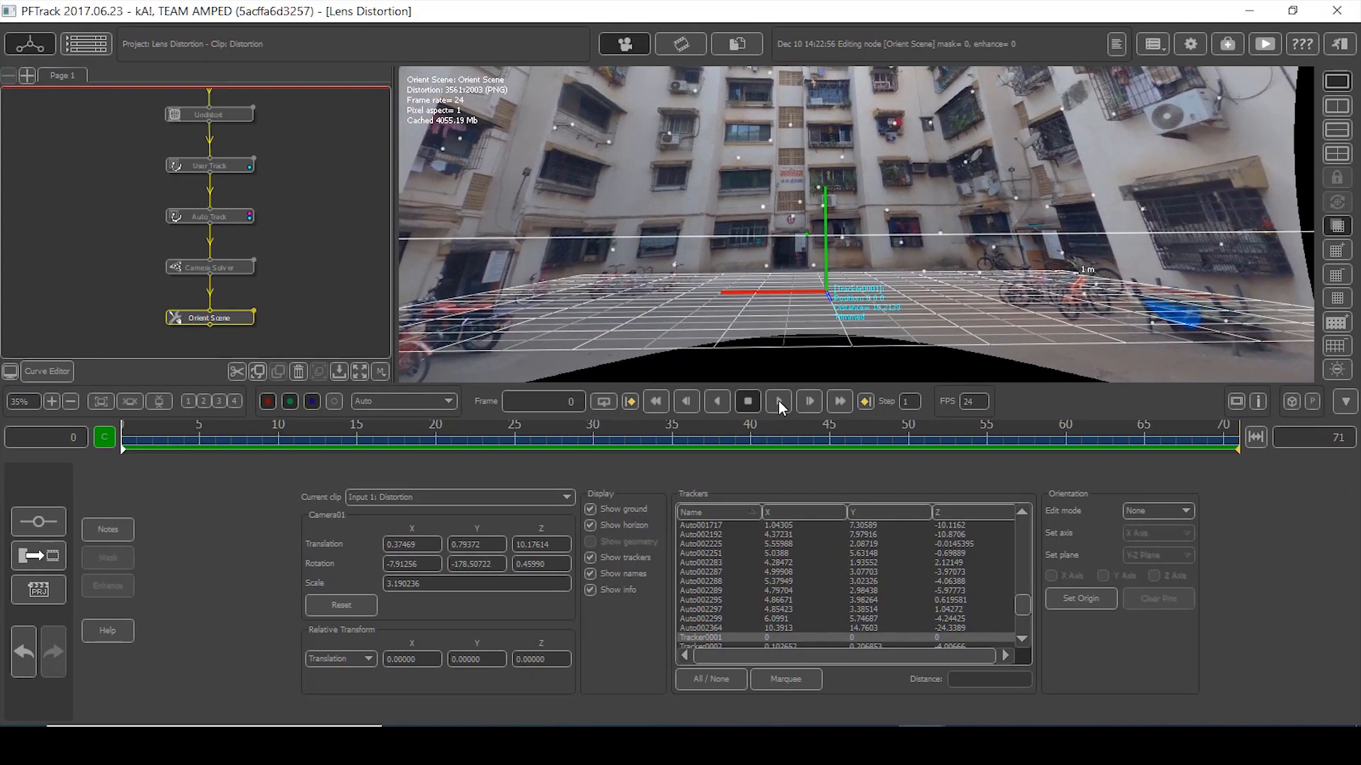
pyautogui.click(778, 401)
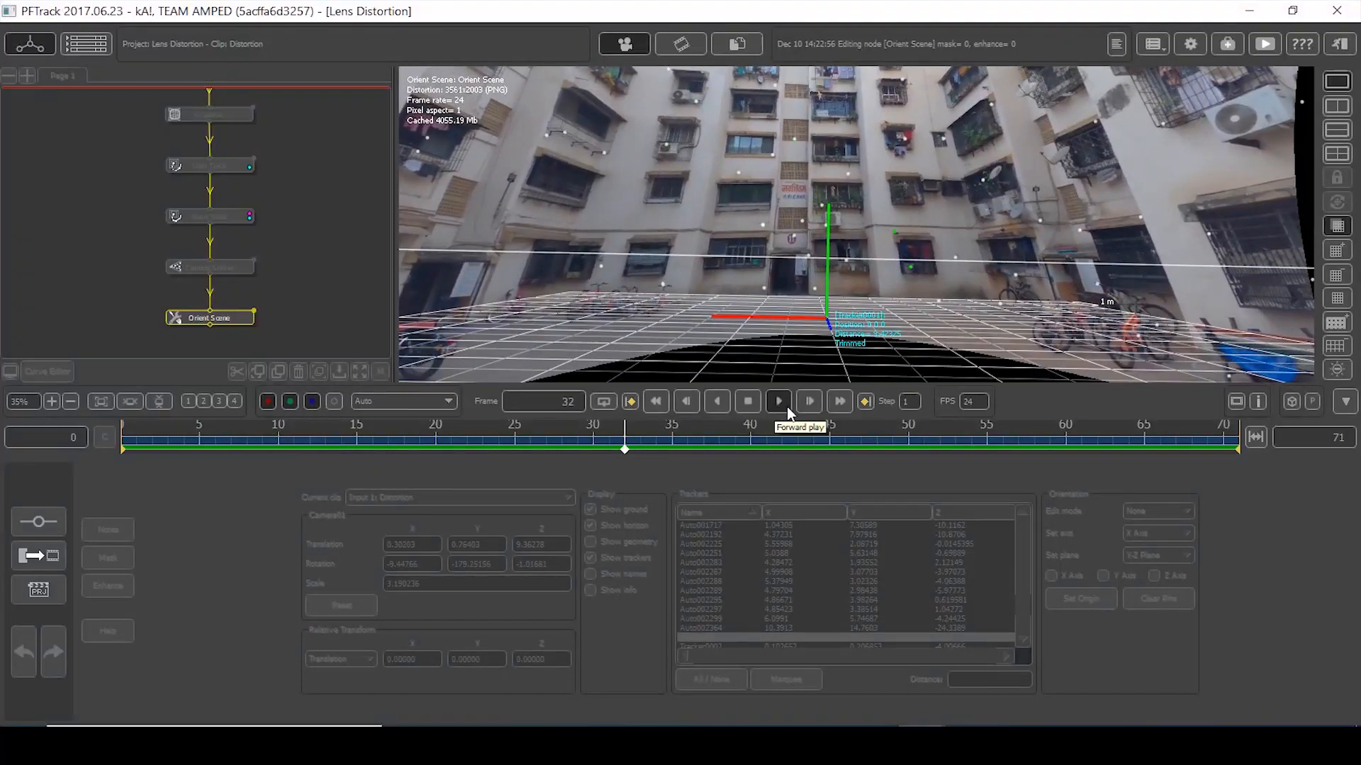
# - Split the viewer side-by-side and orbit the 3D view to inspect the camera path
pyautogui.scroll(-3, 848, 192)
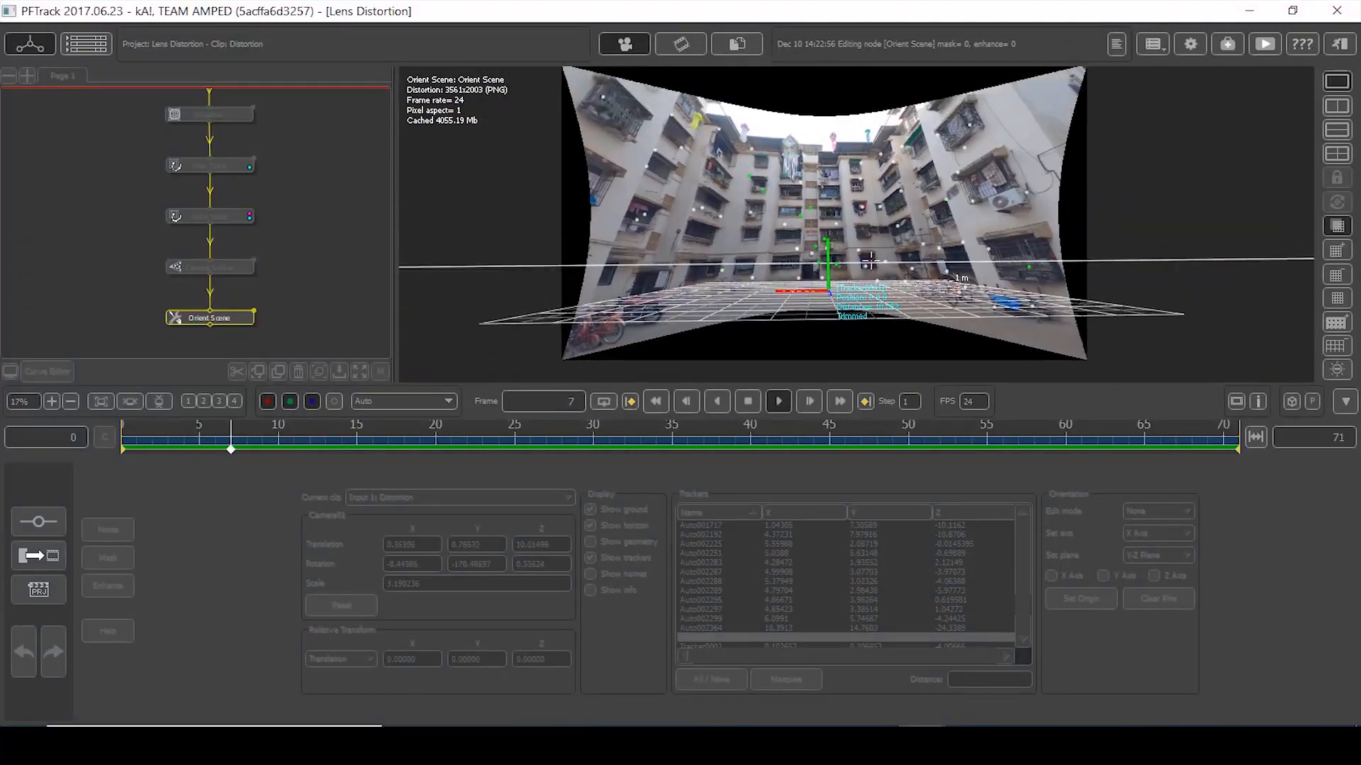
pyautogui.scroll(2, 892, 227)
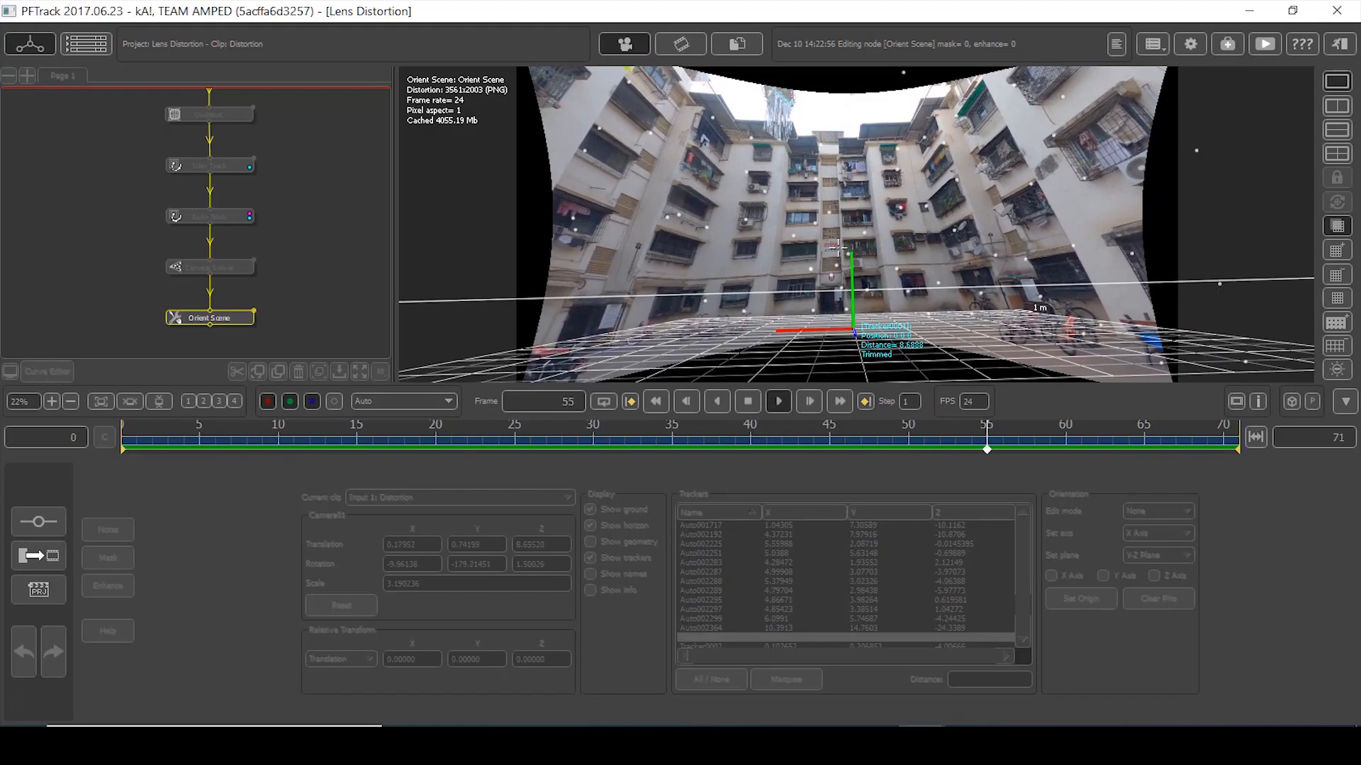
pyautogui.click(1339, 106)
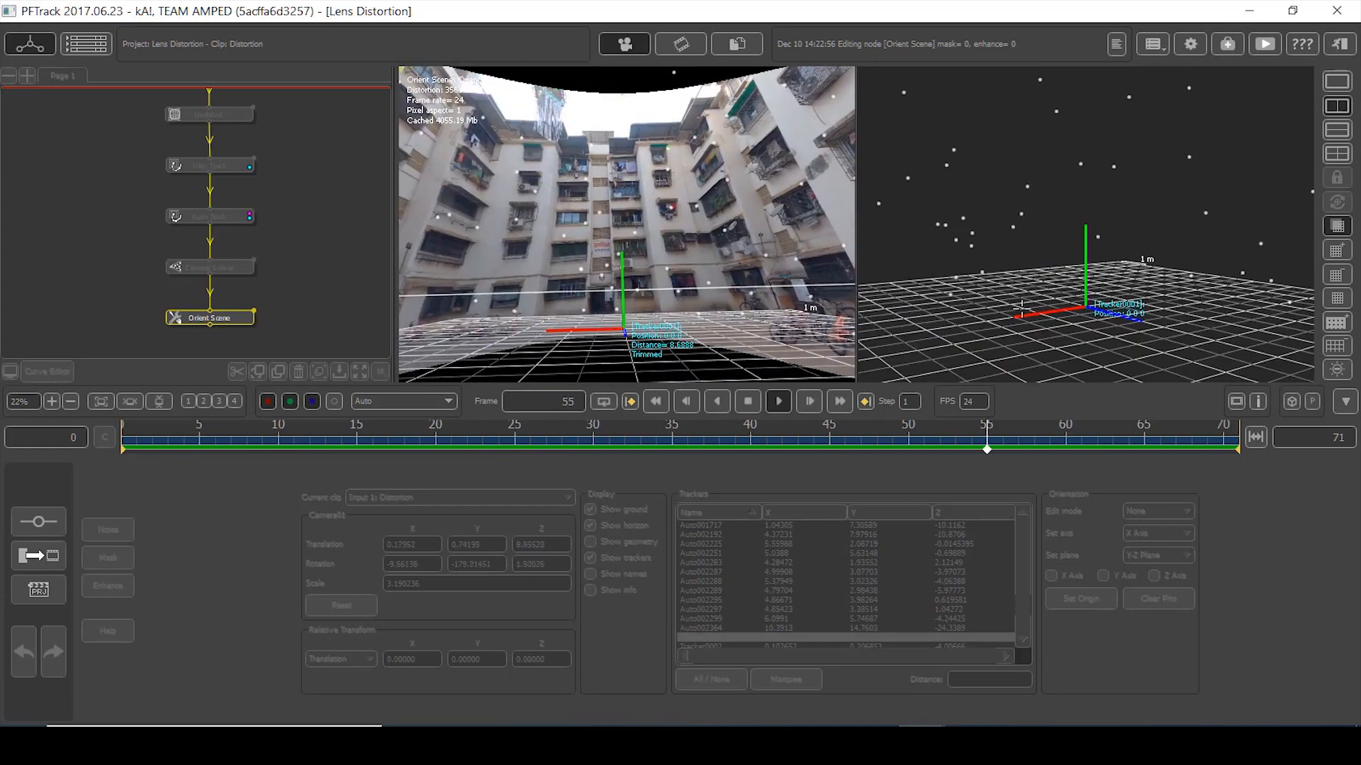
pyautogui.moveTo(1066, 251); pyautogui.dragTo(995, 322)
pyautogui.moveTo(995, 322)
pyautogui.mouseDown(button='right')
pyautogui.moveTo(1014, 261)
pyautogui.moveTo(999, 308)
pyautogui.mouseUp(button='right')
pyautogui.moveTo(999, 309); pyautogui.dragTo(1095, 255, button='middle')
pyautogui.moveTo(1002, 326); pyautogui.dragTo(994, 282, button='right')
pyautogui.moveTo(994, 282); pyautogui.dragTo(1229, 205, button='middle')
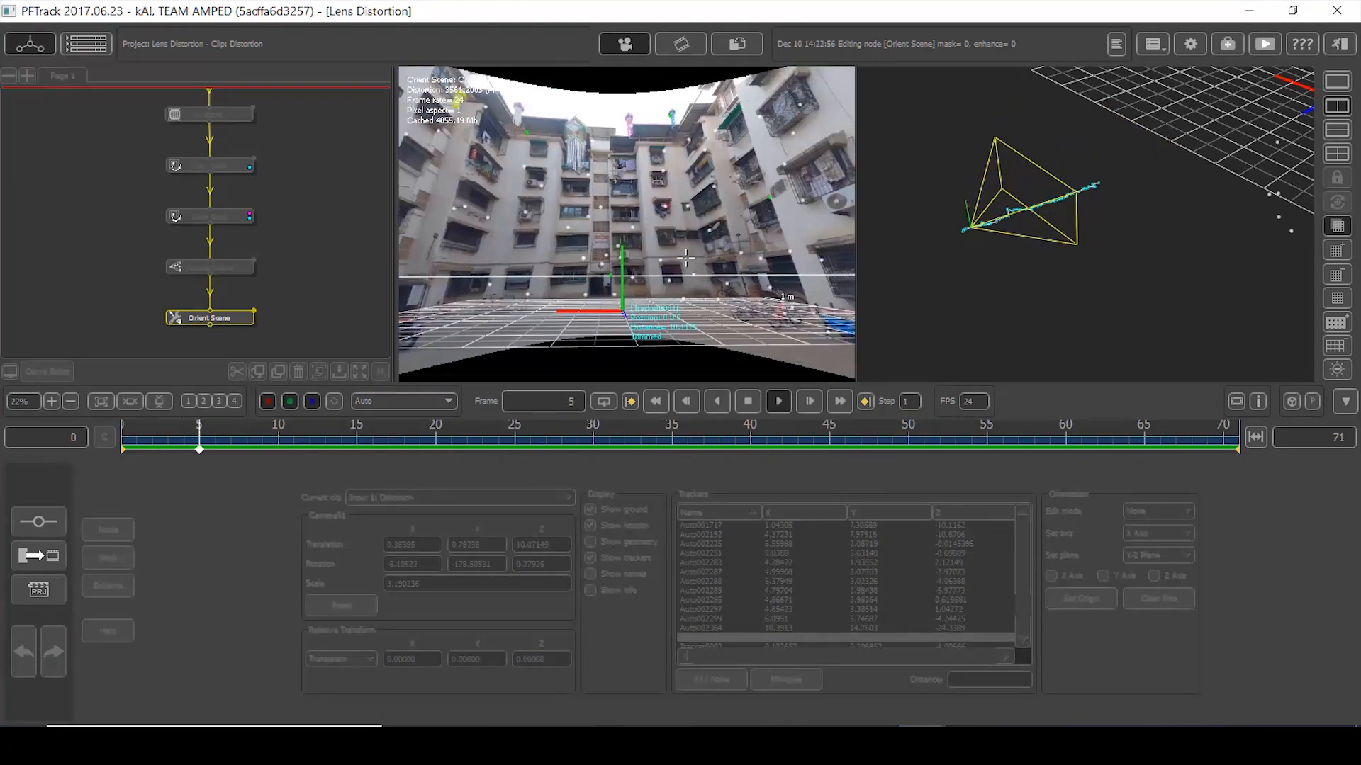
# - Stop playback at the first frame and bring up the Orient Scene node's menu
pyautogui.click(738, 402)
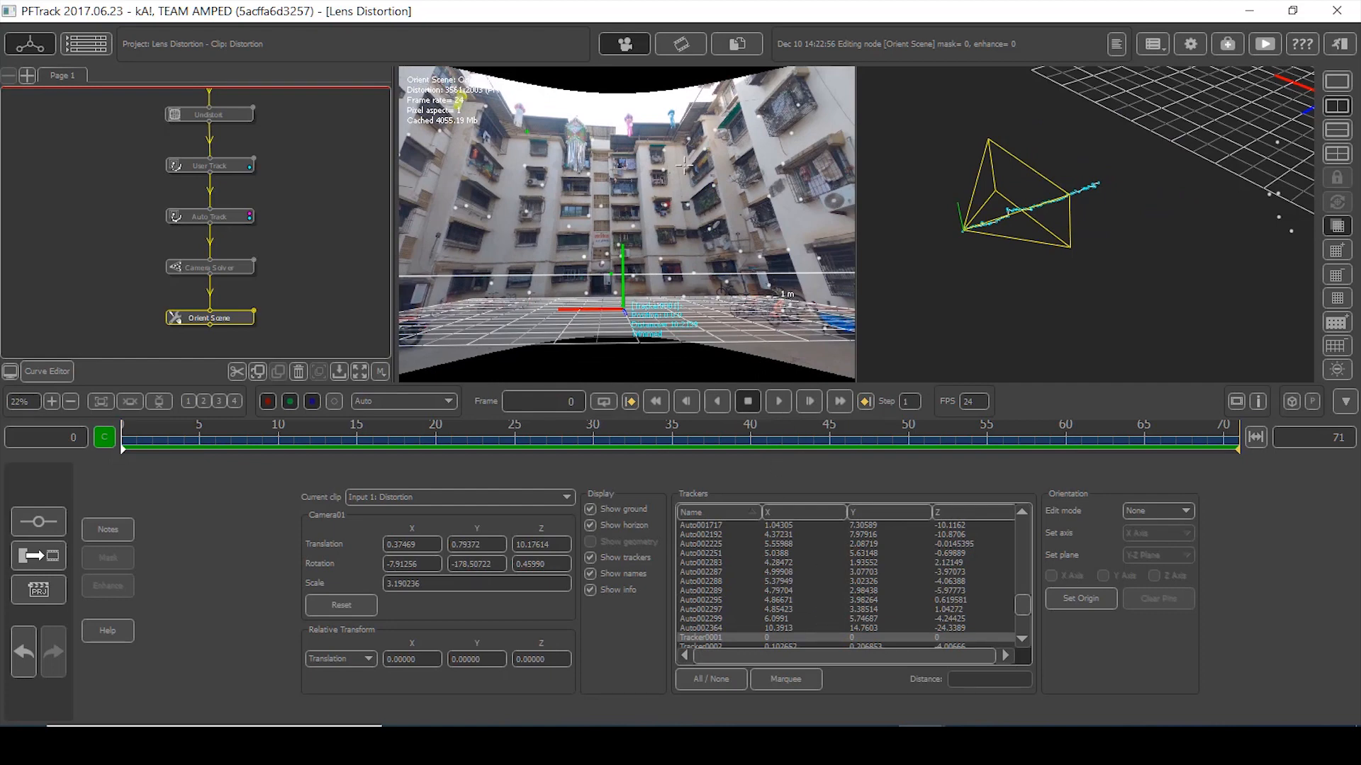
pyautogui.scroll(-1, 685, 165)
pyautogui.moveTo(285, 306); pyautogui.dragTo(293, 246, button='right')
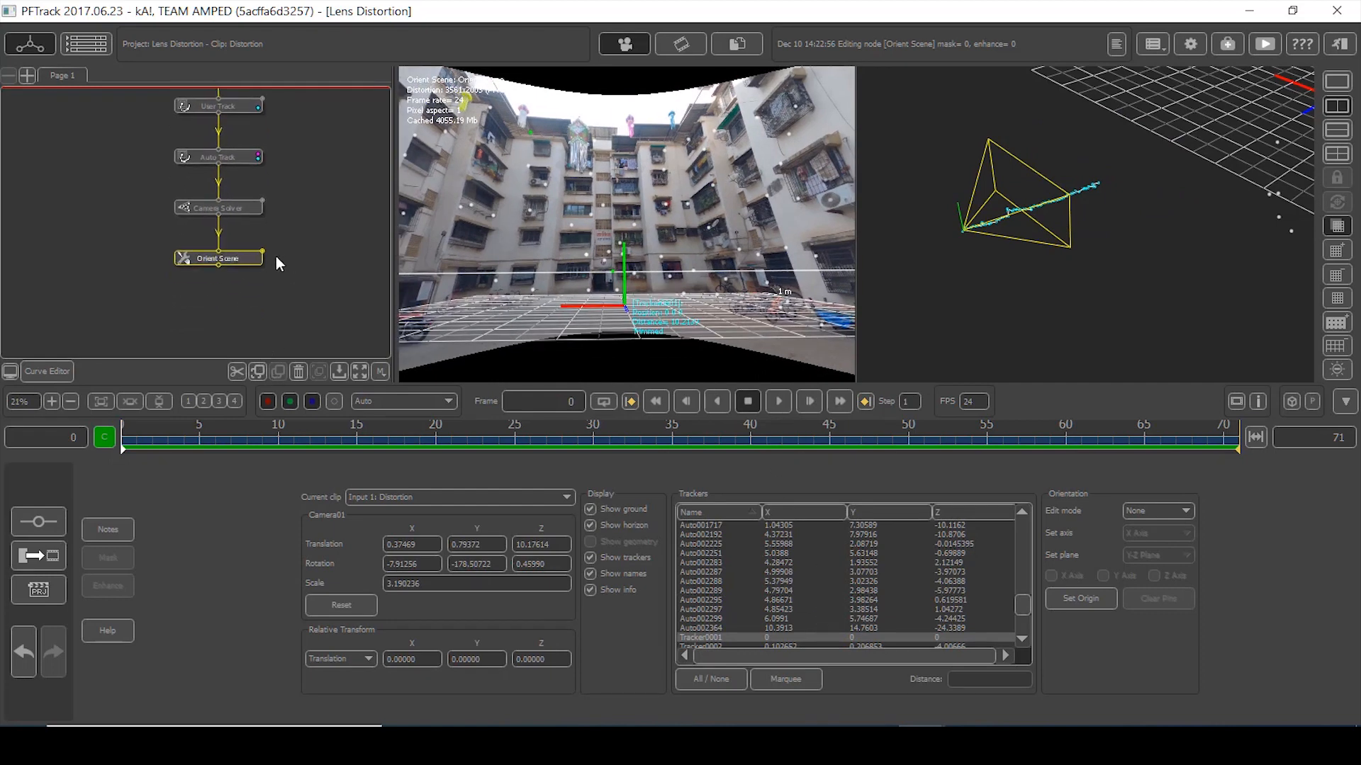
pyautogui.rightClick(240, 261)
# - Add an Export node after Orient Scene and tick the Distortion clip for PNG export
pyautogui.moveTo(289, 429)
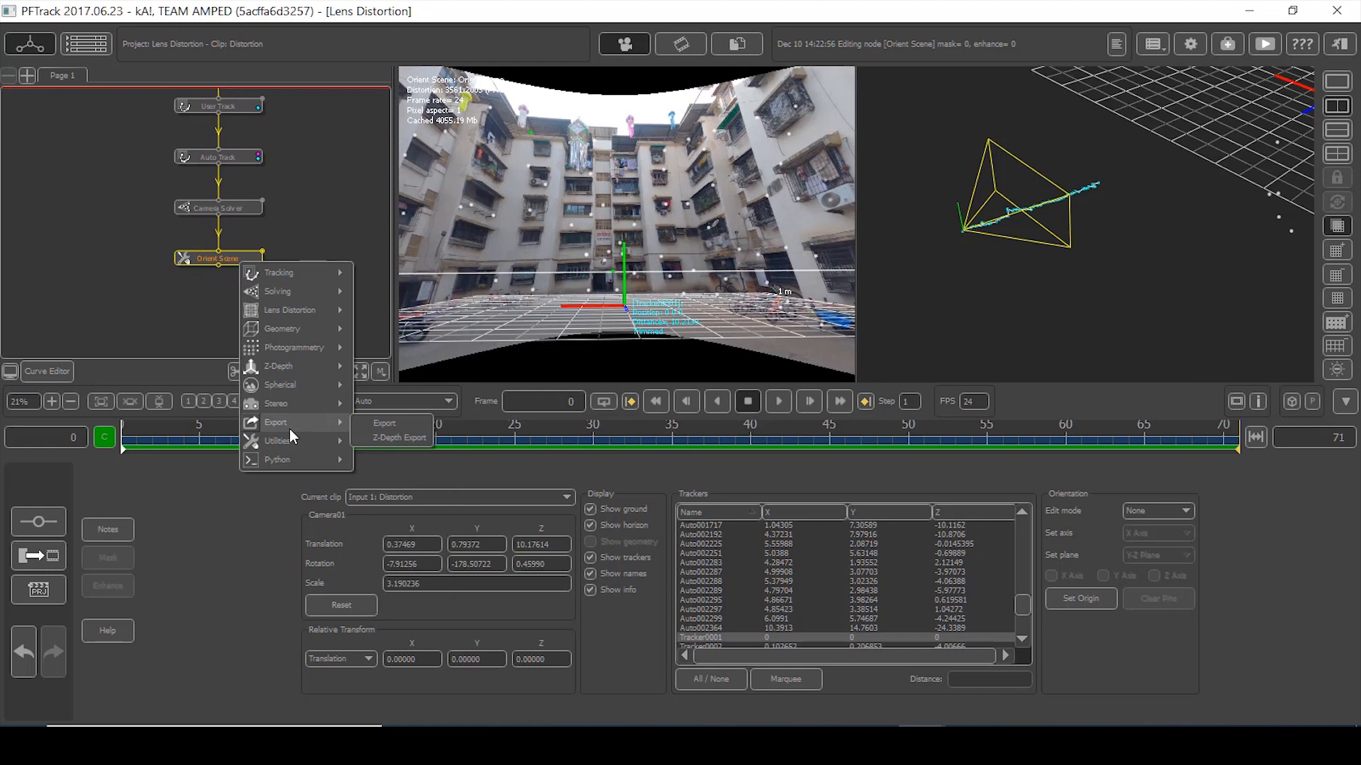
pyautogui.click(388, 419)
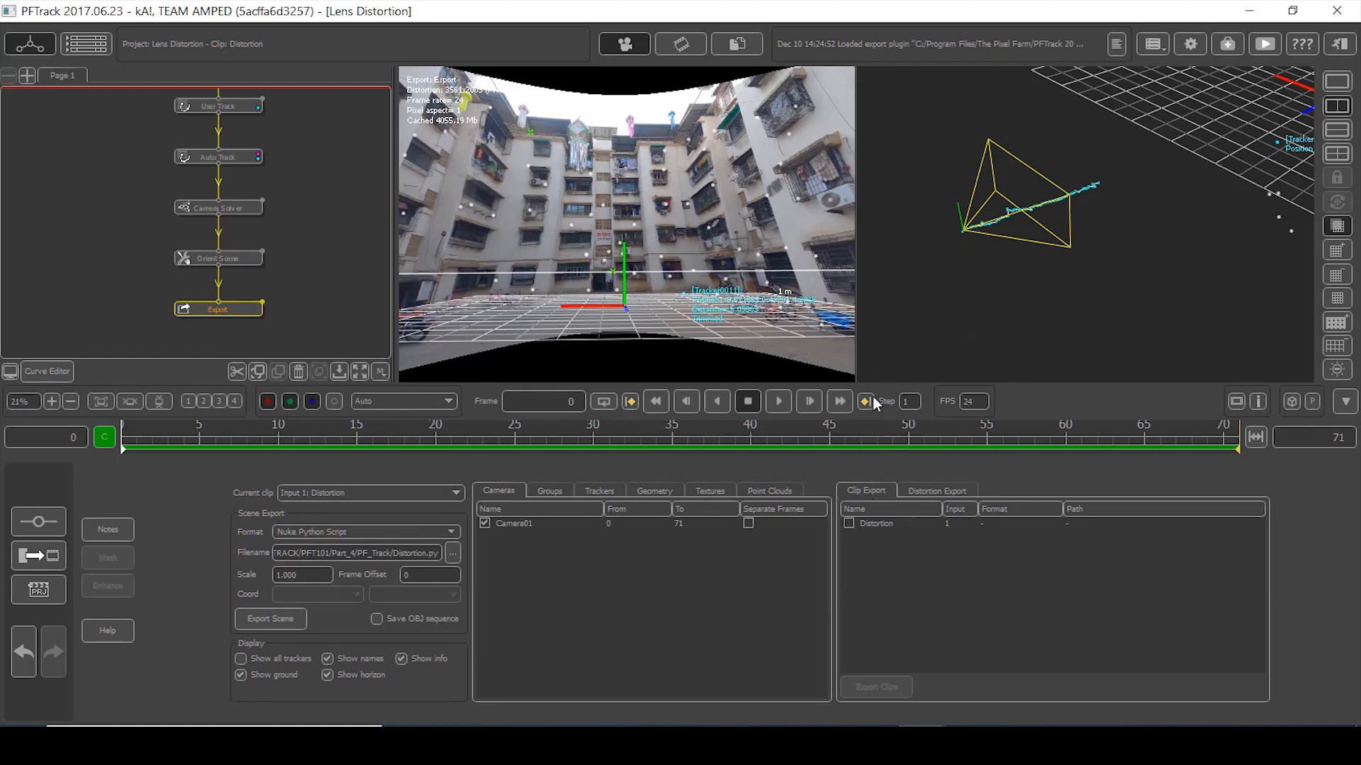
pyautogui.scroll(-2, 1108, 219)
pyautogui.scroll(-3, 686, 196)
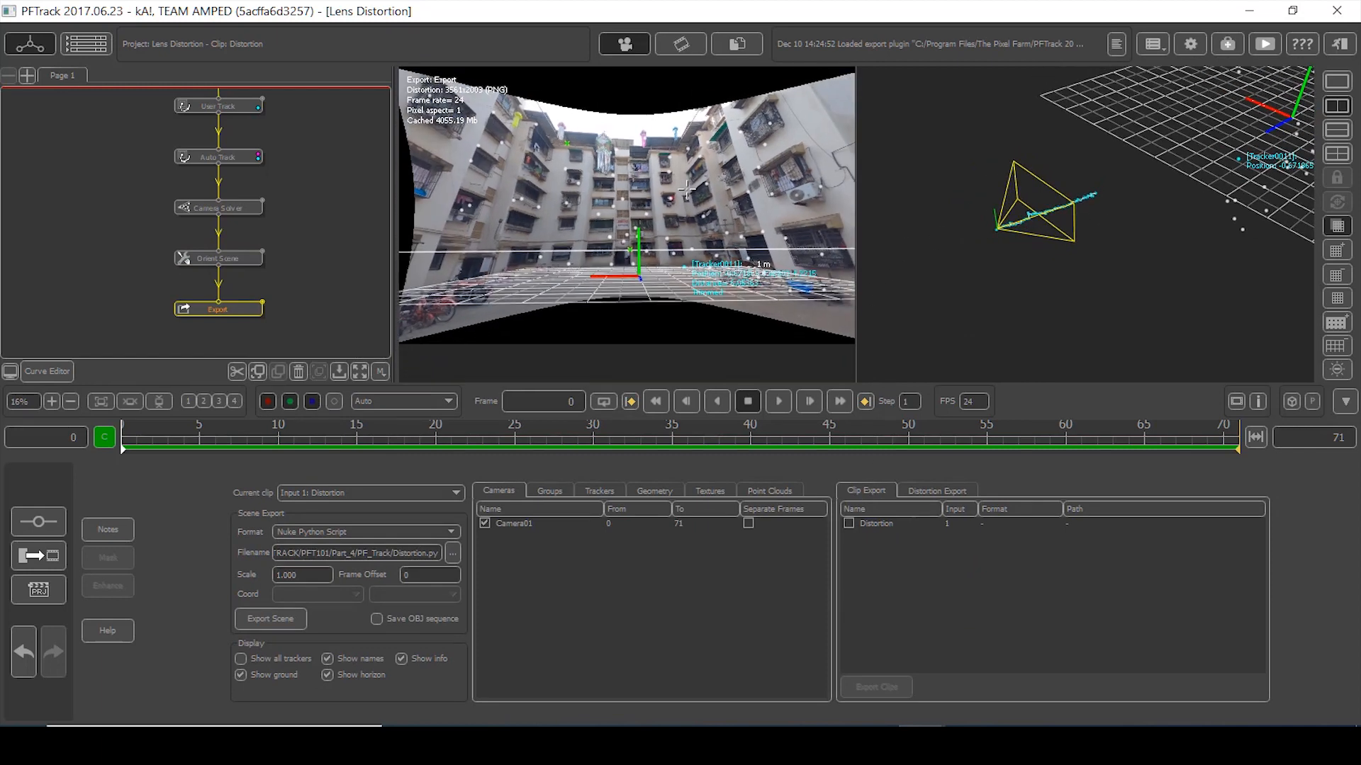
pyautogui.scroll(2, 685, 196)
pyautogui.scroll(3, 1066, 301)
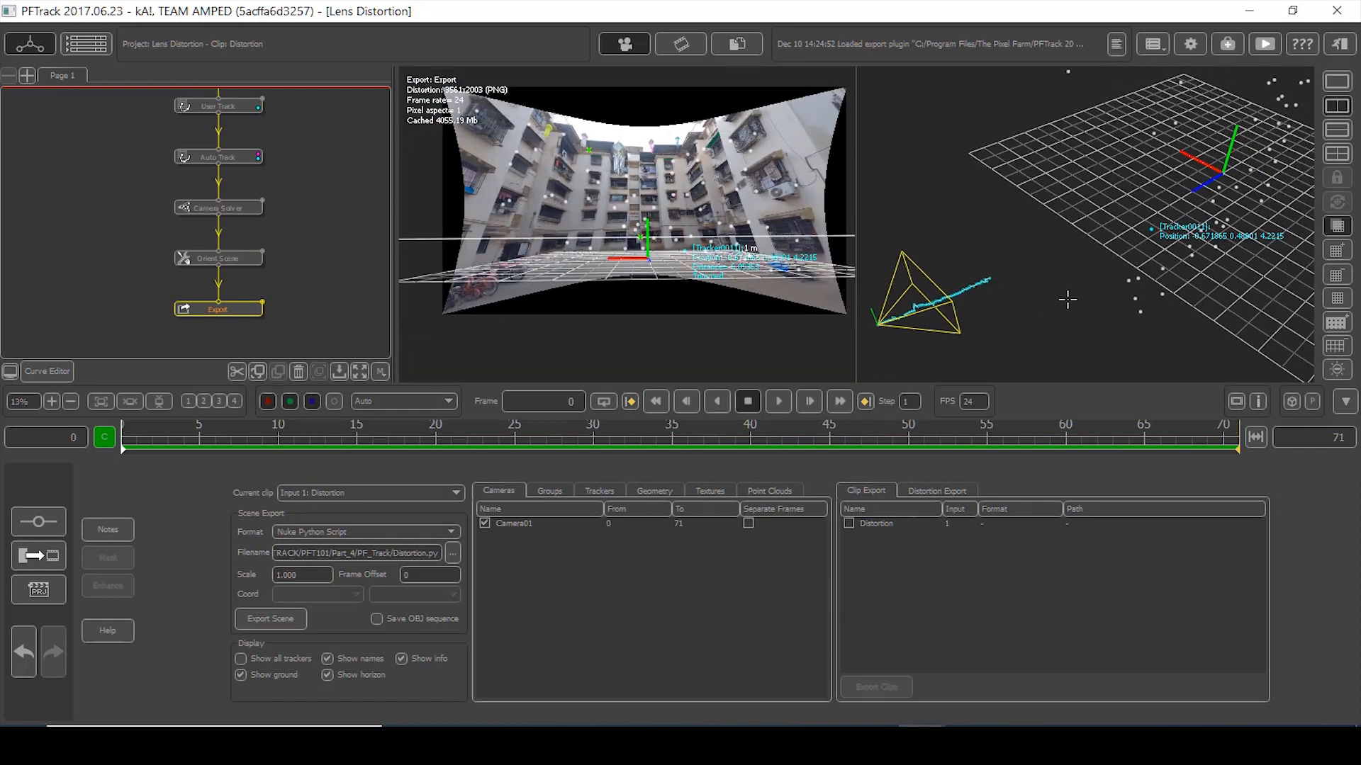
pyautogui.moveTo(1116, 272); pyautogui.dragTo(1122, 269, button='middle')
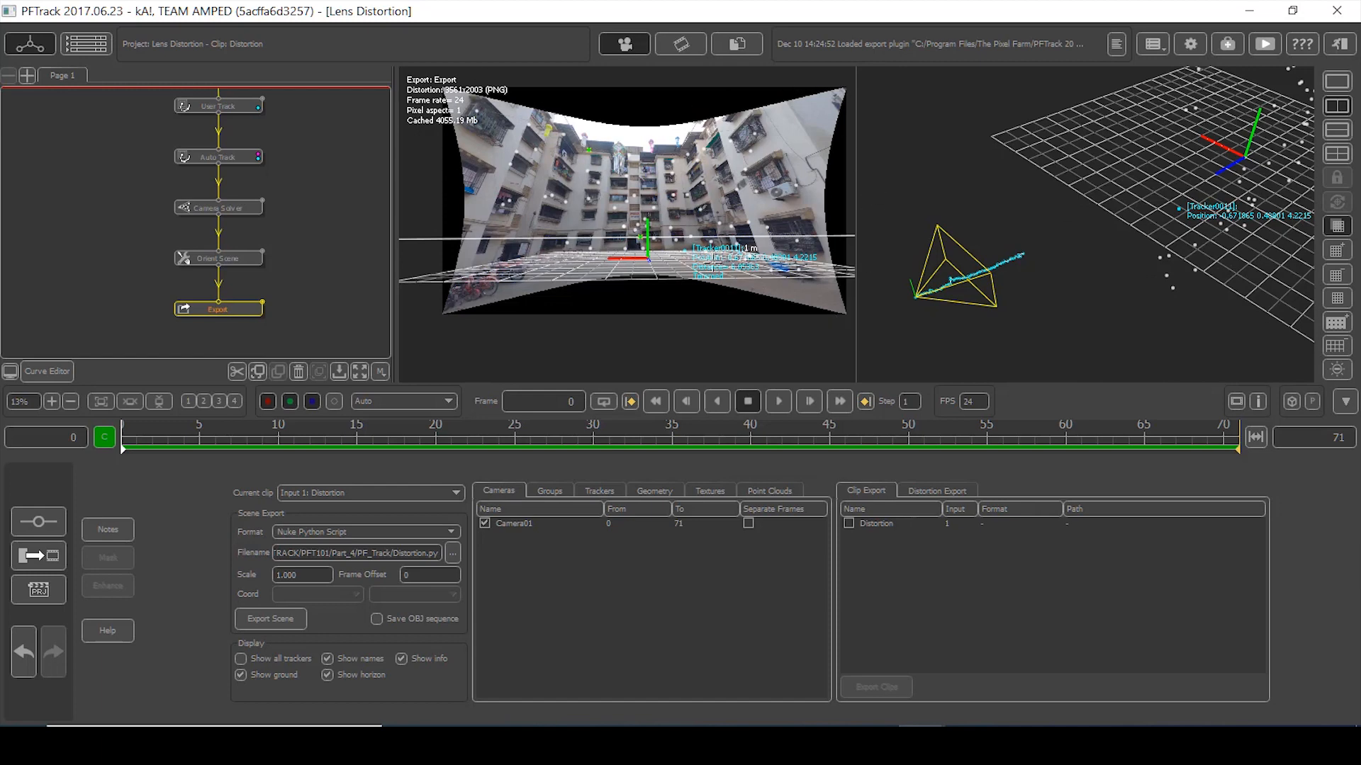
pyautogui.click(849, 524)
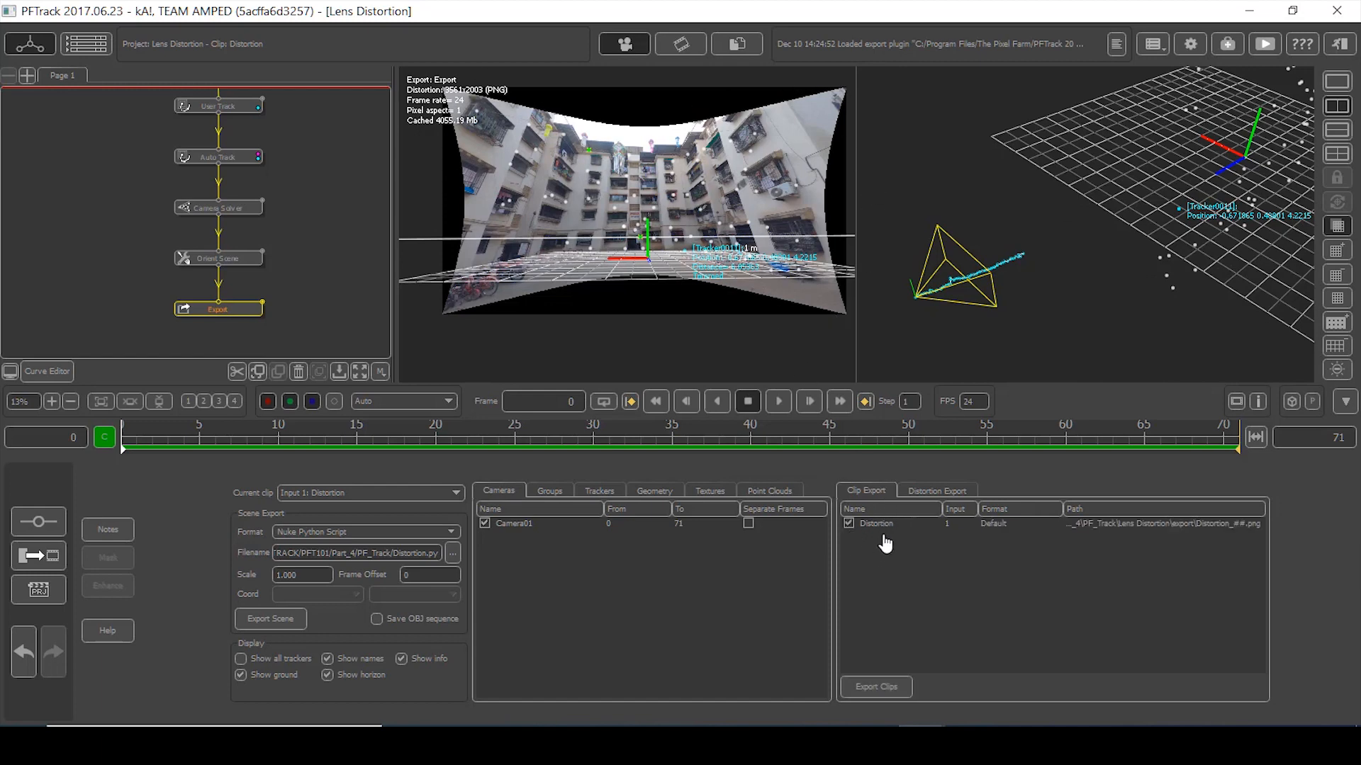
pyautogui.doubleClick(1173, 528)
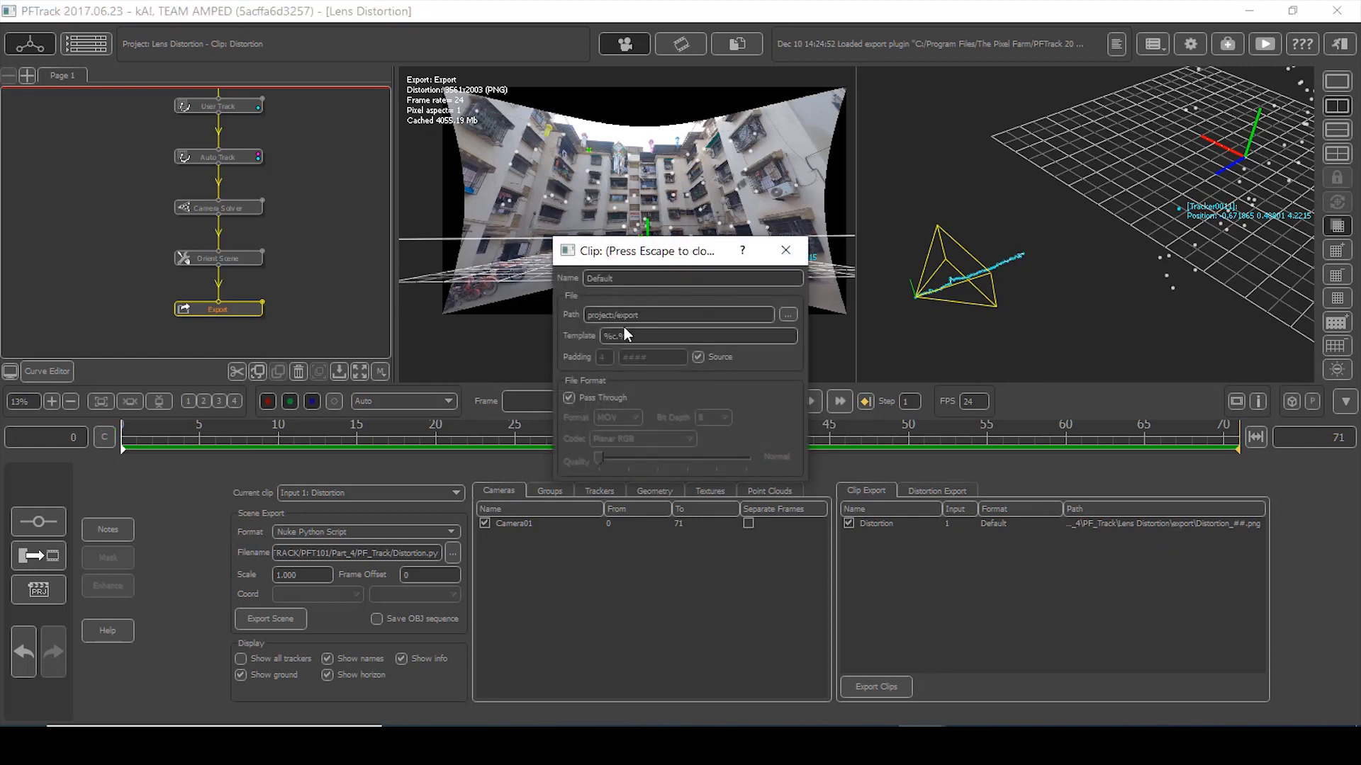
pyautogui.click(785, 250)
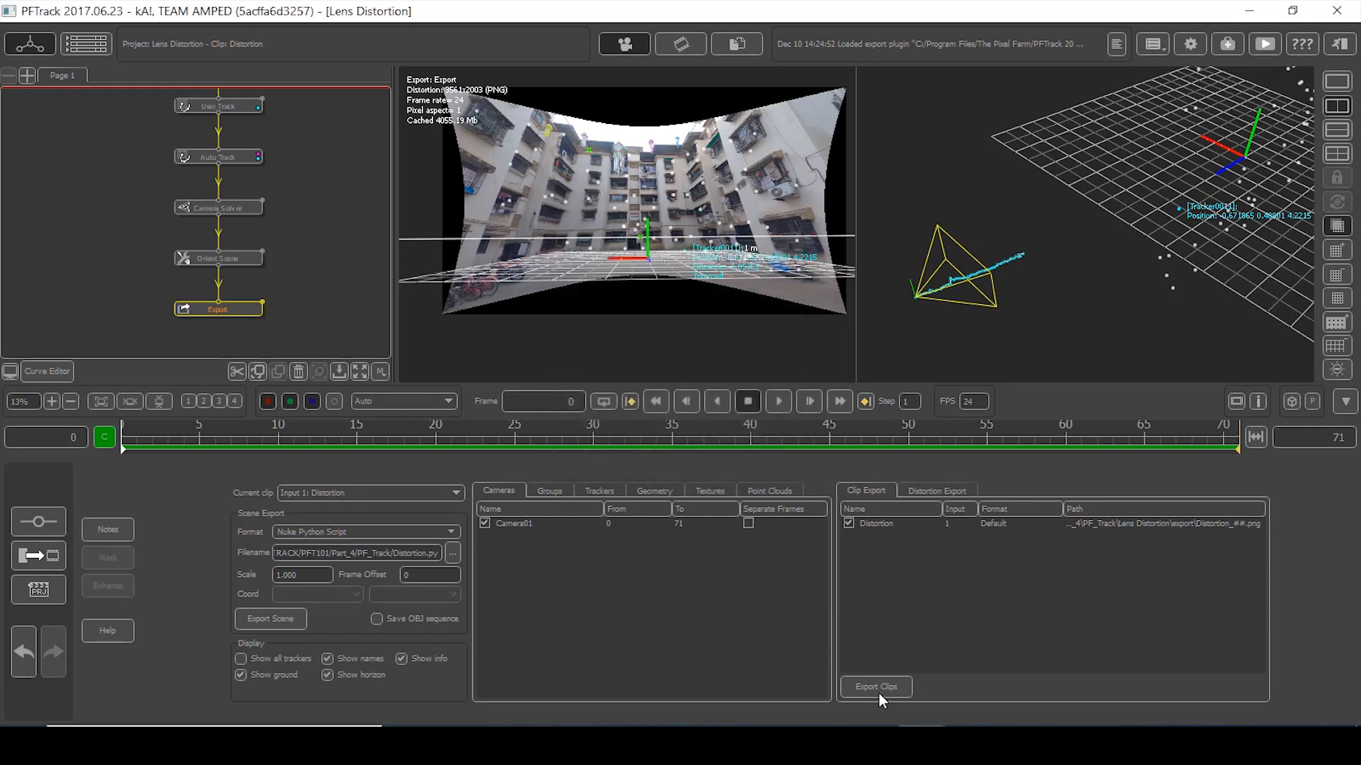
# - Enable undistort and redistort EXR ST-map export for Distortion, then switch to NukeX
pyautogui.click(929, 492)
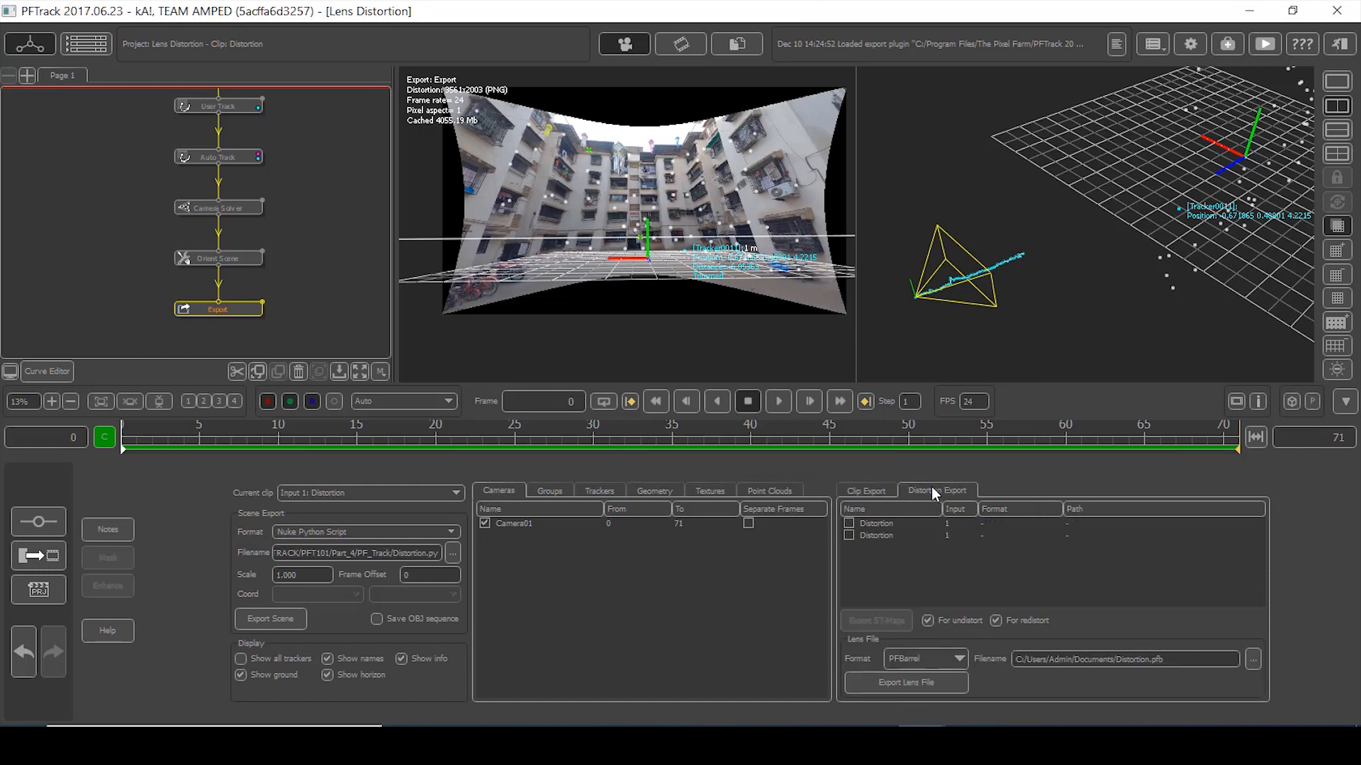
pyautogui.click(853, 536)
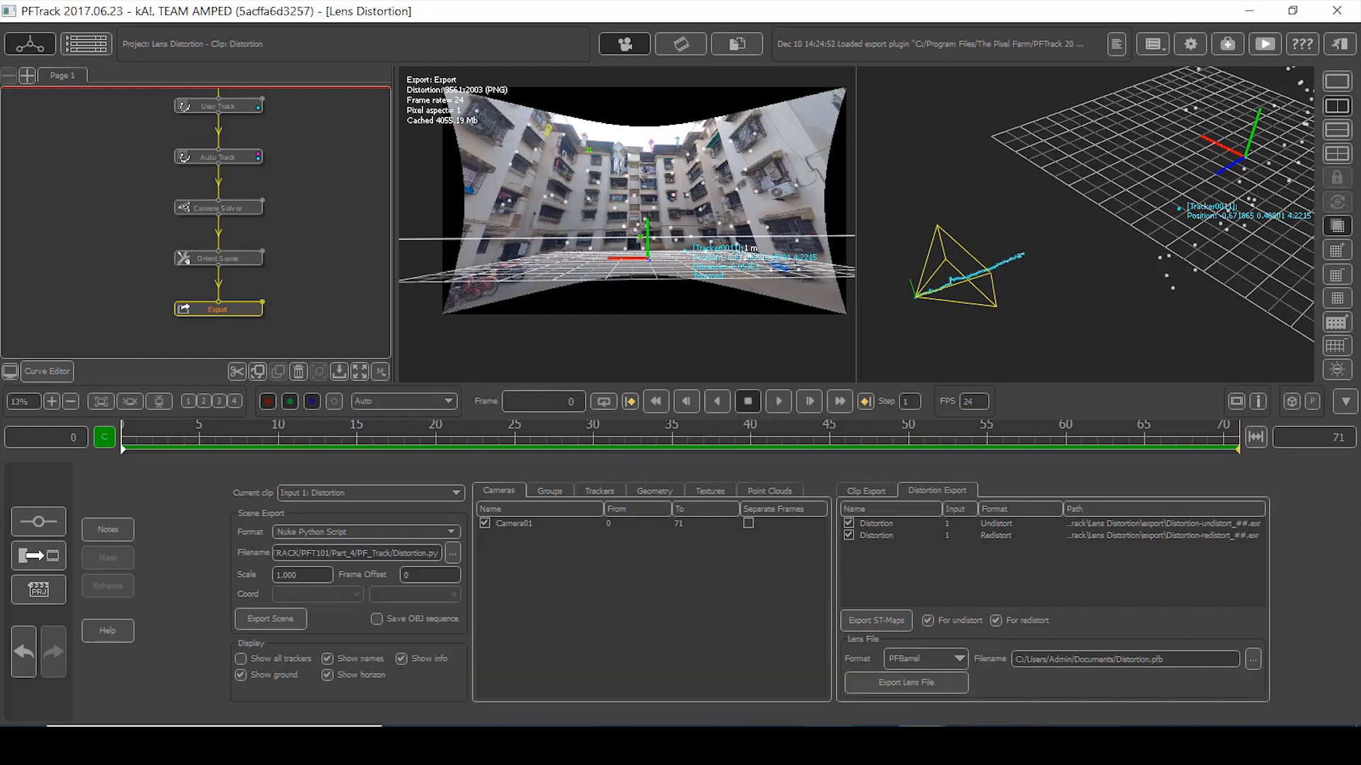
pyautogui.click(829, 744)
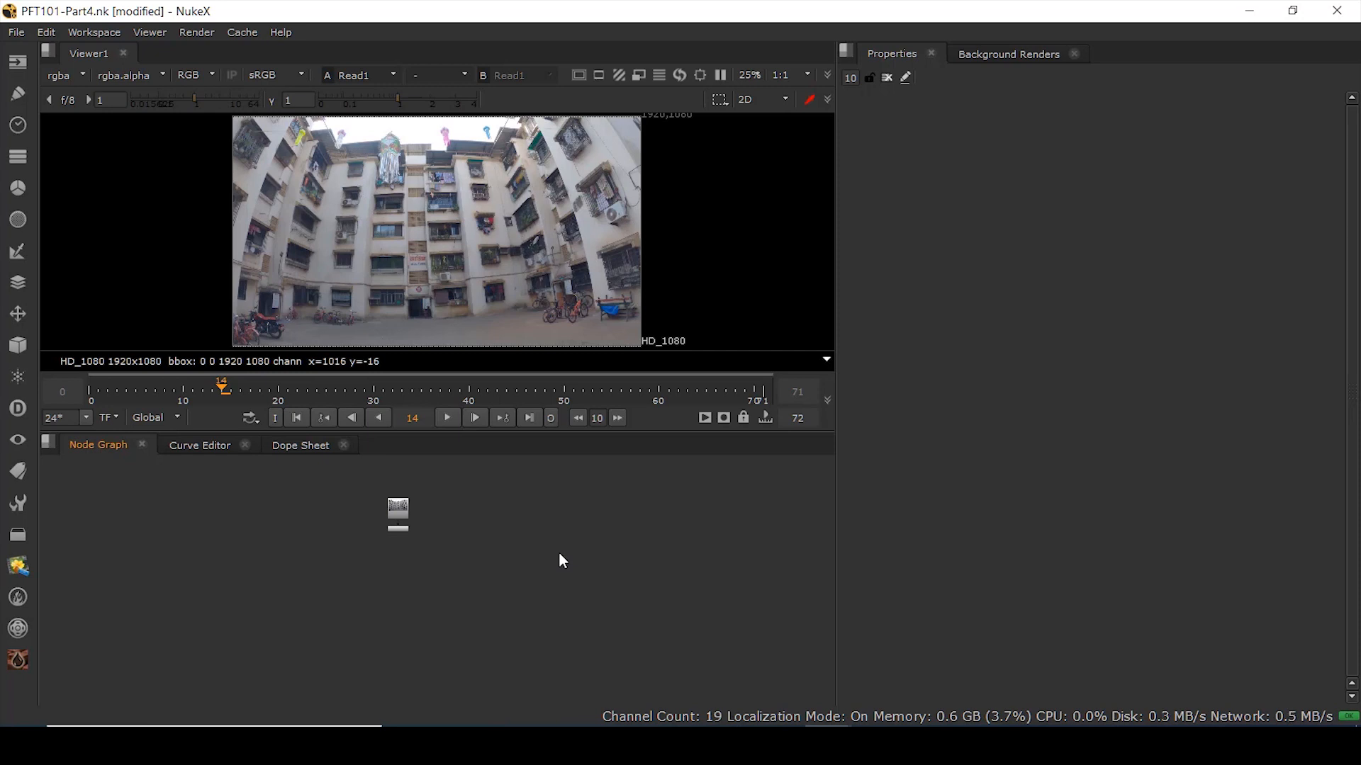
# - Limit NukeX's properties area to a single open panel
pyautogui.doubleClick(396, 510)
pyautogui.click(856, 76)
pyautogui.press('BackSpace')
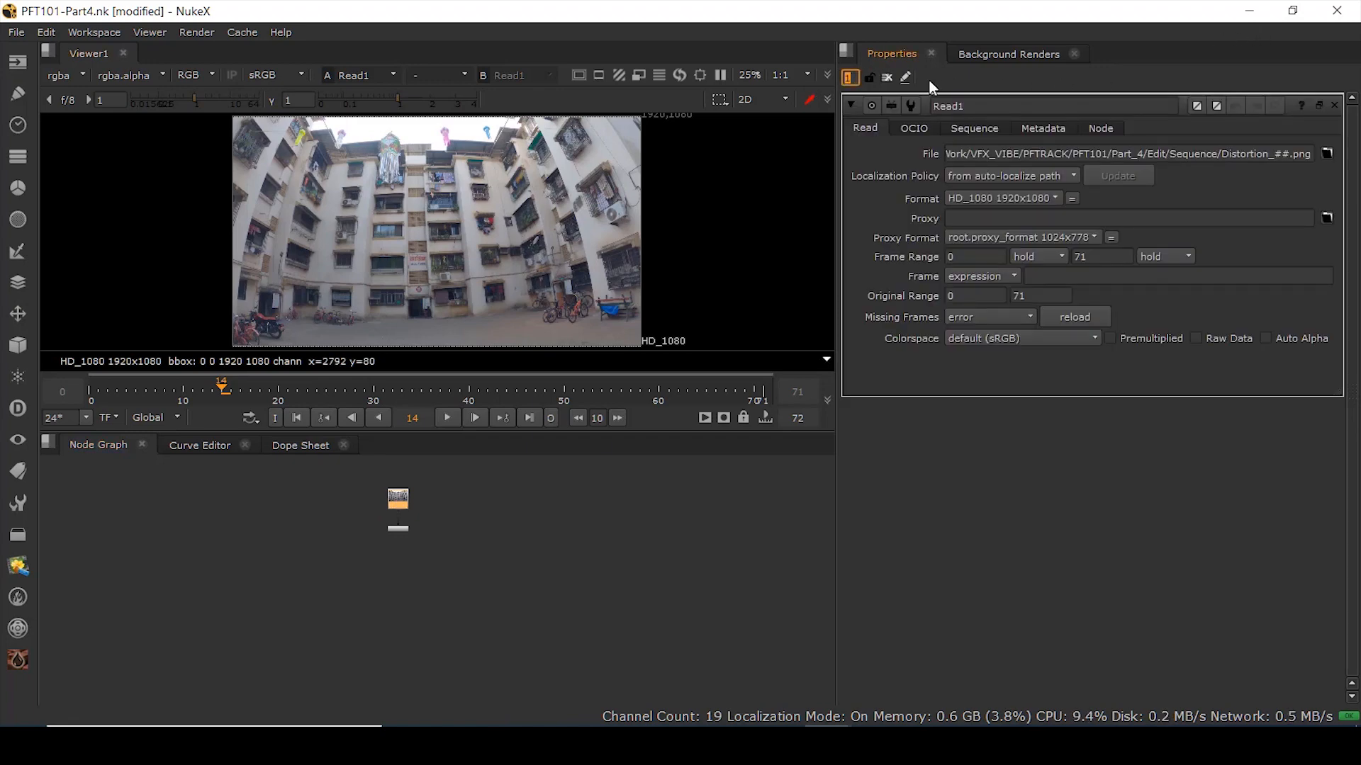
# - Open a Script Editor in the pane and load Distortion.py into it
pyautogui.click(846, 51)
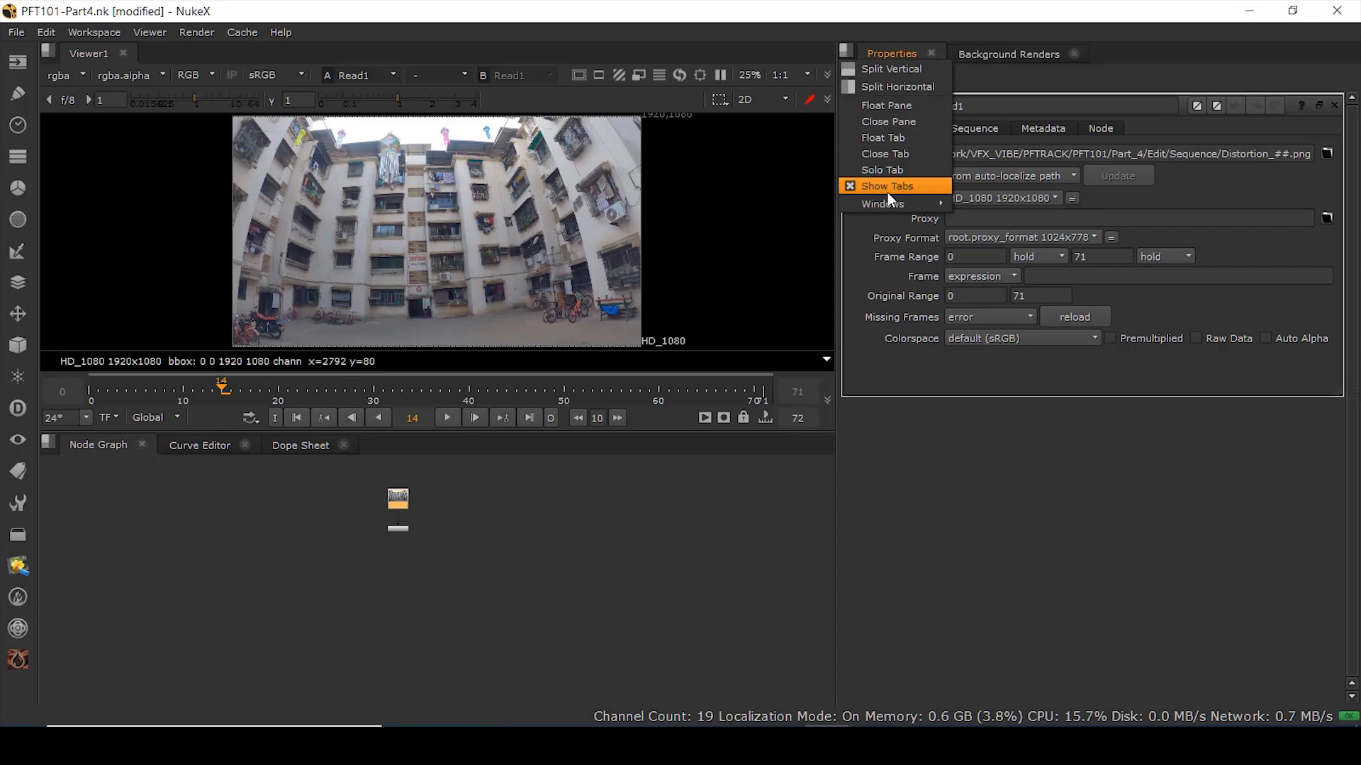
pyautogui.moveTo(891, 204)
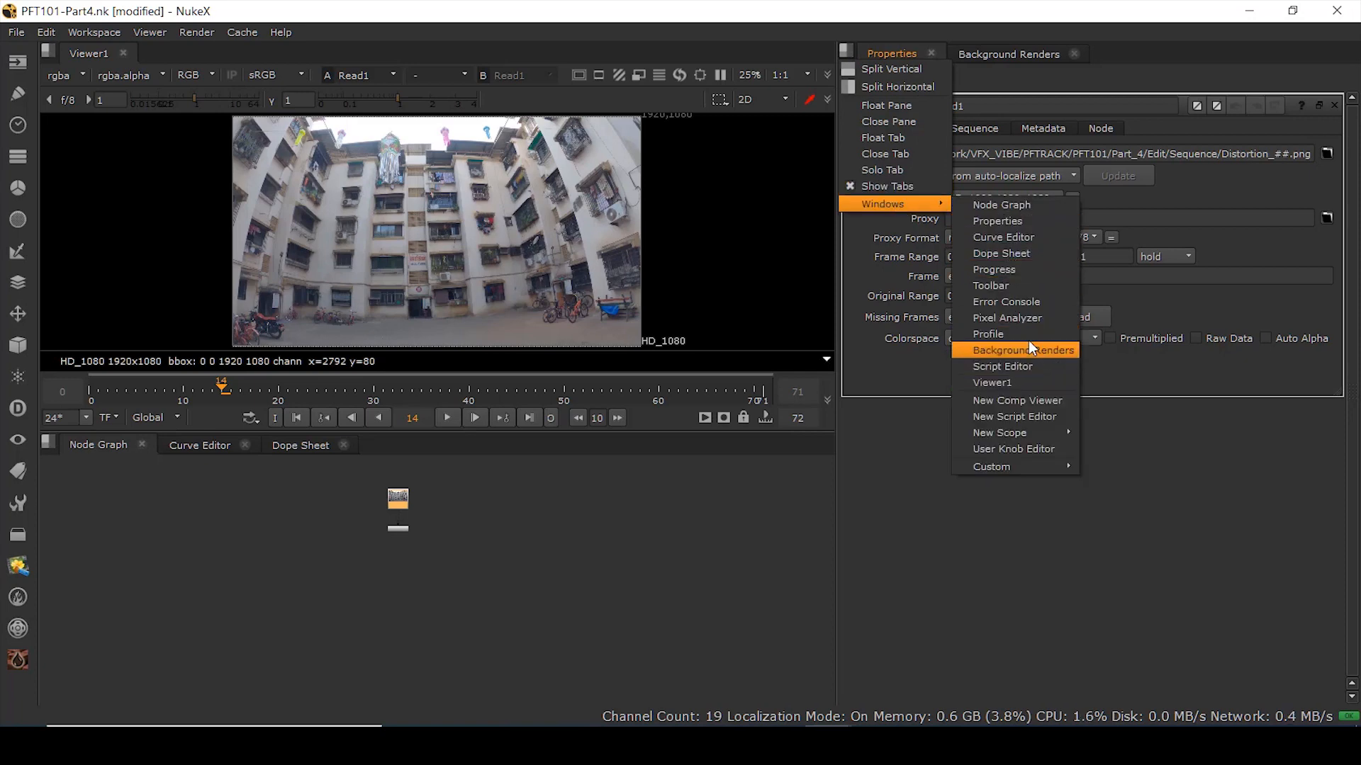
pyautogui.click(1021, 418)
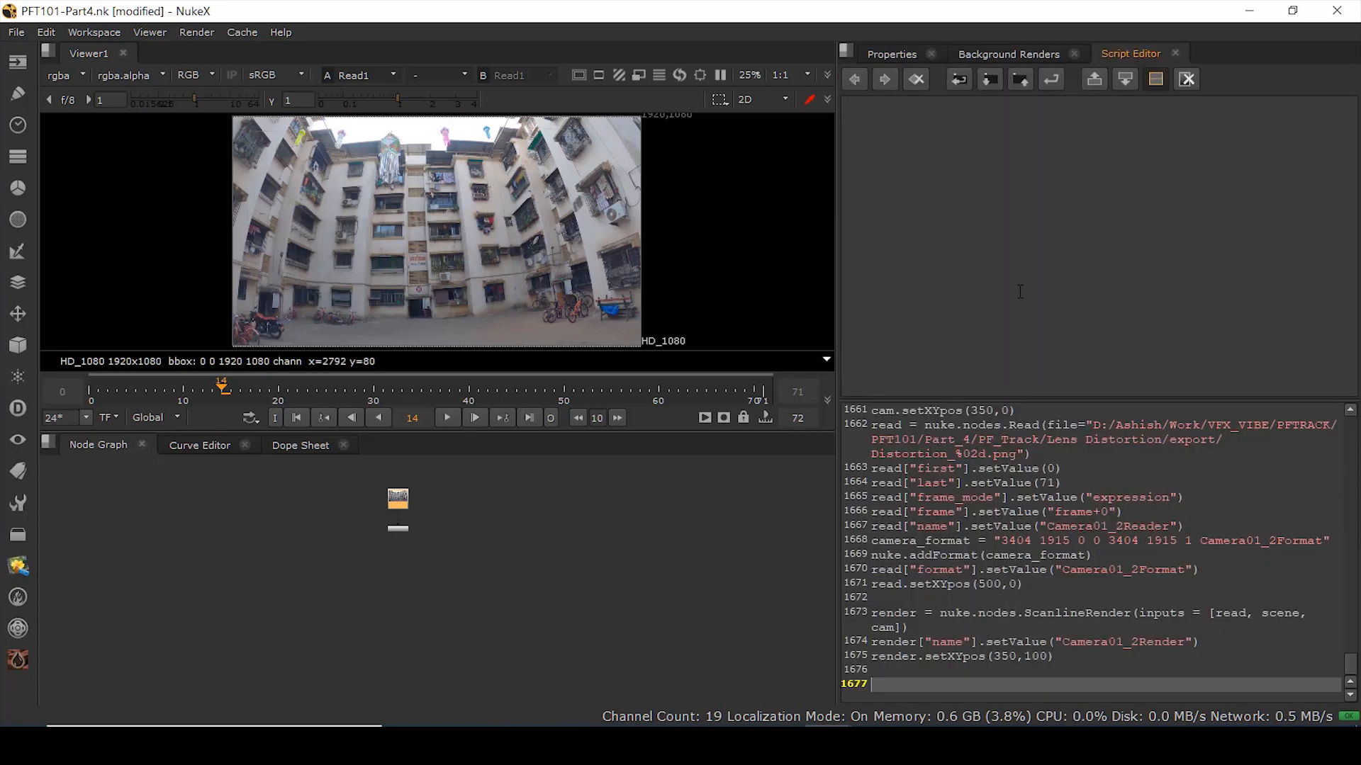
pyautogui.click(991, 78)
pyautogui.click(439, 158)
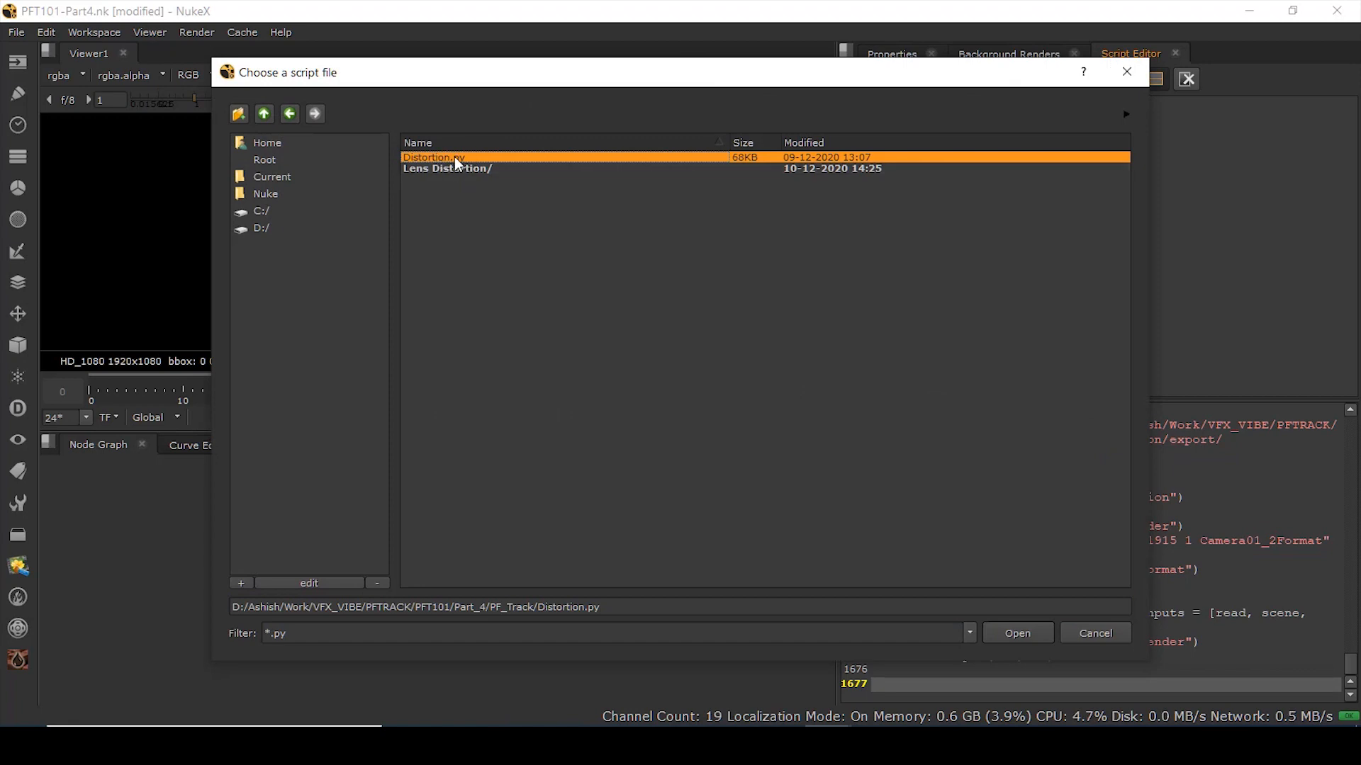
pyautogui.click(1019, 633)
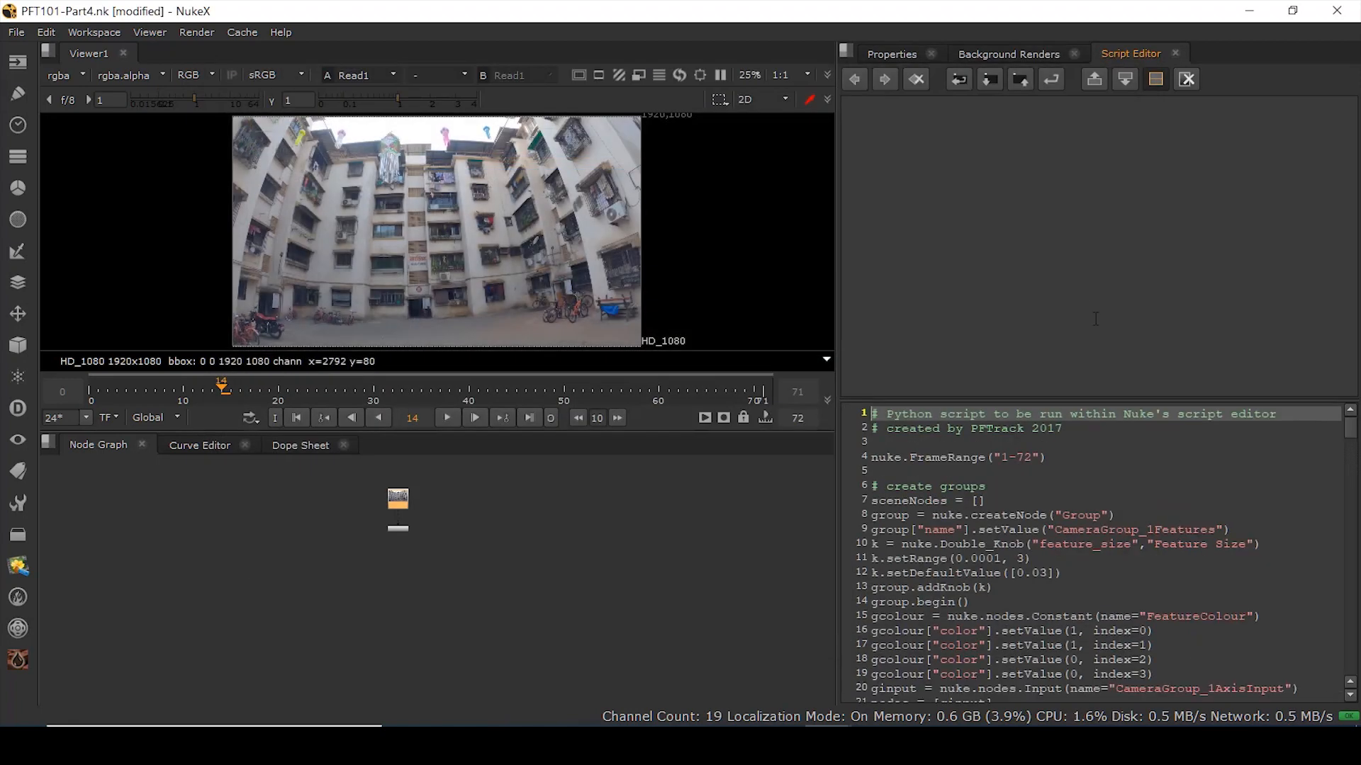
# - Run Distortion.py to build the PFTrack nodes, then arrange Camera01_2Reader, Camera01_2Render and PFTrackScene
pyautogui.click(1051, 79)
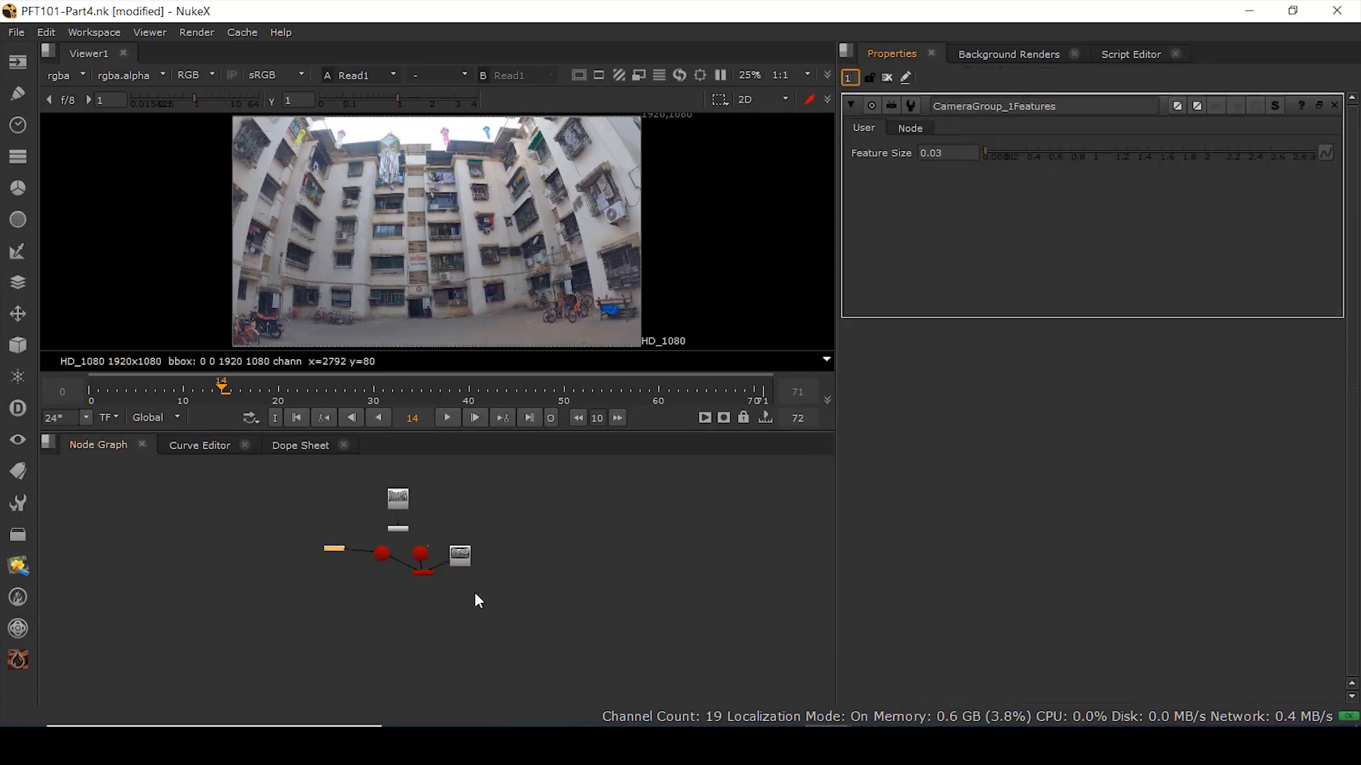
pyautogui.click(200, 557)
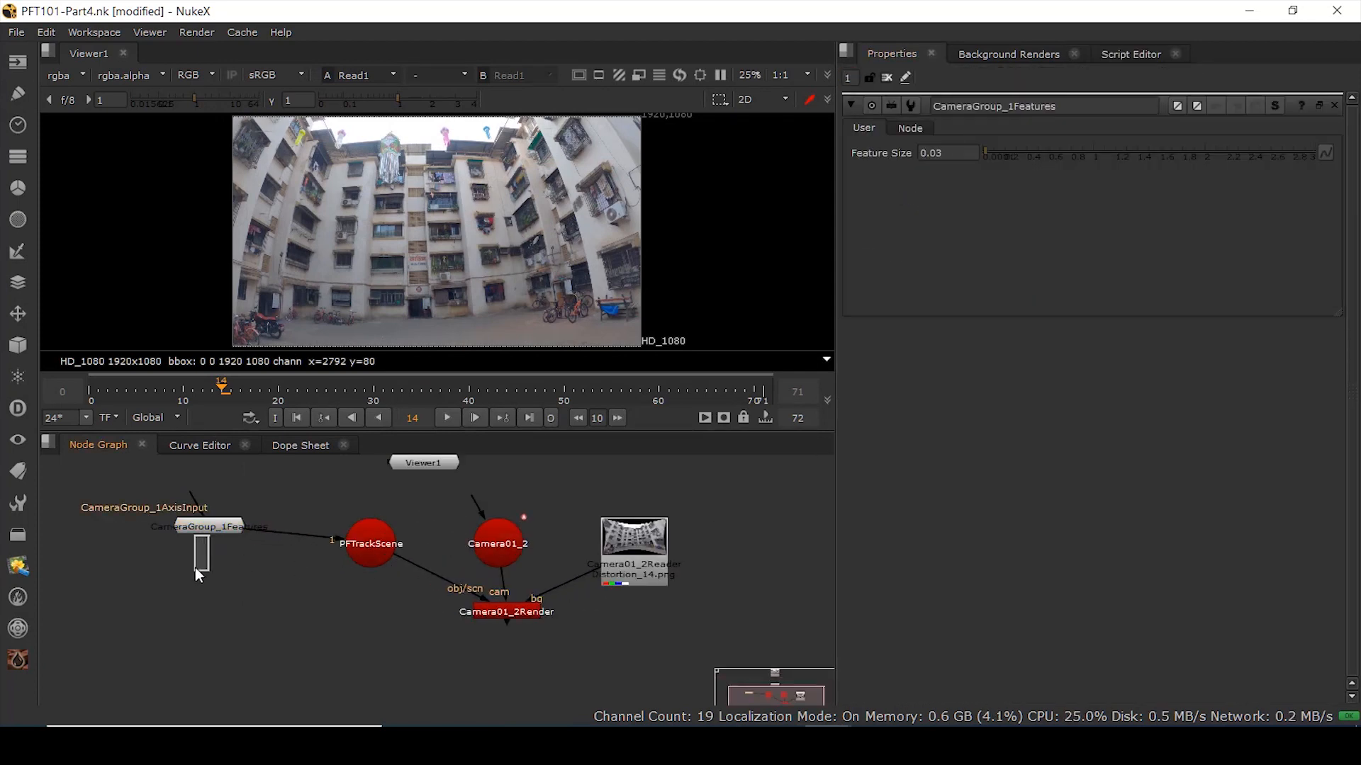
pyautogui.moveTo(641, 563); pyautogui.dragTo(669, 539)
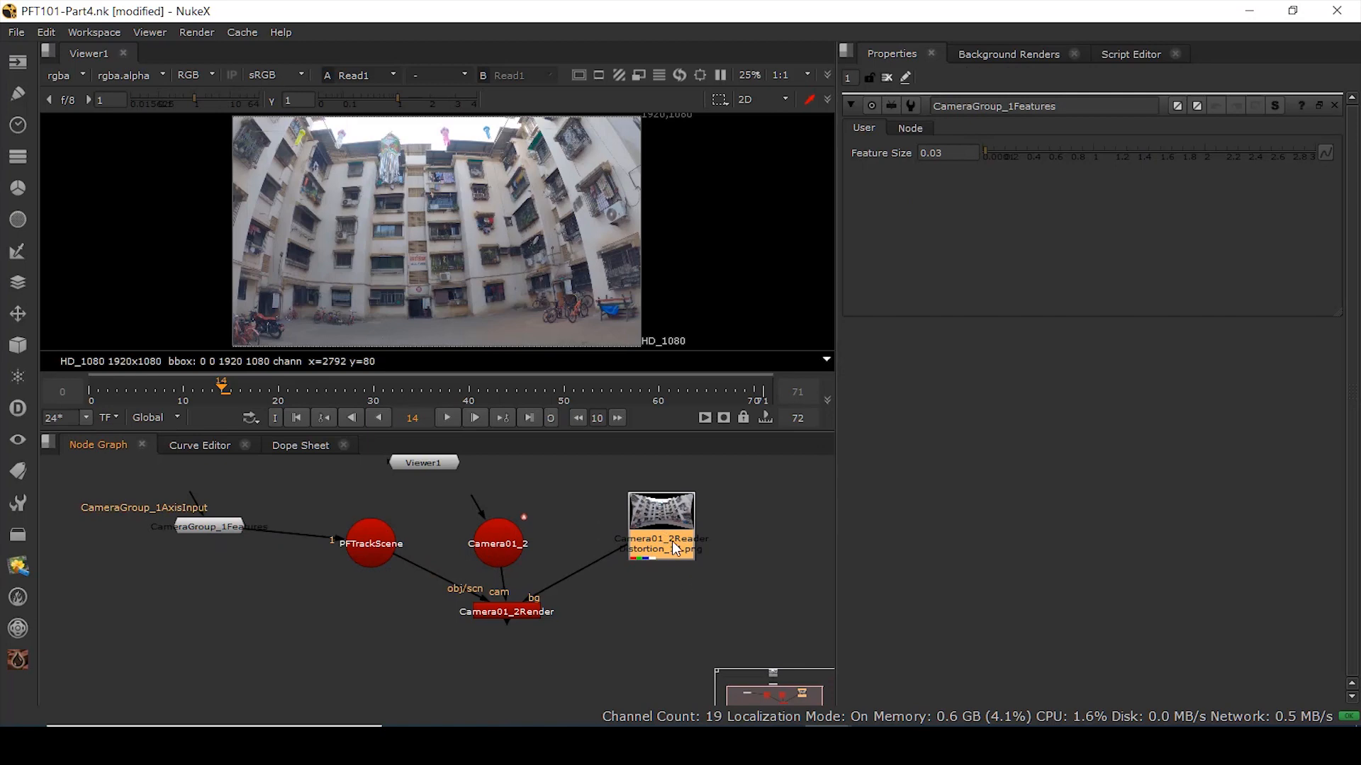
pyautogui.press('1')
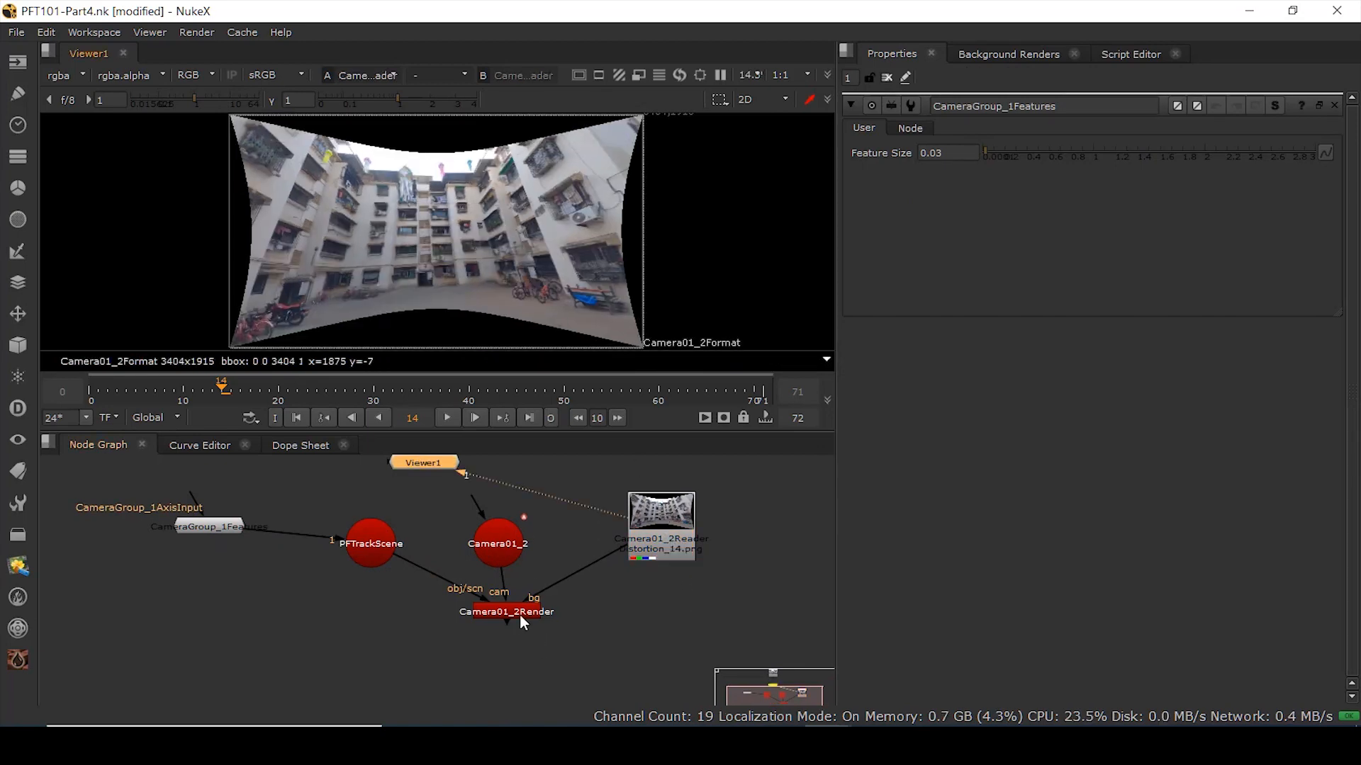
pyautogui.moveTo(520, 615); pyautogui.dragTo(511, 614)
pyautogui.moveTo(379, 552); pyautogui.dragTo(209, 628)
# - Inspect PFTrackScene and Camera01_2Render in 3D and play the shot to frame 25 to check the camera
pyautogui.press('1')
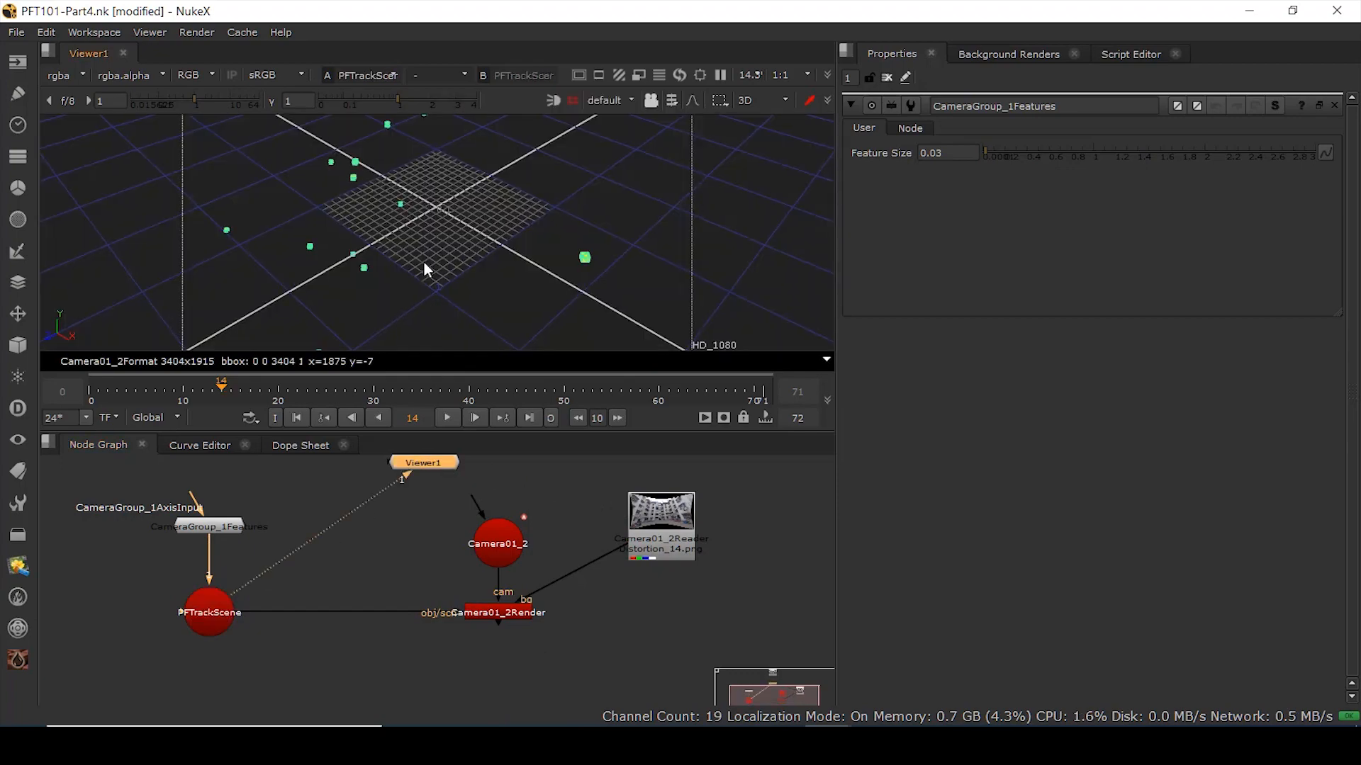
pyautogui.keyDown('ctrl'); pyautogui.moveTo(419, 268); pyautogui.dragTo(433, 510); pyautogui.keyUp('ctrl')
pyautogui.moveTo(499, 550); pyautogui.dragTo(499, 534)
pyautogui.moveTo(440, 566); pyautogui.dragTo(437, 623, button='middle')
pyautogui.click(493, 676)
pyautogui.press('1')
pyautogui.keyDown('ctrl'); pyautogui.moveTo(643, 290); pyautogui.dragTo(851, 317); pyautogui.keyUp('ctrl')
pyautogui.click(444, 418)
pyautogui.click(449, 419)
pyautogui.click(483, 493)
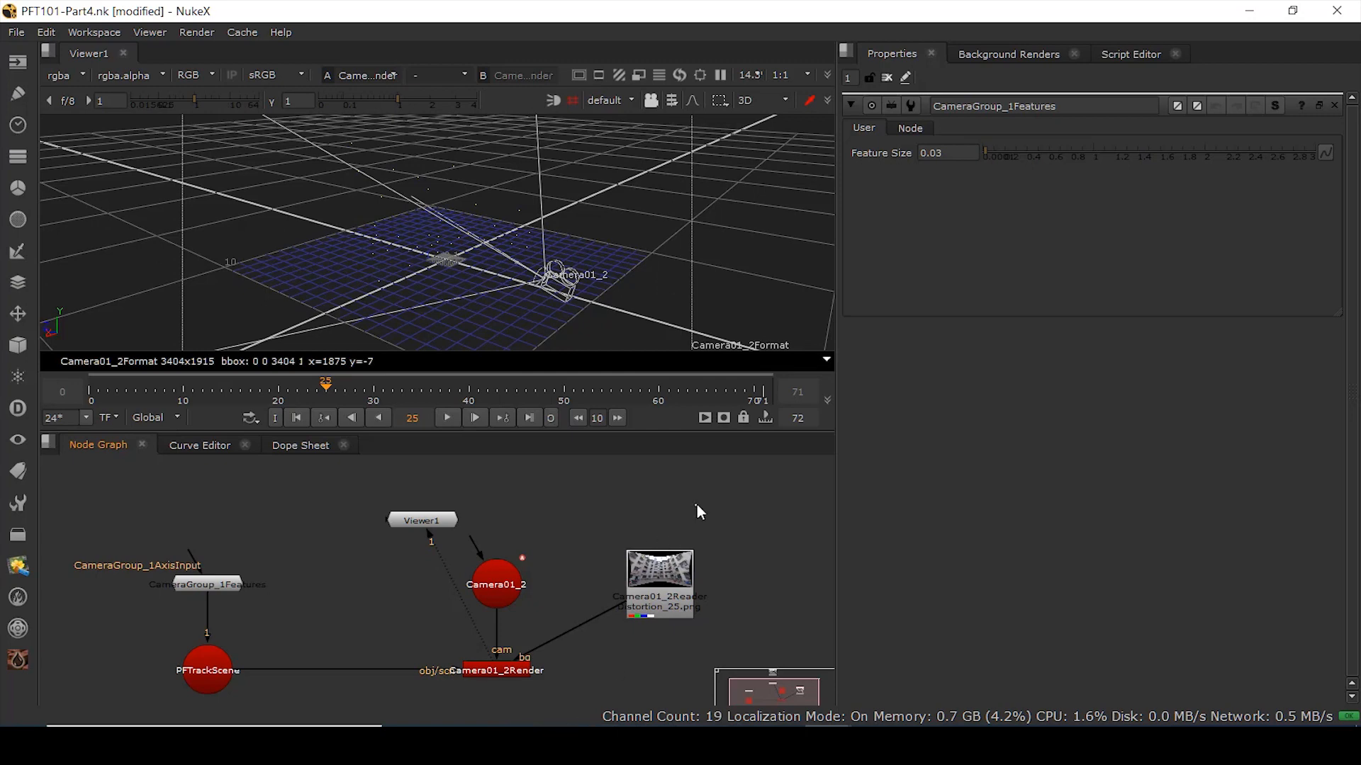
# - Read in the redistort and undistort ST-map sequences as Read2 and Read3, lined up side by side
pyautogui.press('r')
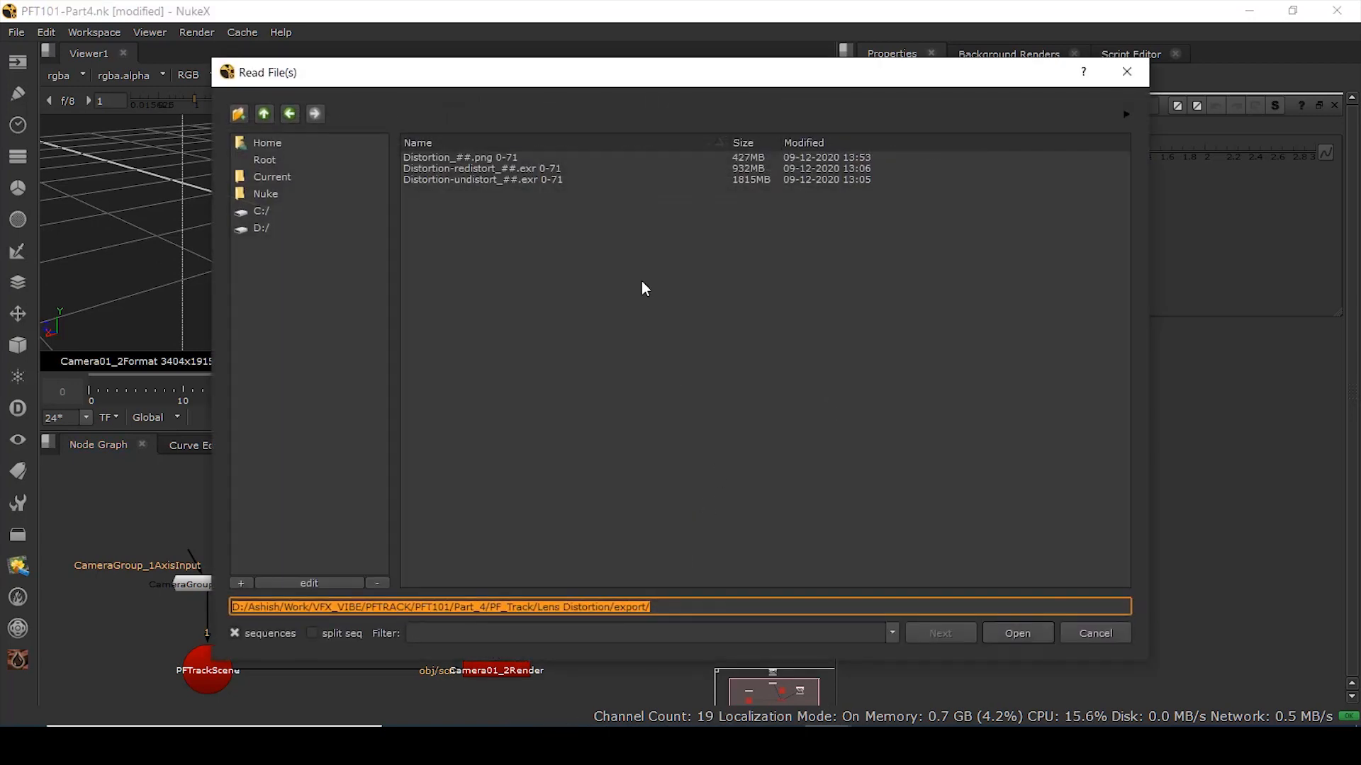
pyautogui.click(474, 169)
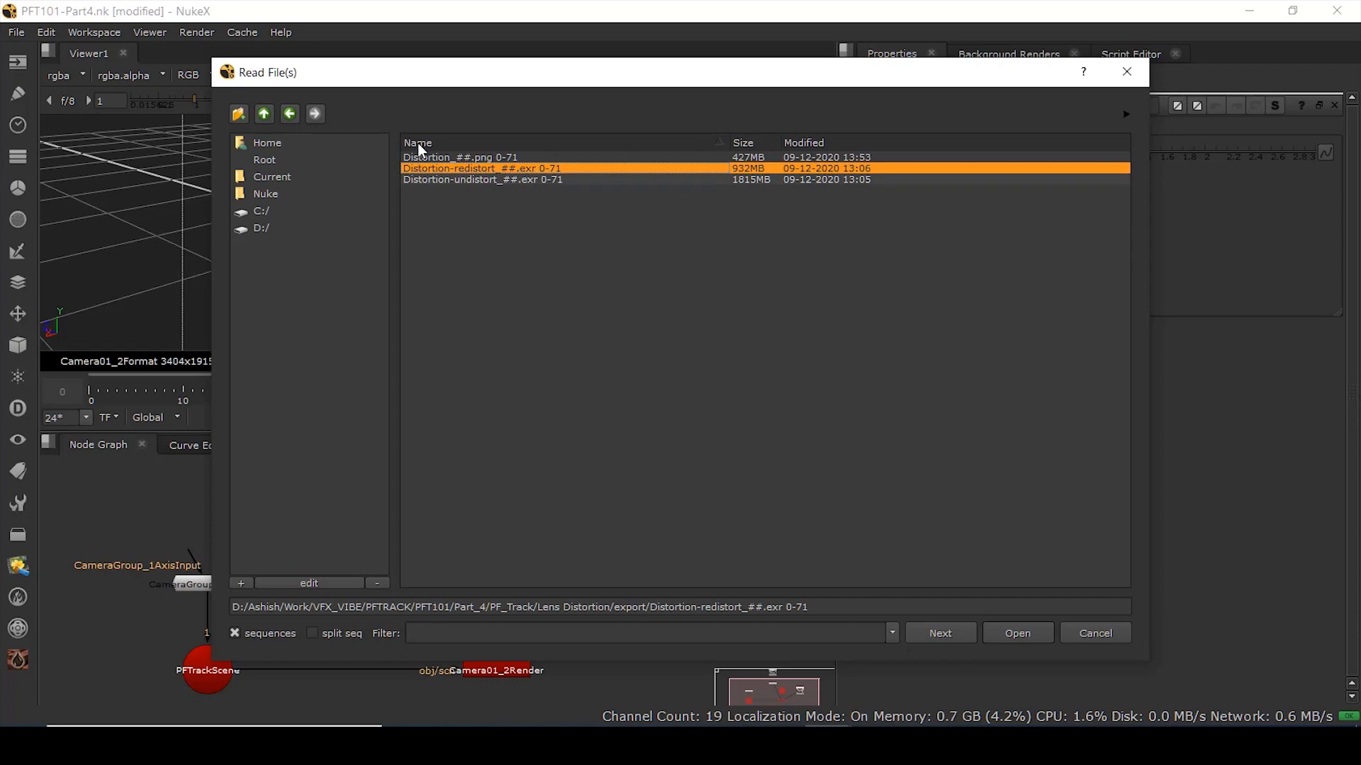
pyautogui.keyDown('shift'); pyautogui.click(456, 180); pyautogui.keyUp('shift')
pyautogui.click(1007, 649)
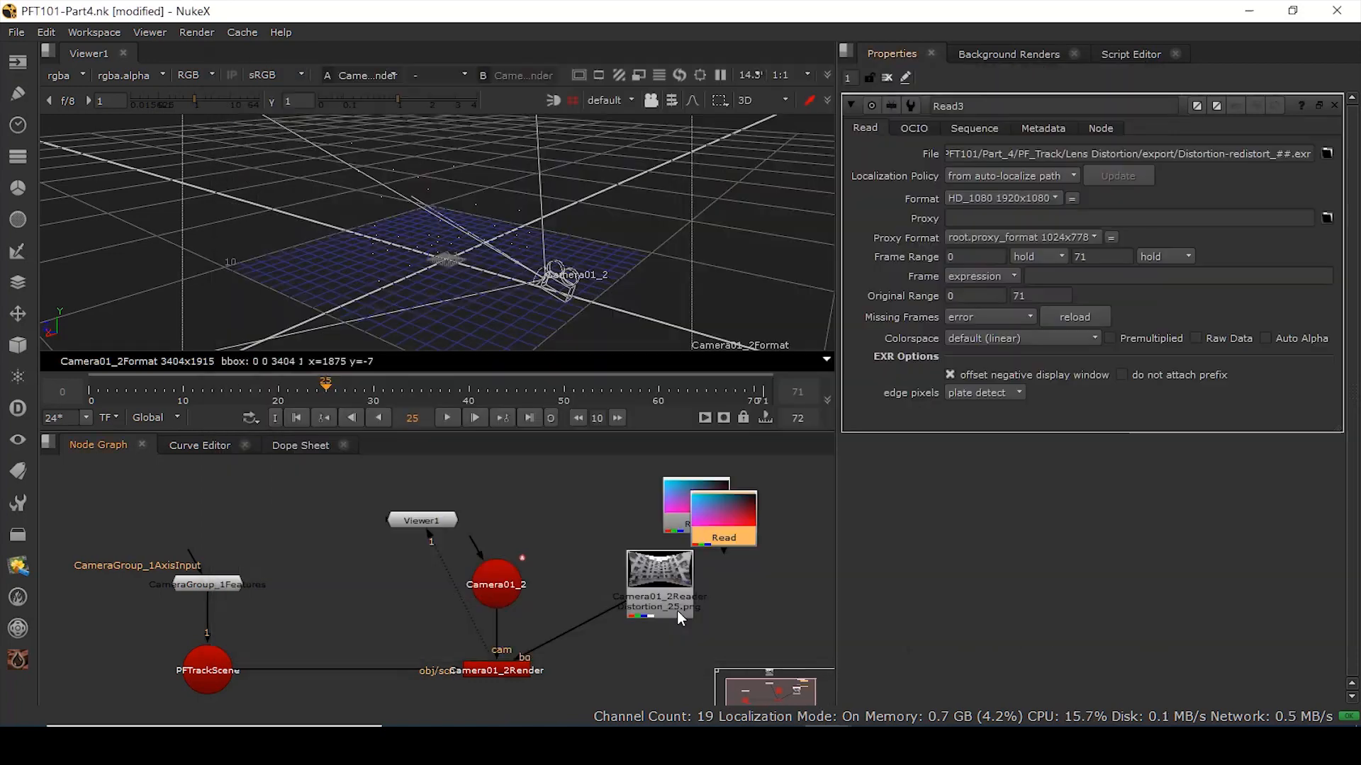
pyautogui.press('1')
pyautogui.moveTo(636, 497); pyautogui.dragTo(453, 498, button='middle')
pyautogui.moveTo(619, 516)
pyautogui.mouseDown()
pyautogui.moveTo(663, 501)
pyautogui.moveTo(640, 504)
pyautogui.mouseUp()
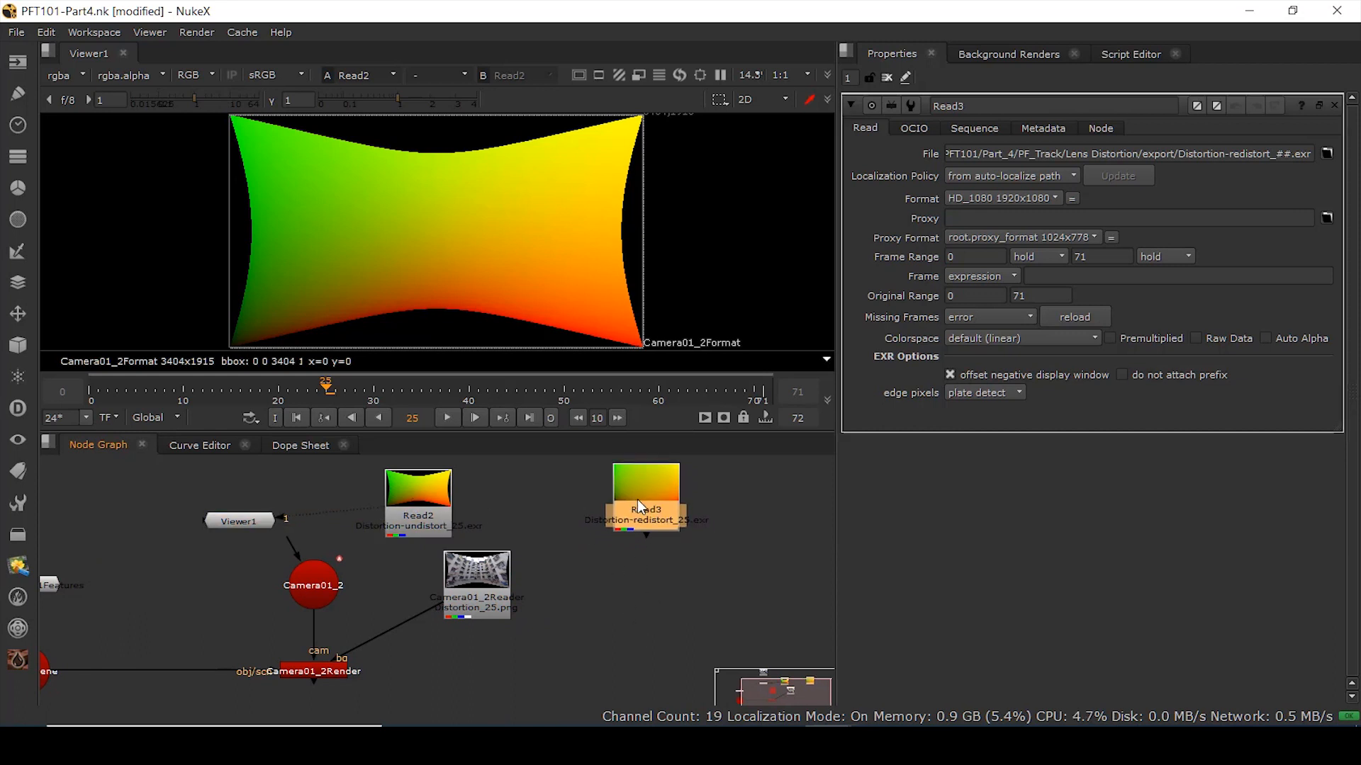
pyautogui.click(642, 584)
# - Add STMap1 with Camera01_2Reader as src, Read3 as stmap, and UV channels set to rgba
pyautogui.press('Tab')
pyautogui.write('st')
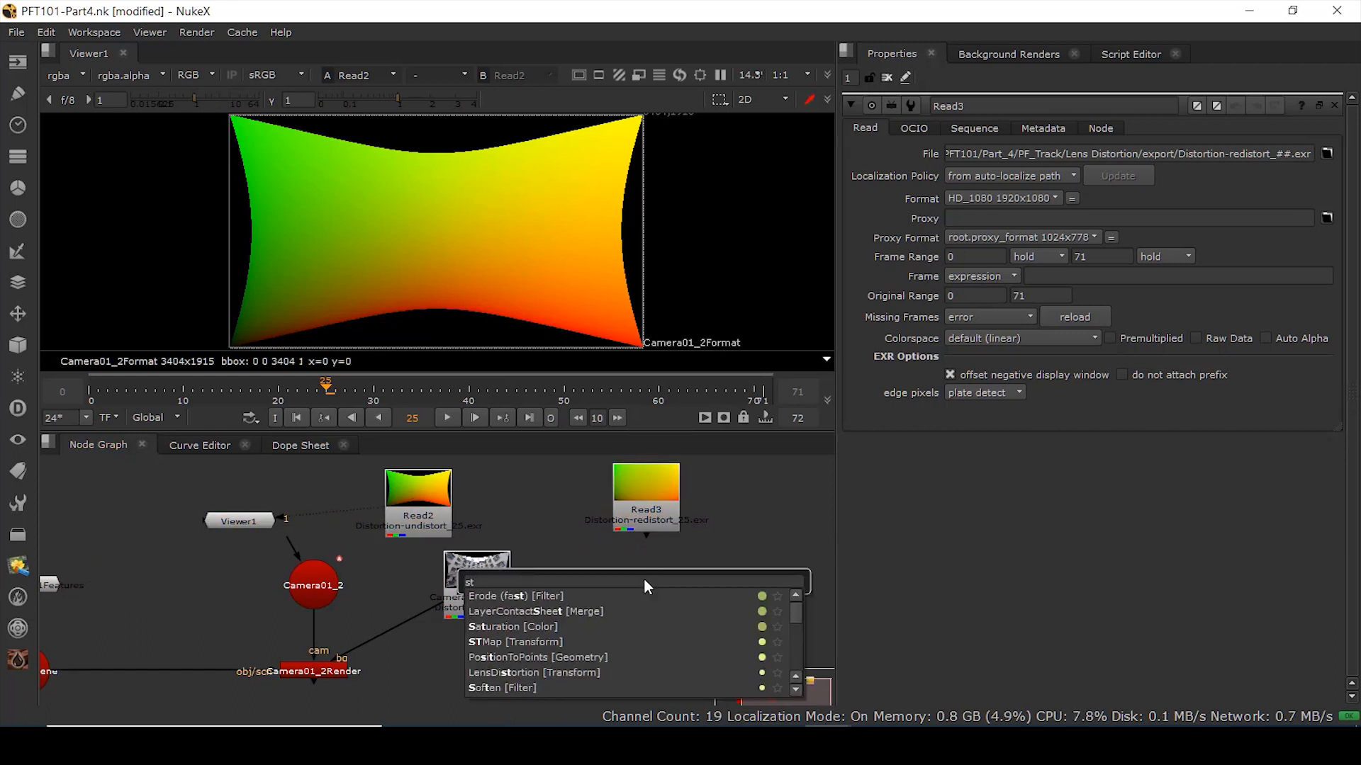
pyautogui.click(505, 642)
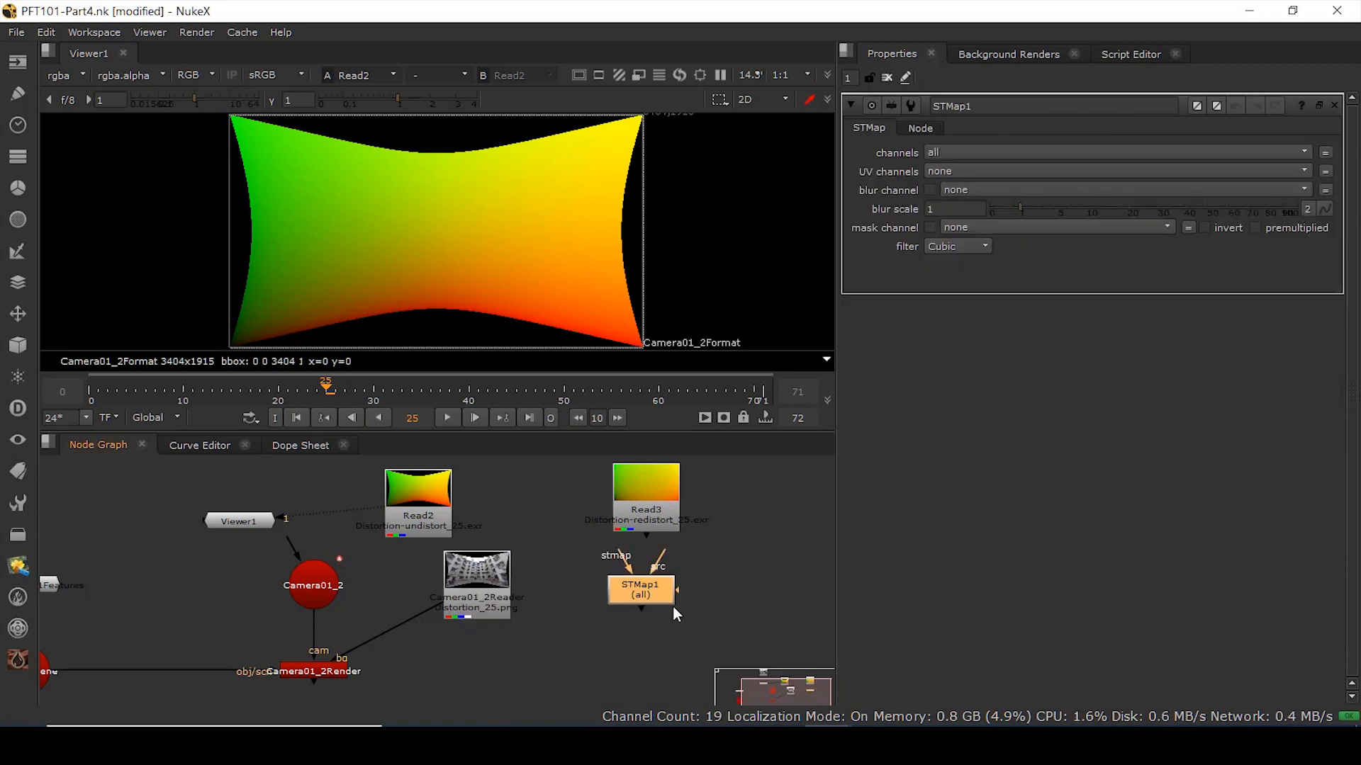
pyautogui.moveTo(665, 517); pyautogui.dragTo(650, 505)
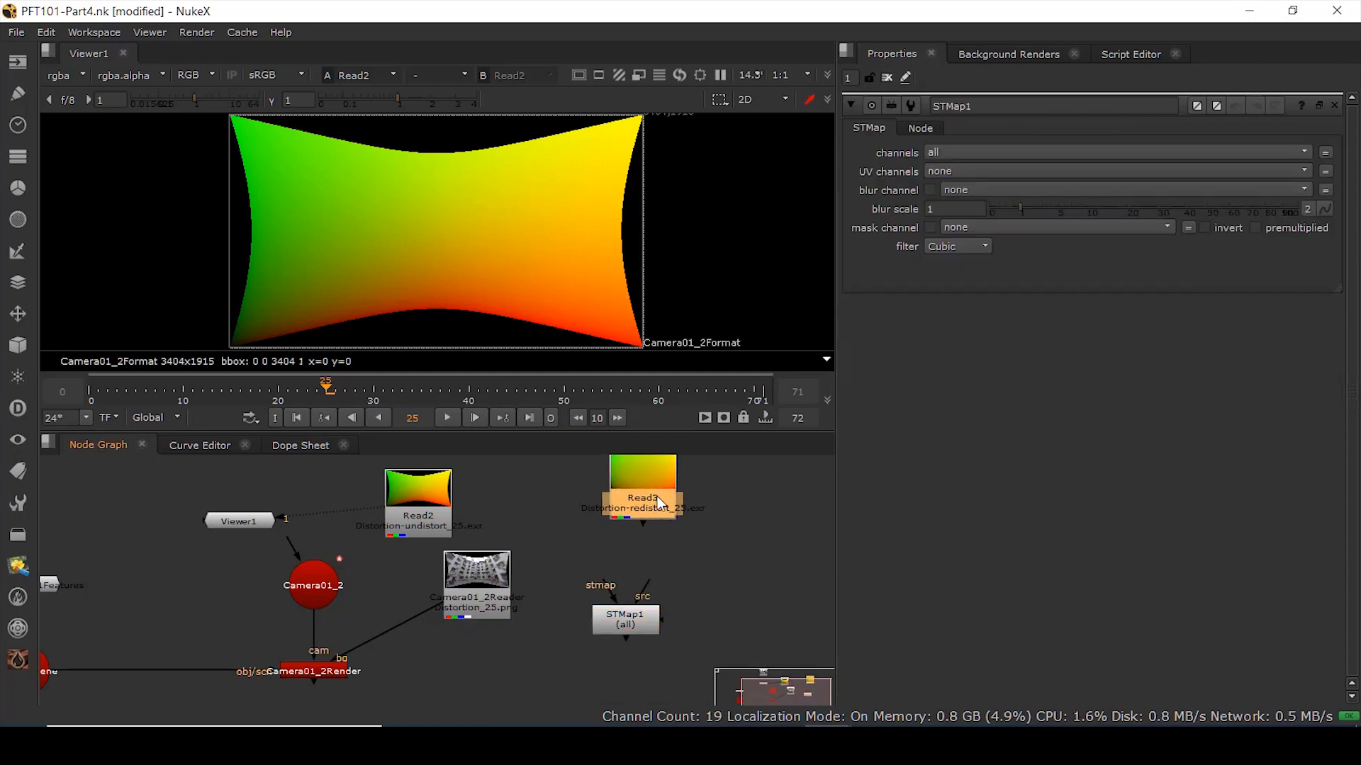
pyautogui.moveTo(619, 619); pyautogui.dragTo(488, 602)
pyautogui.moveTo(642, 523); pyautogui.dragTo(651, 612)
pyautogui.press('1')
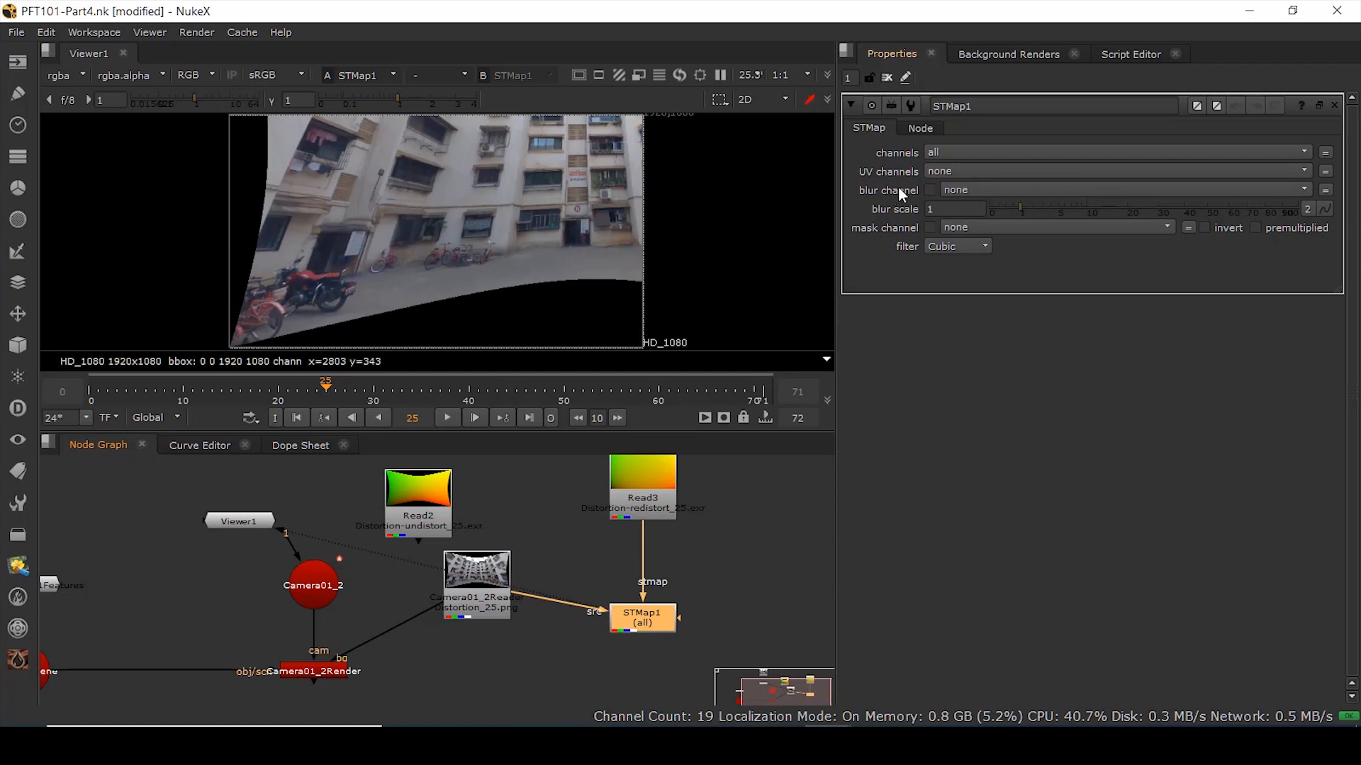
pyautogui.click(939, 172)
pyautogui.click(955, 220)
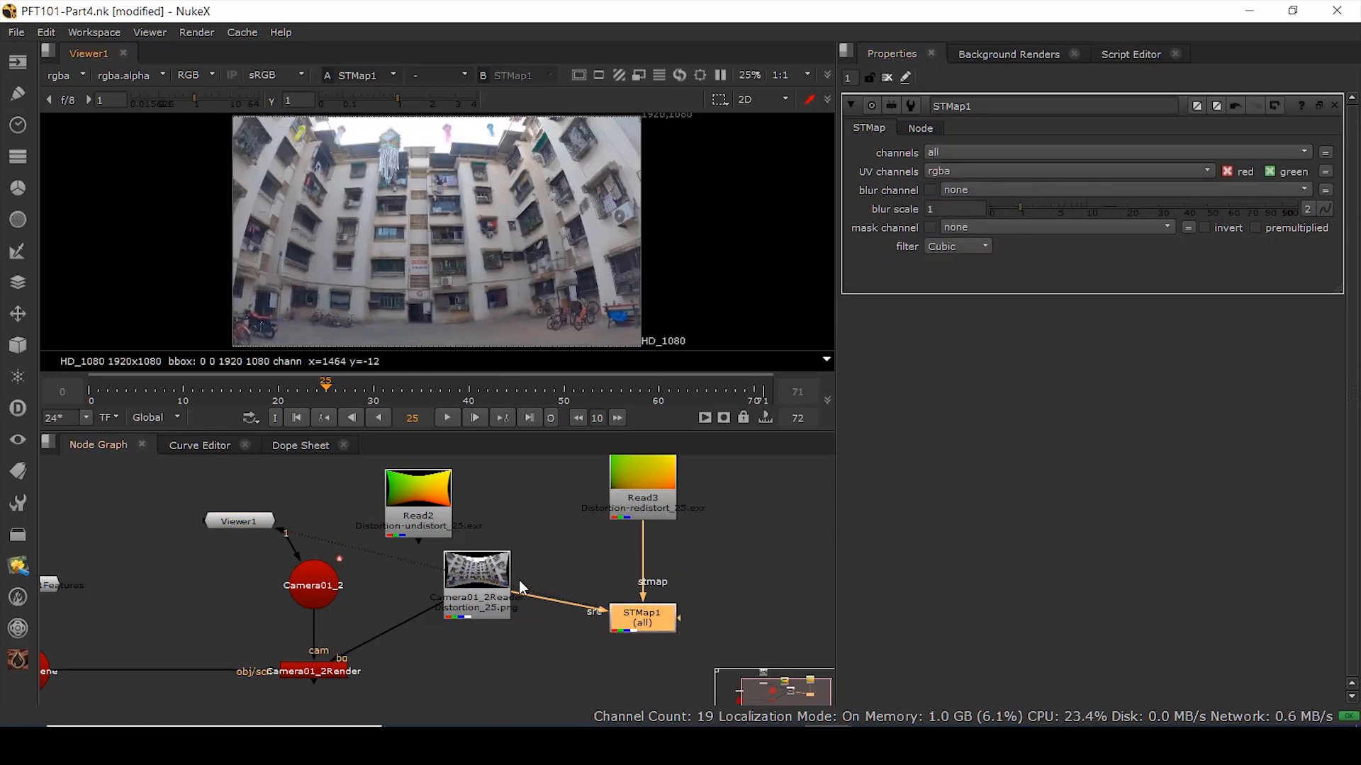
# - Compare STMap1's redistorted output against the original Read1 plate using viewer inputs 1 and 2
pyautogui.scroll(-1, 568, 653)
pyautogui.moveTo(569, 653); pyautogui.dragTo(673, 703, button='middle')
pyautogui.moveTo(404, 520); pyautogui.dragTo(600, 504)
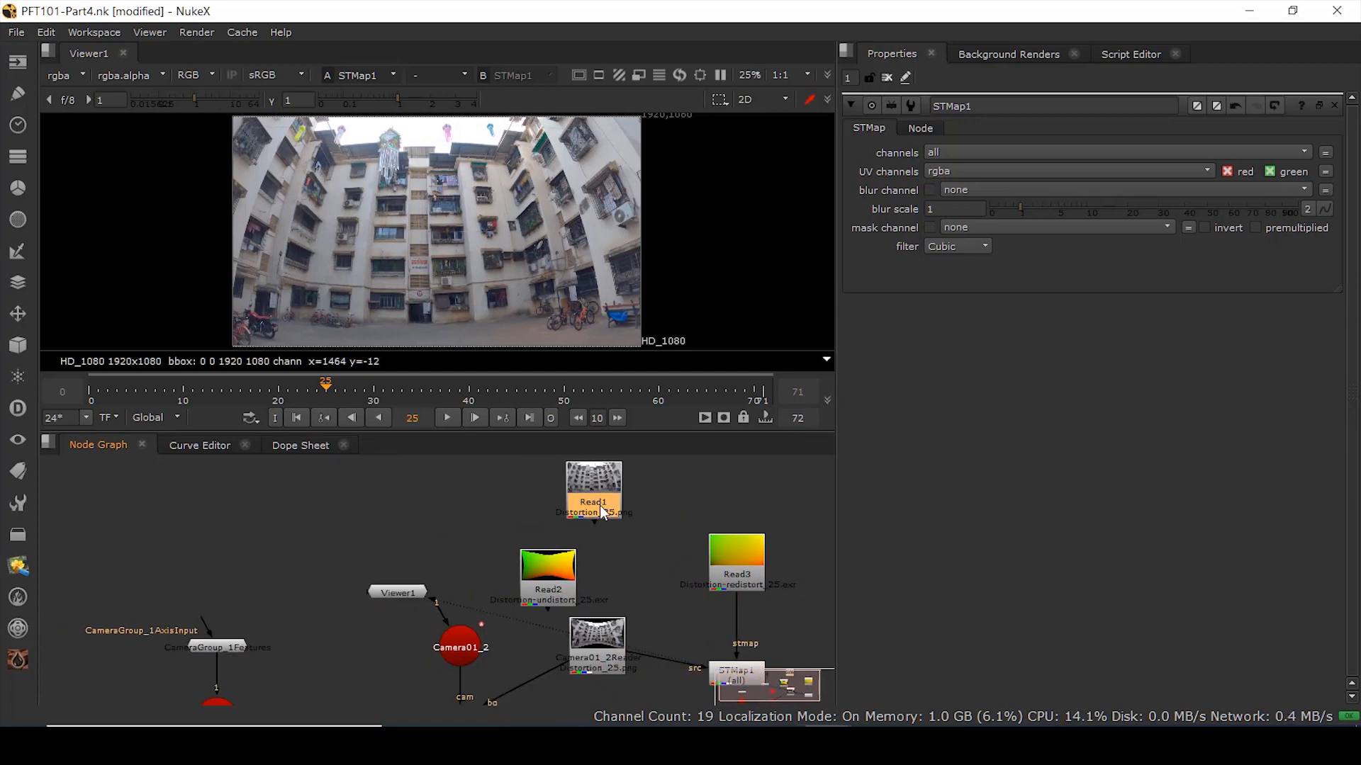
pyautogui.press('1')
pyautogui.moveTo(723, 668); pyautogui.dragTo(626, 572, button='middle')
pyautogui.click(643, 582)
pyautogui.press('2')
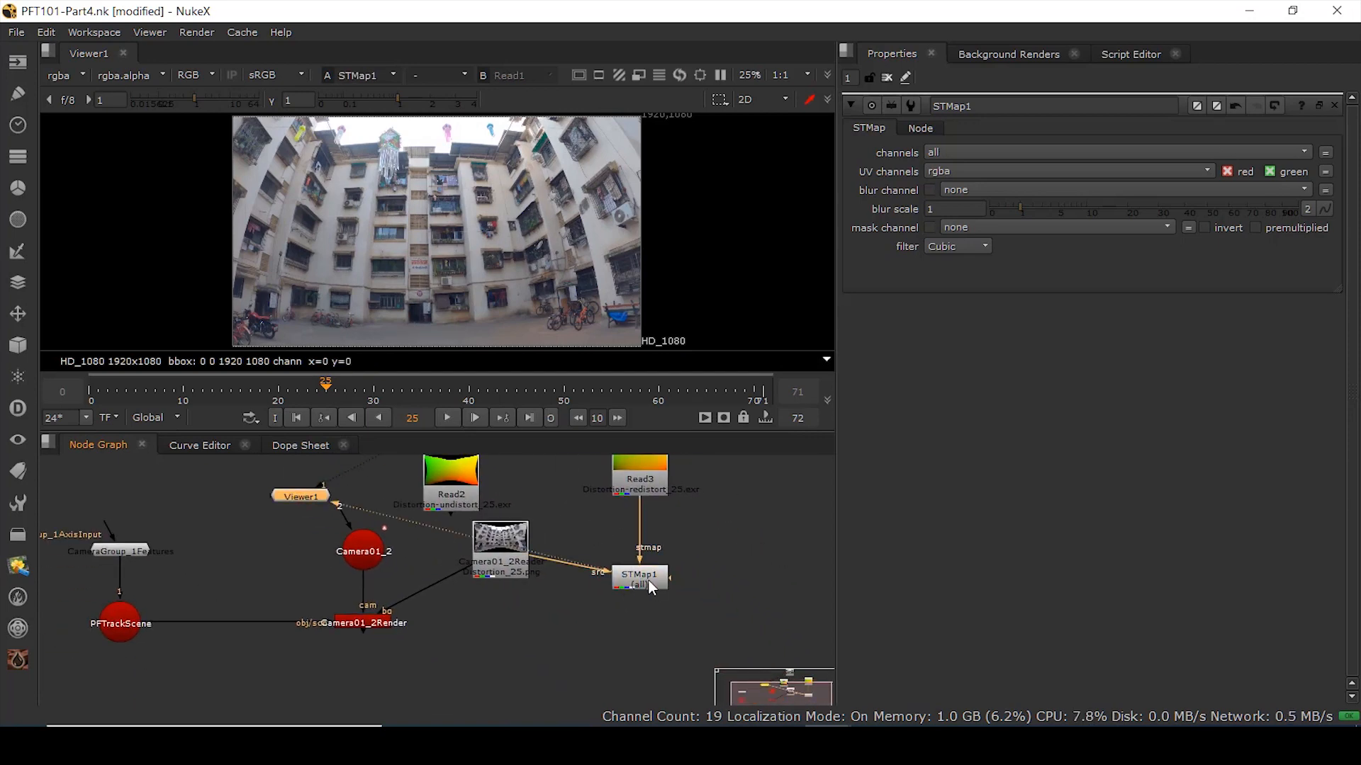
pyautogui.scroll(2, 421, 266)
pyautogui.moveTo(270, 211); pyautogui.dragTo(428, 289, button='middle')
pyautogui.press('1')
pyautogui.click(560, 523)
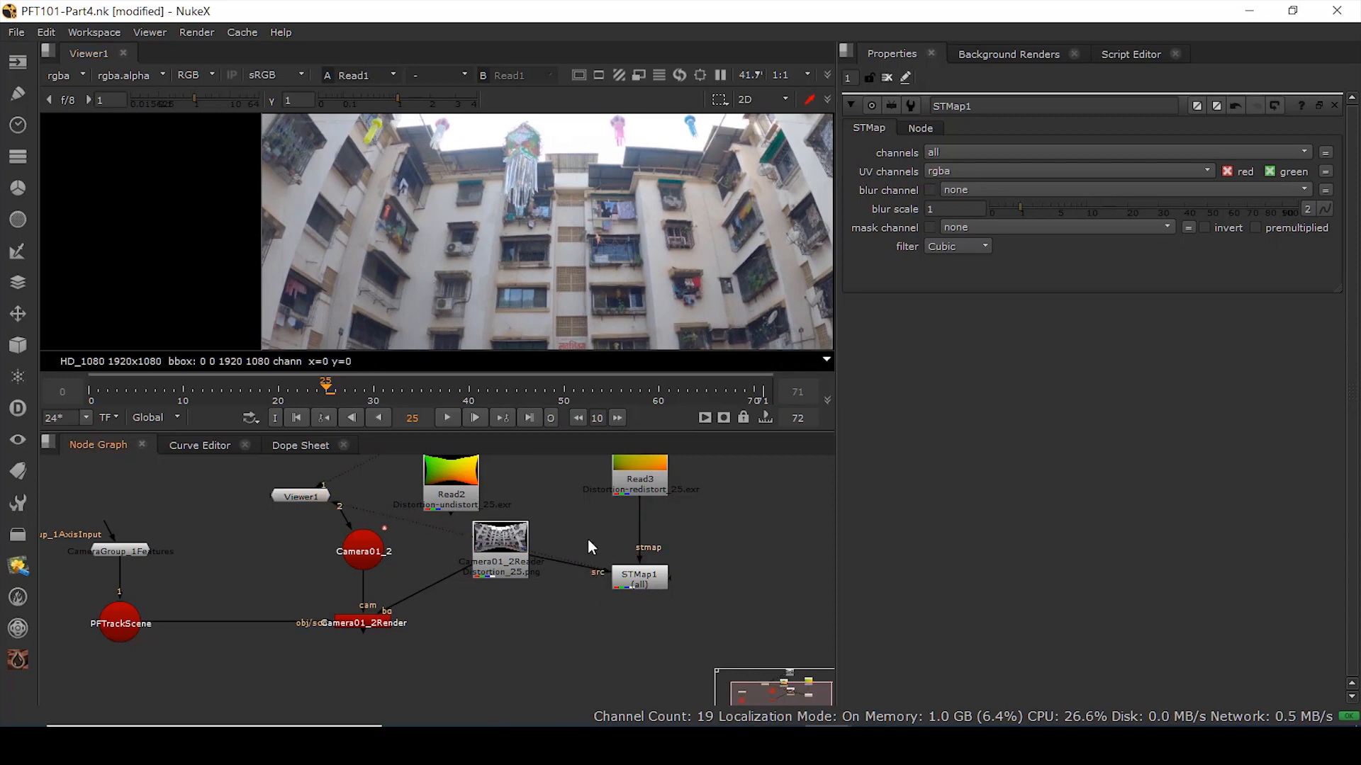
# - Move Read2 up beside Read1 in the node graph
pyautogui.moveTo(588, 542); pyautogui.dragTo(614, 596, button='middle')
pyautogui.click(663, 608)
pyautogui.click(670, 502)
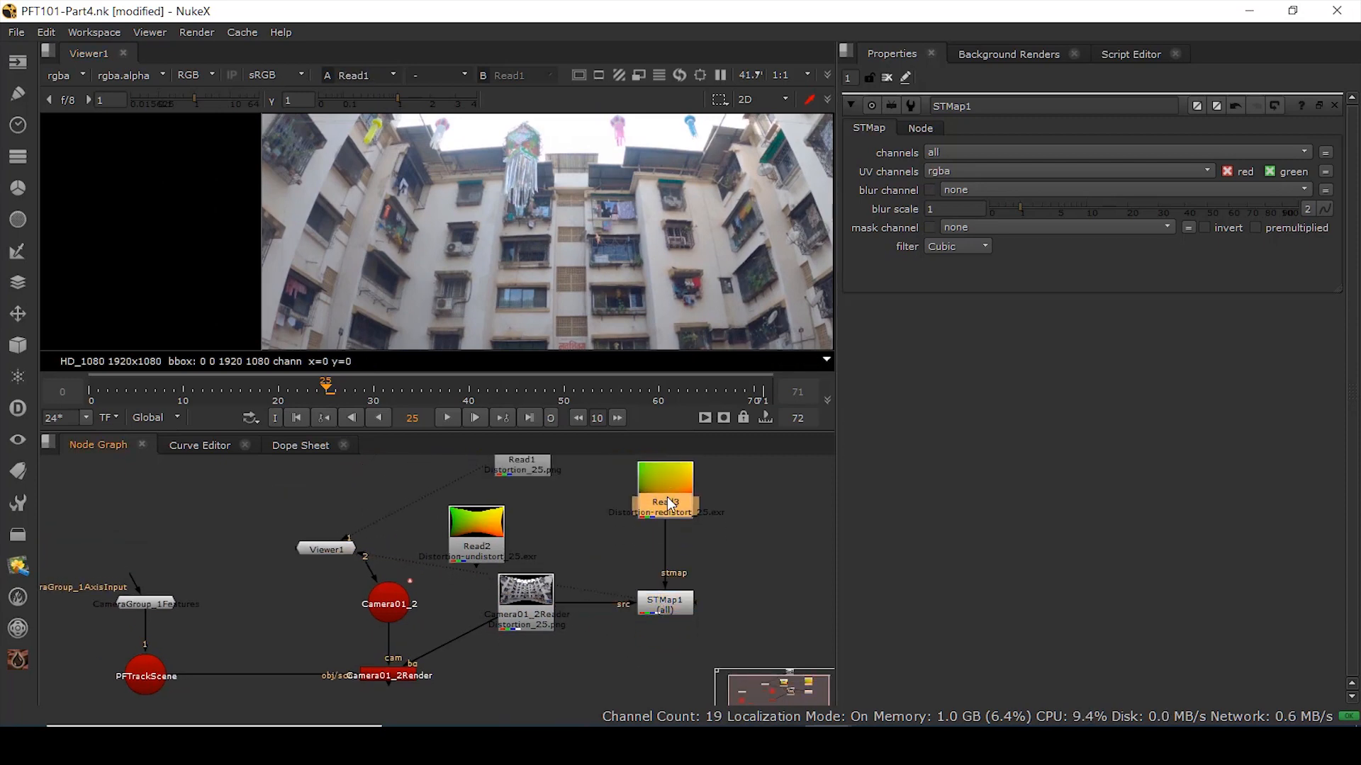
pyautogui.moveTo(518, 515); pyautogui.dragTo(565, 593, button='middle')
pyautogui.click(430, 493)
pyautogui.moveTo(525, 604); pyautogui.dragTo(559, 496)
pyautogui.click(483, 580)
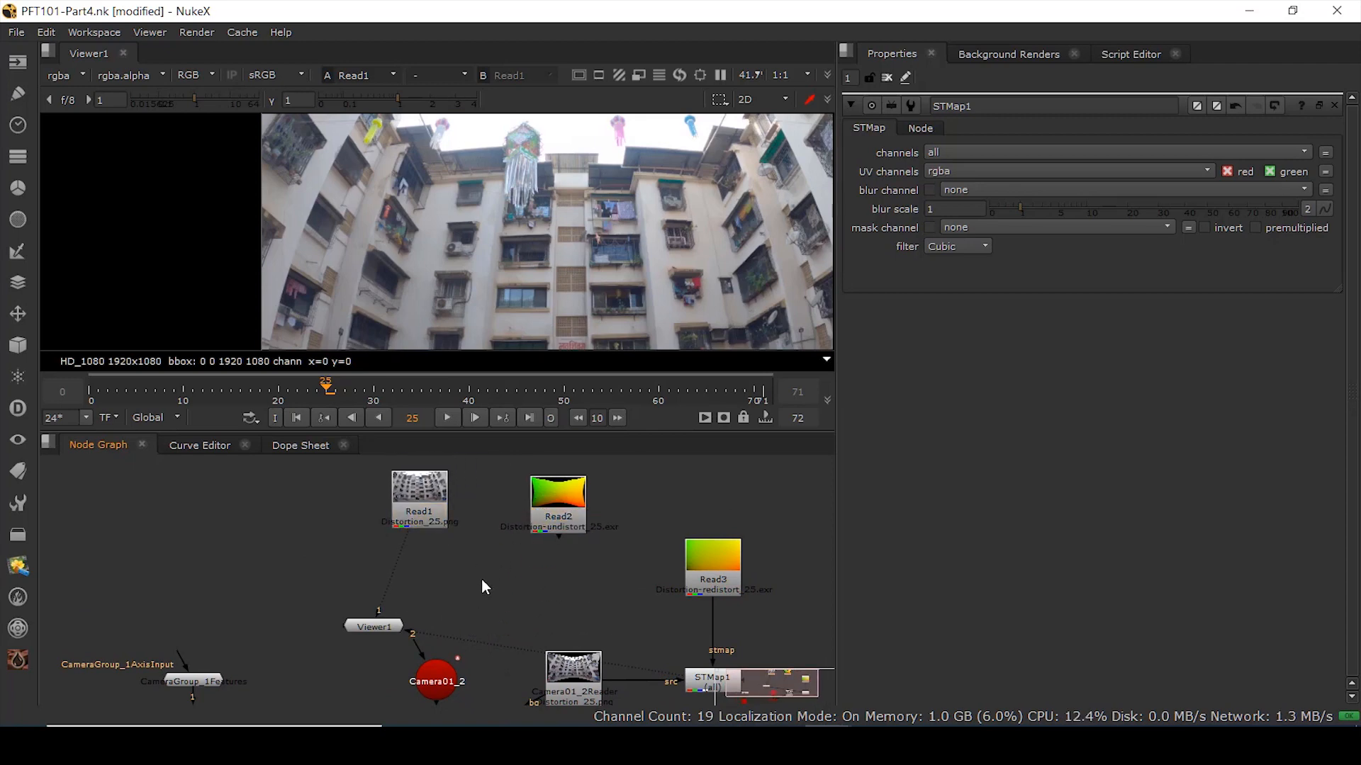
# - Add STMap2 with Read2's undistort map as stmap and the Read1 plate as src
pyautogui.press('Tab')
pyautogui.write('st')
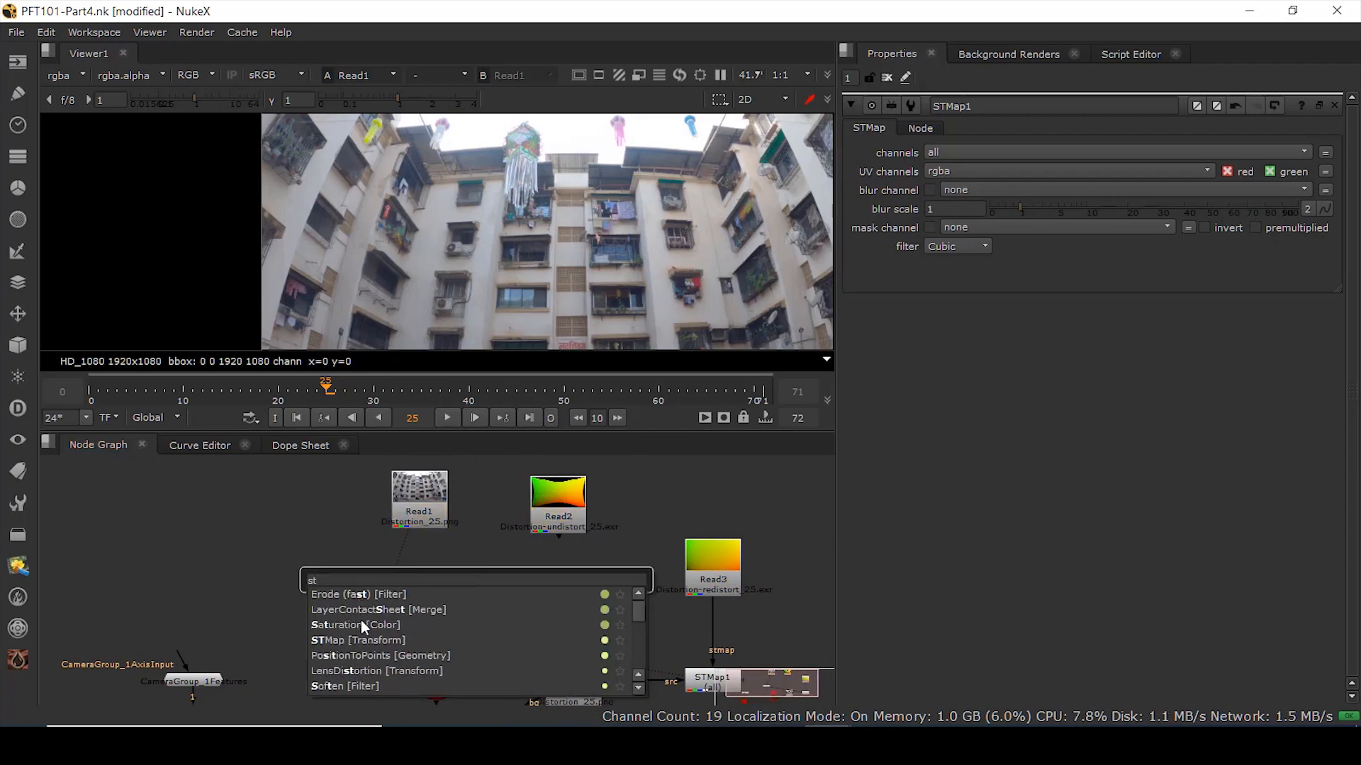
pyautogui.click(355, 638)
pyautogui.moveTo(497, 579); pyautogui.dragTo(574, 531)
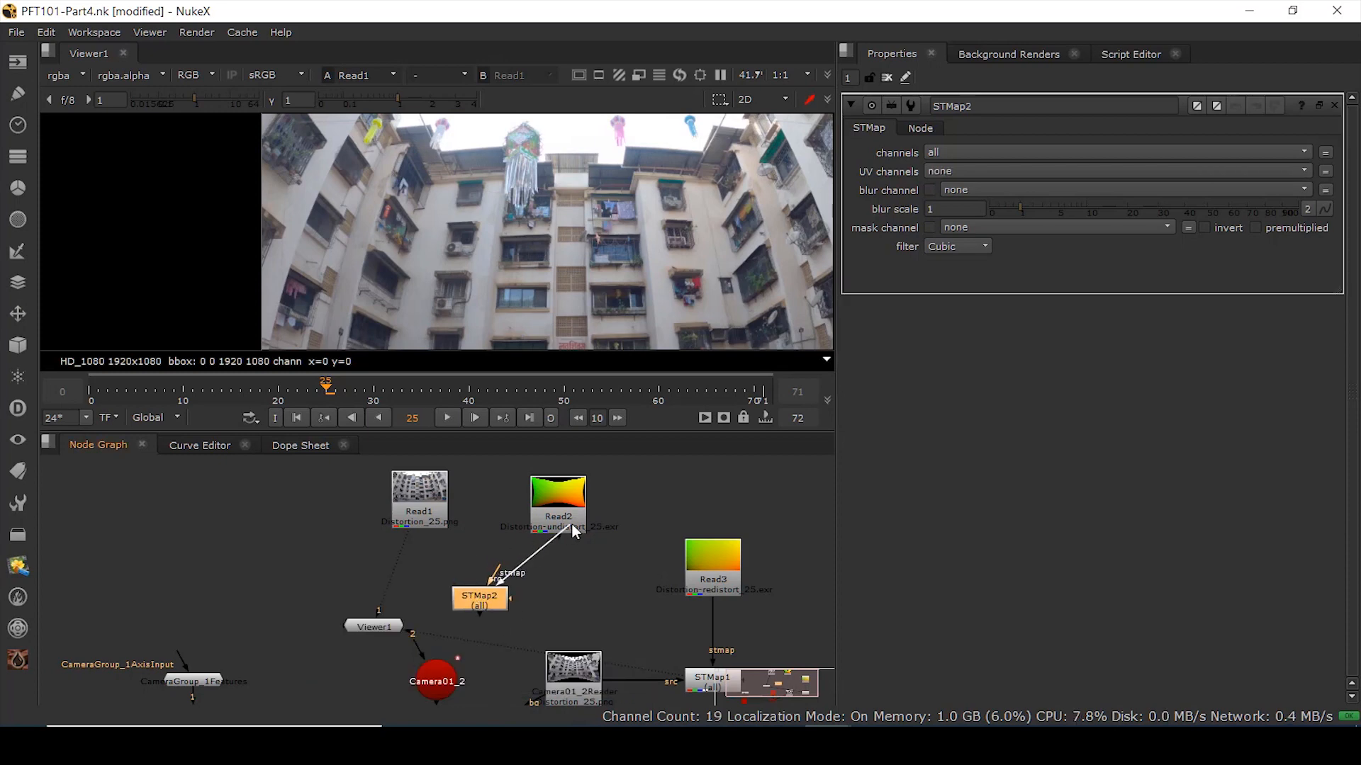
pyautogui.moveTo(499, 567); pyautogui.dragTo(427, 508)
pyautogui.click(374, 627)
pyautogui.press('f')
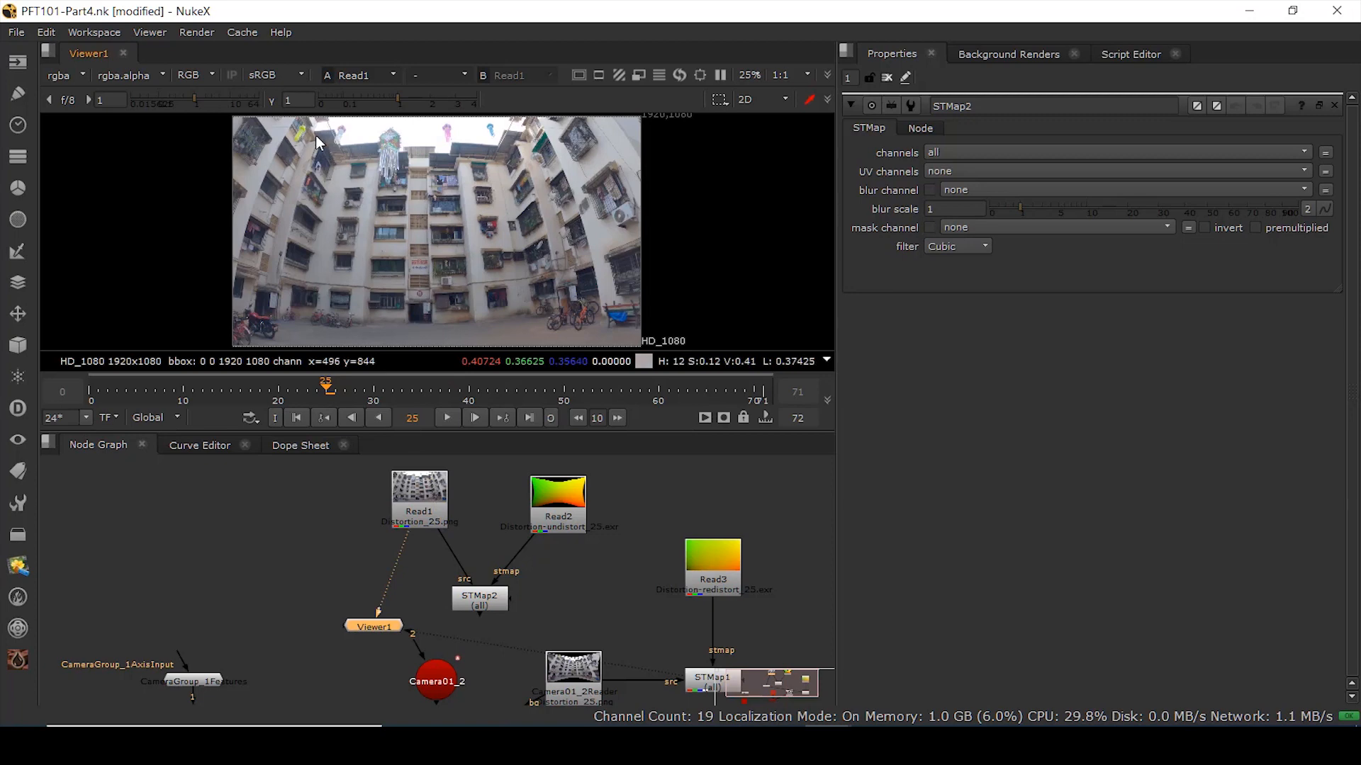
# - Reposition Read2 and Read3, and set STMap2's UV channels to rgba
pyautogui.moveTo(562, 524)
pyautogui.mouseDown()
pyautogui.moveTo(577, 505)
pyautogui.moveTo(579, 527)
pyautogui.moveTo(571, 509)
pyautogui.mouseUp()
pyautogui.moveTo(701, 628); pyautogui.dragTo(585, 570, button='middle')
pyautogui.moveTo(602, 522); pyautogui.dragTo(601, 524)
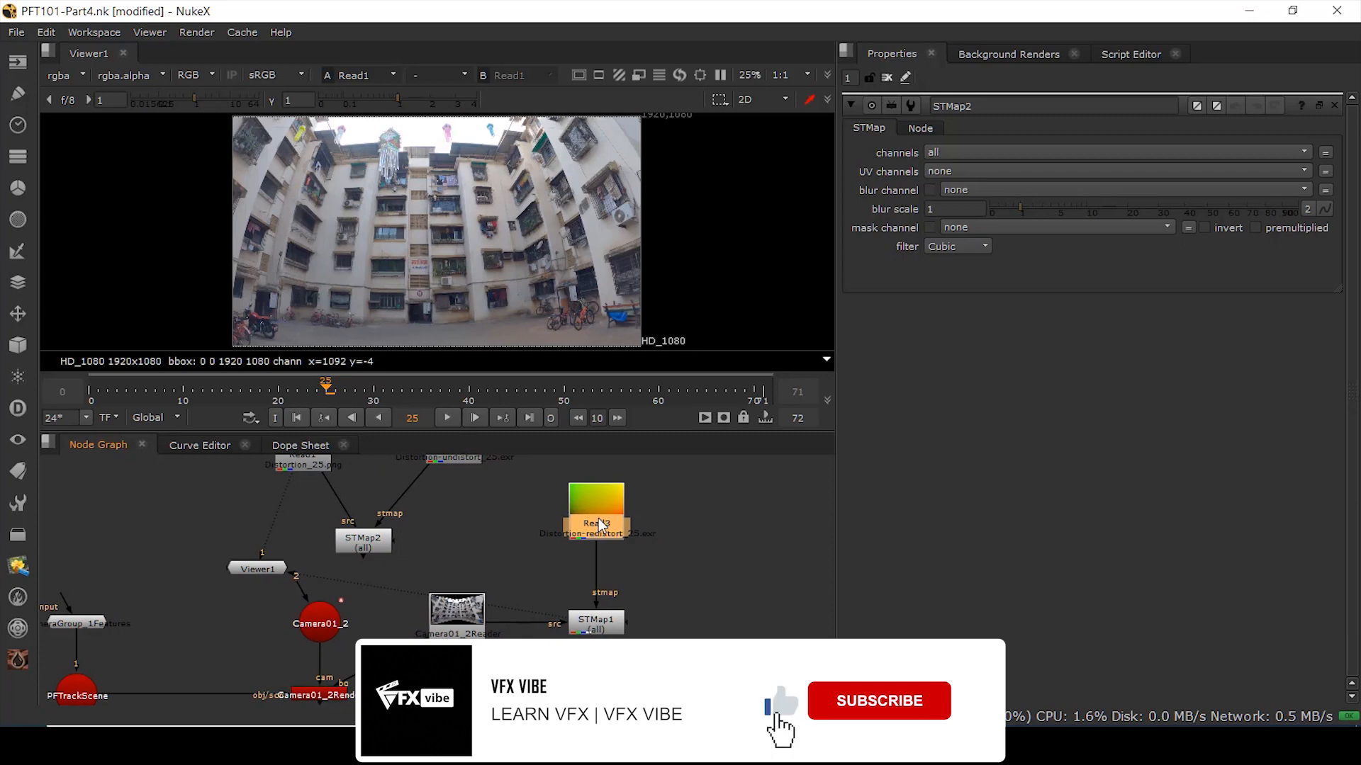
pyautogui.moveTo(454, 440); pyautogui.dragTo(533, 534, button='middle')
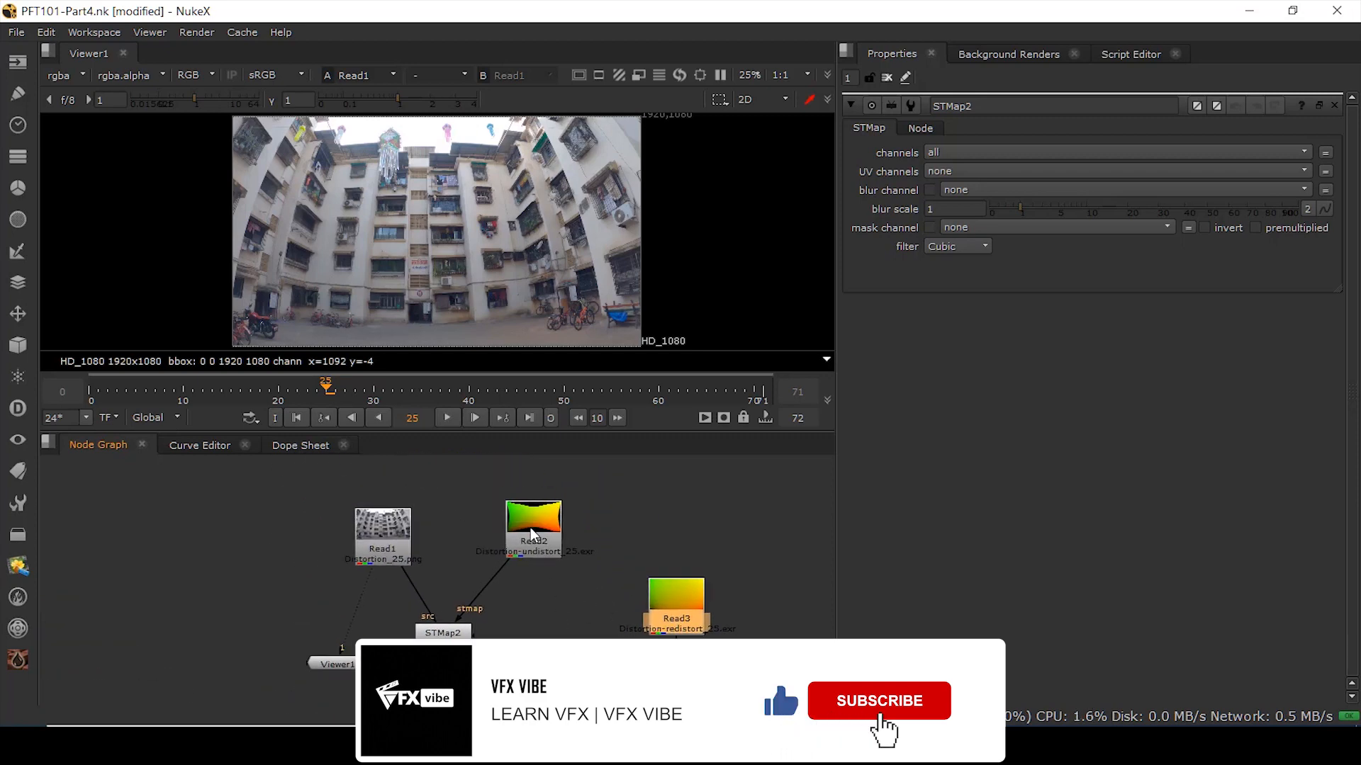
pyautogui.click(447, 636)
pyautogui.press('1')
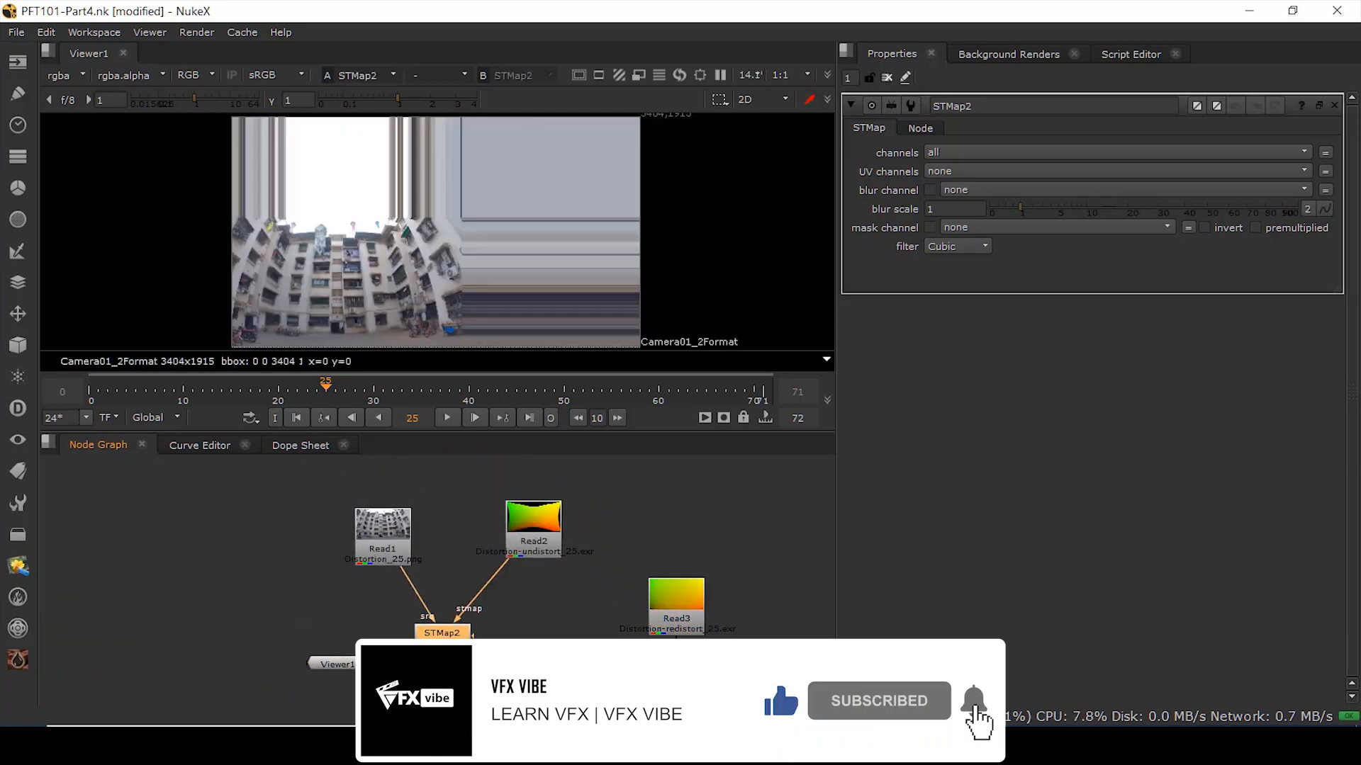
pyautogui.click(948, 171)
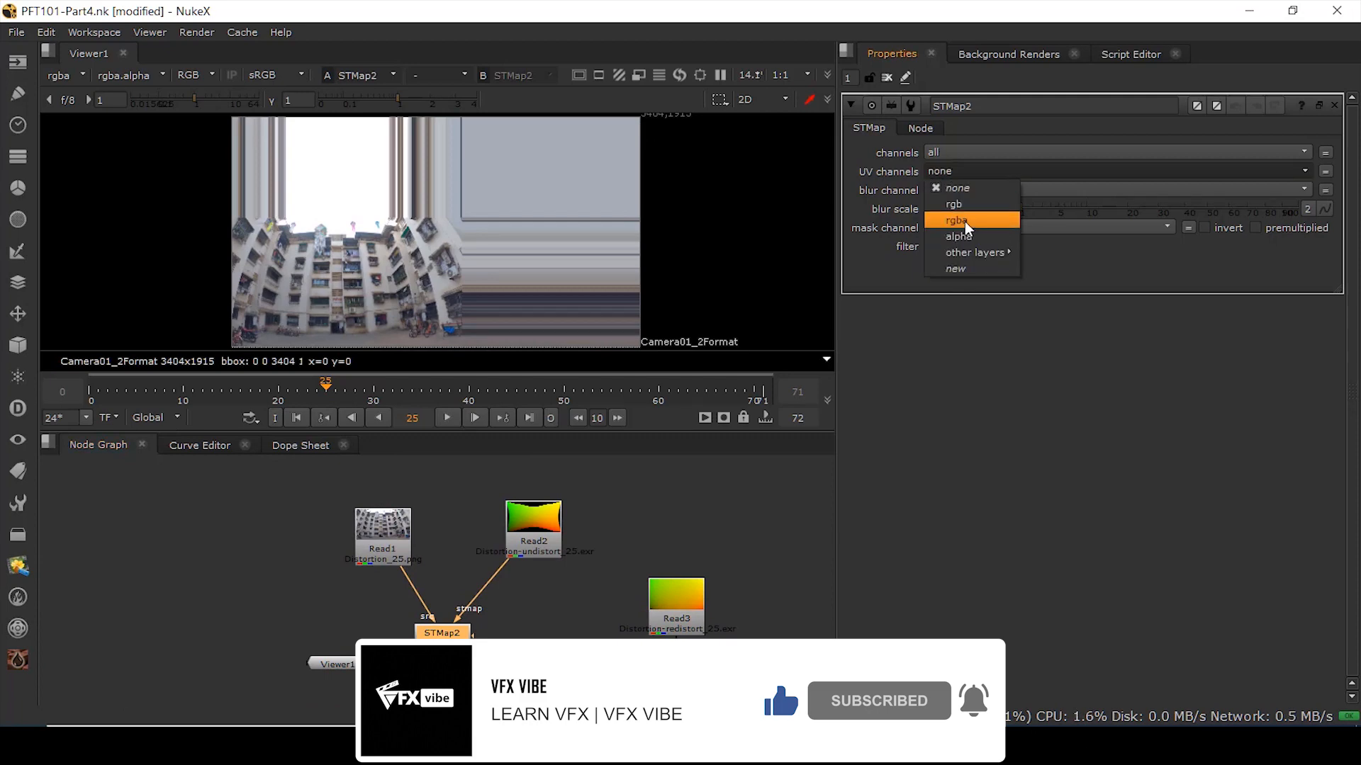
pyautogui.click(964, 221)
# - Compare Read1 with STMap2 and Camera01_2Reader with STMap1, tidy the nodes, then return to PFTrack
pyautogui.moveTo(388, 544); pyautogui.dragTo(383, 519)
pyautogui.press('1')
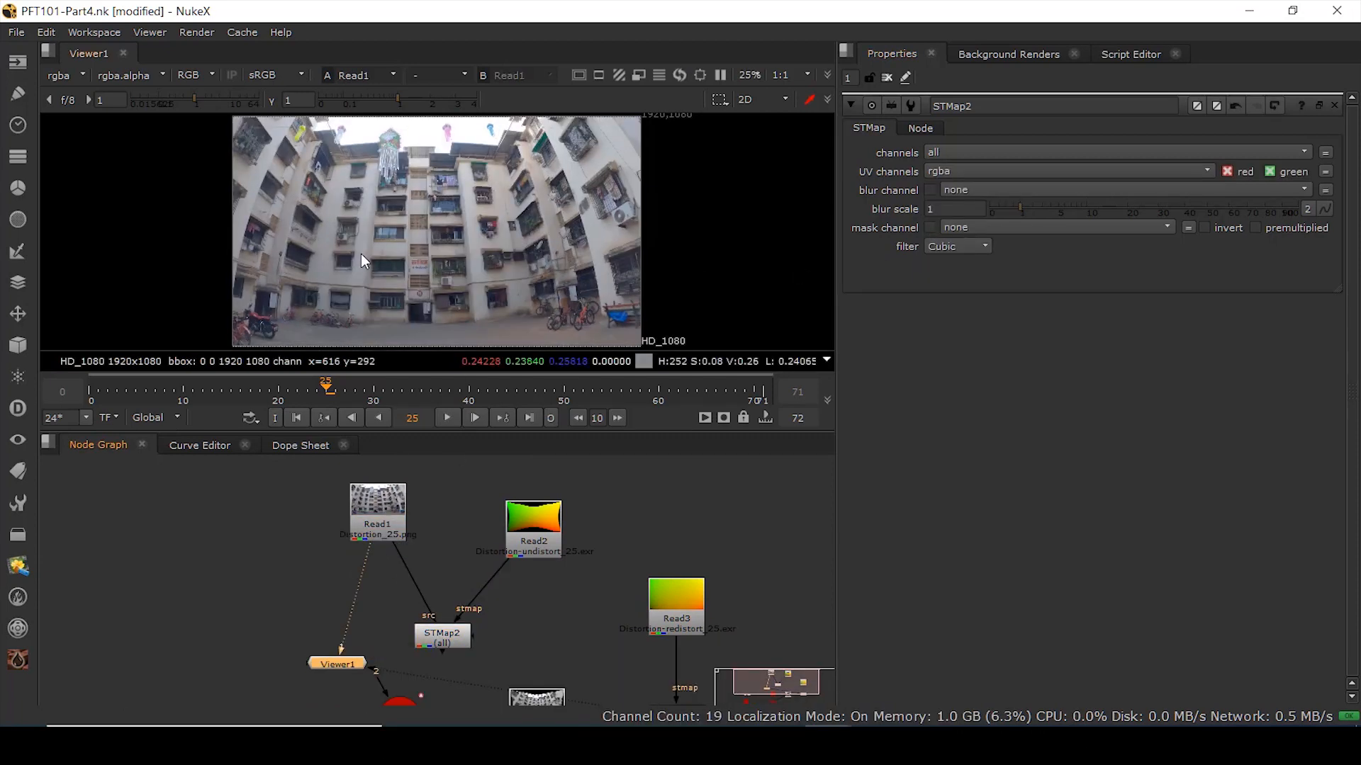
pyautogui.click(378, 510)
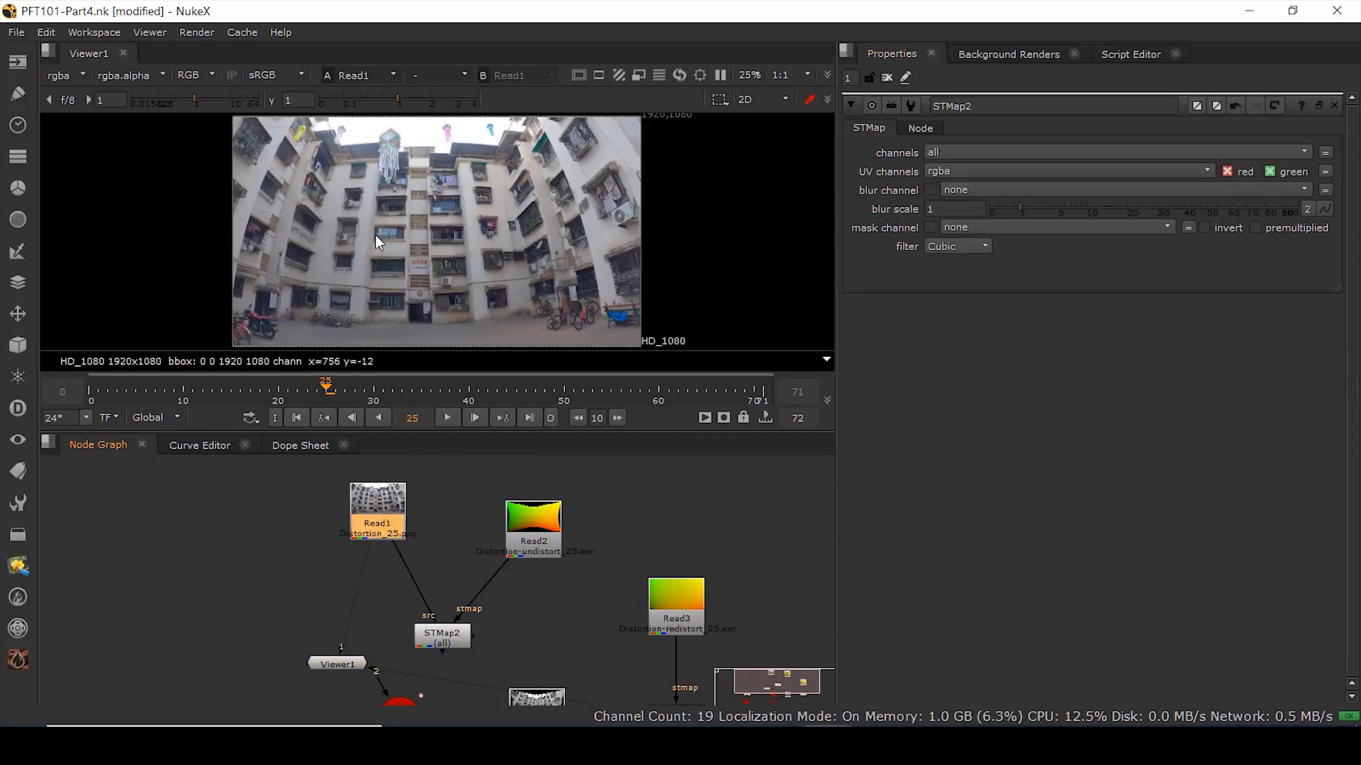
pyautogui.click(440, 636)
pyautogui.press('1')
pyautogui.moveTo(601, 607); pyautogui.dragTo(472, 479, button='middle')
pyautogui.click(434, 602)
pyautogui.press('1')
pyautogui.click(567, 597)
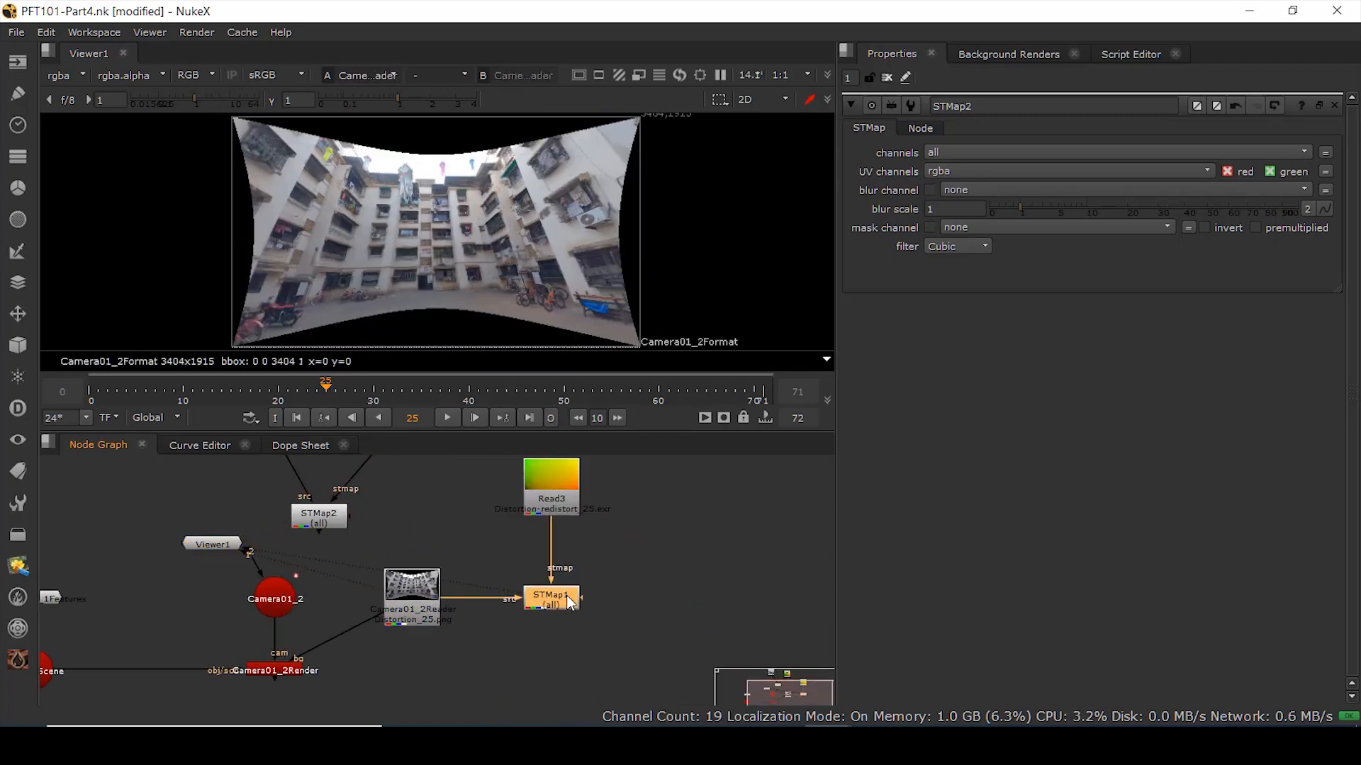
pyautogui.press('1')
pyautogui.moveTo(496, 592); pyautogui.dragTo(709, 663, button='middle')
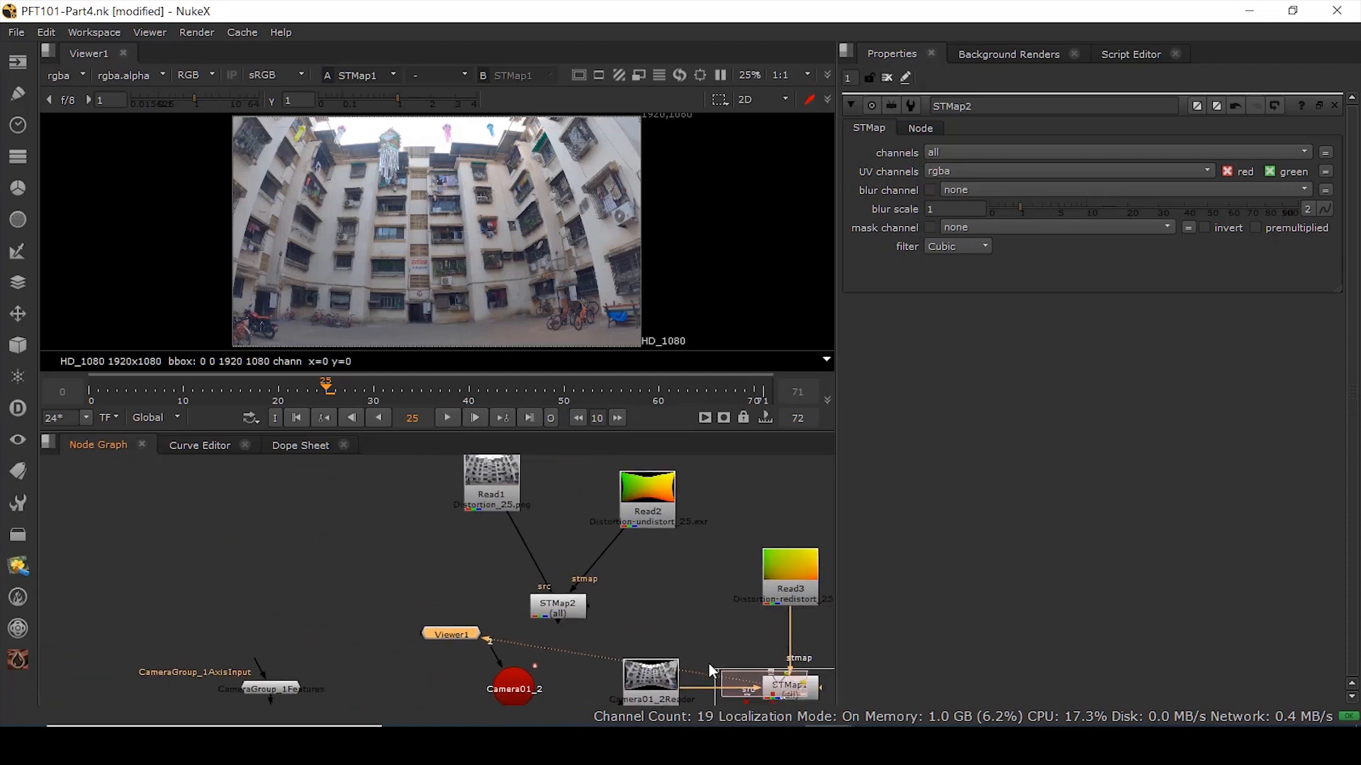
pyautogui.moveTo(554, 602); pyautogui.dragTo(568, 603)
pyautogui.moveTo(645, 495); pyautogui.dragTo(641, 469)
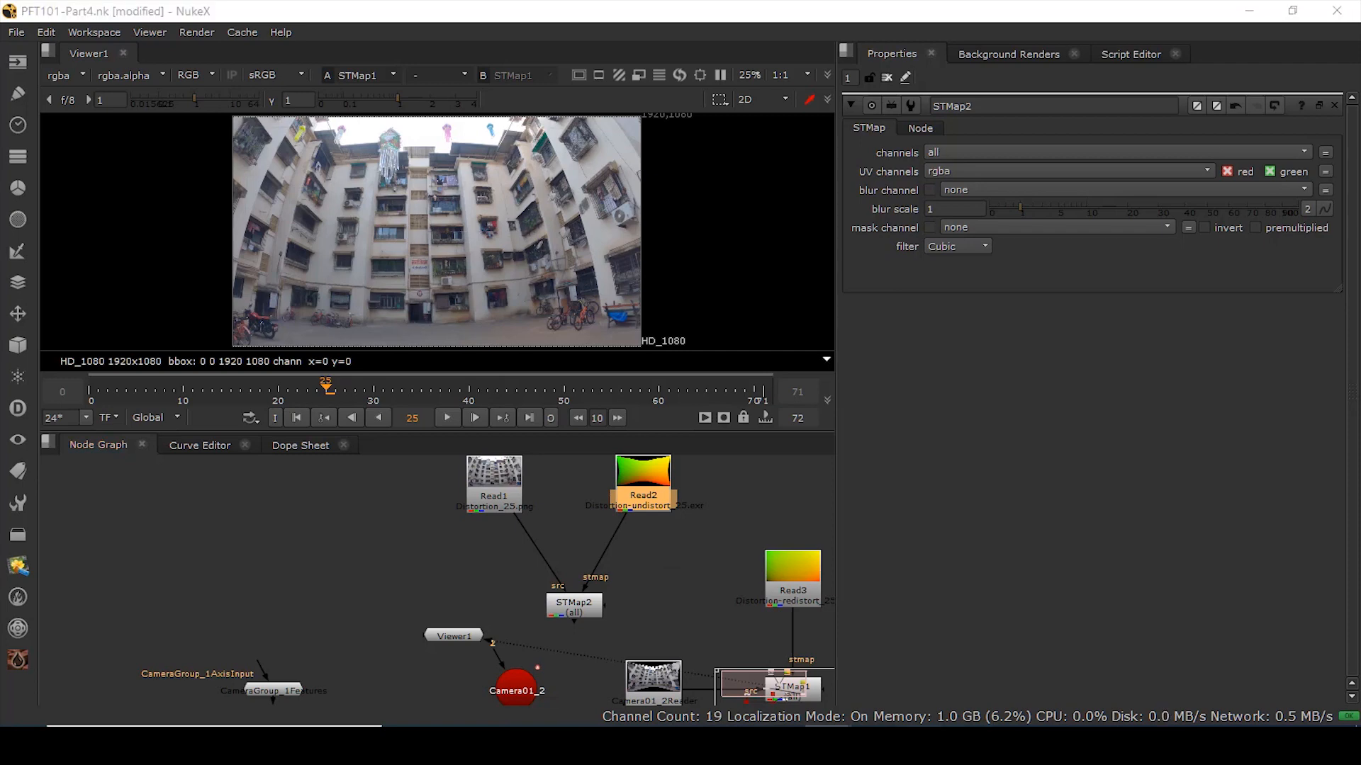
pyautogui.click(740, 607)
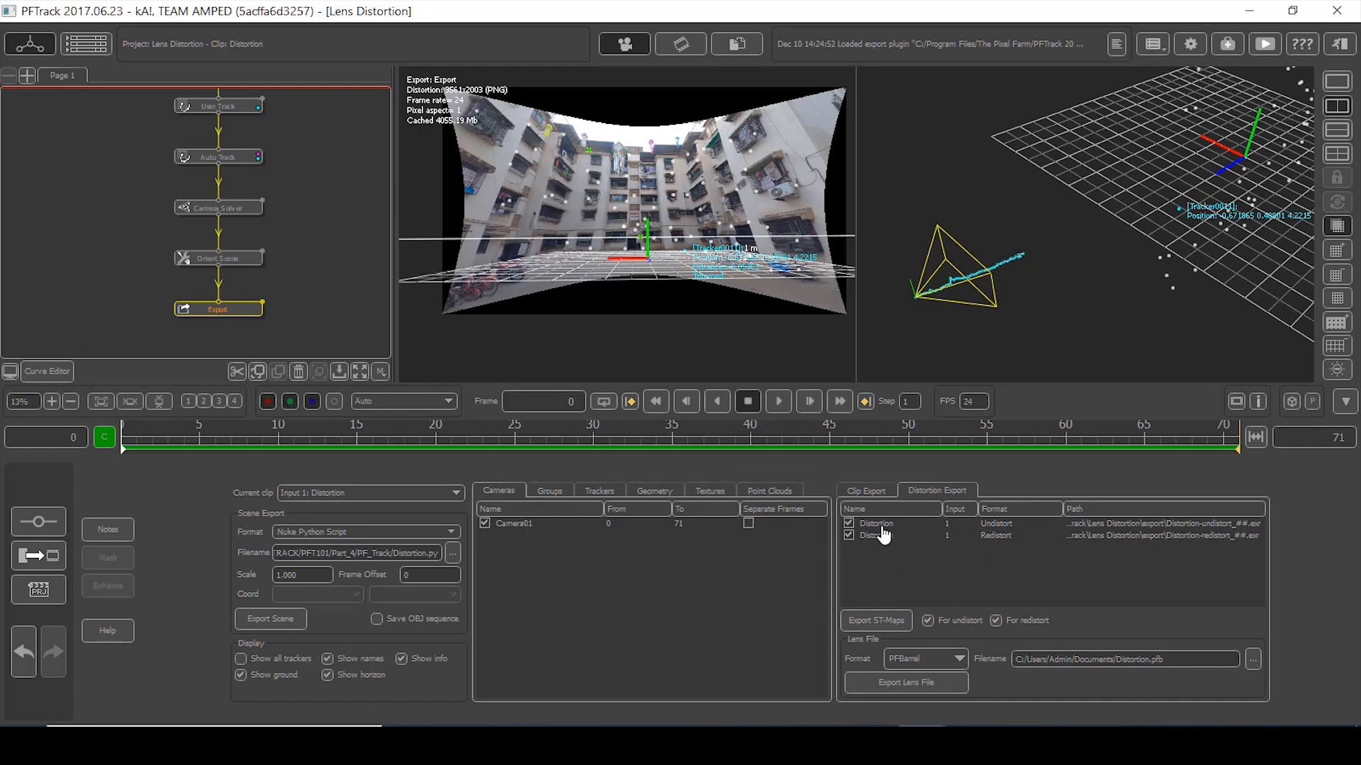
# - Show the Export node's Clip Export settings for the Distortion clip
pyautogui.click(862, 491)
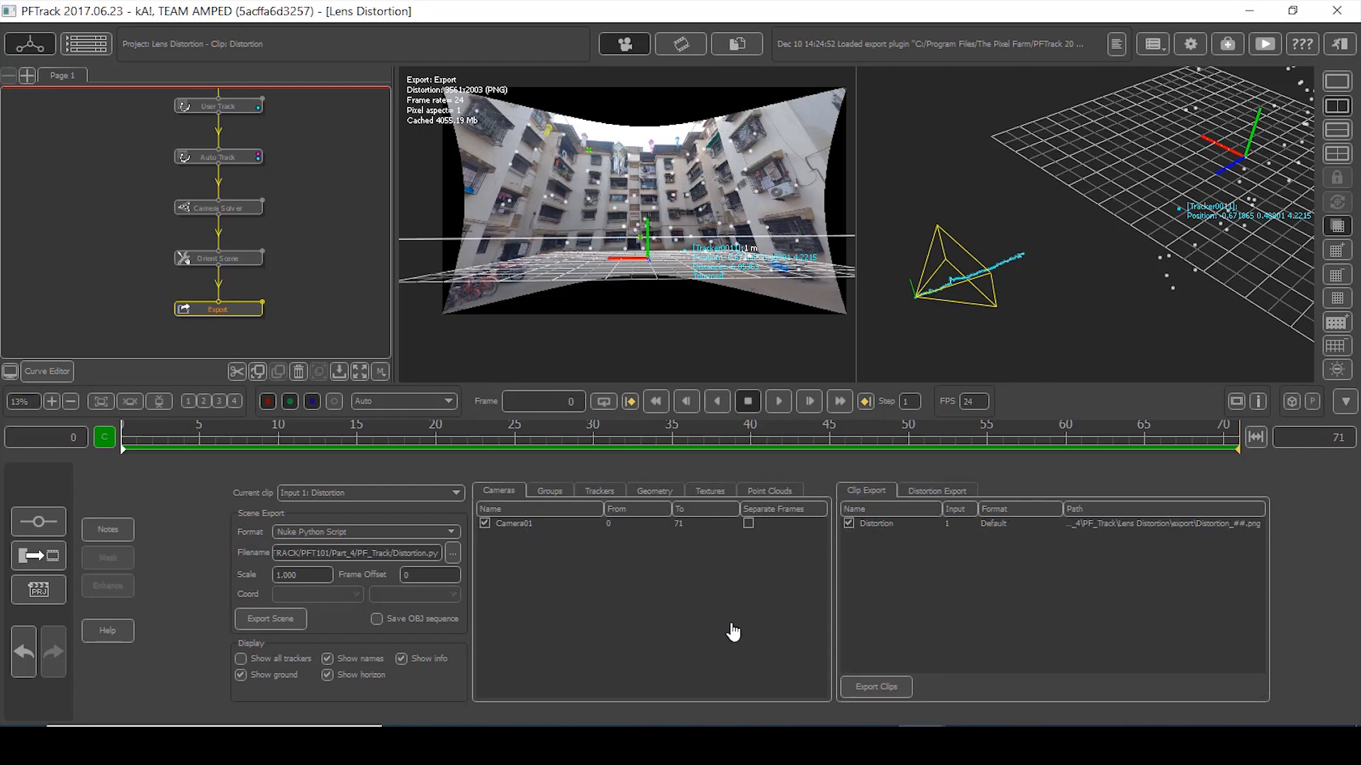